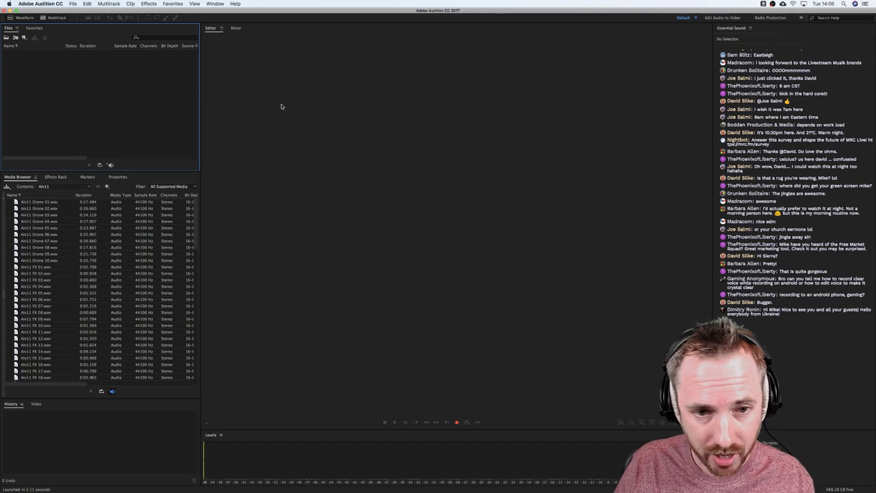
# Import the two Zenhiser music files plus 230377.wav, 230660.wav and 230686.WAV from Finder into Audition's file list.
pyautogui.click(285, 106)
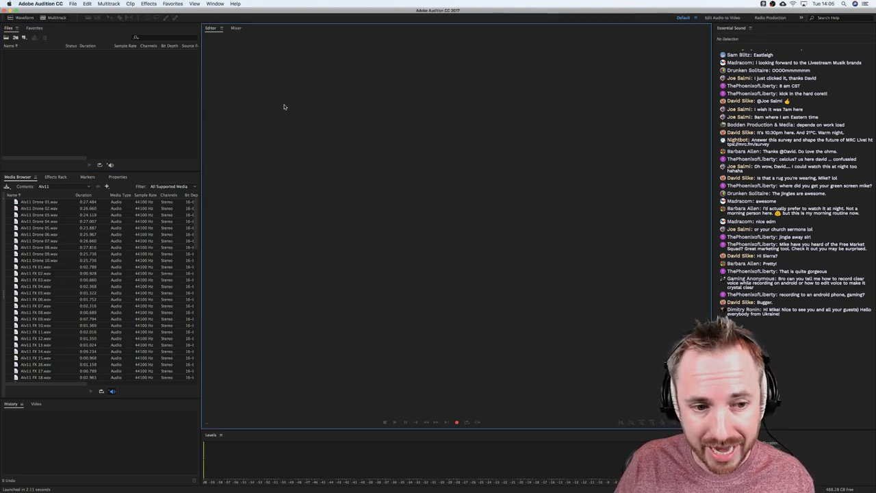
pyautogui.press('super+Tab')
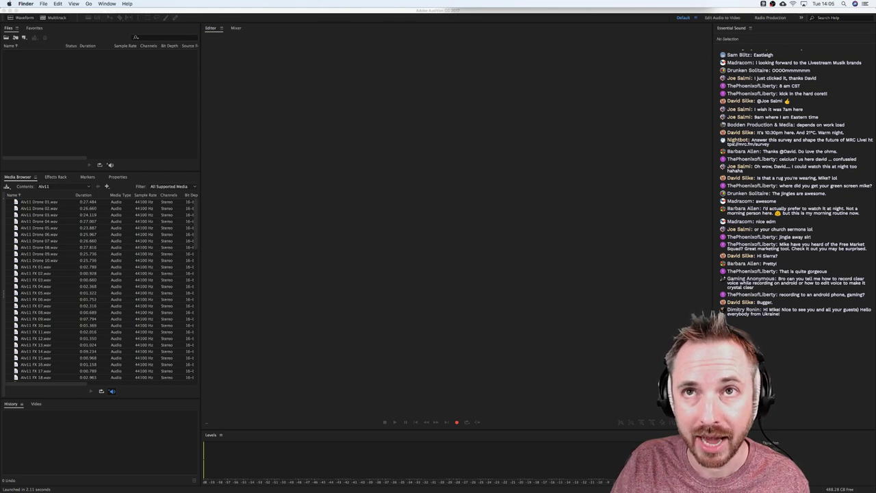
pyautogui.moveTo(274, 0); pyautogui.dragTo(128, 88)
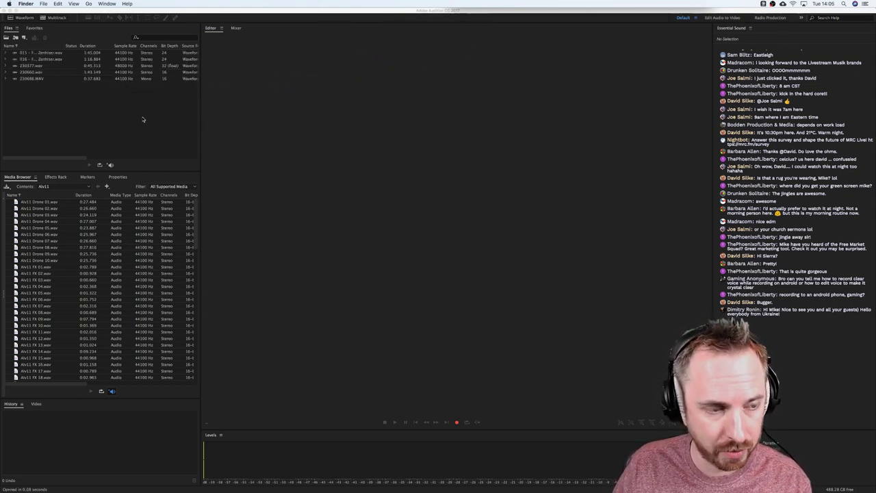
pyautogui.click(143, 119)
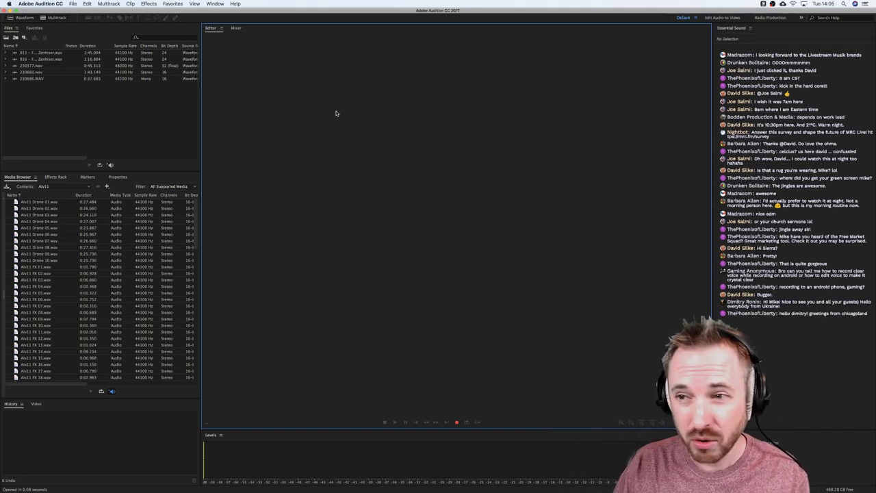
pyautogui.click(103, 96)
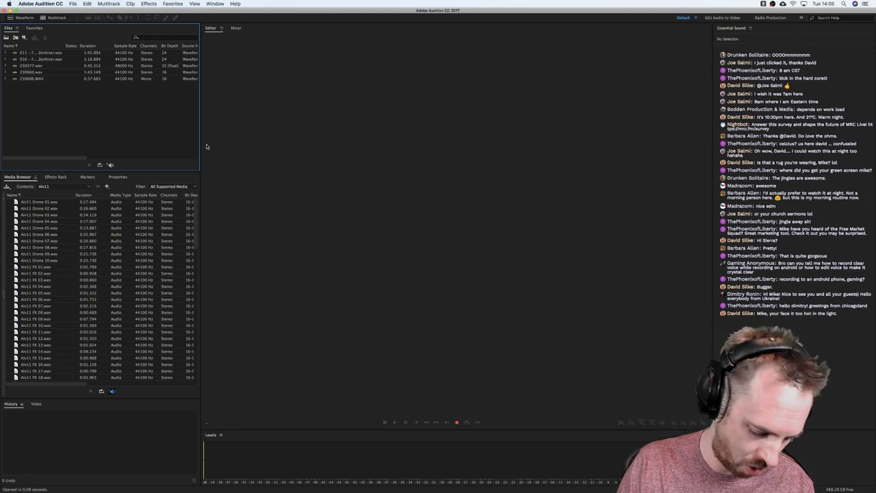
# Create a multitrack session named "Dj Intro" using the MRC template.
pyautogui.press('super+n')
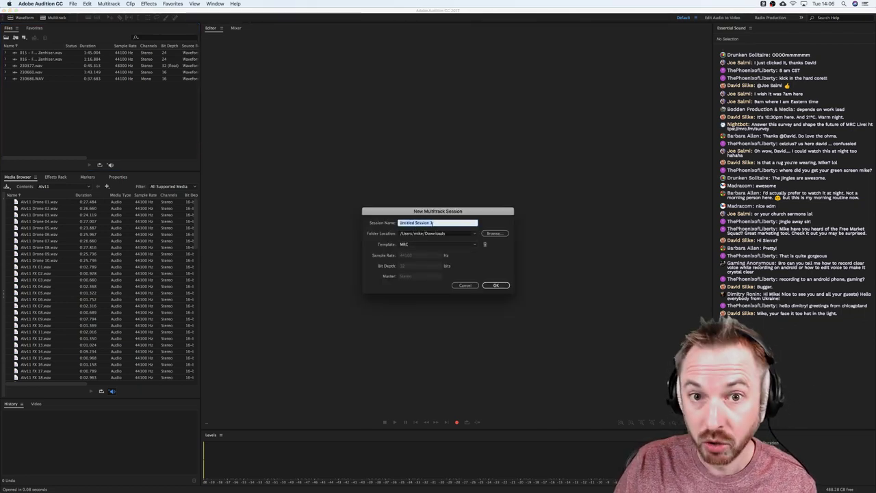
pyautogui.press('BackSpace')
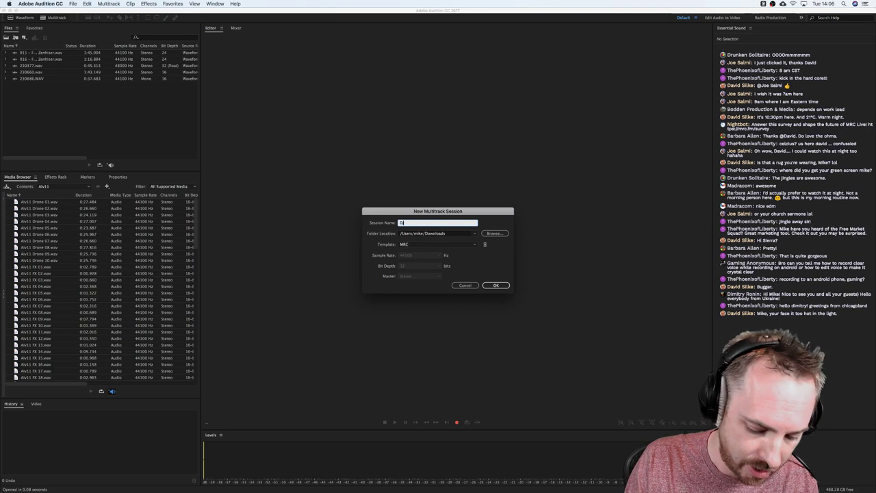
pyautogui.write('Dj Intro')
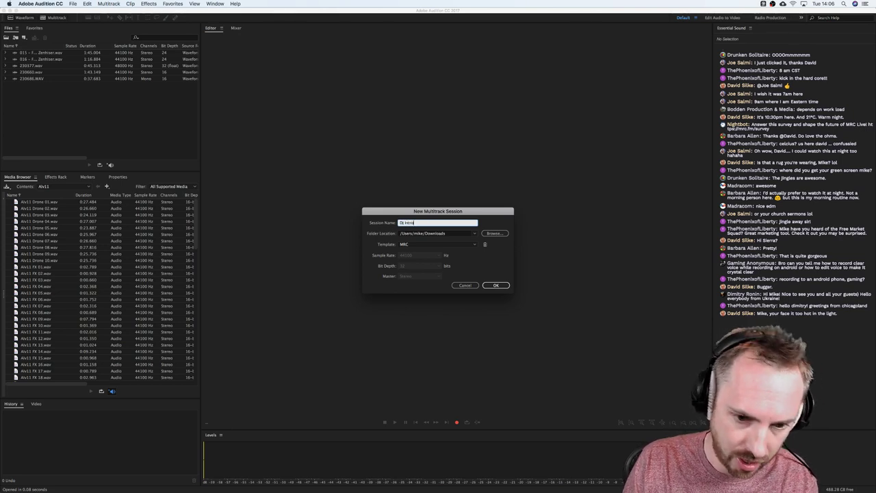
pyautogui.press('Tab')
pyautogui.press('Return')
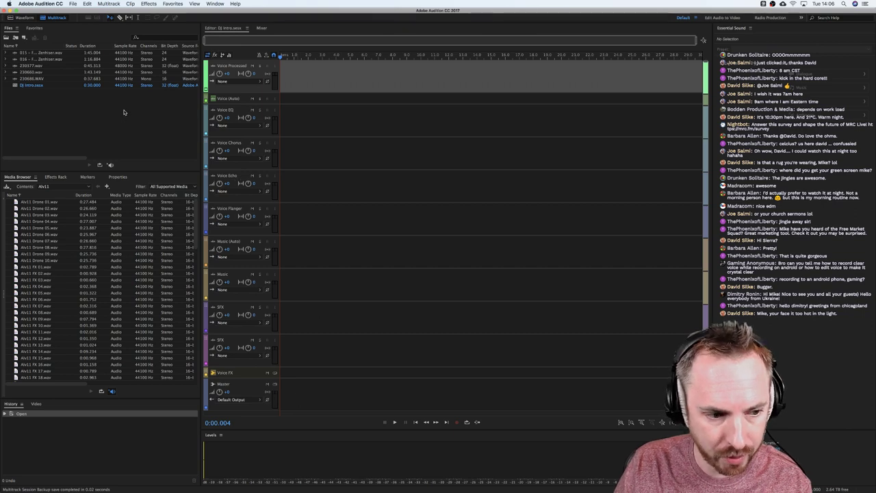
# In the audio hardware preferences, set both the default input and default output to Soundcraft Signature 12 MTK.
pyautogui.press('super+comma')
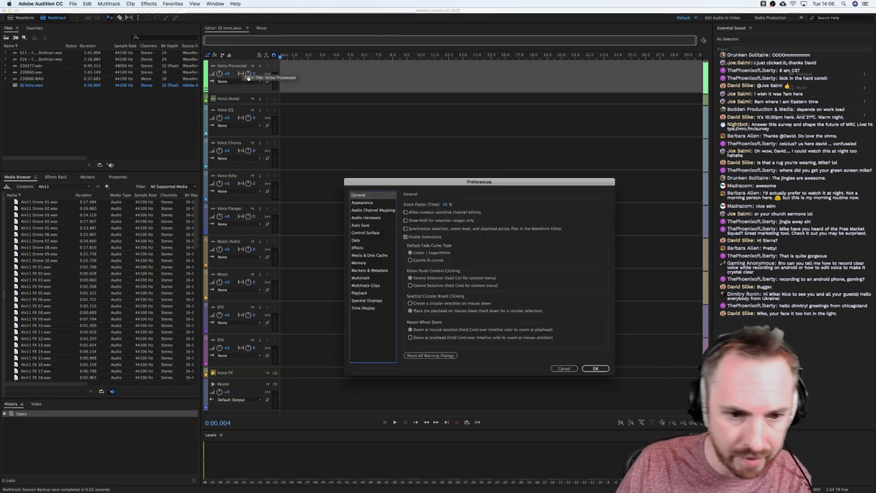
pyautogui.click(375, 210)
pyautogui.click(376, 217)
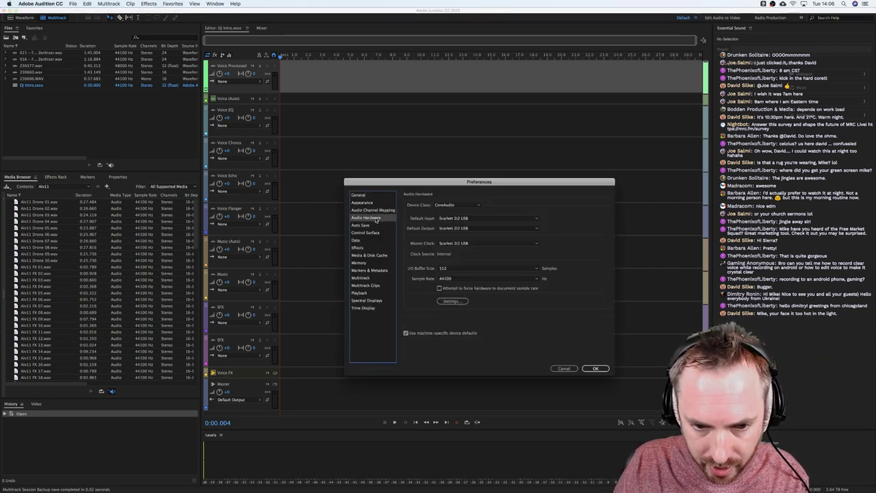
pyautogui.click(476, 219)
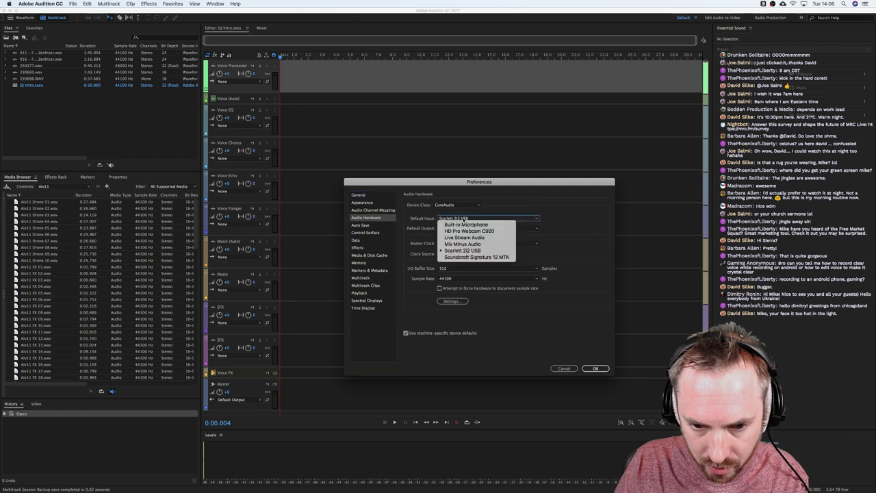
pyautogui.click(472, 258)
pyautogui.click(486, 228)
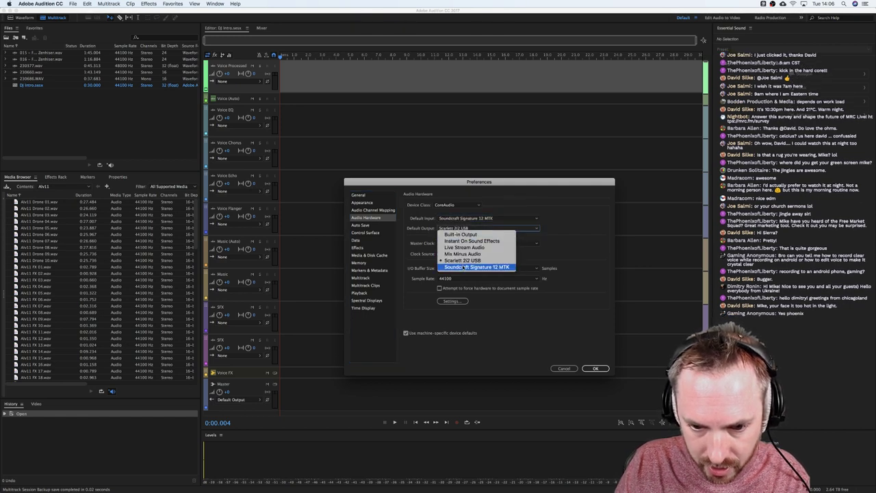
pyautogui.press('Return')
# In the audio channel mapping, assign both default stereo input channels to Soundcraft Signature 12 MTK Analogue 3.
pyautogui.click(373, 211)
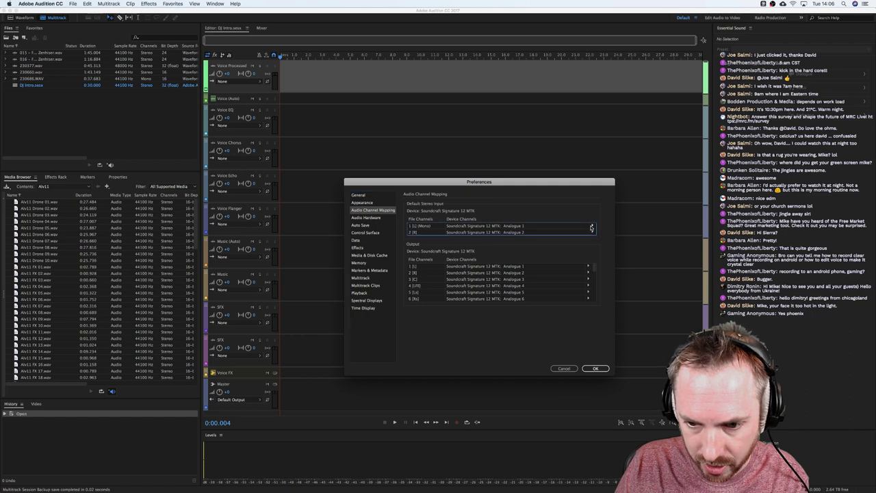
pyautogui.click(592, 226)
pyautogui.click(628, 255)
pyautogui.click(593, 232)
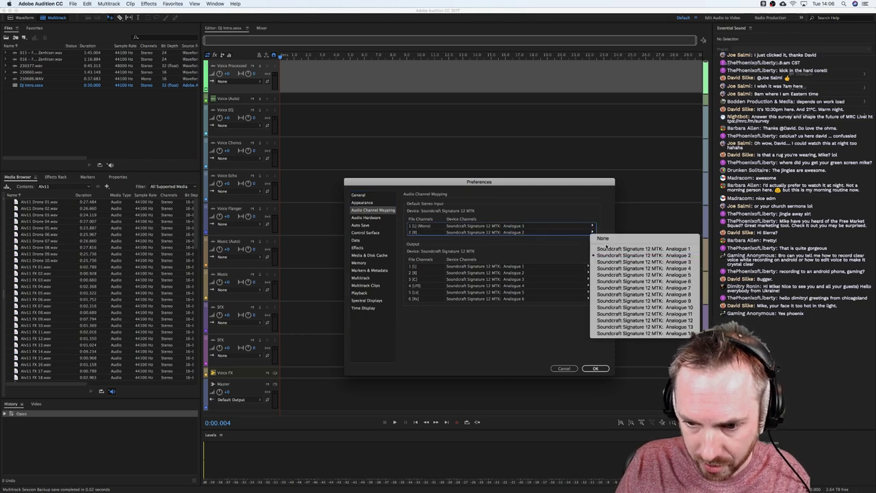
pyautogui.click(623, 263)
# Map the left output channel to Analogue 7 and the right one to Analogue 8, and apply the preferences.
pyautogui.click(588, 266)
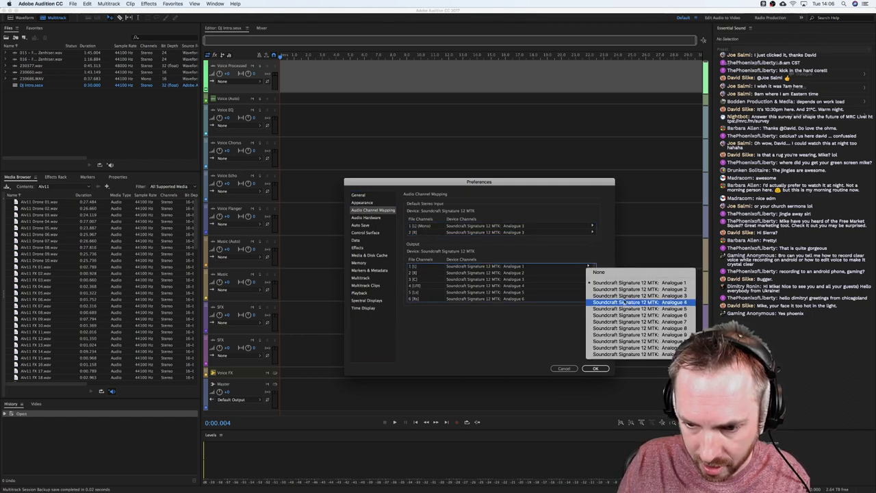
pyautogui.click(636, 322)
pyautogui.click(590, 273)
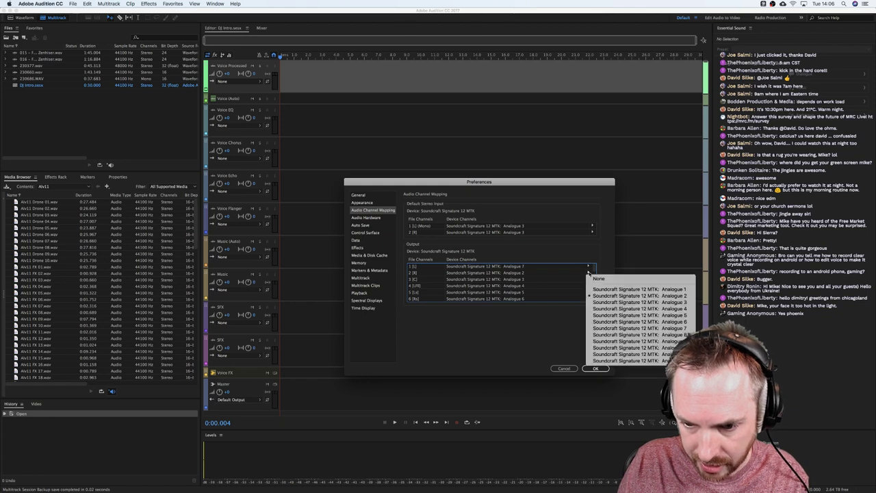
pyautogui.click(636, 334)
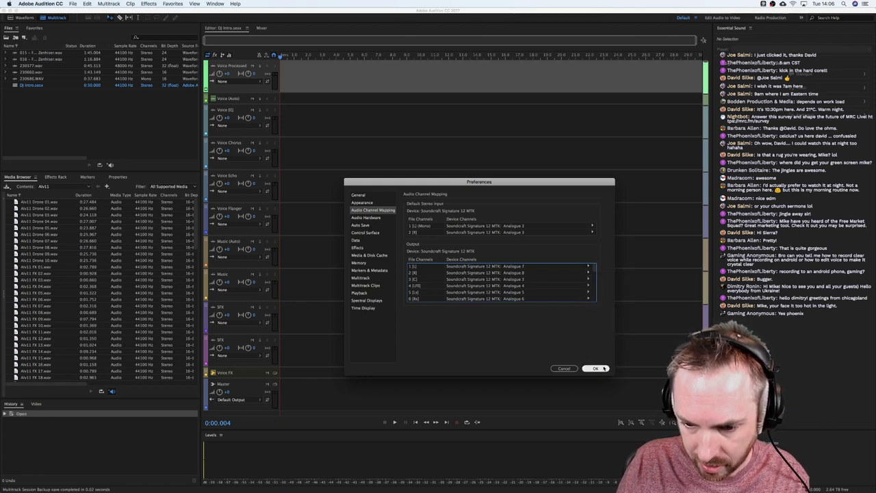
pyautogui.click(595, 369)
# Place the 015 Full Mix Zenhiser file at the start of the Music (Auto) track and play the session.
pyautogui.moveTo(50, 56); pyautogui.dragTo(280, 224)
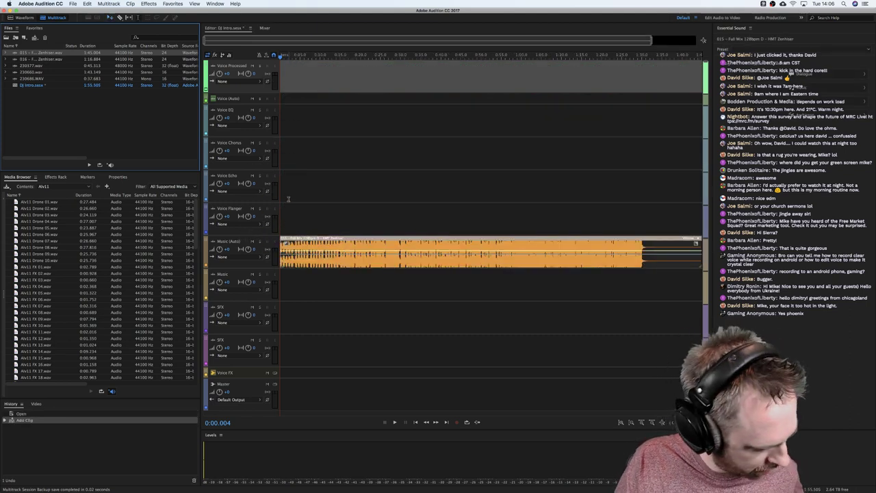
pyautogui.press('space')
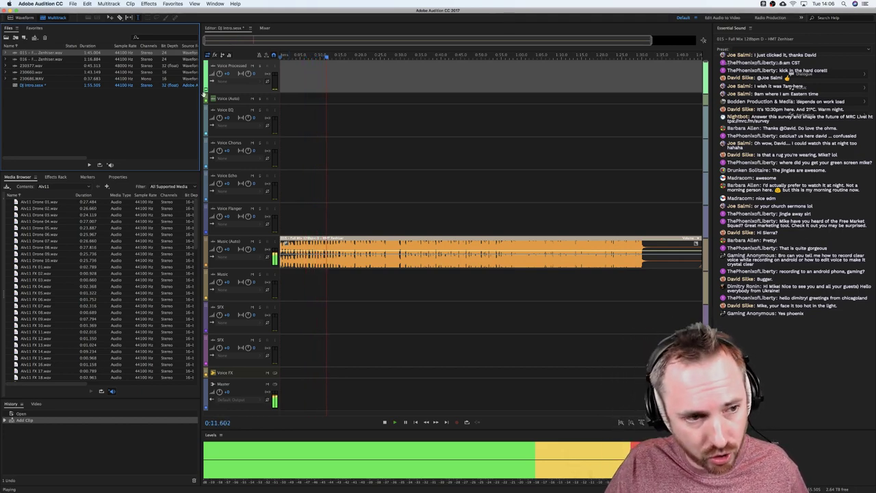
# Add the 016 Full Mix Zenhiser file to the Music track at about 0:17 and audition it with Music (Auto) muted.
pyautogui.moveTo(41, 59); pyautogui.dragTo(351, 306)
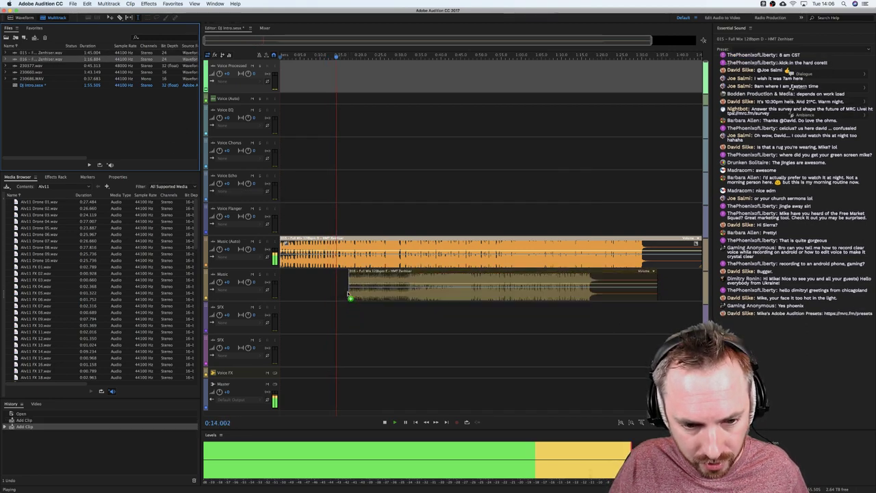
pyautogui.click(251, 242)
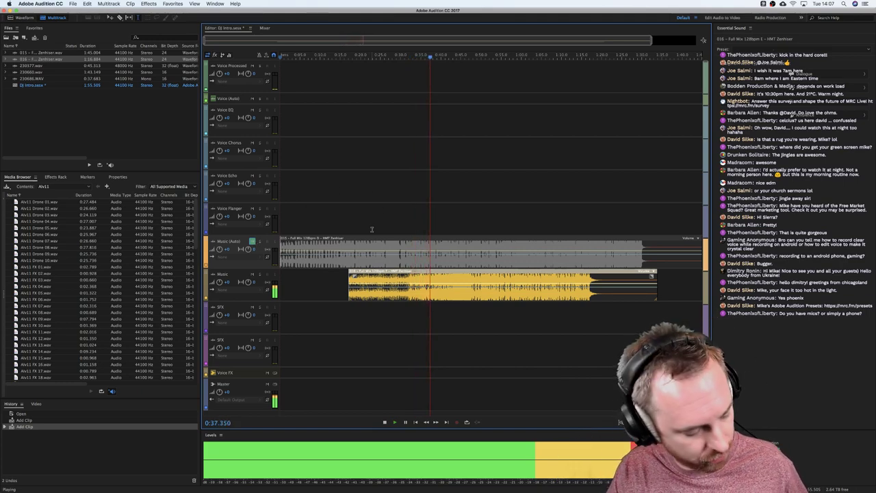
pyautogui.press('space')
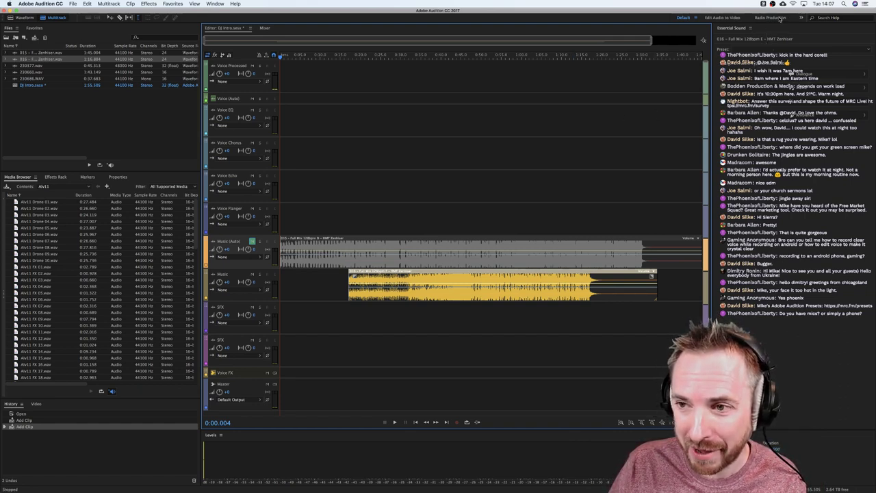
pyautogui.click(782, 5)
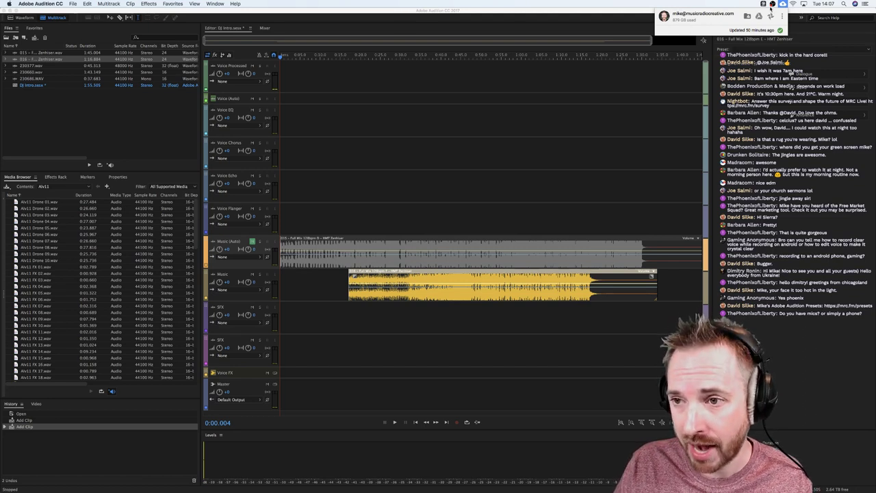
pyautogui.click(783, 4)
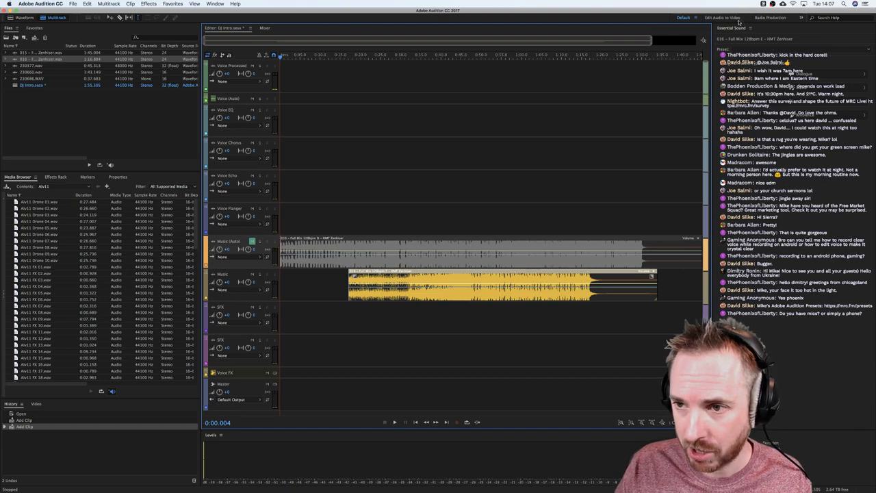
# Delete the 016 Full Mix clip from the Music track and unmute the Music (Auto) track.
pyautogui.click(329, 117)
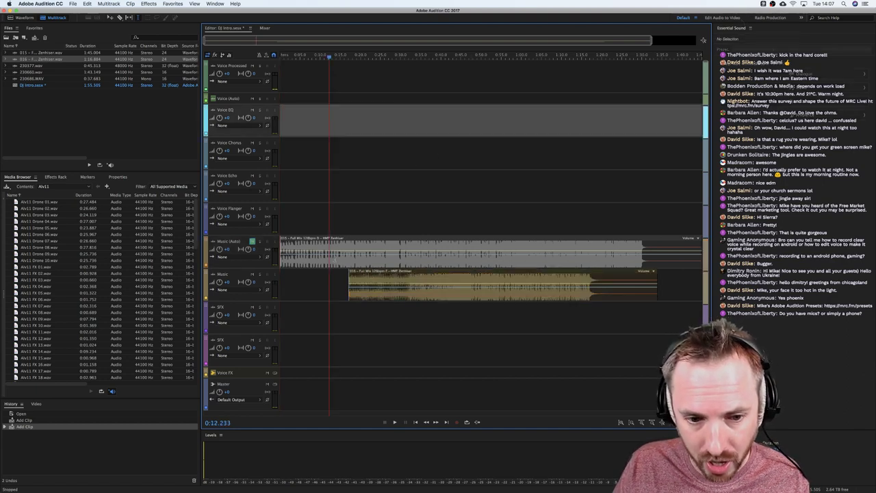
pyautogui.click(355, 289)
pyautogui.press('Delete')
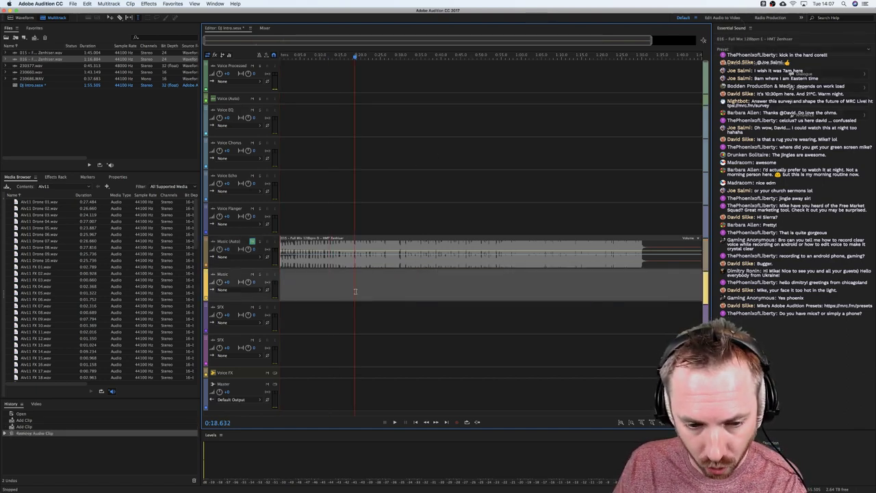
pyautogui.click(310, 284)
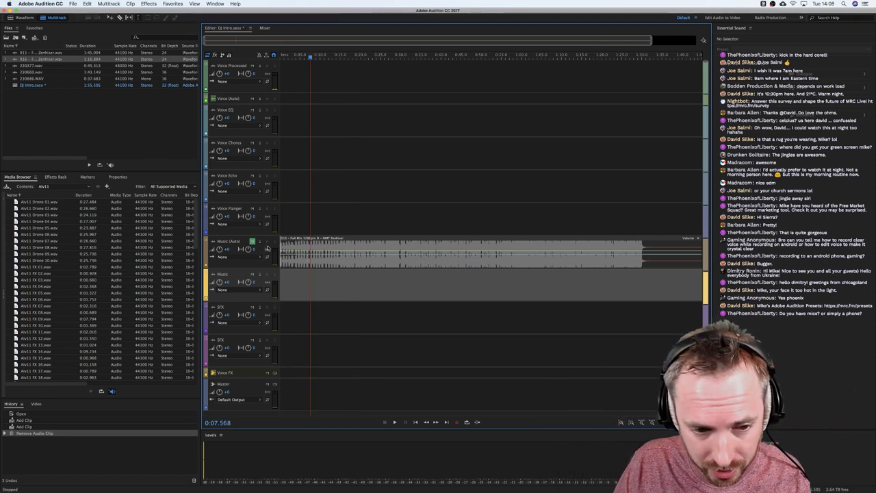
pyautogui.click(280, 238)
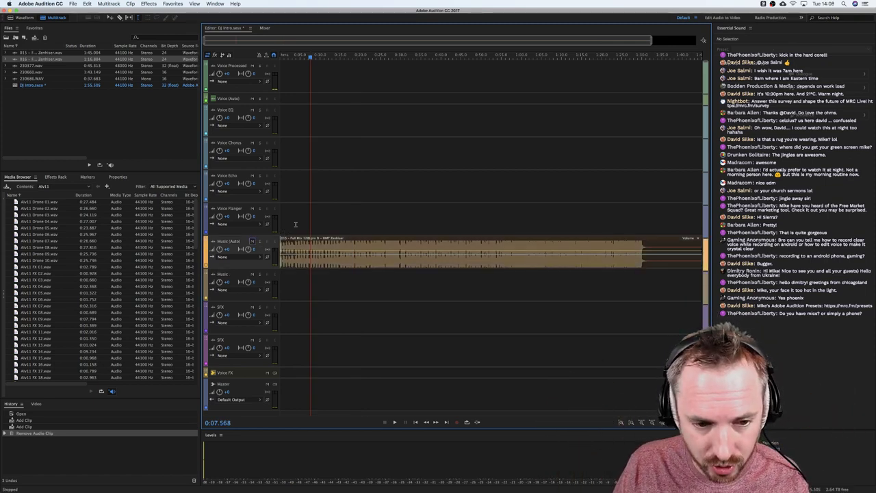
# Place 230377.wav at the start of the Voice Processed track, accepting a copy converted to the session's sample rate.
pyautogui.click(281, 58)
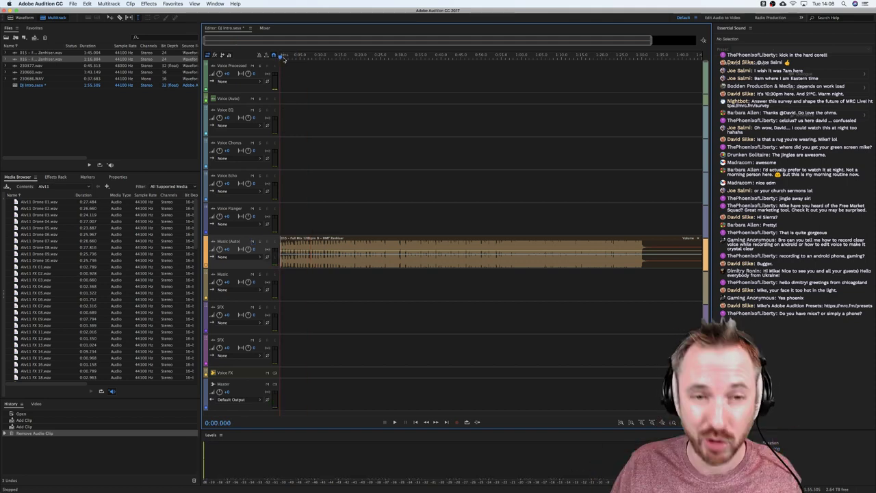
pyautogui.scroll(2, 284, 59)
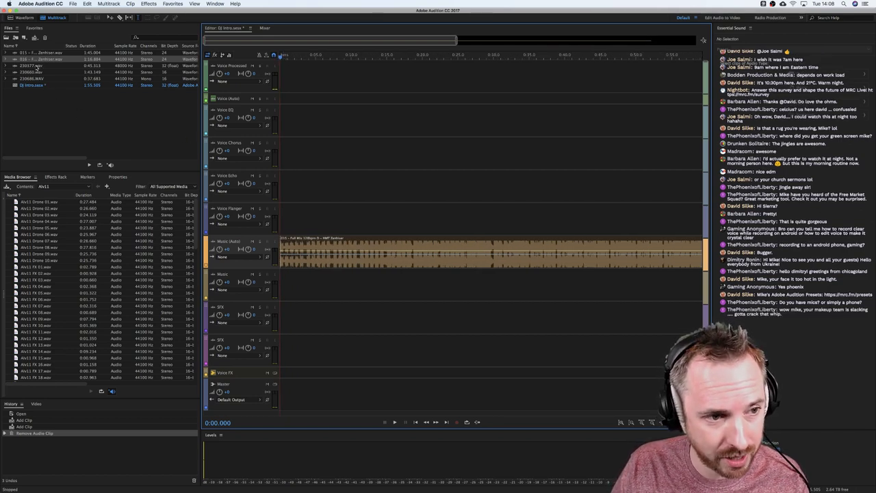
pyautogui.moveTo(38, 66); pyautogui.dragTo(287, 79)
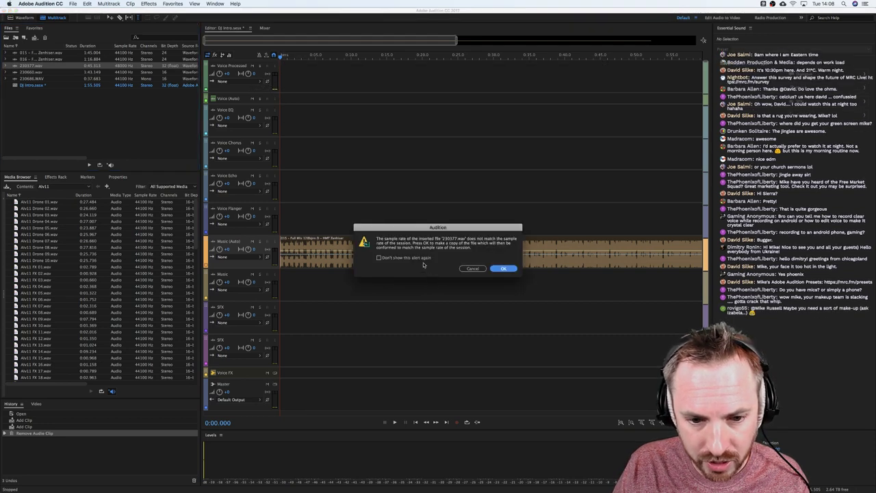
pyautogui.click(504, 268)
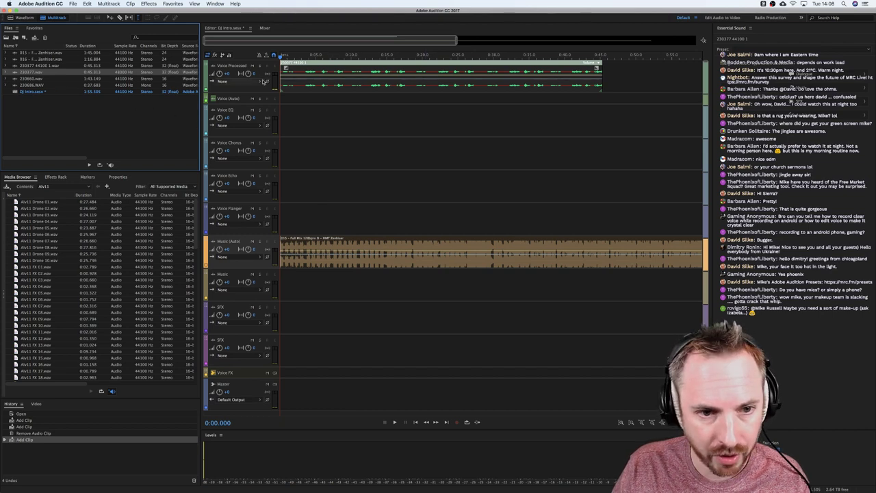
# Shift the music clip on Music (Auto) to start at about 0:14 and play the voice-over from the session start.
pyautogui.moveTo(329, 260); pyautogui.dragTo(429, 260)
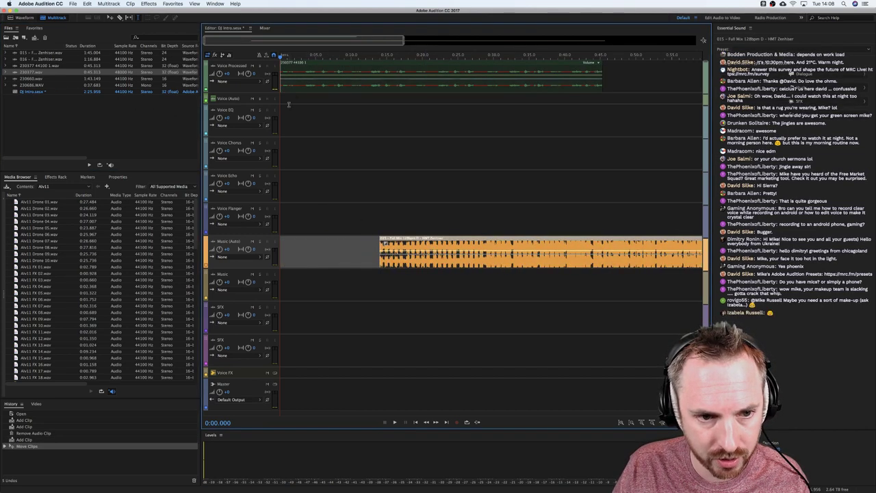
pyautogui.click(281, 98)
pyautogui.press('space')
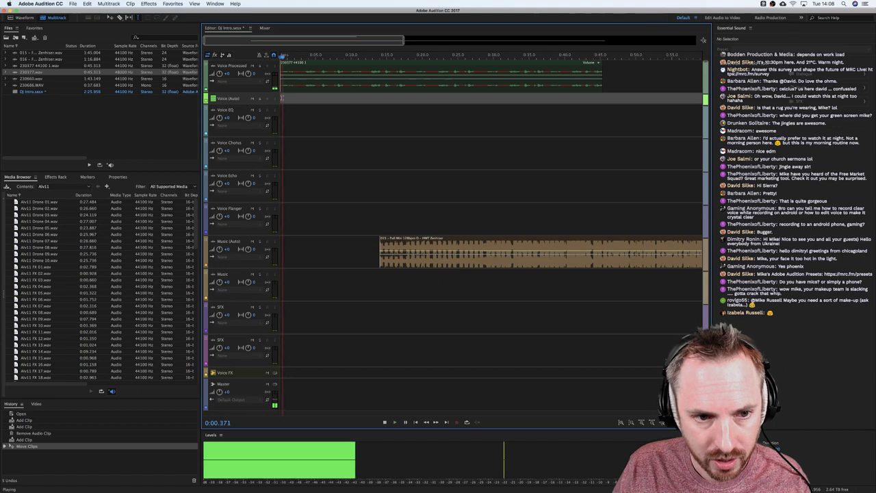
# Stop playback, remove the 230377 clip from the Voice Processed track and place 230660.wav at its start instead.
pyautogui.press('space')
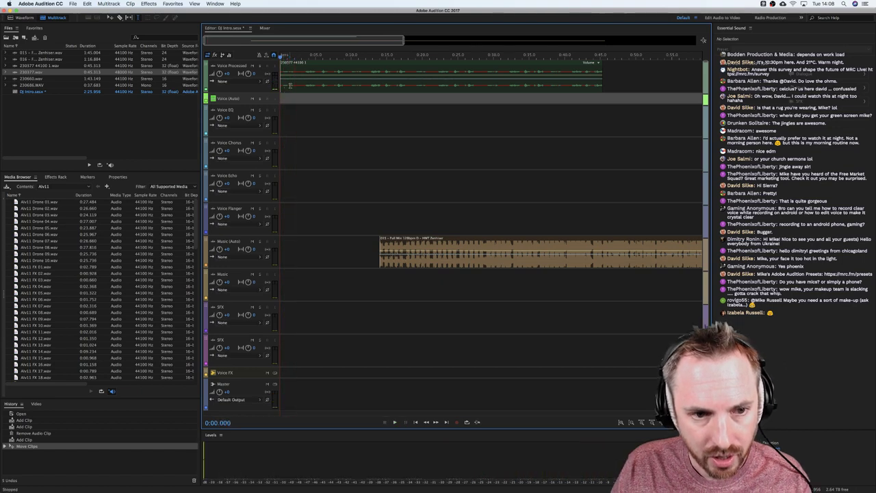
pyautogui.click(290, 86)
pyautogui.press('Delete')
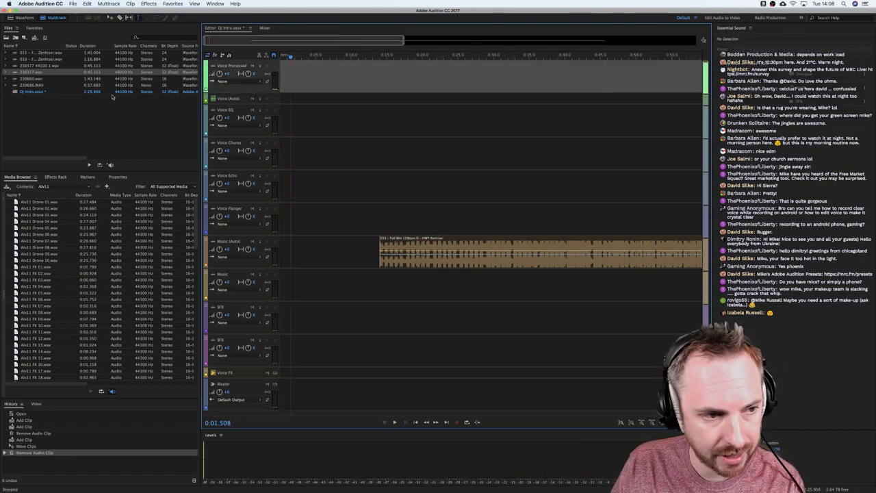
pyautogui.moveTo(33, 80); pyautogui.dragTo(296, 84)
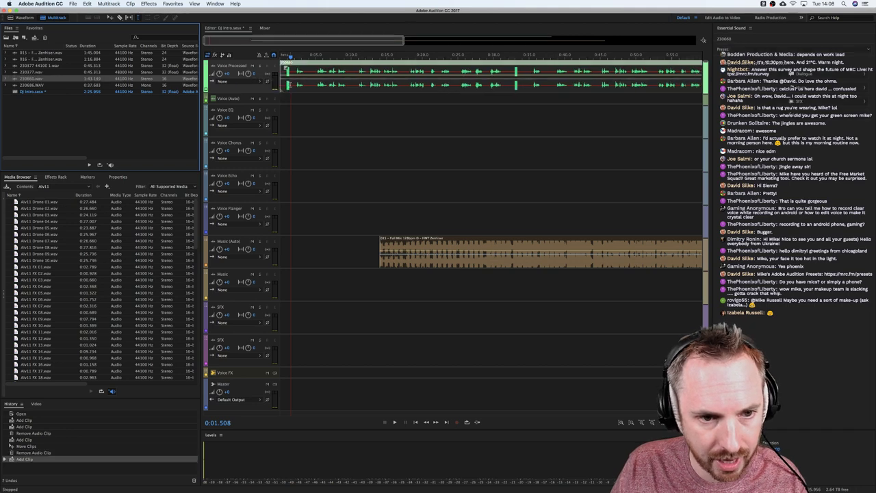
pyautogui.click(296, 86)
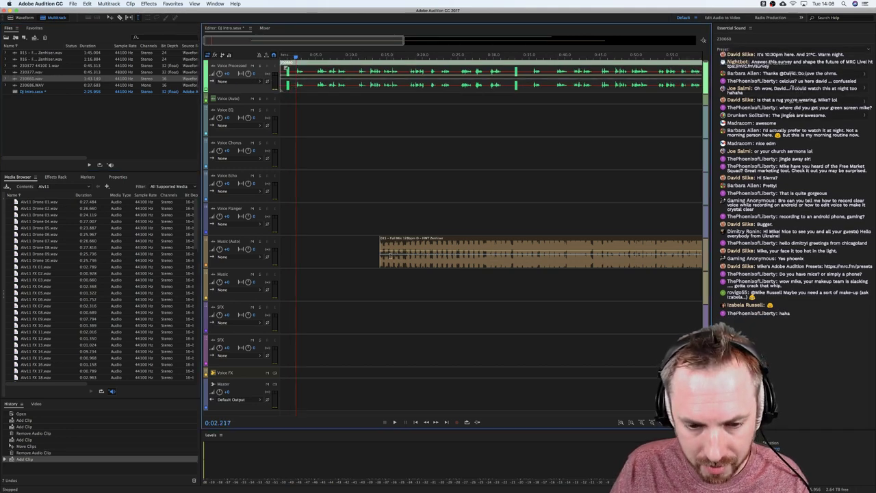
# Move the music clip on Music (Auto) to start at about 0:37 and play the voice-over from about 0:02.
pyautogui.moveTo(387, 256); pyautogui.dragTo(553, 256)
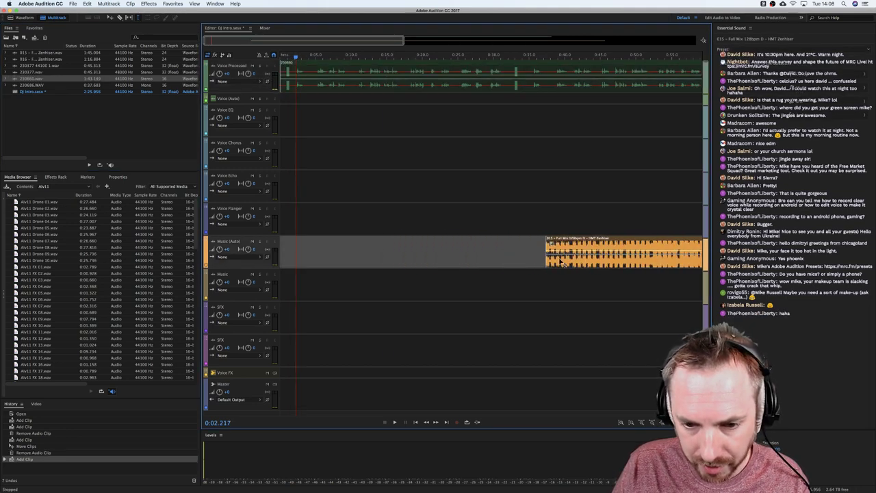
pyautogui.click(295, 102)
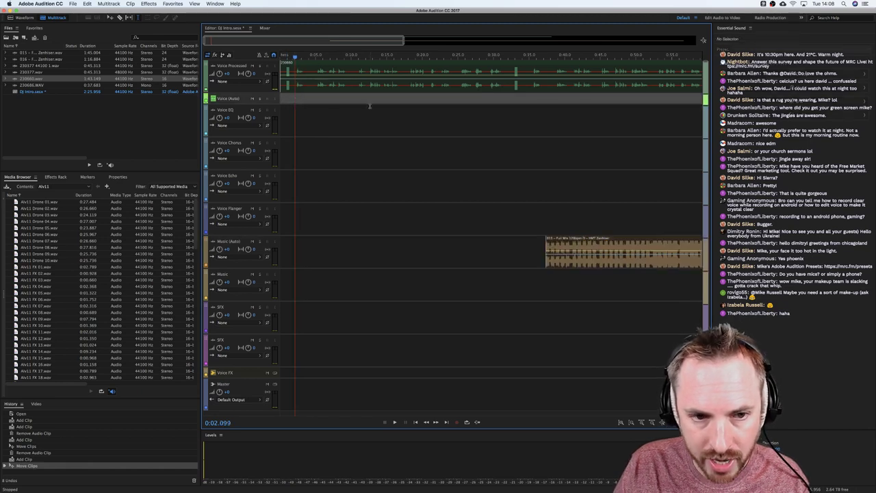
pyautogui.press('space')
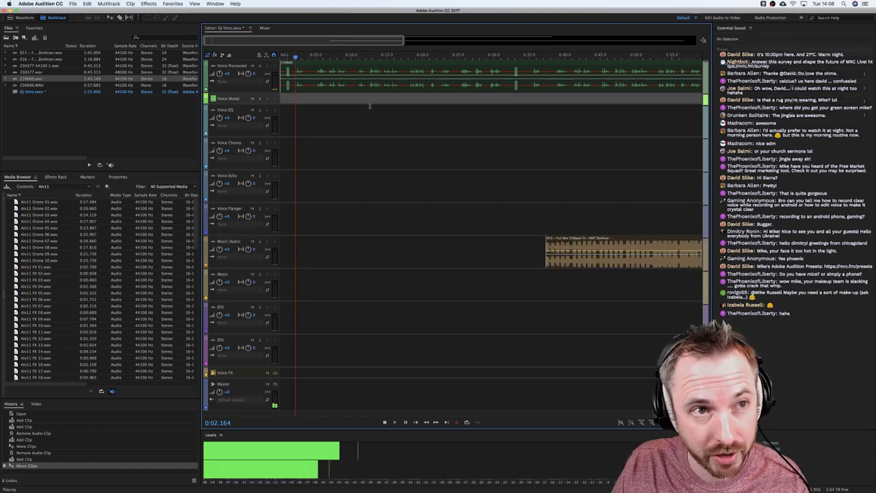
pyautogui.press('space')
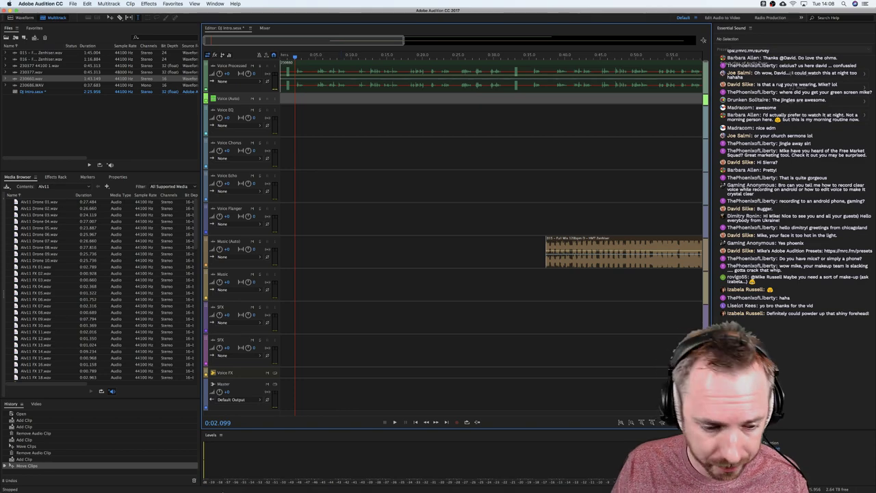
# Switch to Chrome, look over the DJ Drops on the Music Radio Creative instant downloads page, and return to Adobe Audition.
pyautogui.moveTo(235, 481)
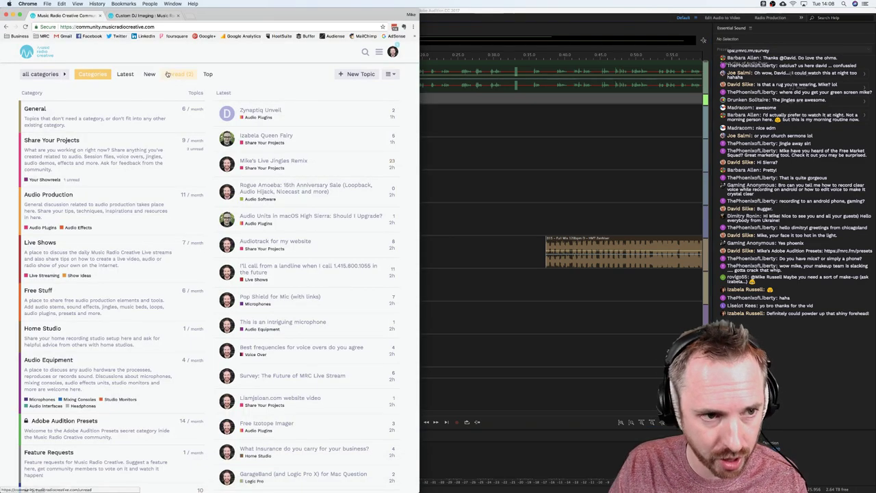
pyautogui.click(139, 18)
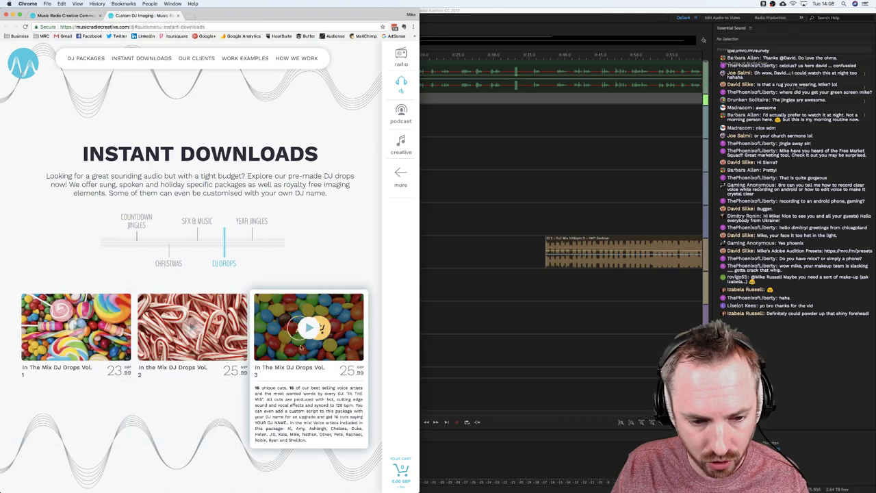
pyautogui.moveTo(203, 327)
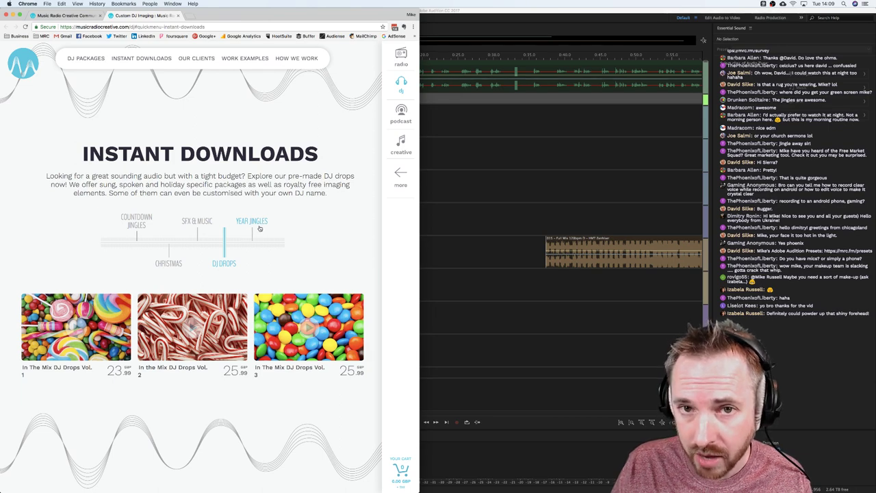
pyautogui.click(470, 173)
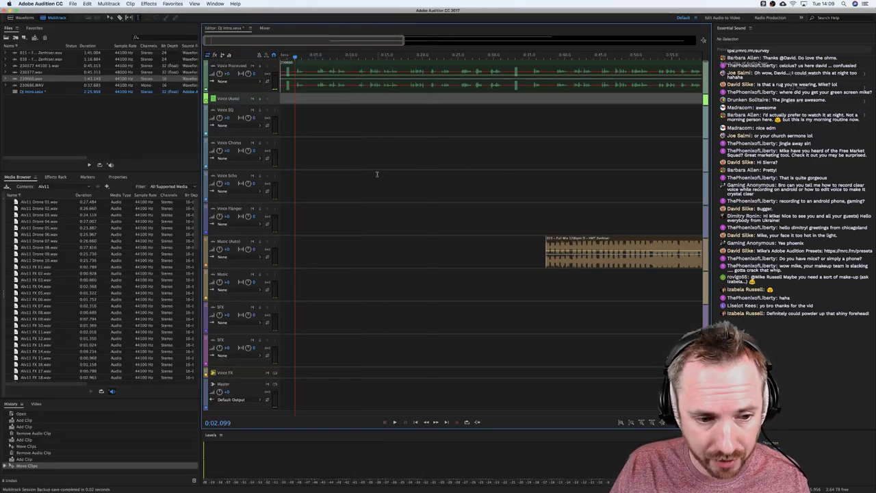
# Preview Alv11 FX 06.wav and move the music clip on Music (Auto) to start at about 0:33.
pyautogui.click(38, 300)
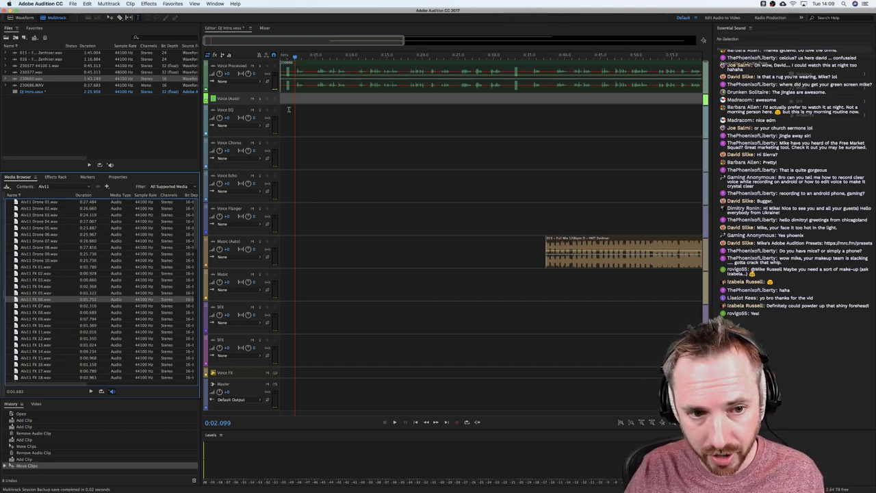
pyautogui.click(294, 102)
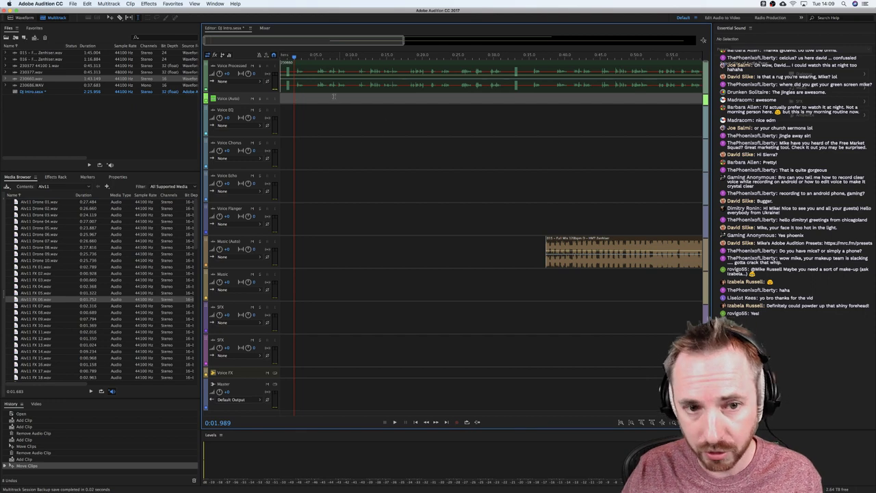
pyautogui.scroll(4, 296, 61)
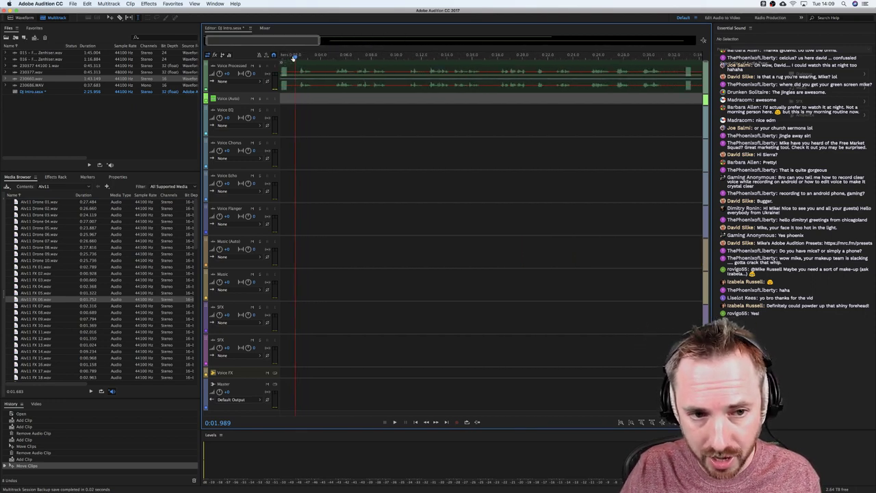
pyautogui.scroll(-2, 296, 61)
pyautogui.moveTo(650, 259); pyautogui.dragTo(606, 259)
pyautogui.scroll(-2, 424, 60)
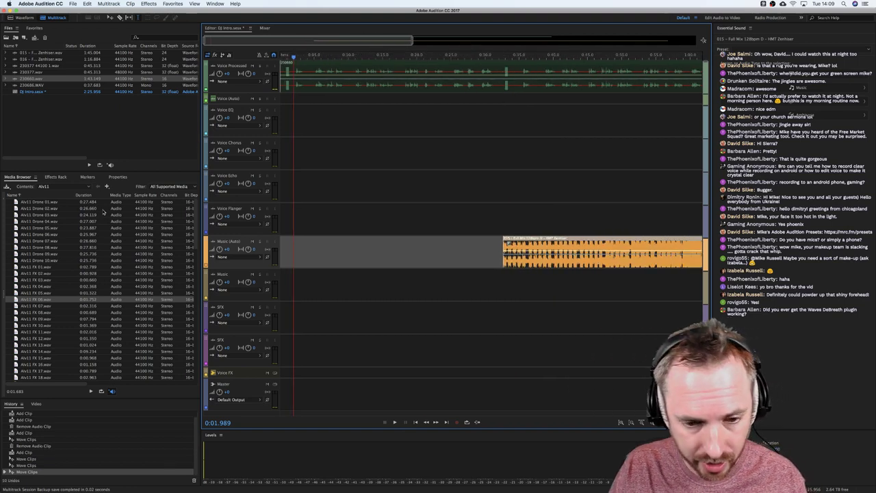
# Preview Alv11 Drone 08.wav and Alv11 Riser 09.wav, adding the drone near the first SFX track's start and the riser at about 0:17 on the second.
pyautogui.click(43, 248)
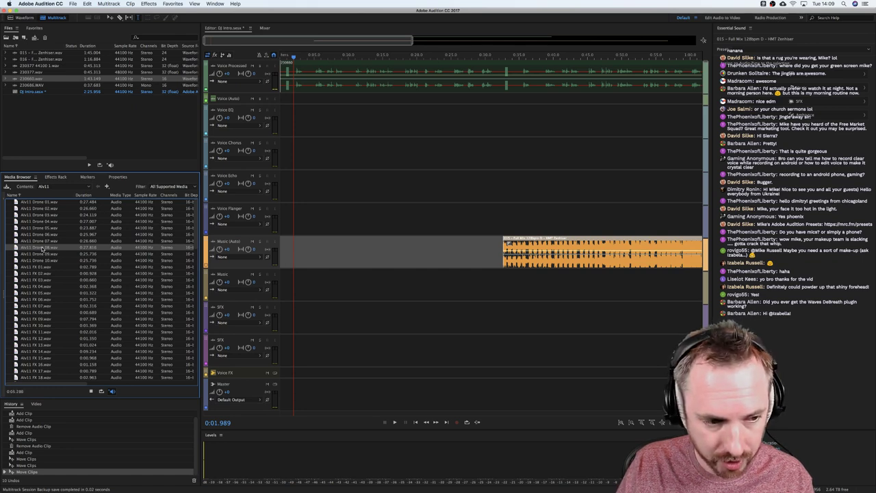
pyautogui.moveTo(43, 249); pyautogui.dragTo(286, 328)
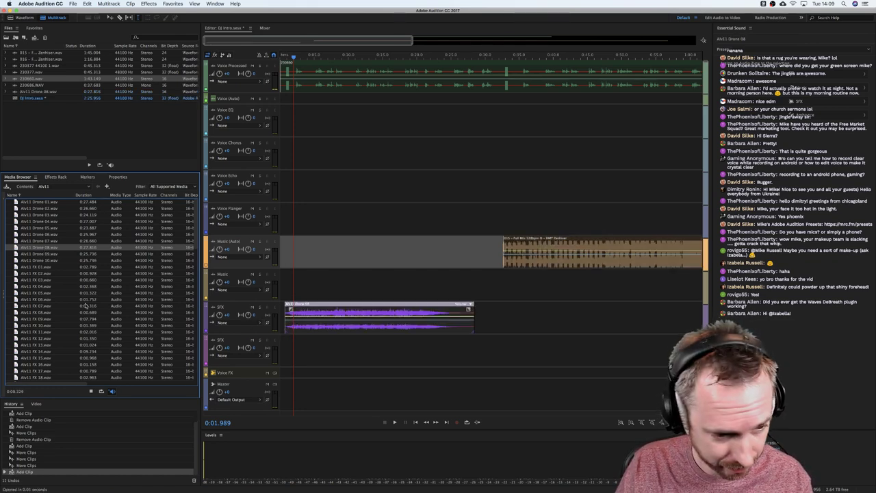
pyautogui.scroll(-10, 85, 306)
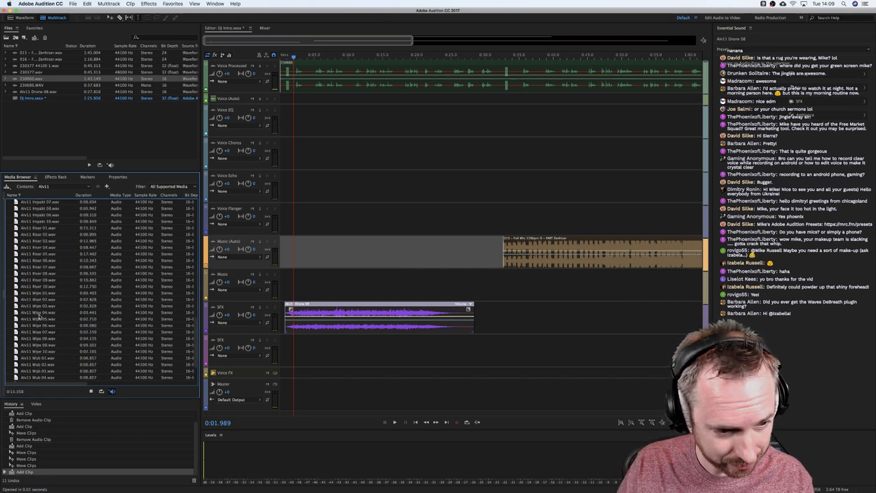
pyautogui.scroll(1, 59, 263)
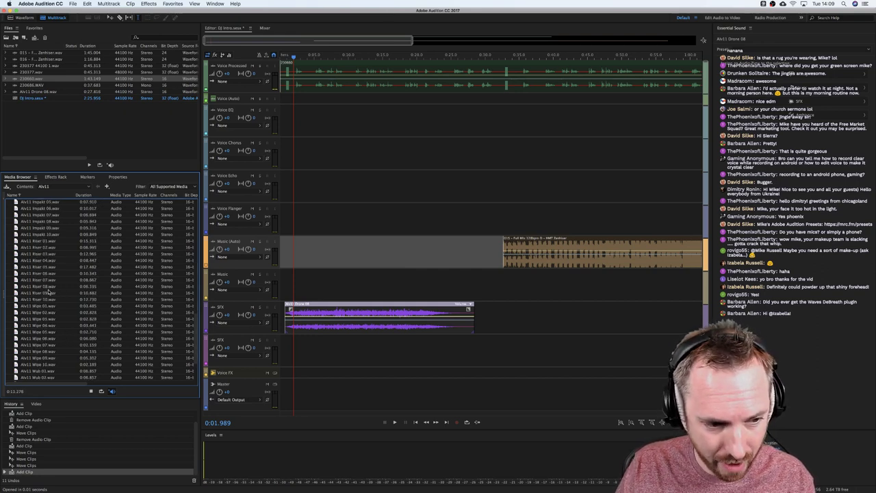
pyautogui.click(46, 293)
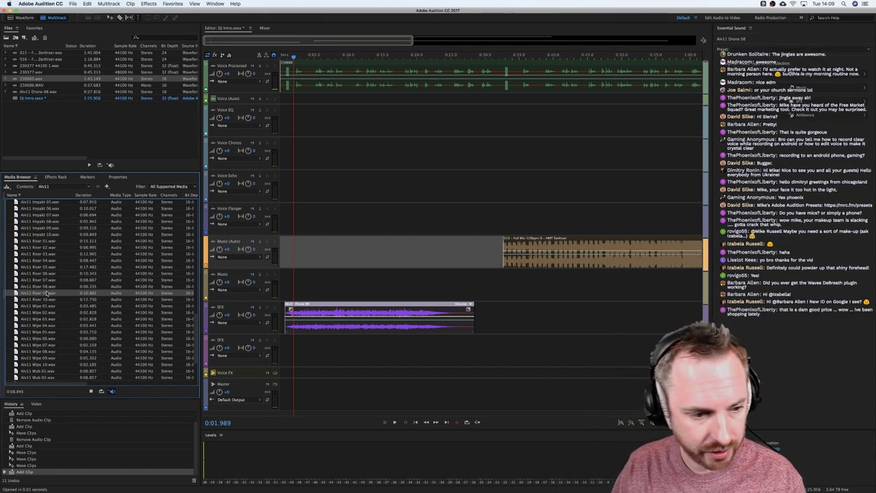
pyautogui.moveTo(46, 293); pyautogui.dragTo(403, 351)
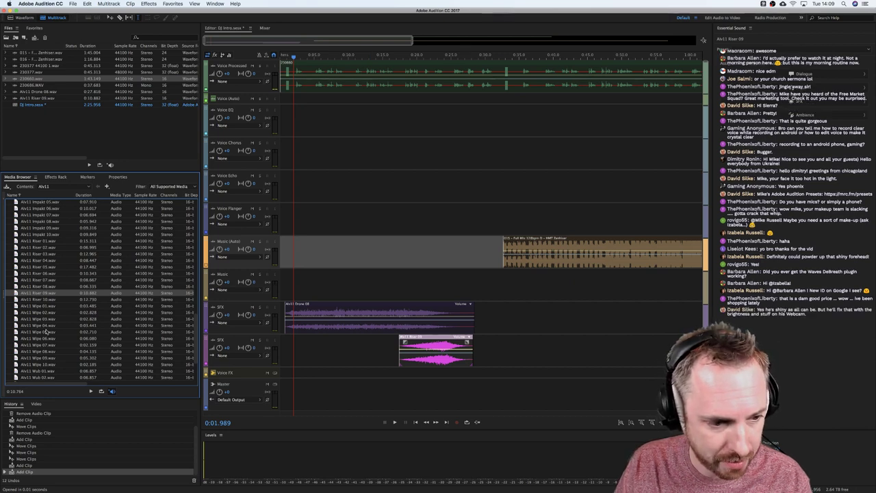
# Preview Alv11 Wipe 05.wav and Alv11 Wipe 06.wav, and add Wipe 06 to the first SFX track at about 0:30.
pyautogui.click(46, 331)
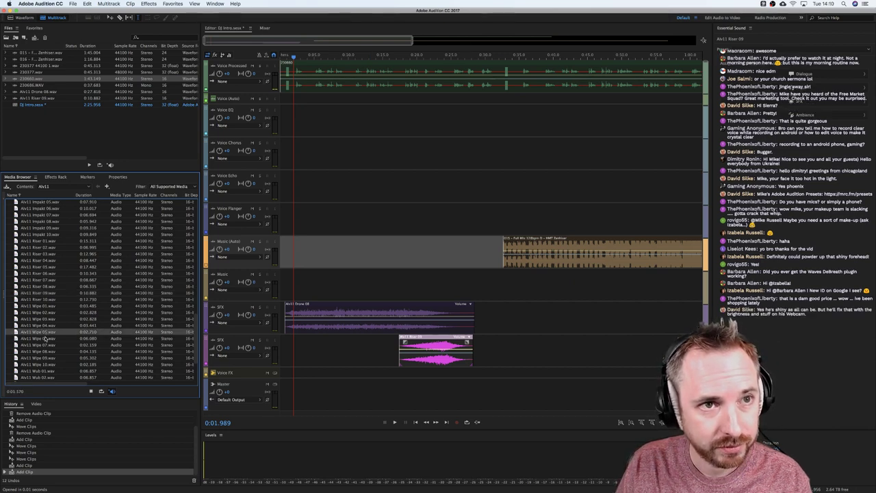
pyautogui.click(39, 340)
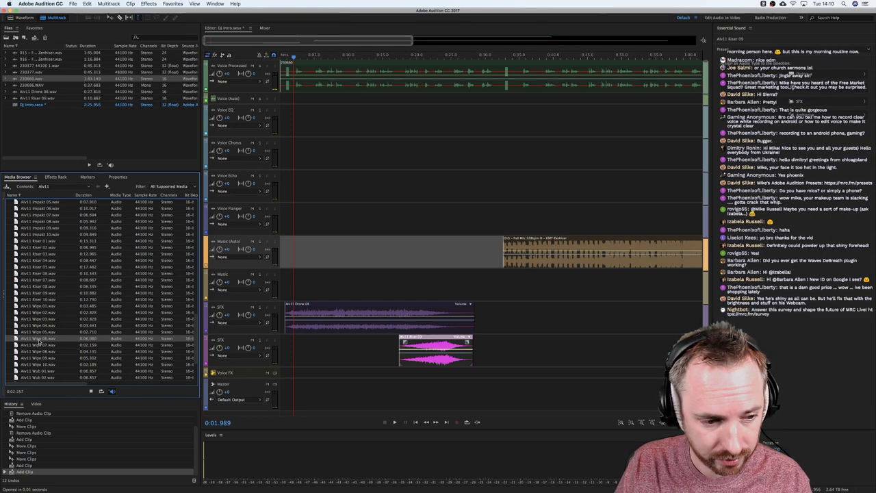
pyautogui.moveTo(41, 341); pyautogui.dragTo(504, 317)
pyautogui.click(512, 214)
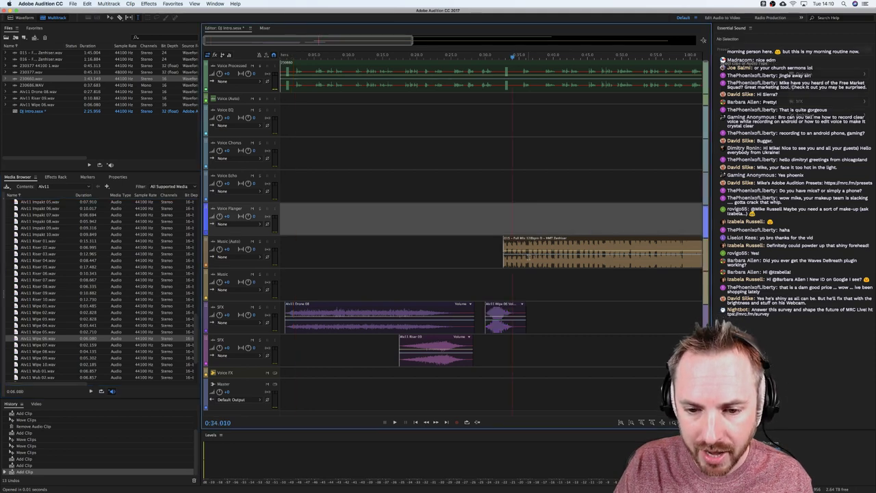
# Move the music clip to start at about 0:37, solo the Music (Auto) track and play from the clip's start.
pyautogui.moveTo(528, 257); pyautogui.dragTo(560, 257)
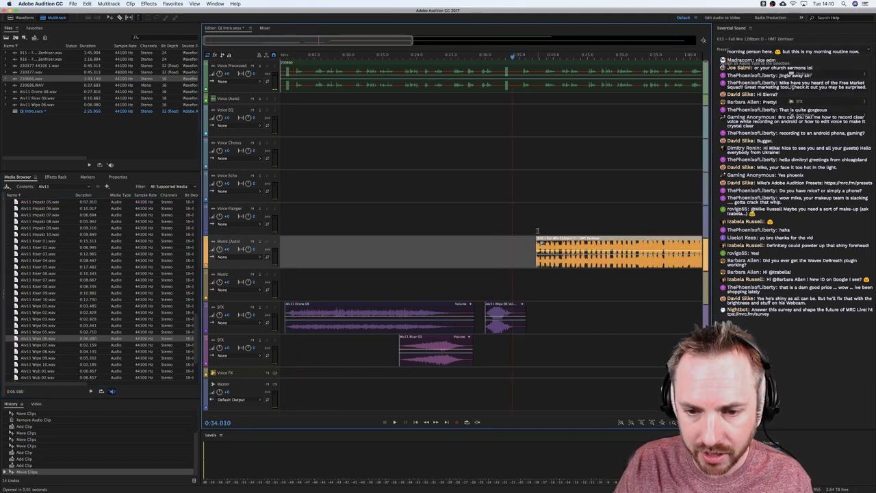
pyautogui.click(260, 241)
pyautogui.click(534, 214)
pyautogui.press('space')
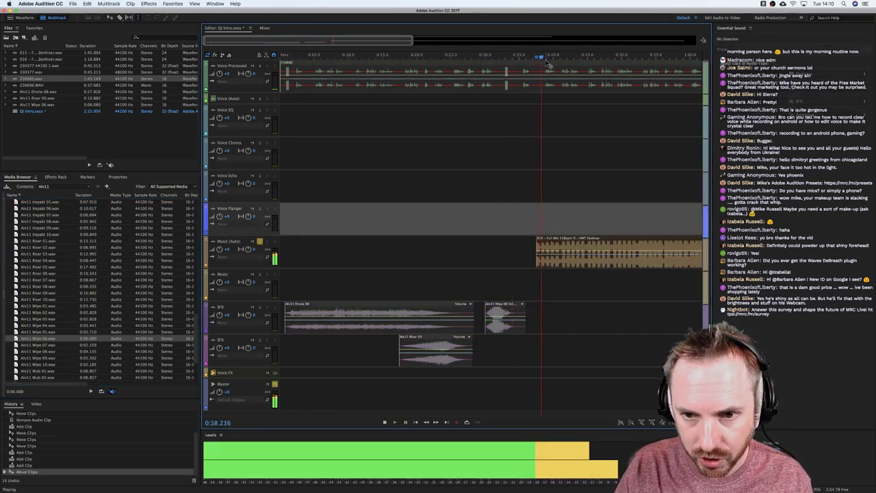
# Audition the soloed music clip by skipping ahead to its middle, later section and ending, and stop playback.
pyautogui.scroll(-2, 545, 57)
pyautogui.hscroll(4, 545, 57)
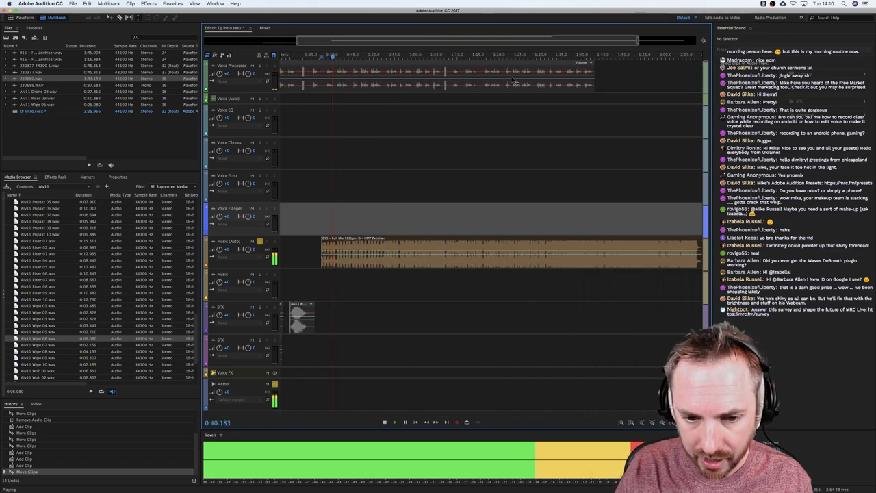
pyautogui.click(365, 58)
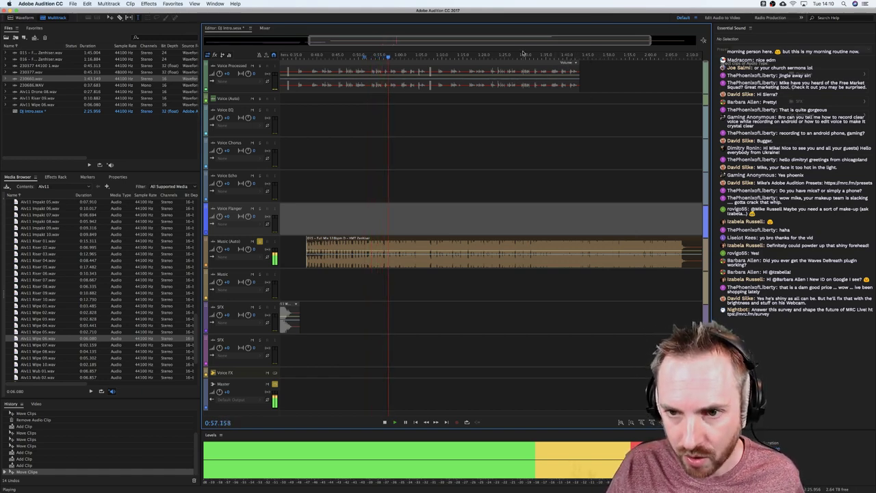
pyautogui.click(532, 55)
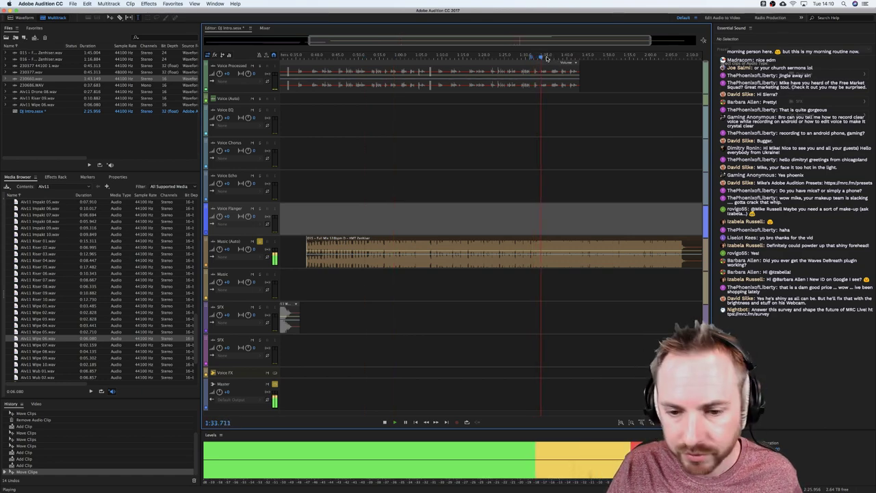
pyautogui.click(546, 56)
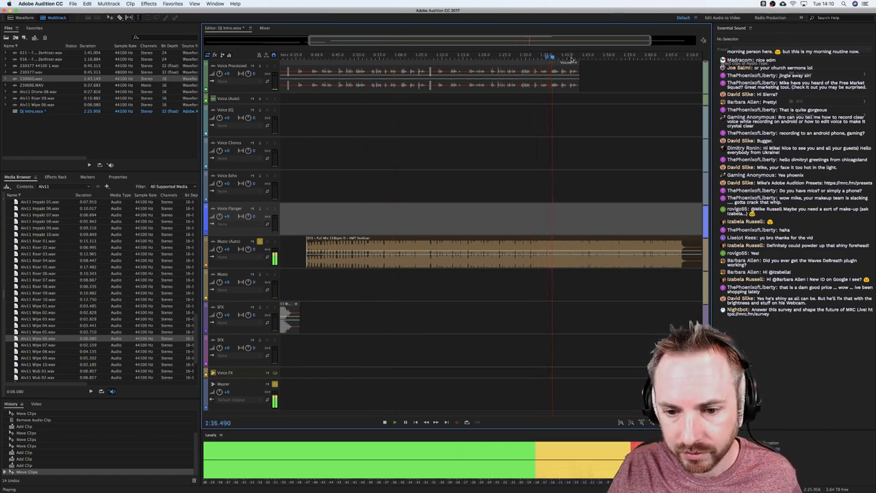
pyautogui.click(678, 56)
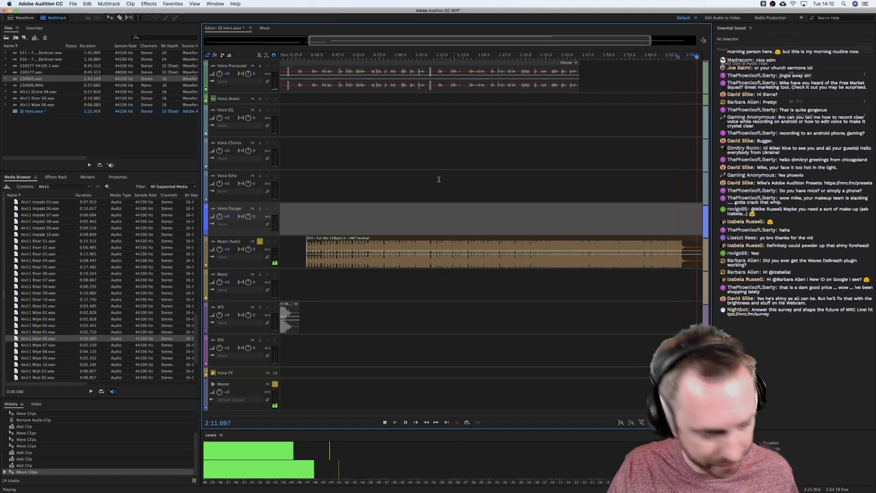
pyautogui.press('space')
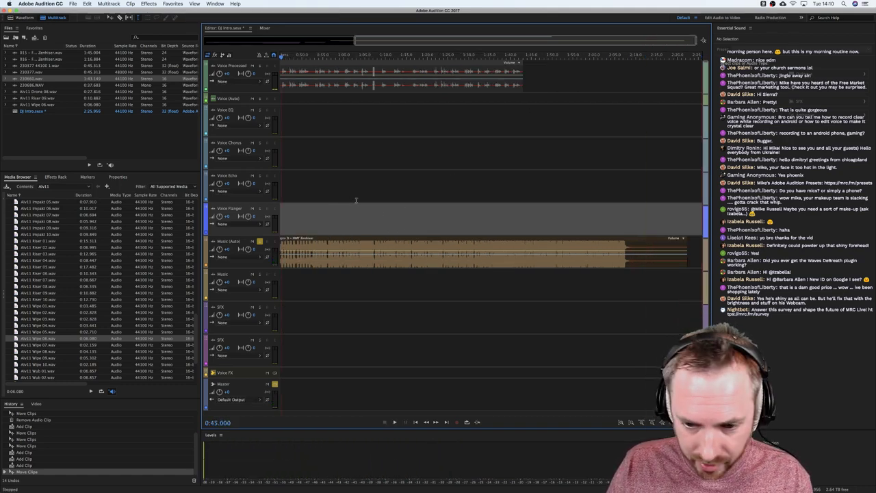
# Unsolo Music (Auto) and move its music clip to start at about 0:30, in line with the start of Alv11 Wipe 06.
pyautogui.hscroll(-5, 354, 198)
pyautogui.moveTo(460, 265); pyautogui.dragTo(377, 265)
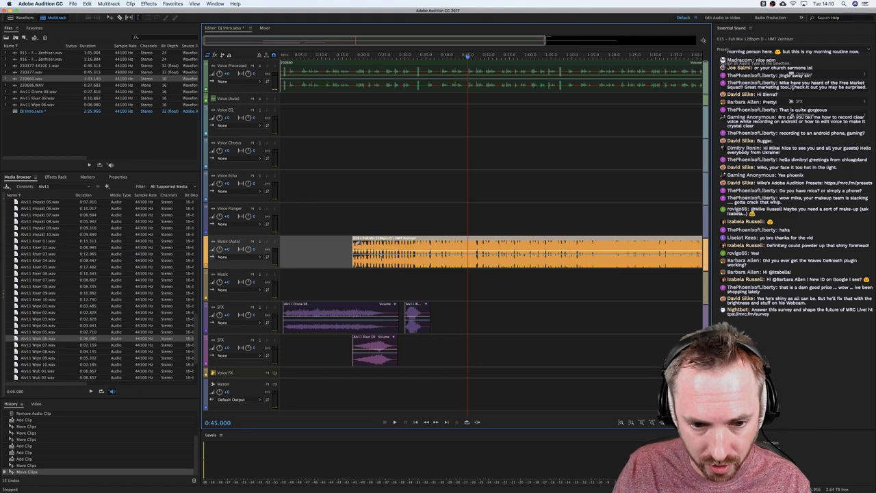
pyautogui.moveTo(370, 264); pyautogui.dragTo(426, 271)
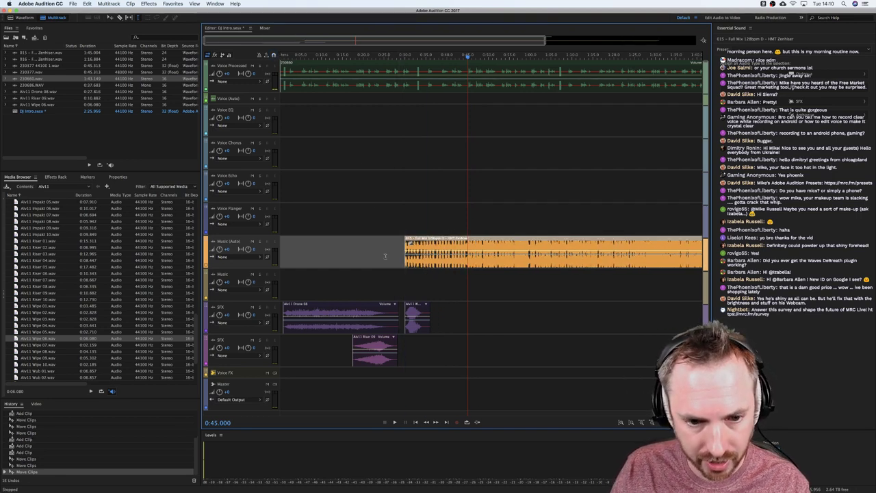
# Play the multitrack session briefly from about 0:02 and stop playback.
pyautogui.click(317, 246)
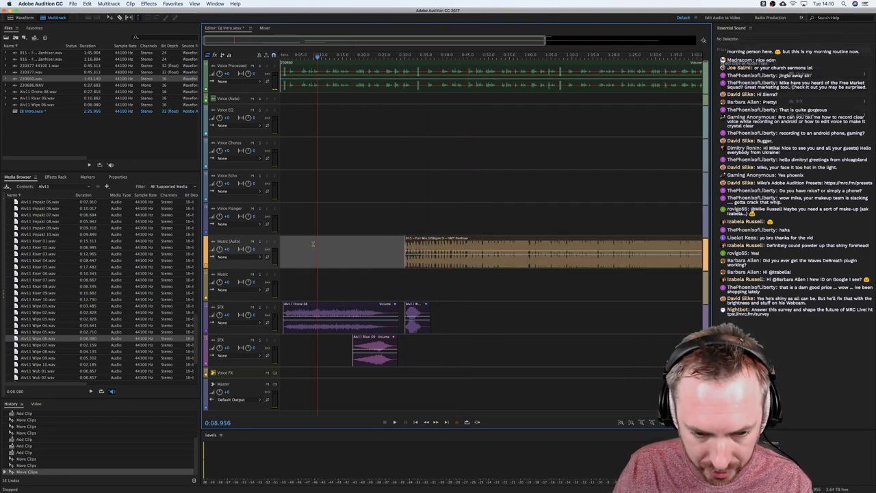
pyautogui.click(288, 56)
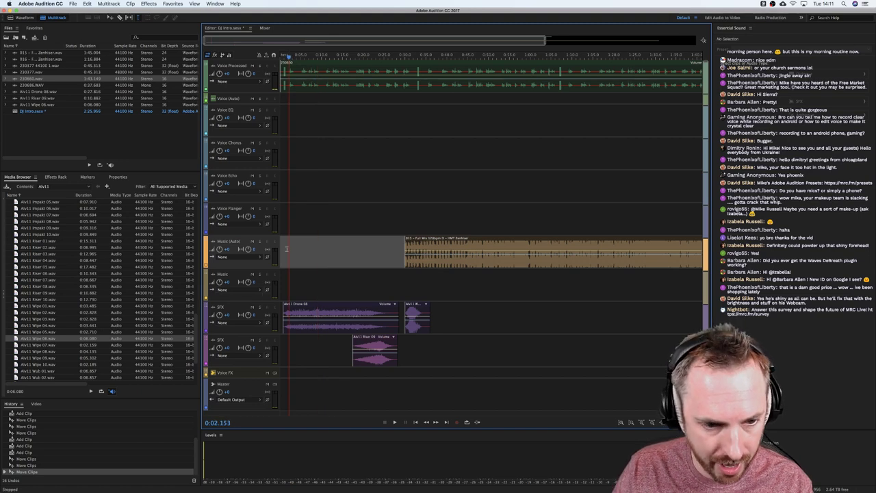
pyautogui.press('space')
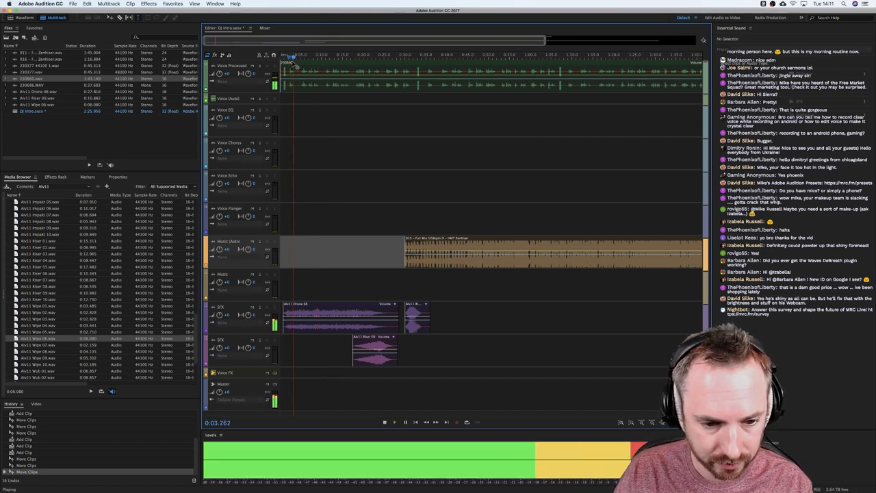
pyautogui.press('space')
pyautogui.scroll(3, 288, 60)
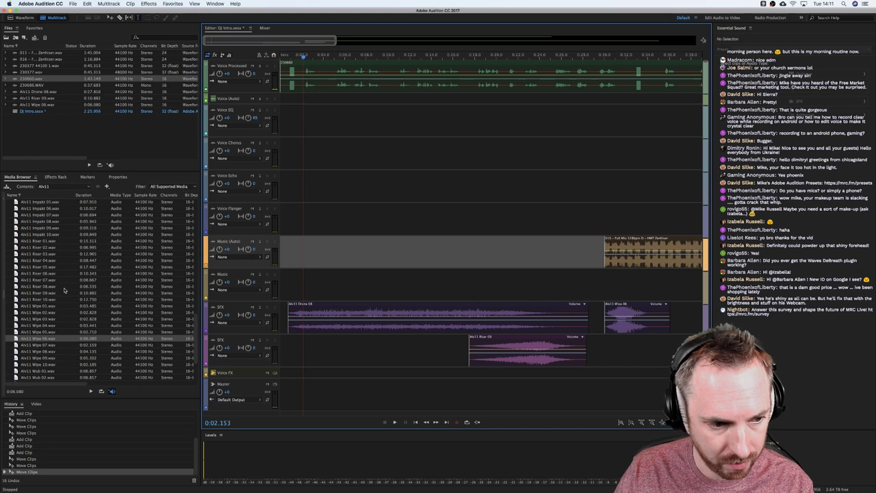
# Preview Alv11 Impakt 05.wav and add it to the second SFX track at the start of the session.
pyautogui.scroll(-5, 63, 290)
pyautogui.scroll(10, 53, 272)
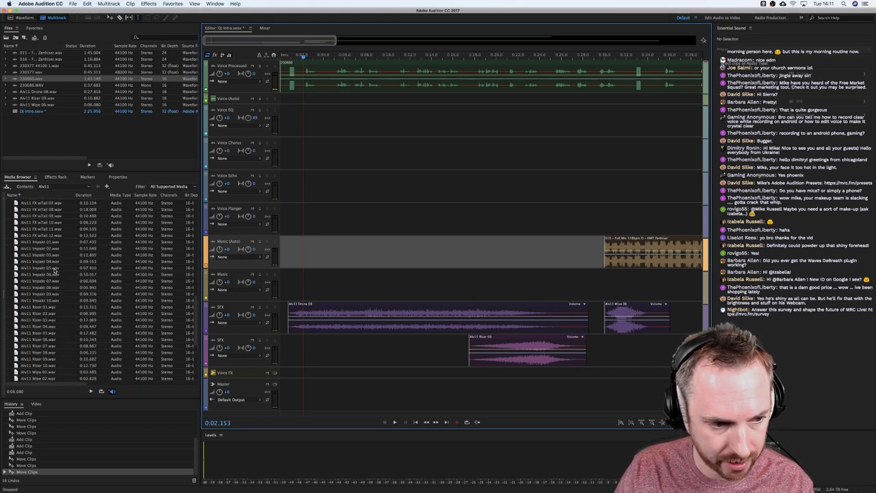
pyautogui.click(53, 273)
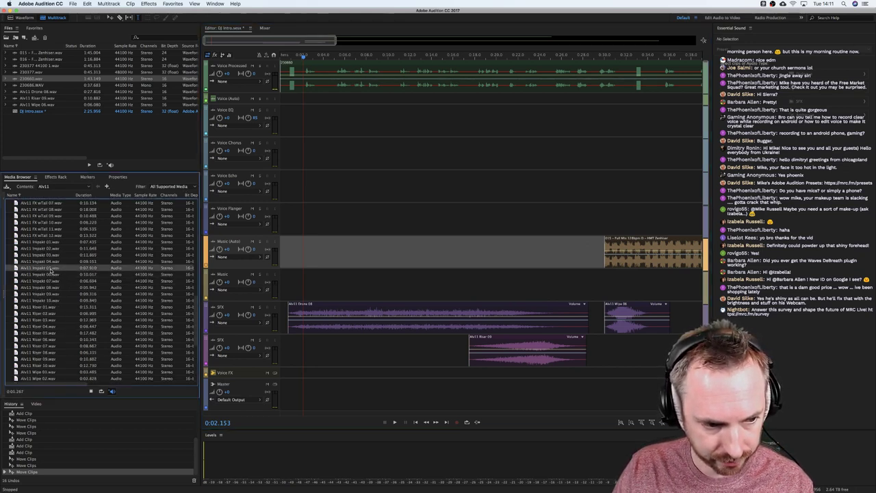
pyautogui.moveTo(51, 270); pyautogui.dragTo(282, 371)
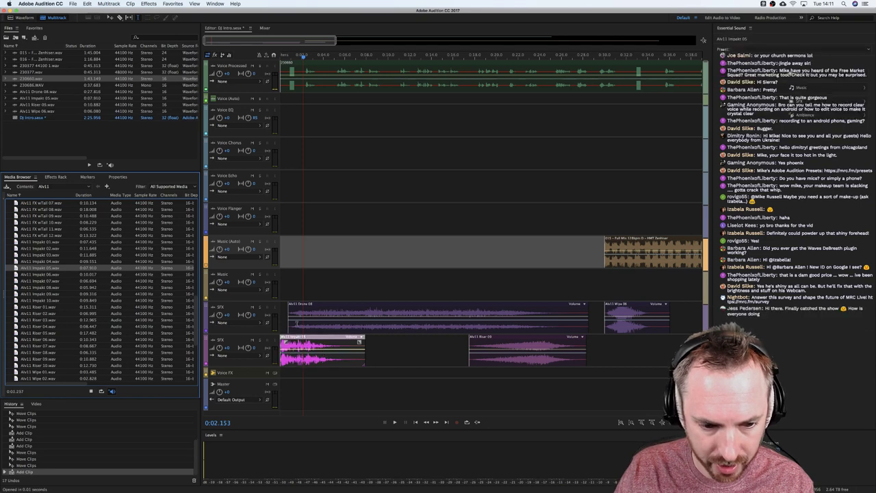
# Delete the opening tone of the voice clip on the Voice Processed track, from its start to about 0:02.
pyautogui.click(305, 83)
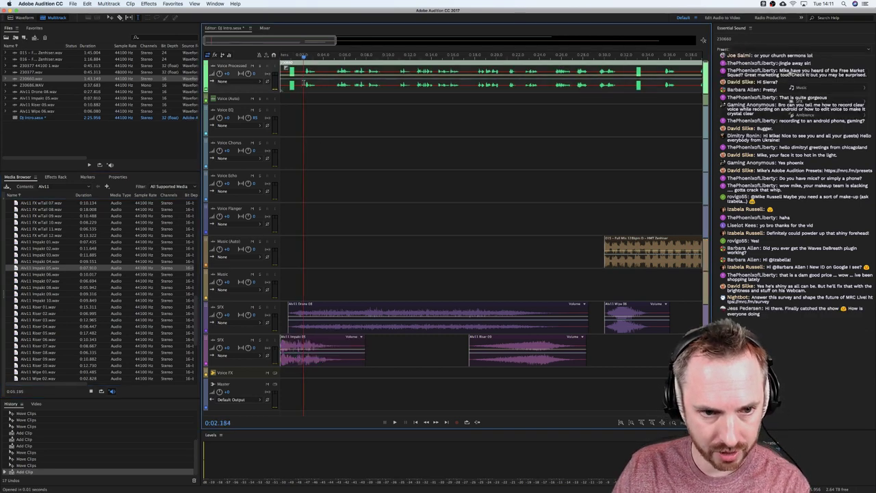
pyautogui.moveTo(306, 82); pyautogui.dragTo(280, 85)
pyautogui.press('Delete')
pyautogui.click(302, 104)
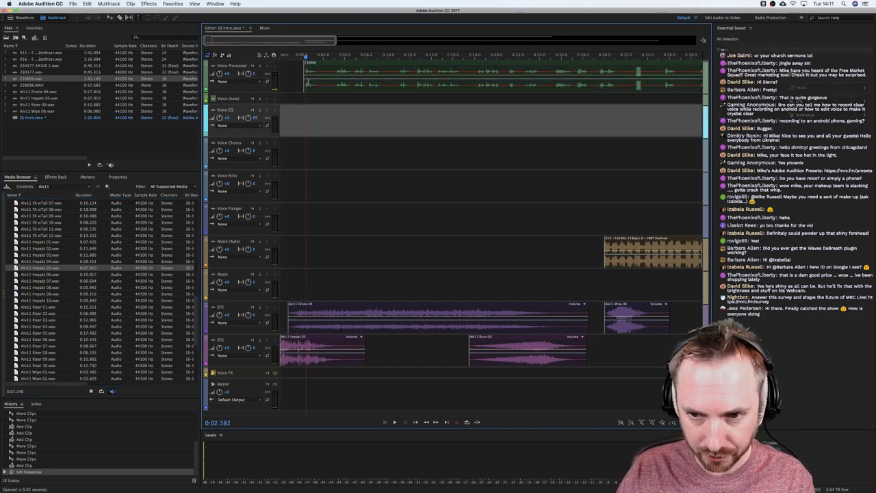
# Open the voice clip's source file in the waveform editor and copy the speech between the first two tones, from about 0:02.2 to 0:31.6.
pyautogui.doubleClick(366, 86)
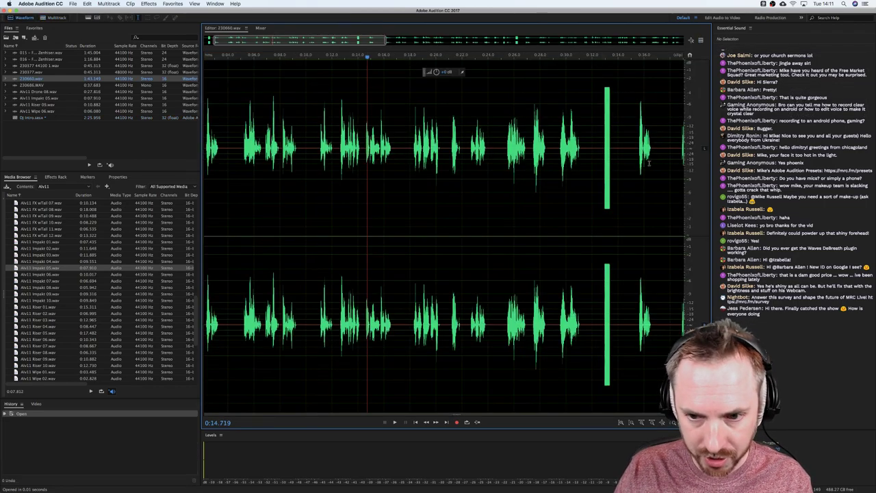
pyautogui.moveTo(591, 160); pyautogui.dragTo(34, 120)
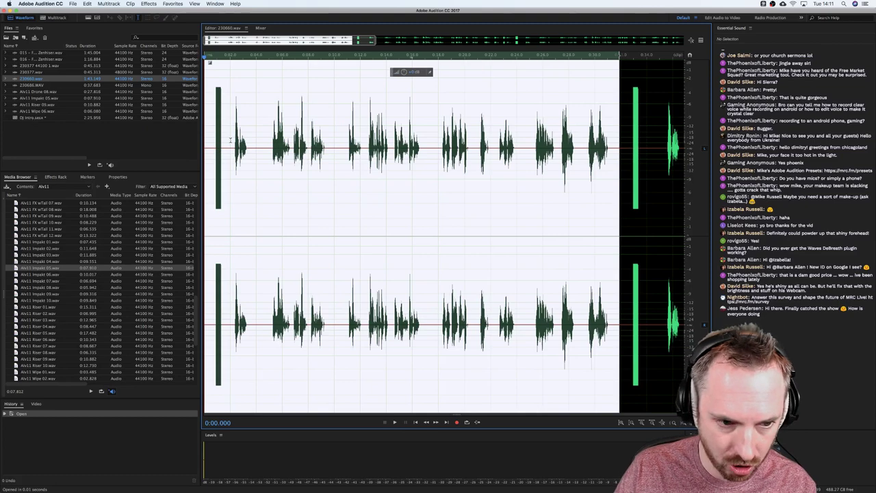
pyautogui.moveTo(233, 142); pyautogui.dragTo(615, 182)
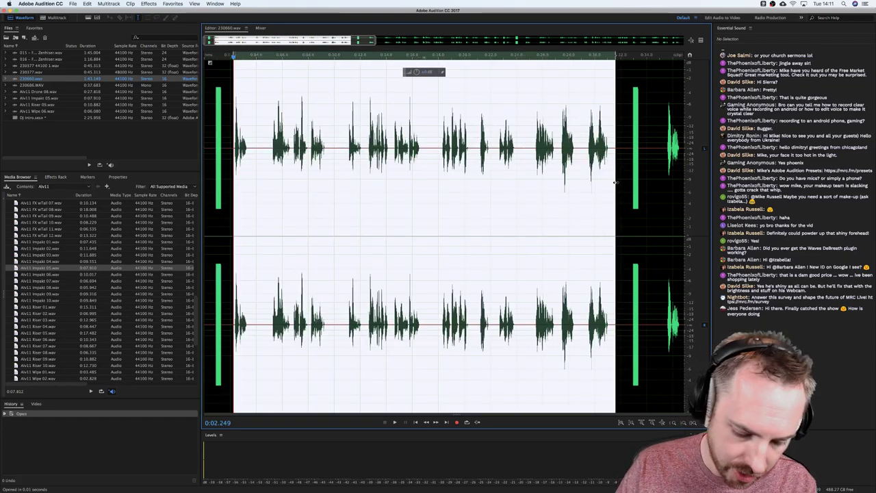
pyautogui.hotkey('ctrl', 'c')
# Create a 44100 Hz, stereo, 32-bit float audio file named Al's Intro and paste the copied speech into it.
pyautogui.hotkey('ctrl', 'shift', 'n')
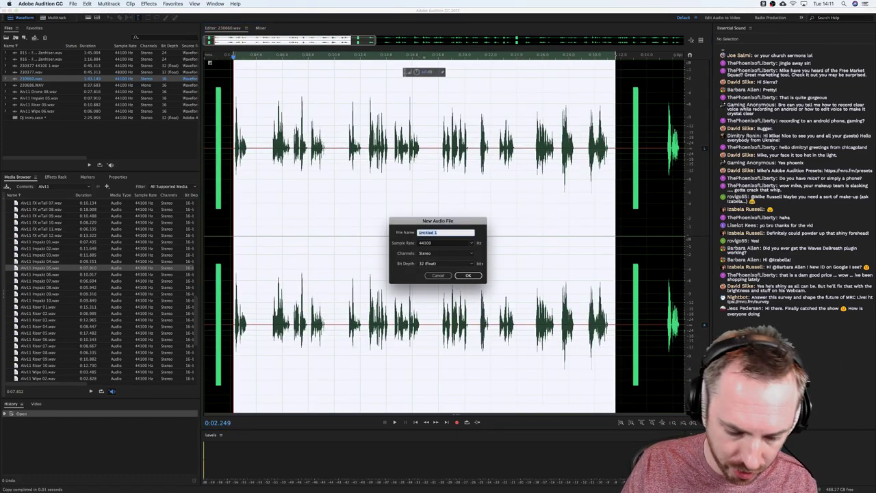
pyautogui.write("Al's")
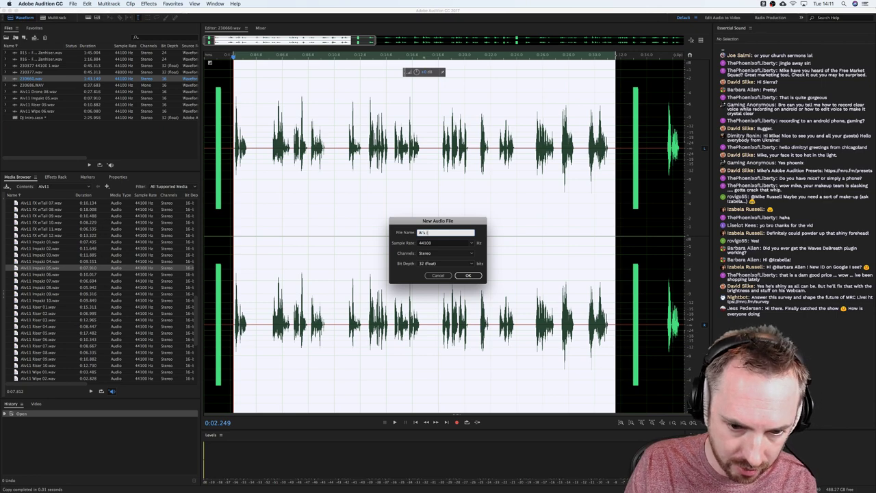
pyautogui.write(' Intro')
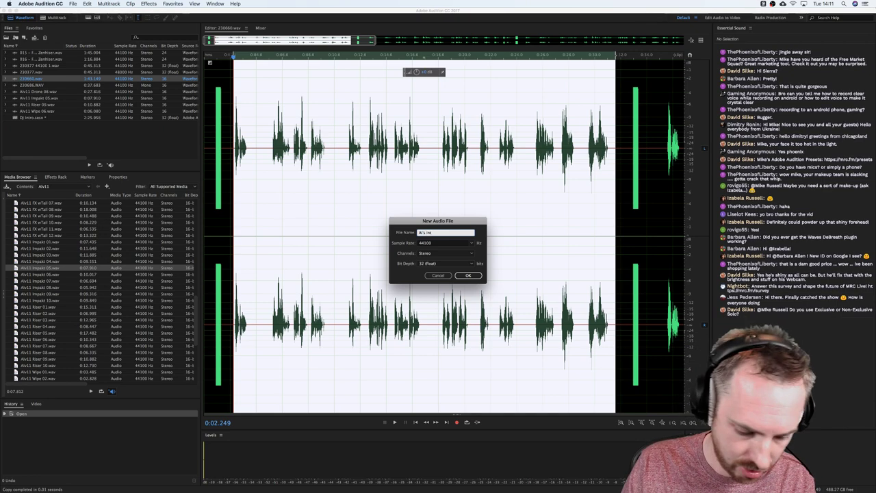
pyautogui.press('Return')
pyautogui.press('Return')
pyautogui.press('super+v')
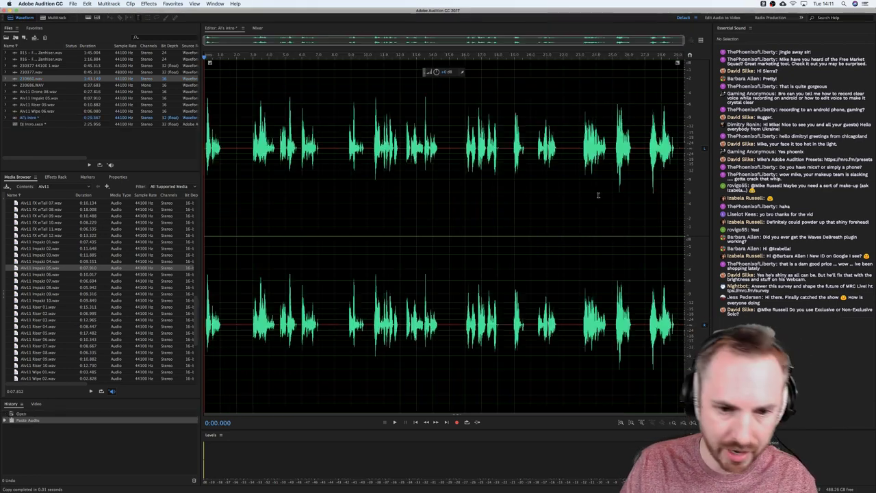
# Select the whole Al's Intro waveform and open the Mastering effect with the Subtle Clarity preset.
pyautogui.press('super+a')
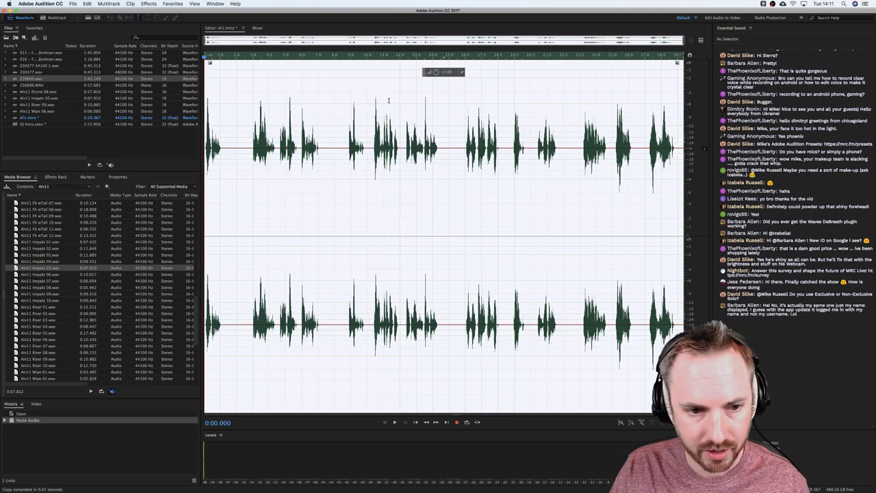
pyautogui.click(147, 4)
pyautogui.moveTo(223, 129)
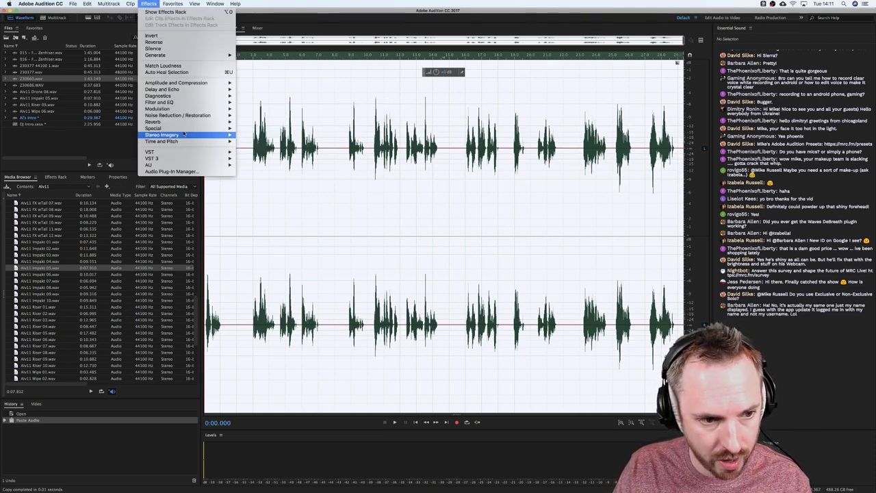
pyautogui.click(254, 147)
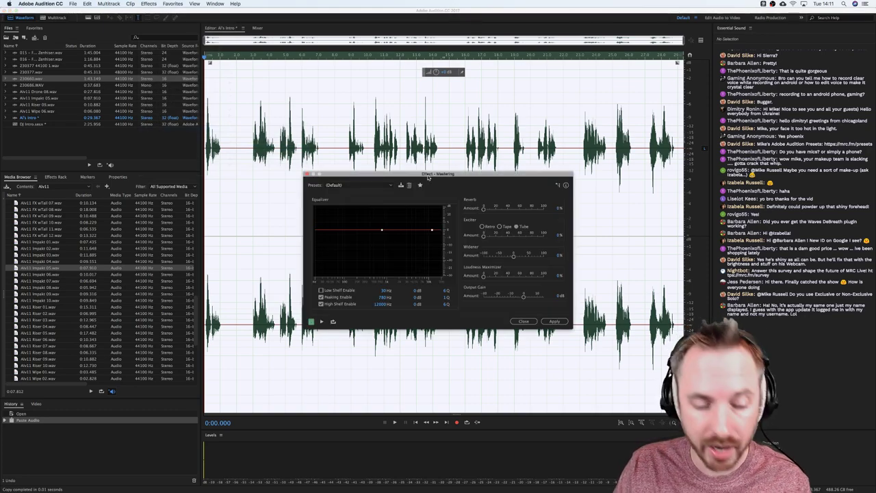
pyautogui.press('super+Tab')
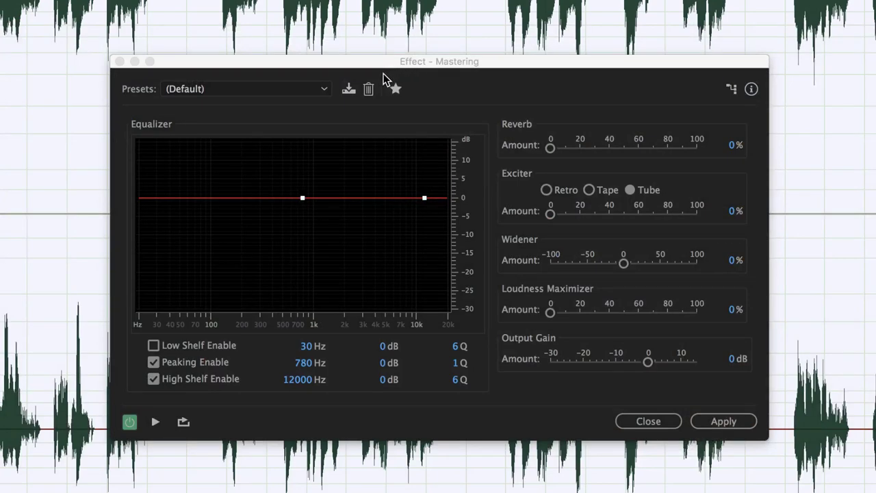
pyautogui.click(266, 98)
pyautogui.click(266, 98)
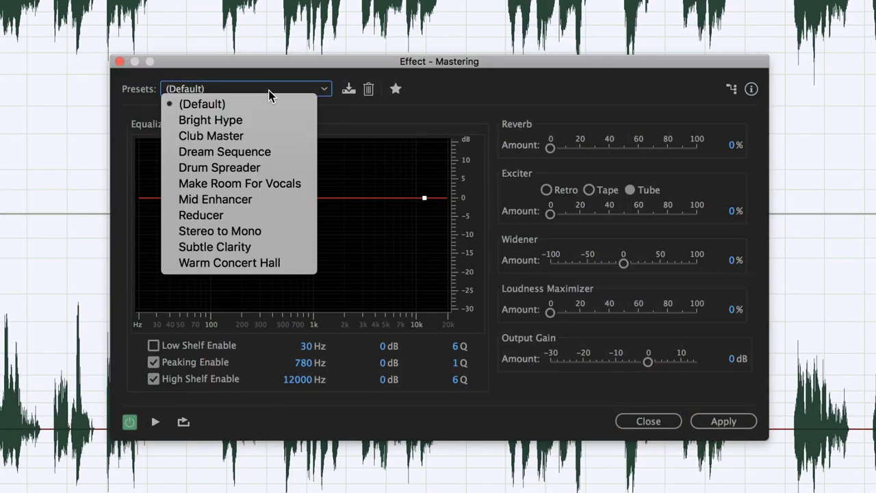
pyautogui.click(270, 245)
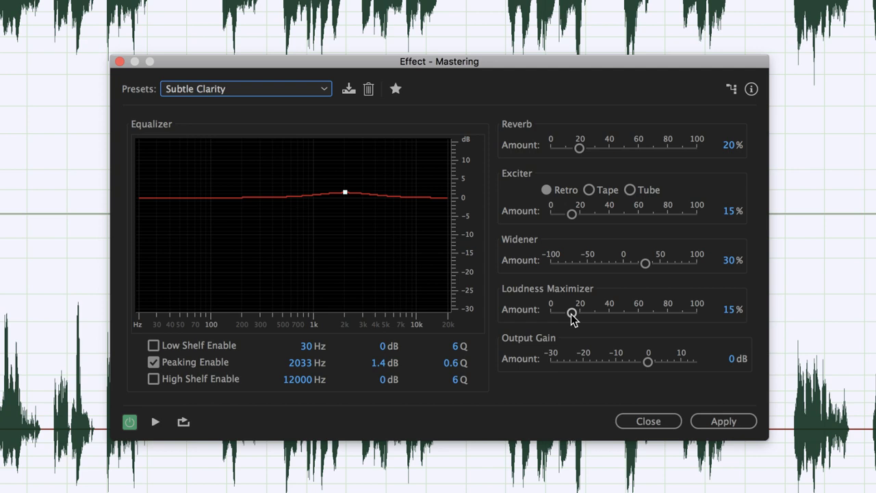
# Set the Mastering effect's Reverb to 0% and raise its Loudness Maximizer to 69%, previewing the voice between changes.
pyautogui.moveTo(573, 313)
pyautogui.mouseDown()
pyautogui.moveTo(620, 314)
pyautogui.moveTo(574, 313)
pyautogui.mouseUp()
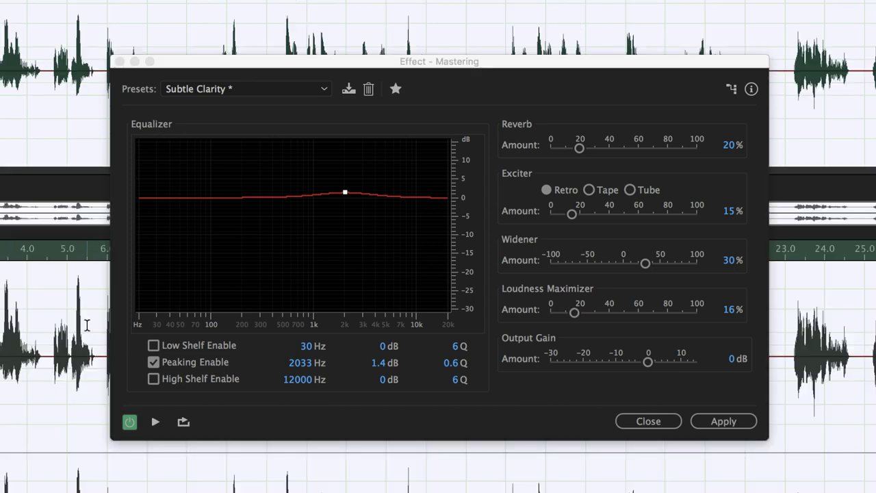
pyautogui.click(610, 312)
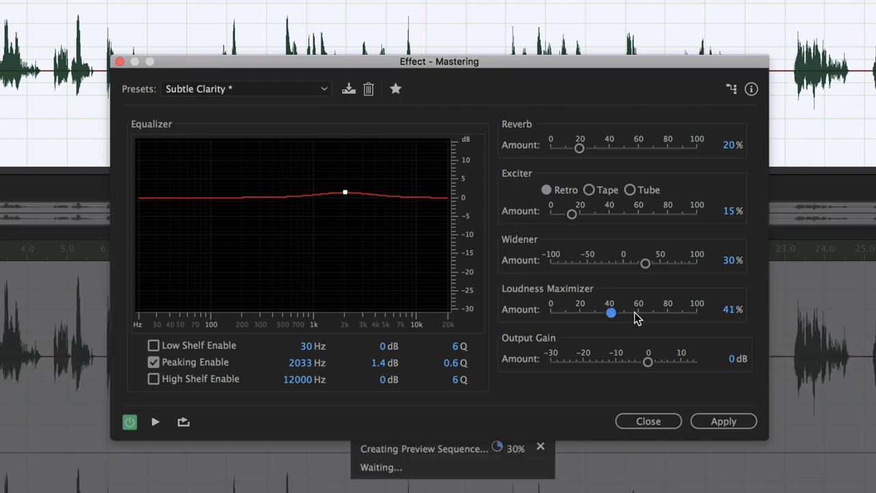
pyautogui.click(635, 312)
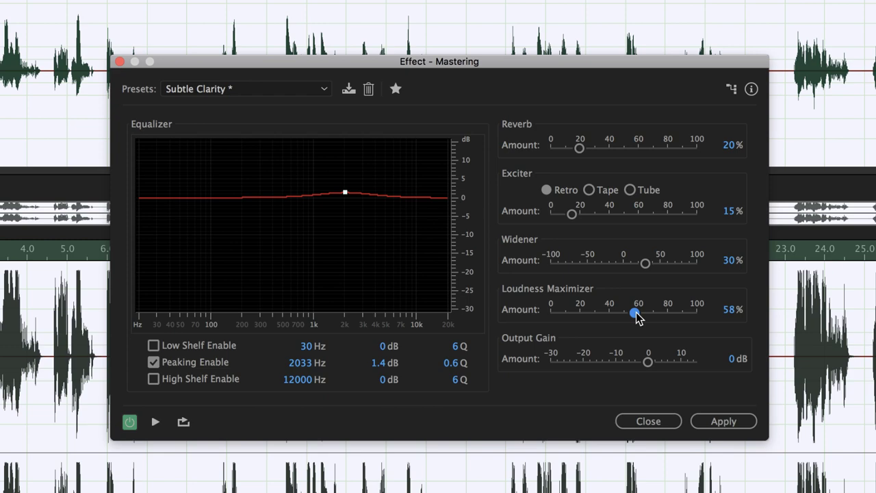
pyautogui.press('space')
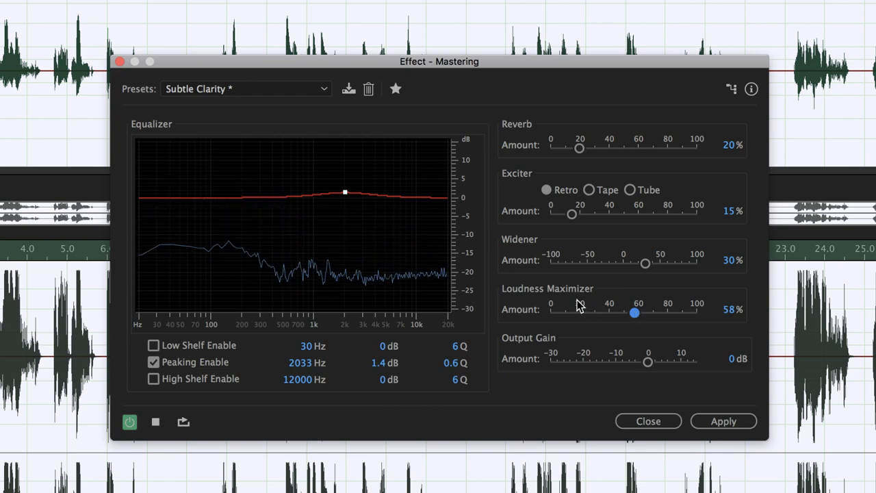
pyautogui.press('space')
pyautogui.moveTo(575, 148); pyautogui.dragTo(550, 147)
pyautogui.press('space')
pyautogui.moveTo(635, 313); pyautogui.dragTo(654, 319)
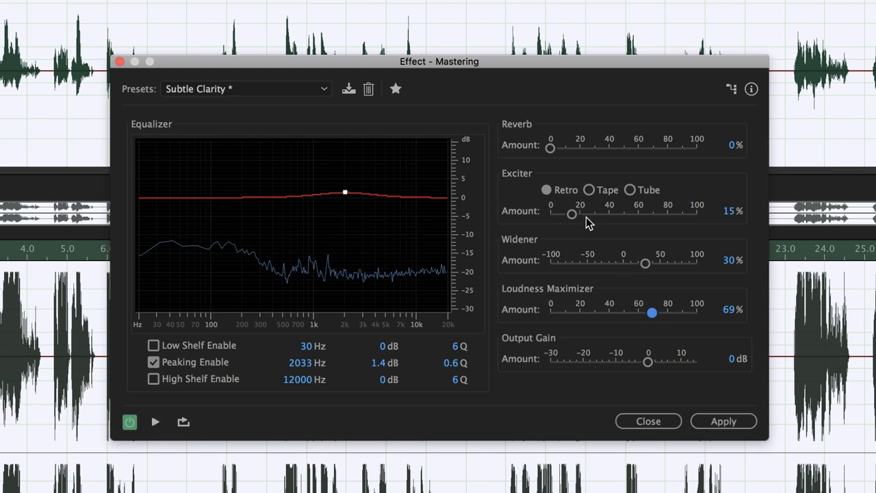
# Raise the Retro Exciter amount to 71% while previewing the voice.
pyautogui.click(642, 214)
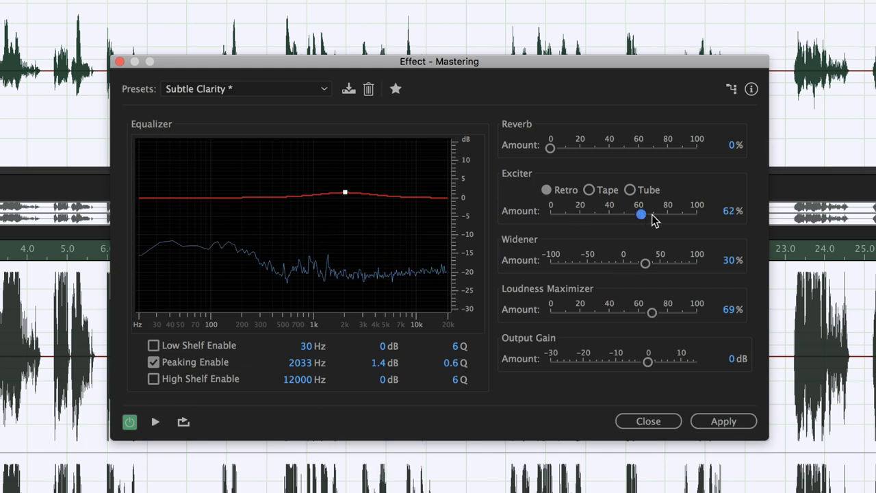
pyautogui.press('space')
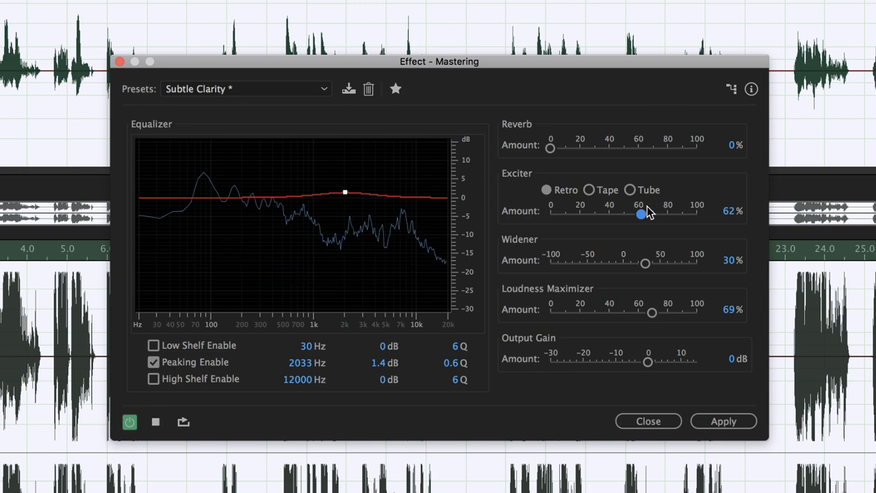
pyautogui.click(655, 215)
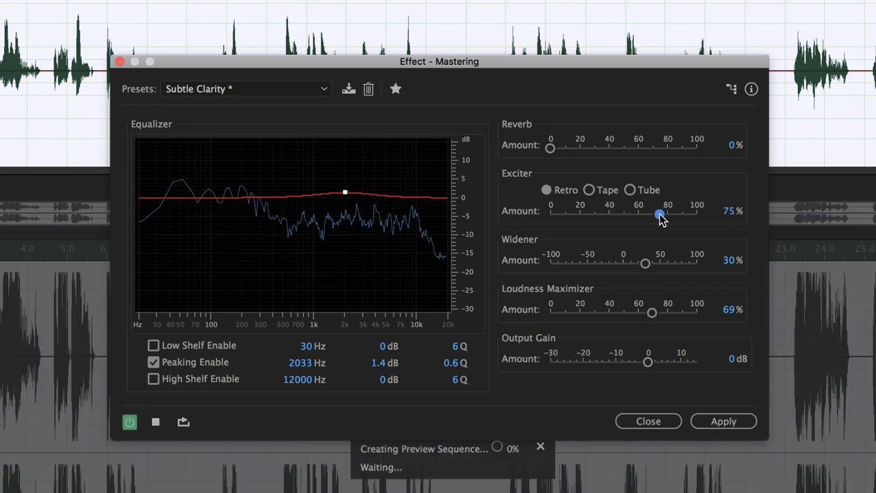
# Compare the voice with the Mastering effect bypassed and enabled, and apply the effect to the whole file.
pyautogui.click(129, 423)
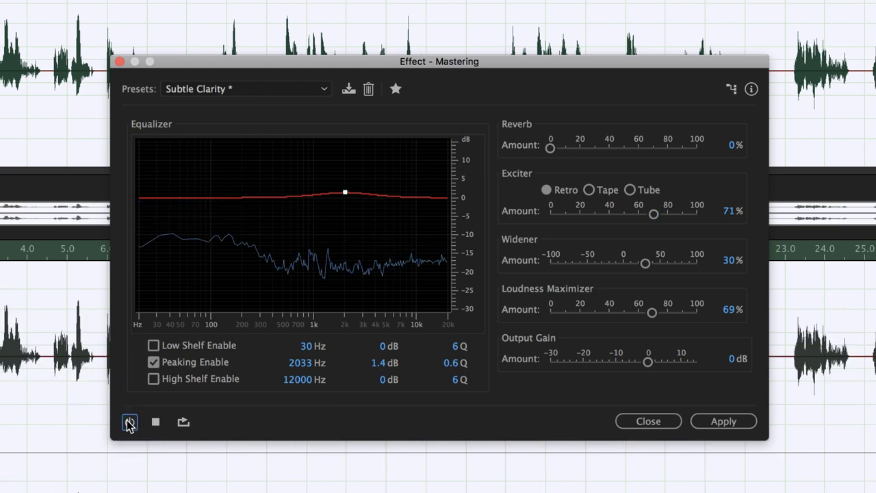
pyautogui.click(129, 423)
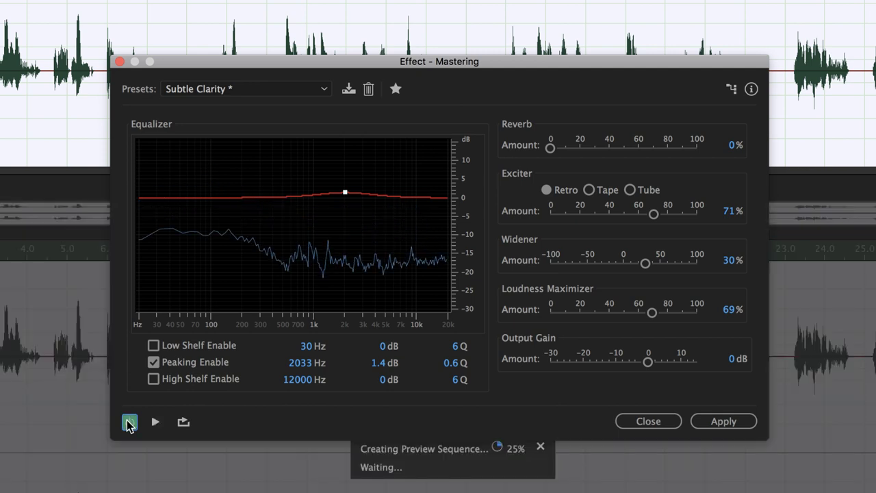
pyautogui.click(128, 423)
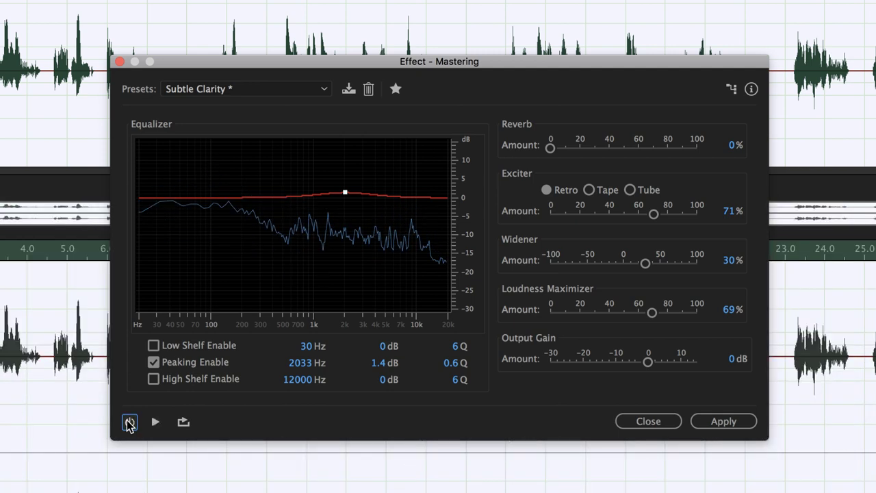
pyautogui.click(127, 422)
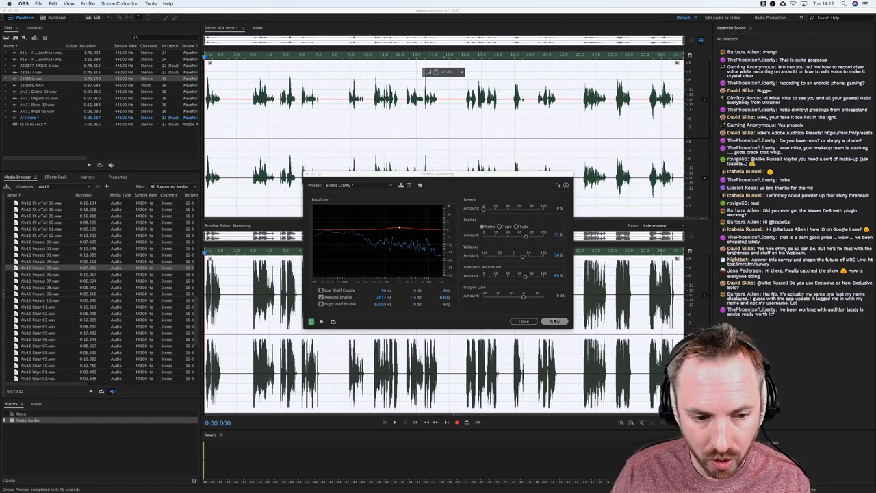
pyautogui.click(555, 321)
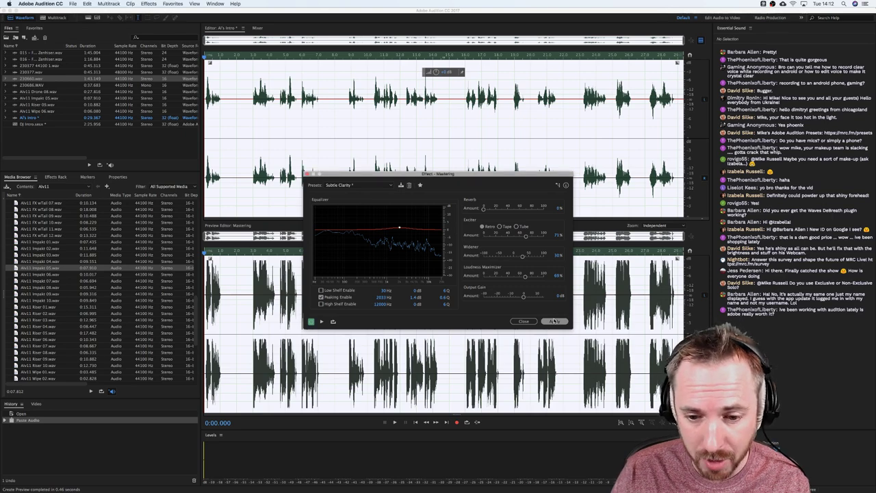
# Apply the Mastering effect to the whole voice file and hide the preview editor.
pyautogui.click(553, 322)
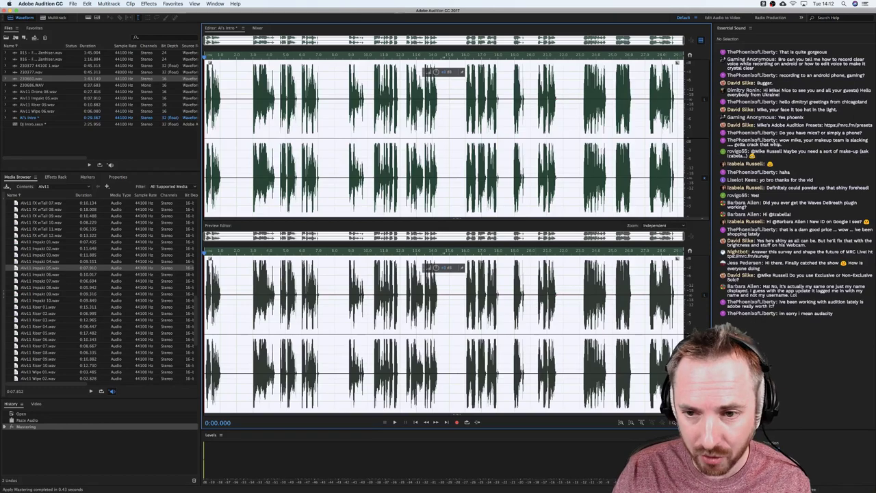
pyautogui.click(700, 41)
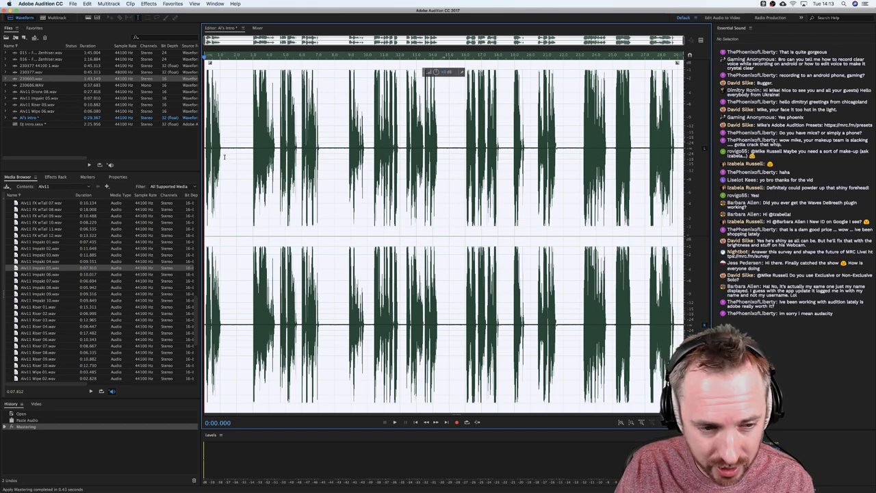
# Capture a noise print from the silent gap after the first phrase, from about 1.3 to 2.6 s.
pyautogui.moveTo(225, 157); pyautogui.dragTo(246, 156)
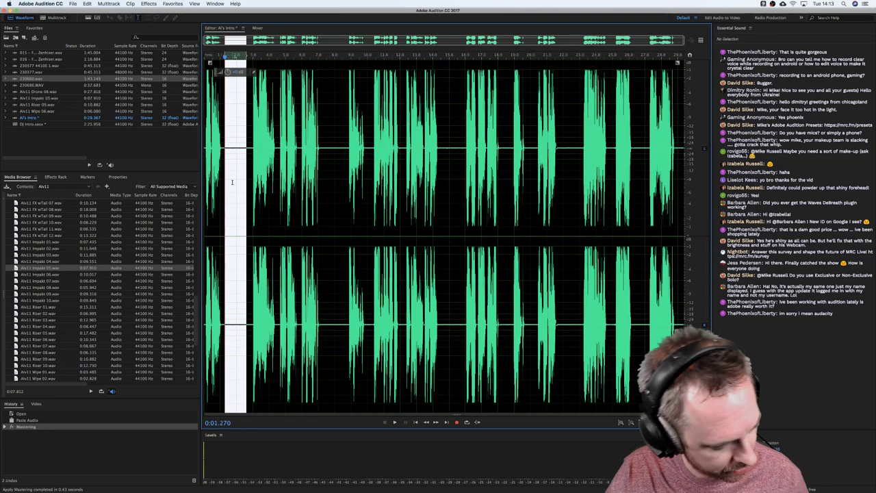
pyautogui.press('space')
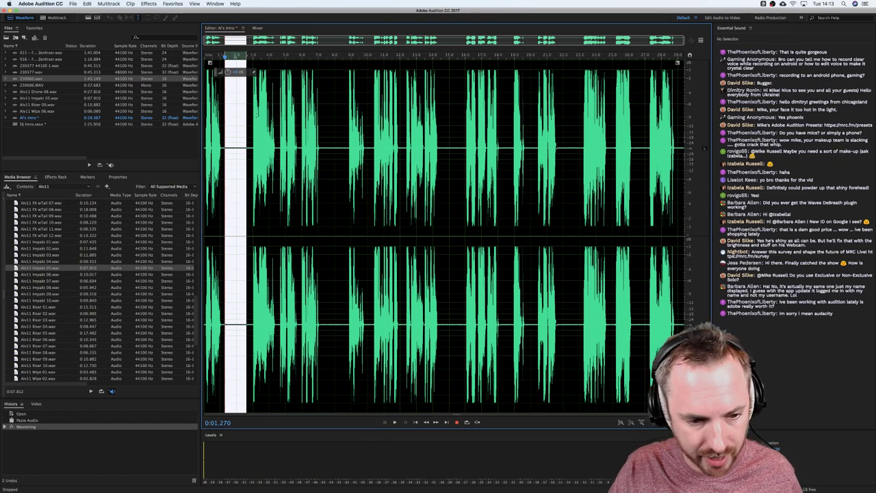
pyautogui.click(169, 4)
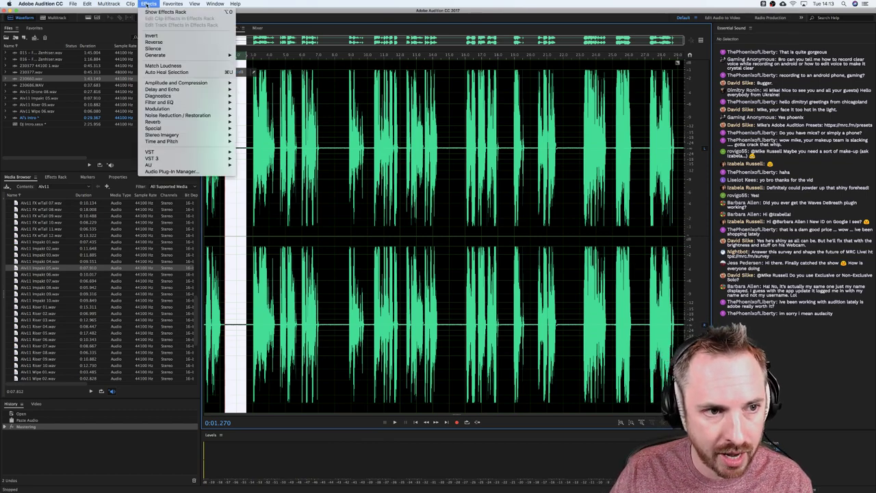
pyautogui.moveTo(171, 116)
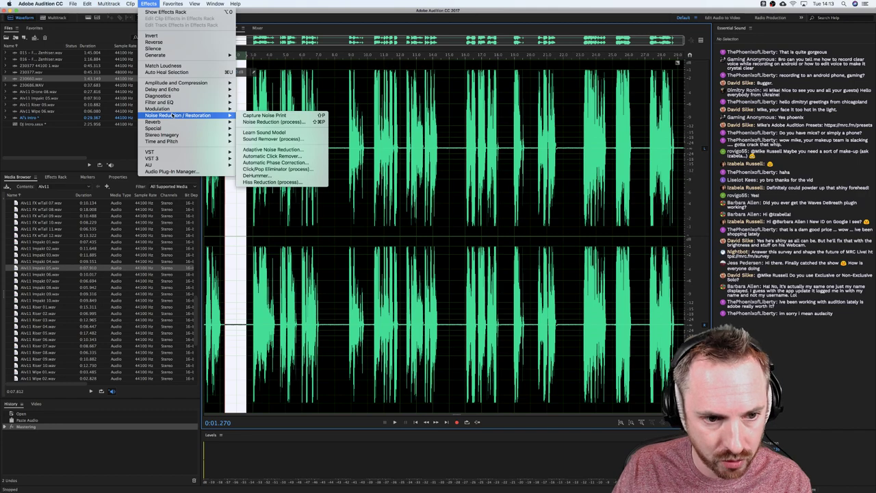
pyautogui.click(264, 115)
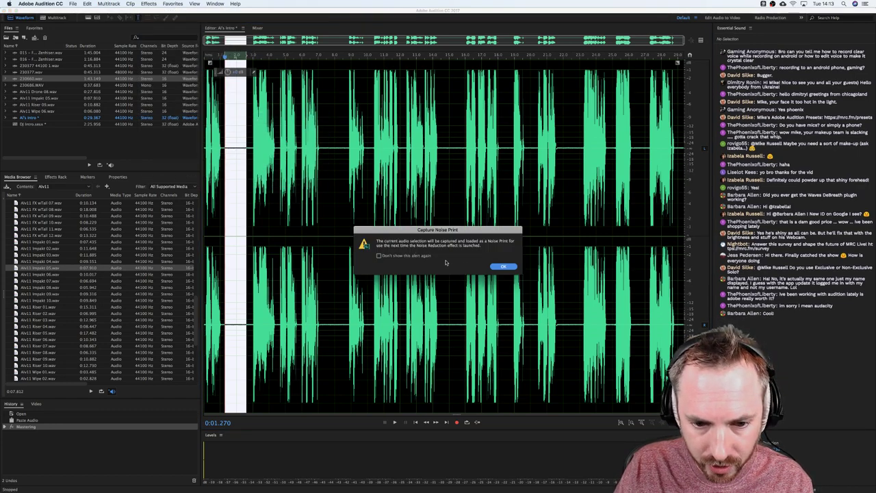
pyautogui.click(504, 266)
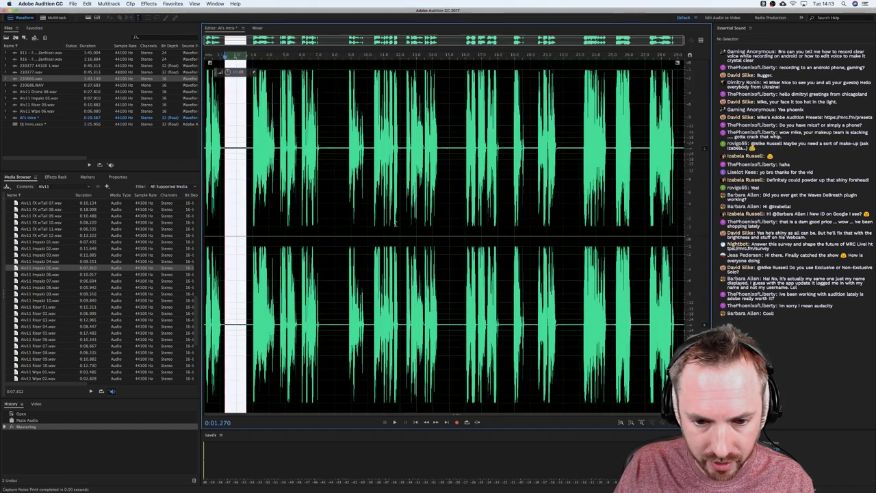
# Select the whole Al's Intro waveform, open the Noise Reduction process, and preview the voice with its default settings.
pyautogui.click(279, 184)
pyautogui.press('super+a')
pyautogui.click(148, 3)
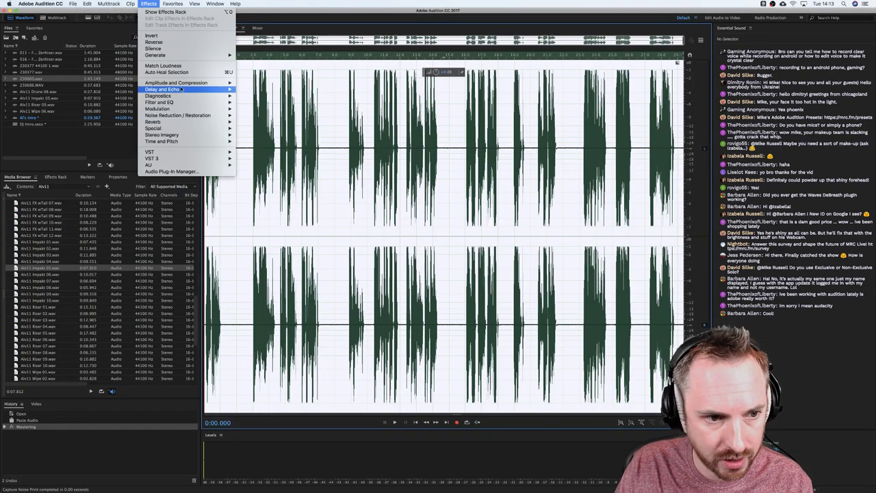
pyautogui.moveTo(196, 116)
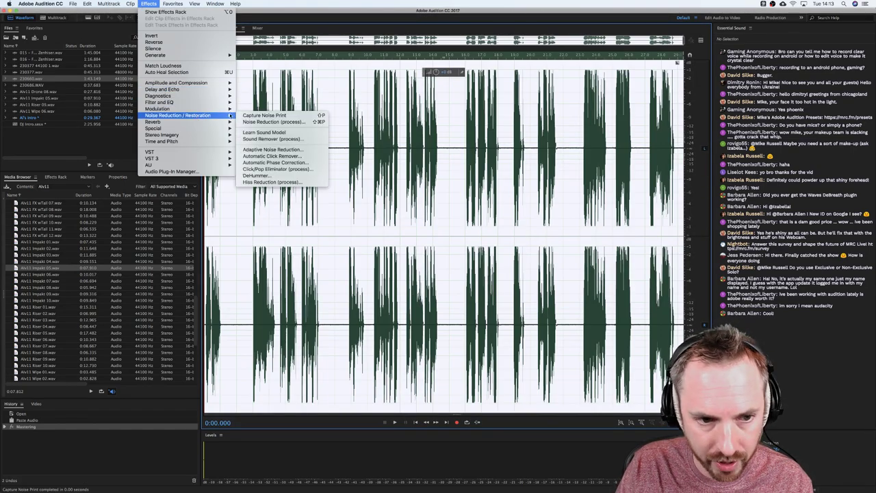
pyautogui.click(274, 122)
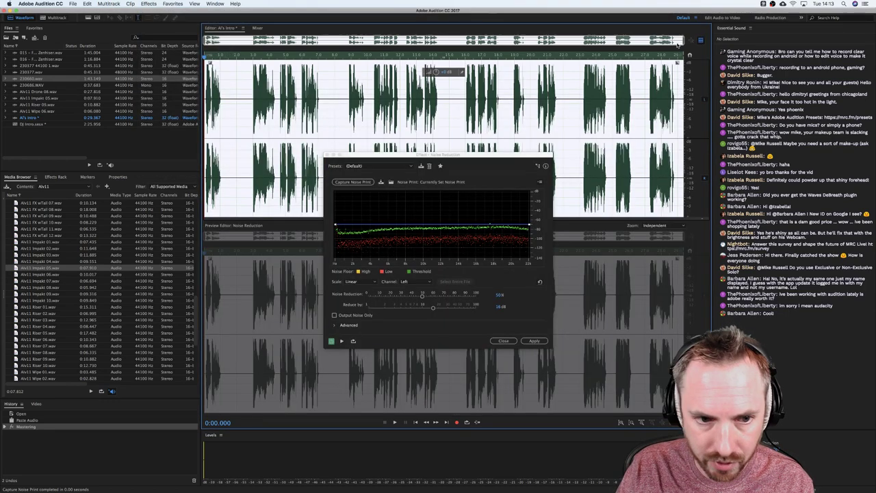
pyautogui.press('space')
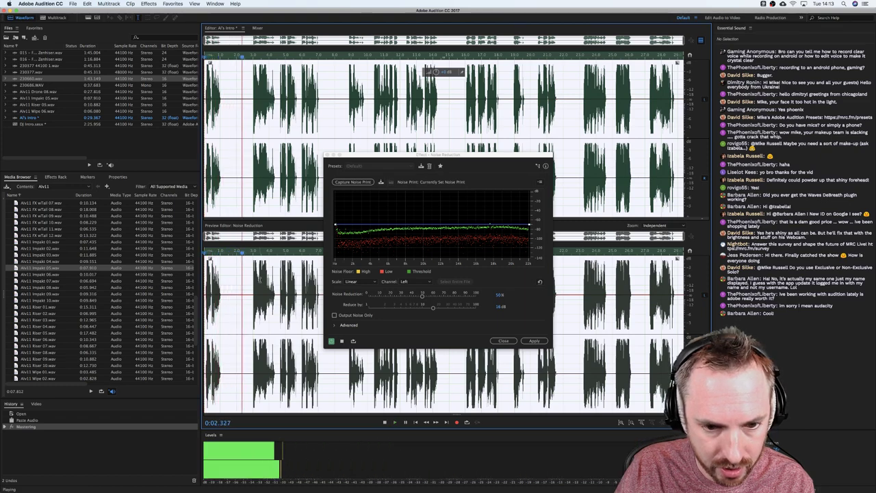
pyautogui.press('space')
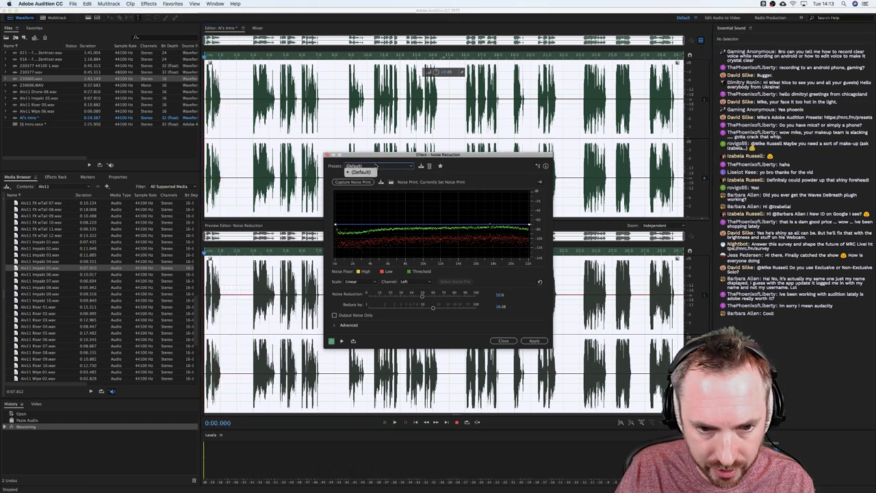
# Raise the Noise Reduction amount to 68% and preview the voice.
pyautogui.click(441, 297)
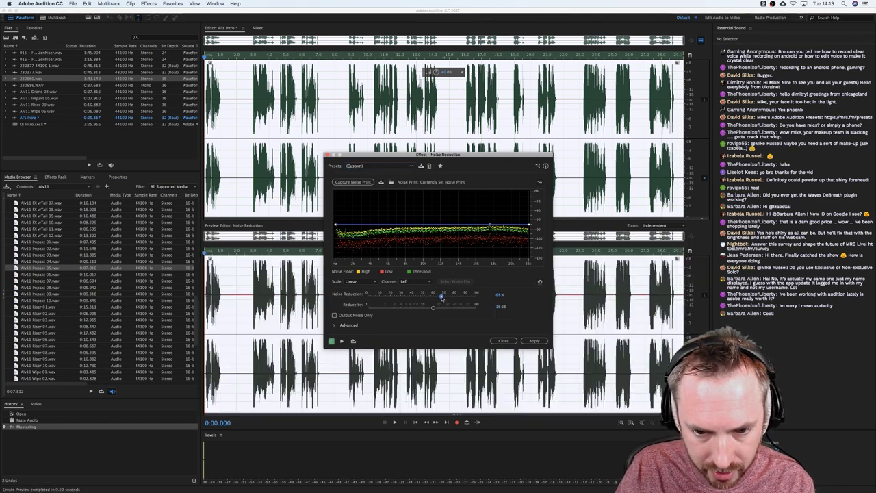
pyautogui.press('space')
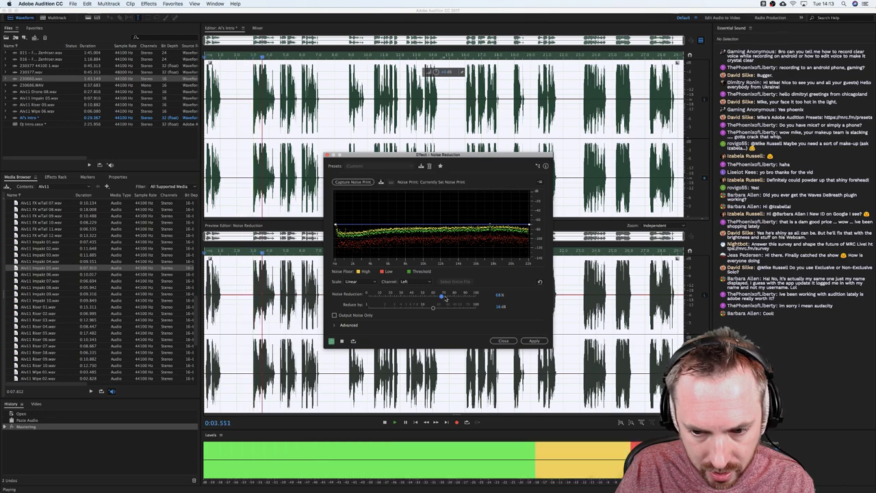
pyautogui.press('space')
# Show the spectral frequency display and listen to the silent gap from about 1.0 to 3.0 s for remaining noise.
pyautogui.hotkey('shift', 'd')
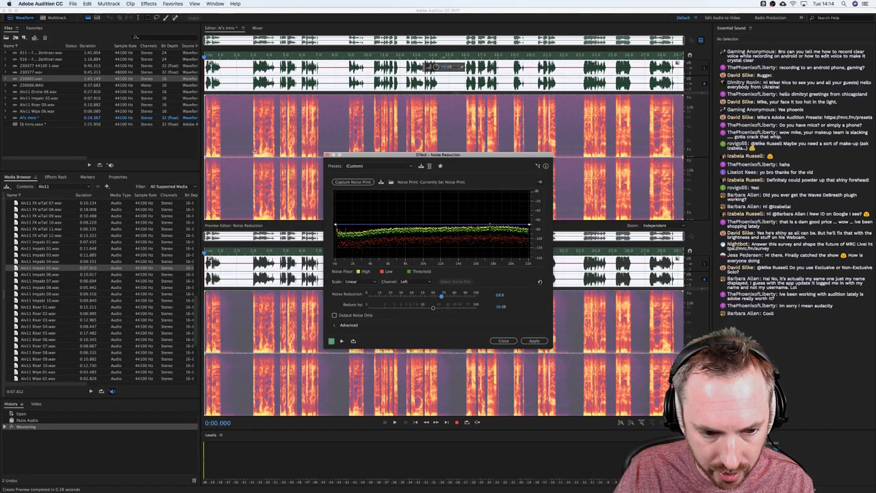
pyautogui.scroll(3, 220, 56)
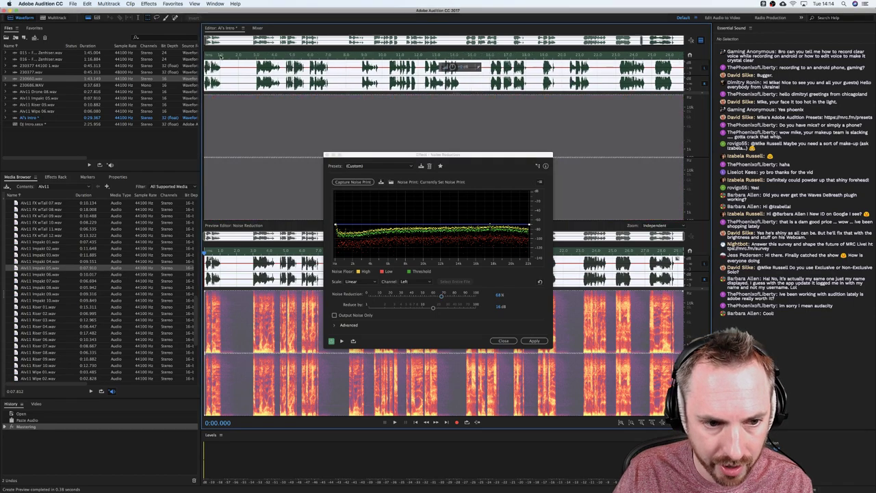
pyautogui.scroll(2, 240, 58)
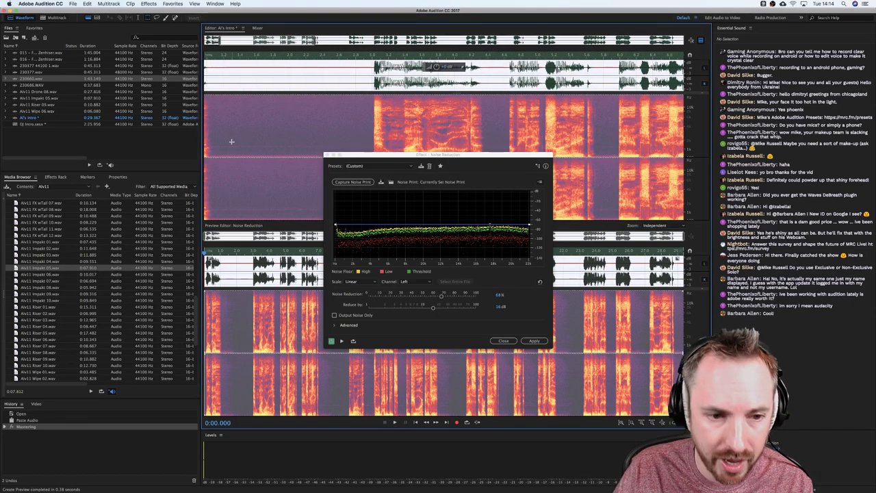
pyautogui.click(231, 141)
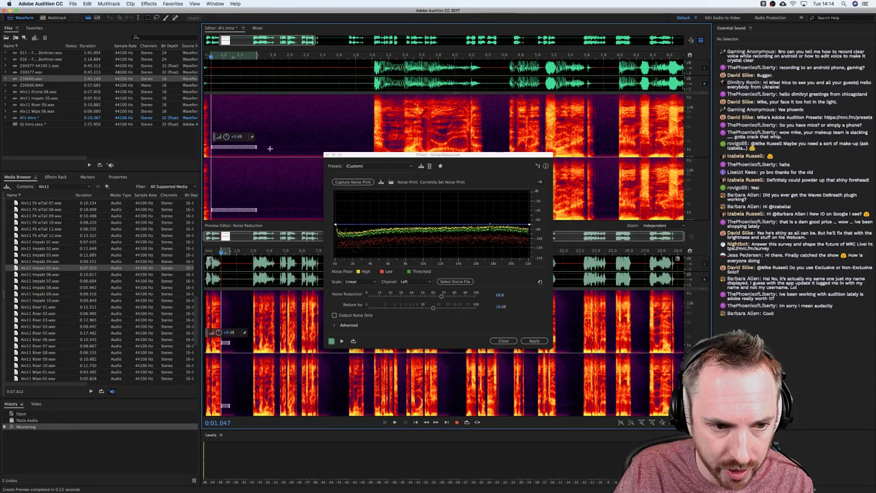
pyautogui.moveTo(270, 148); pyautogui.dragTo(375, 148)
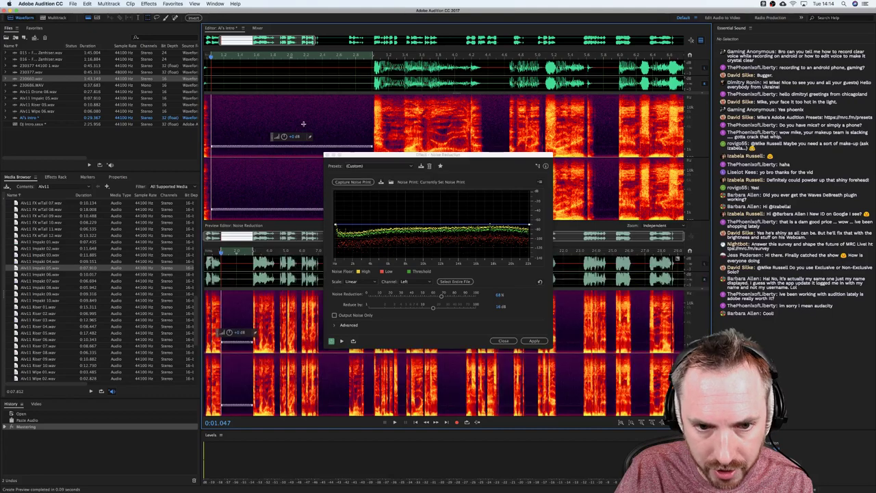
pyautogui.press('space')
pyautogui.press('space')
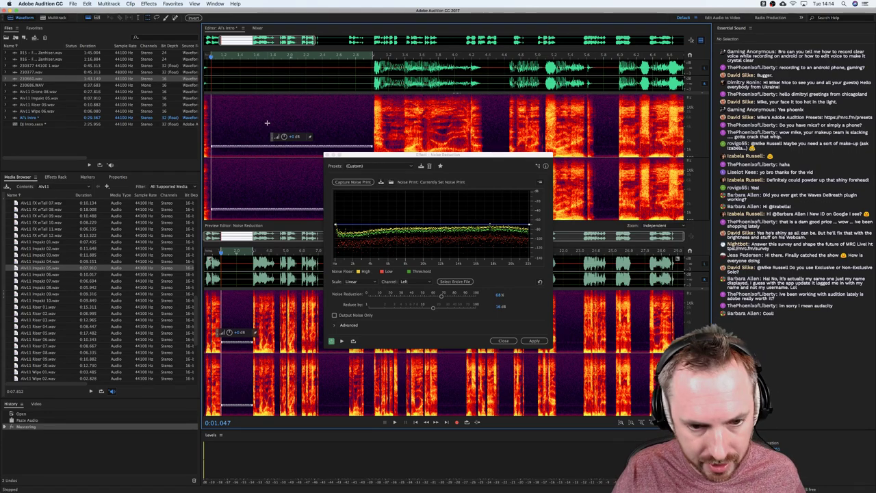
# Set Noise Reduction to 77% and Reduce by to 20.4 dB, and preview the voice from the file's beginning.
pyautogui.click(237, 107)
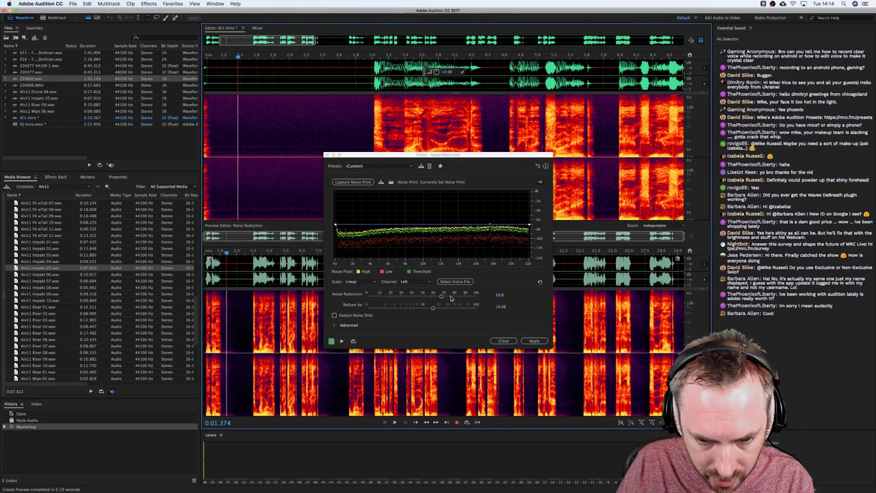
pyautogui.moveTo(442, 297); pyautogui.dragTo(451, 296)
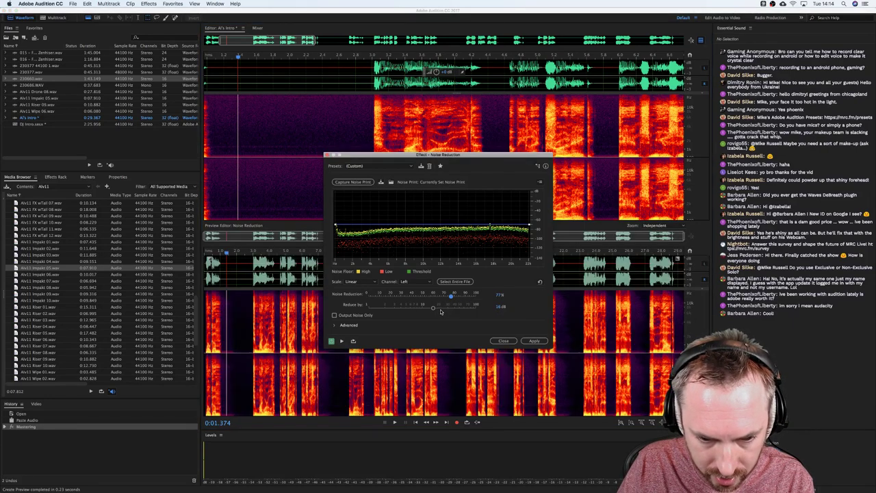
pyautogui.moveTo(440, 310); pyautogui.dragTo(438, 309)
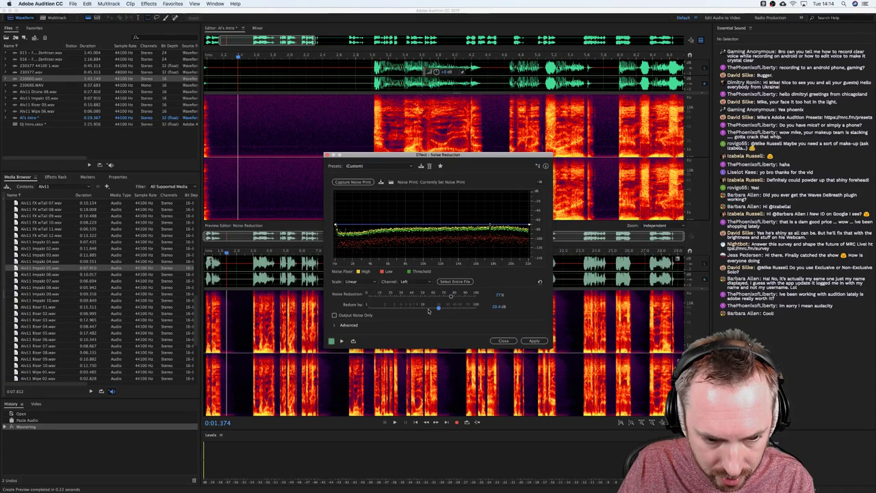
pyautogui.hscroll(-3, 223, 142)
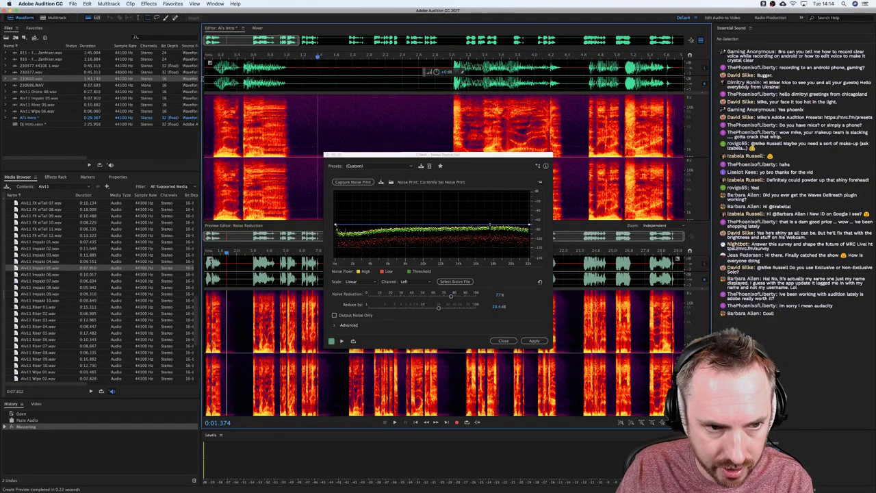
pyautogui.click(204, 79)
pyautogui.press('space')
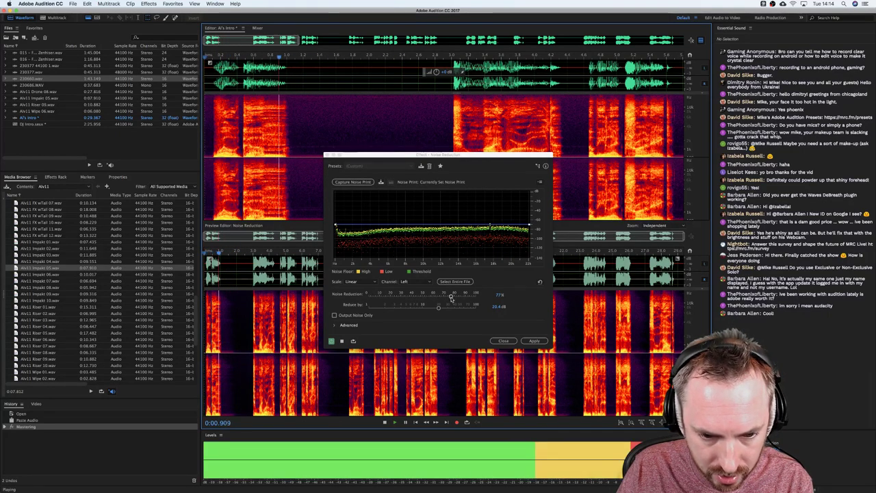
pyautogui.press('space')
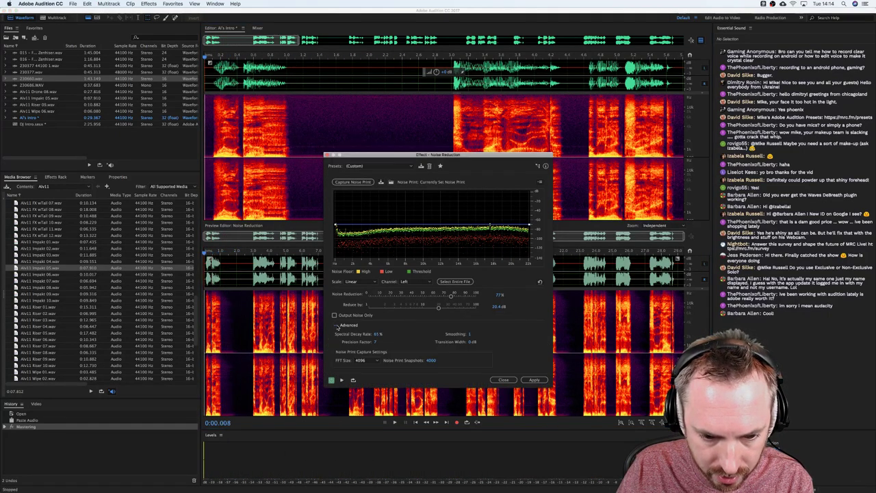
# Expand the advanced noise reduction settings and lower the Spectral Decay Rate to 12%, previewing the voice between changes.
pyautogui.click(343, 325)
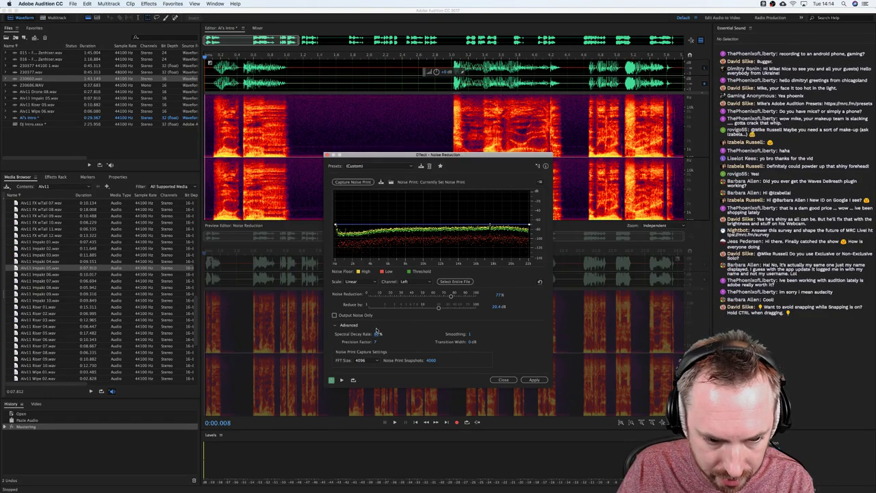
pyautogui.moveTo(377, 335); pyautogui.dragTo(385, 334)
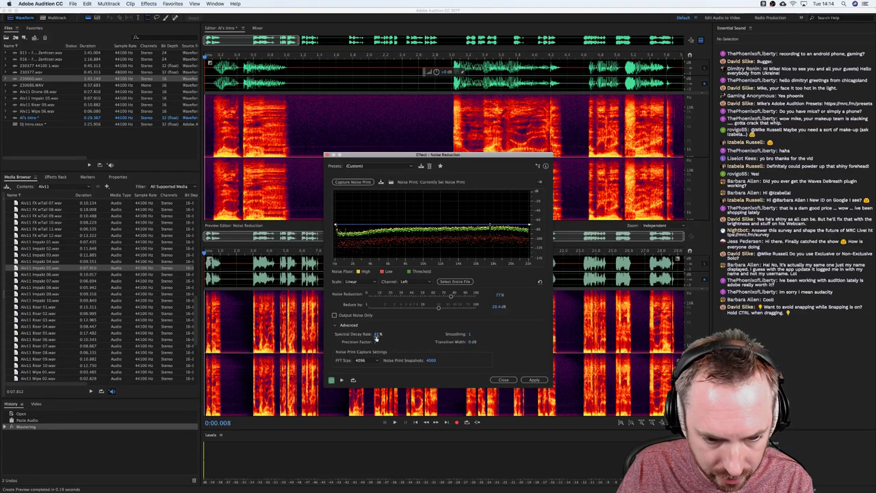
pyautogui.press('space')
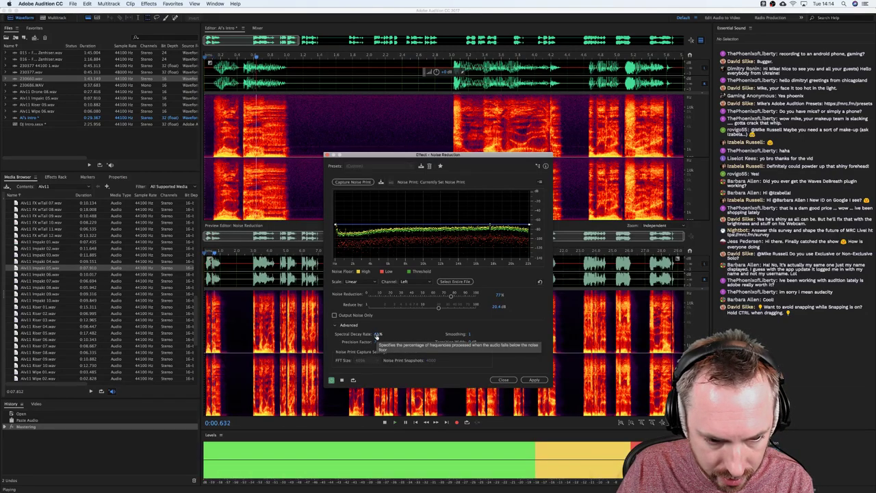
pyautogui.press('space')
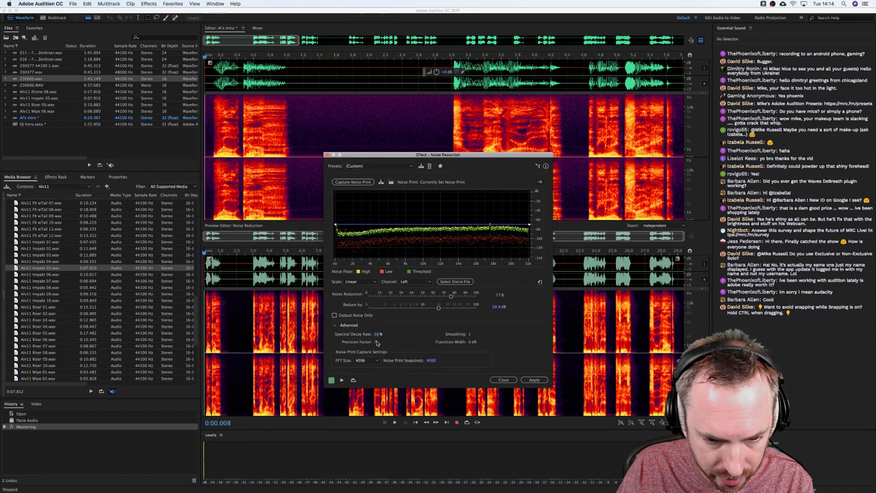
pyautogui.press('space')
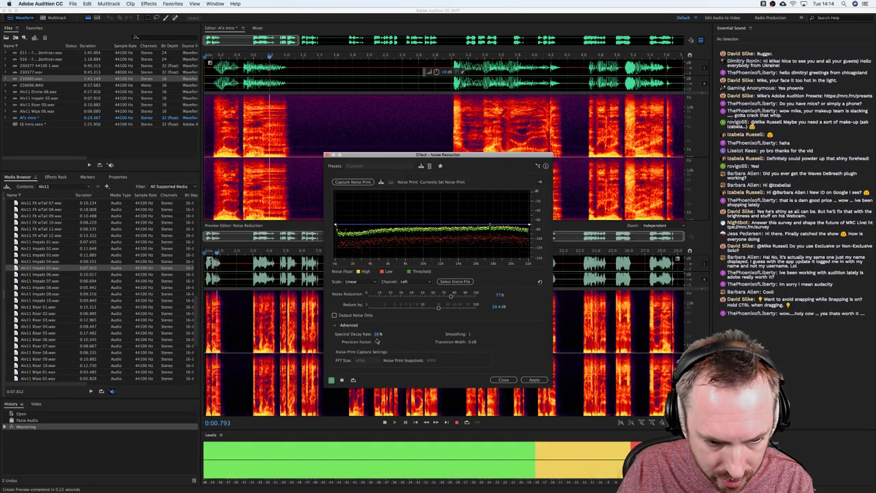
pyautogui.moveTo(377, 335); pyautogui.dragTo(376, 344)
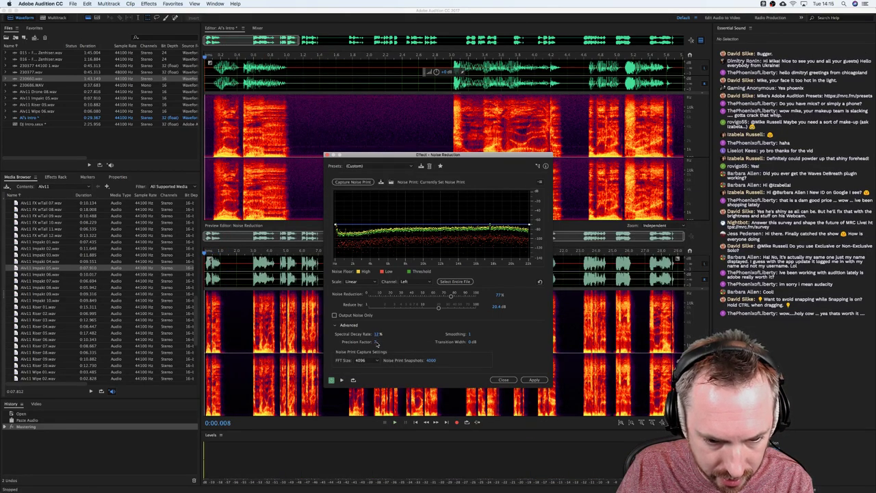
pyautogui.press('space')
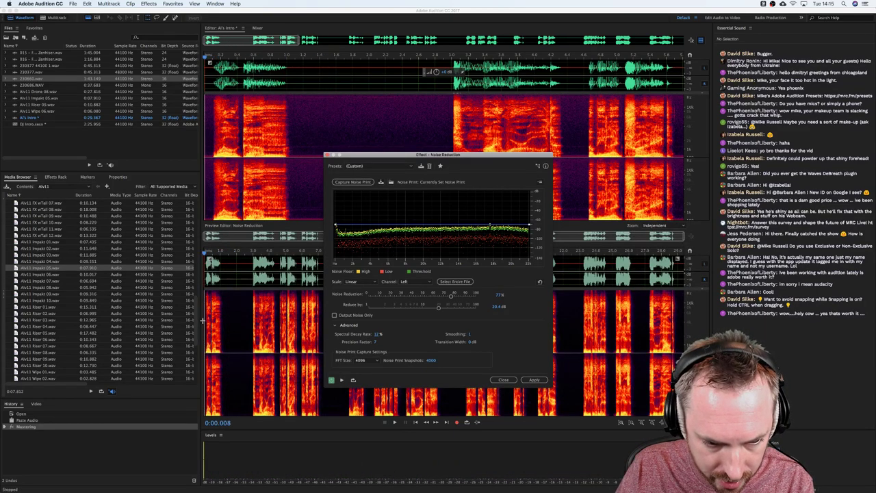
pyautogui.press('space')
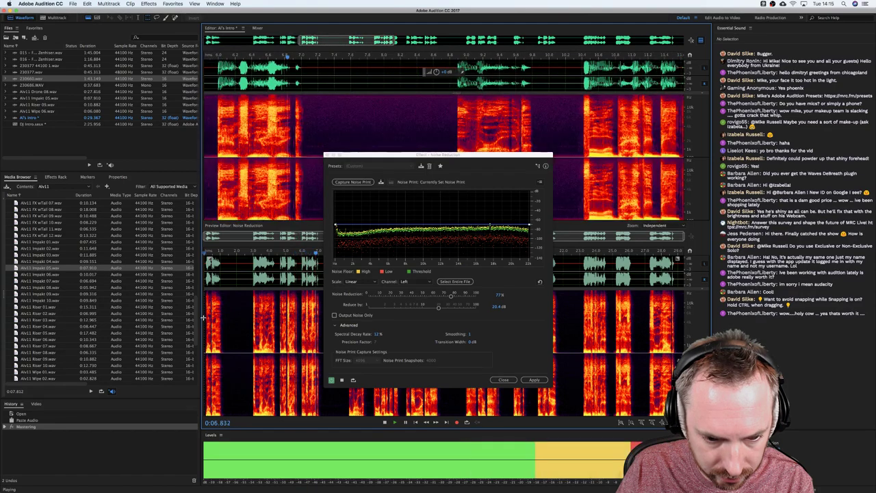
# Apply the noise reduction with the current settings to the voice file.
pyautogui.click(532, 380)
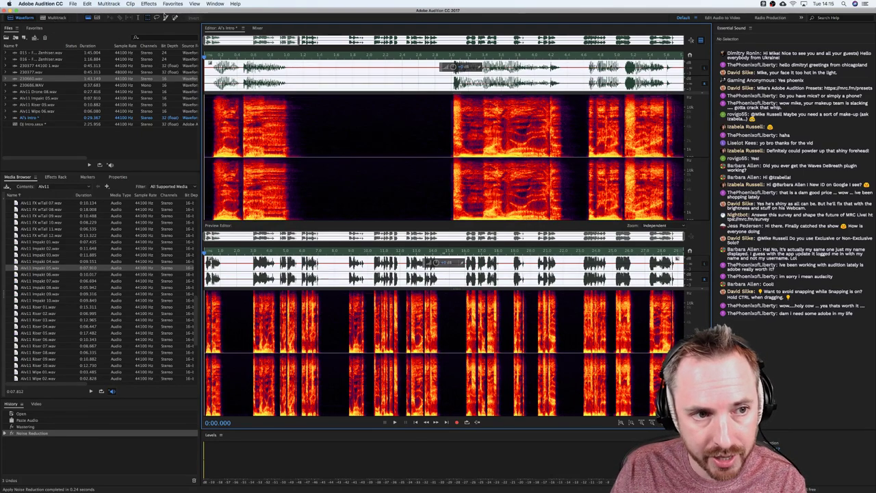
pyautogui.click(152, 4)
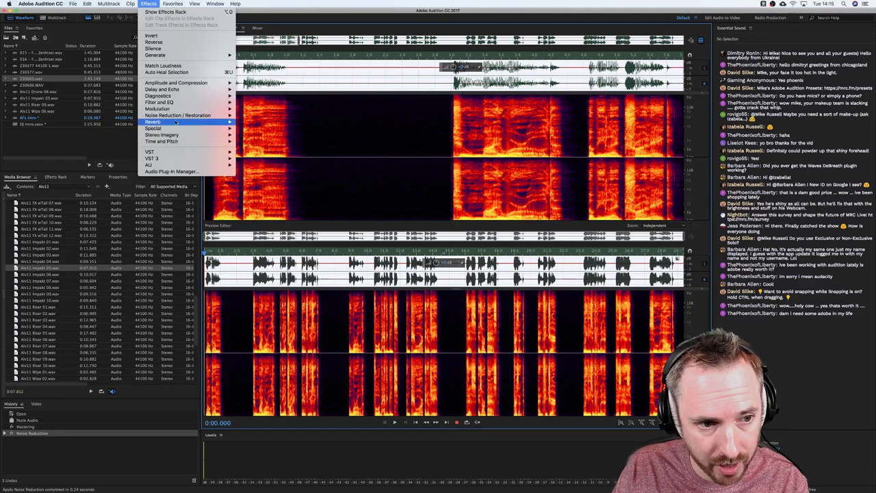
pyautogui.moveTo(153, 128)
pyautogui.click(252, 148)
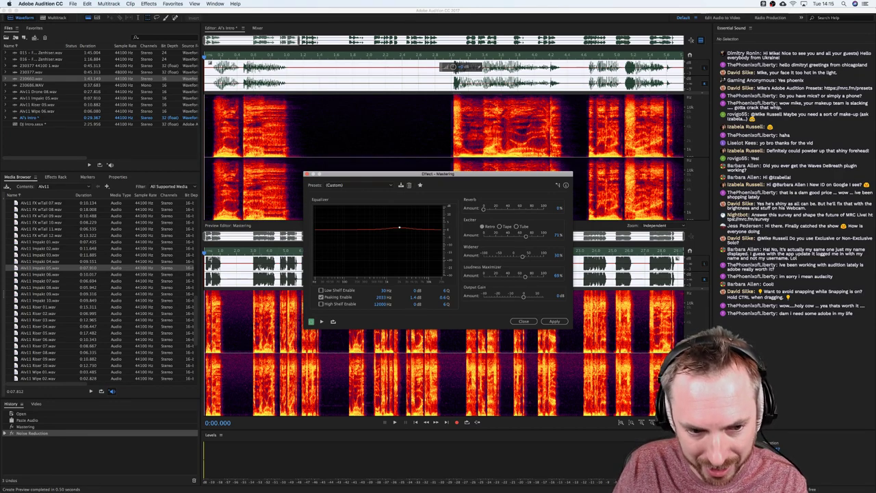
pyautogui.press('space')
pyautogui.press('space')
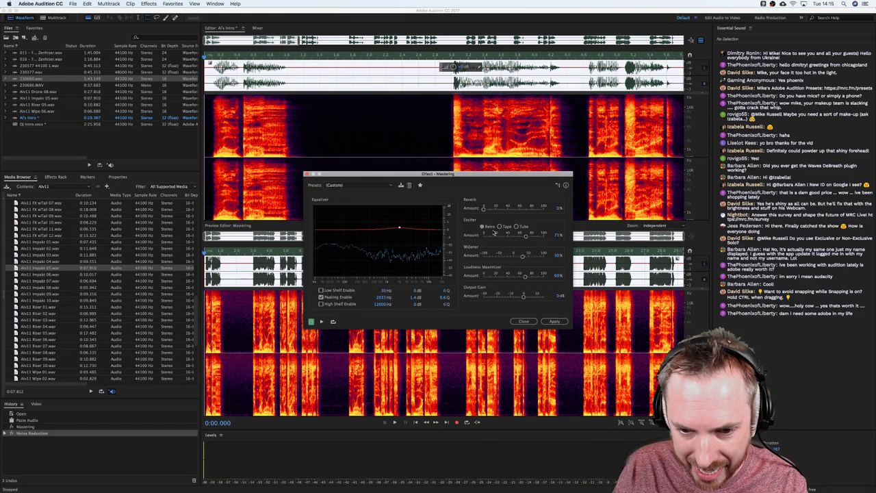
pyautogui.click(524, 322)
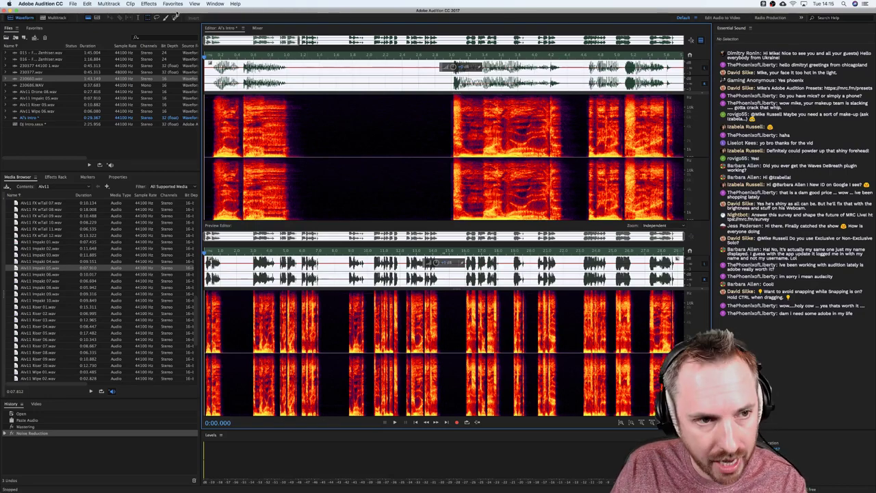
pyautogui.click(149, 4)
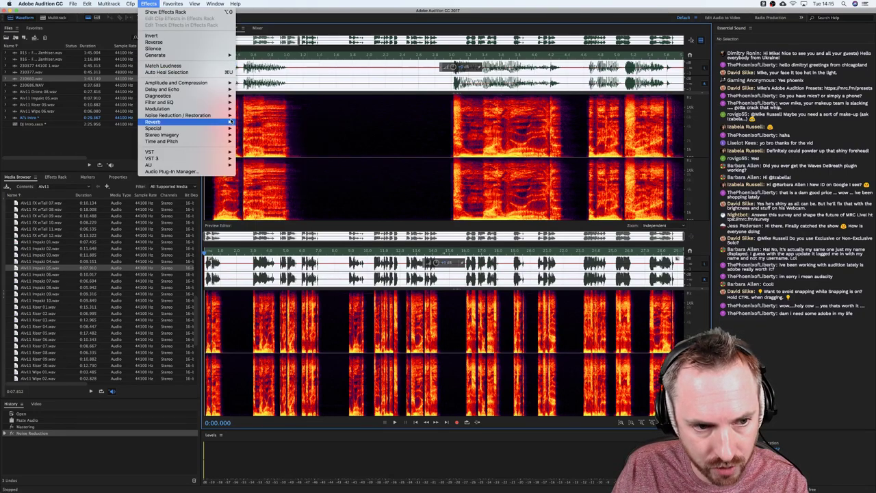
pyautogui.moveTo(230, 115)
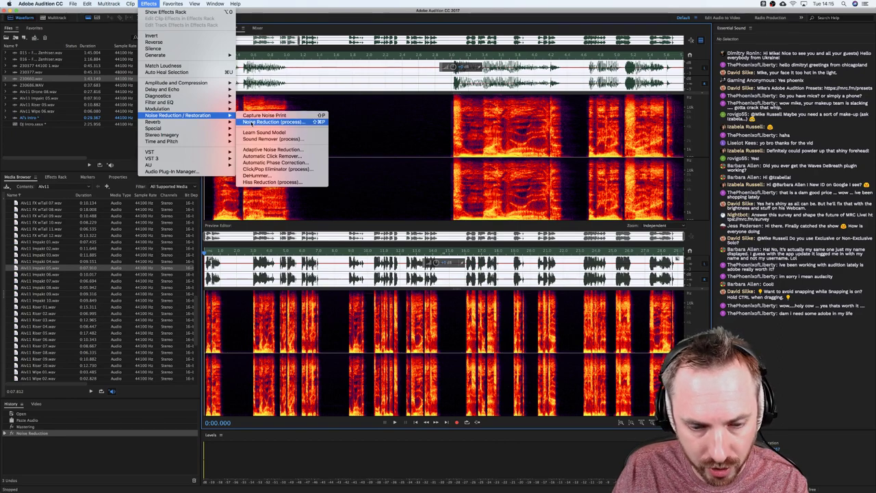
pyautogui.click(376, 164)
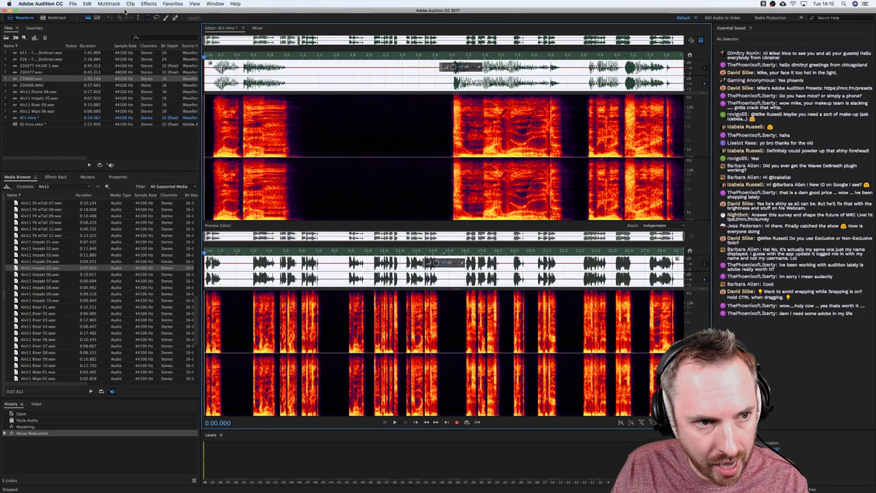
# Preview and apply a second pass of Noise Reduction to the whole voice file, keeping the current settings.
pyautogui.click(148, 3)
pyautogui.moveTo(164, 57)
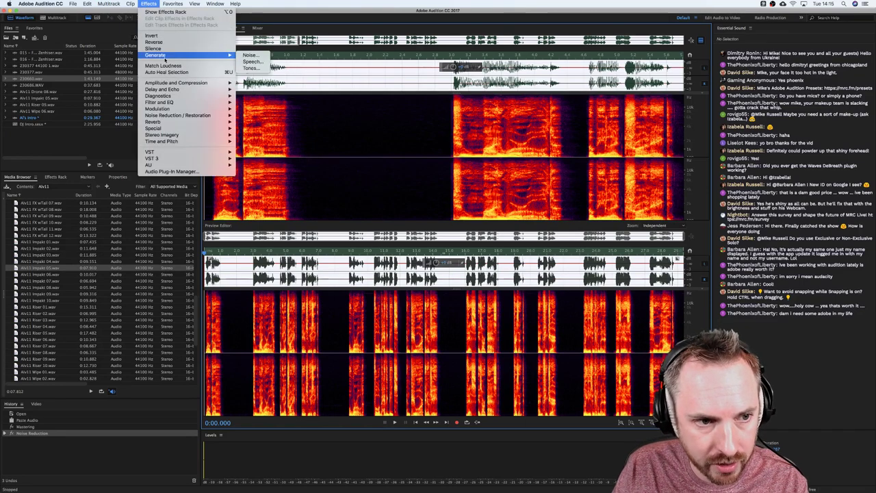
pyautogui.moveTo(174, 108)
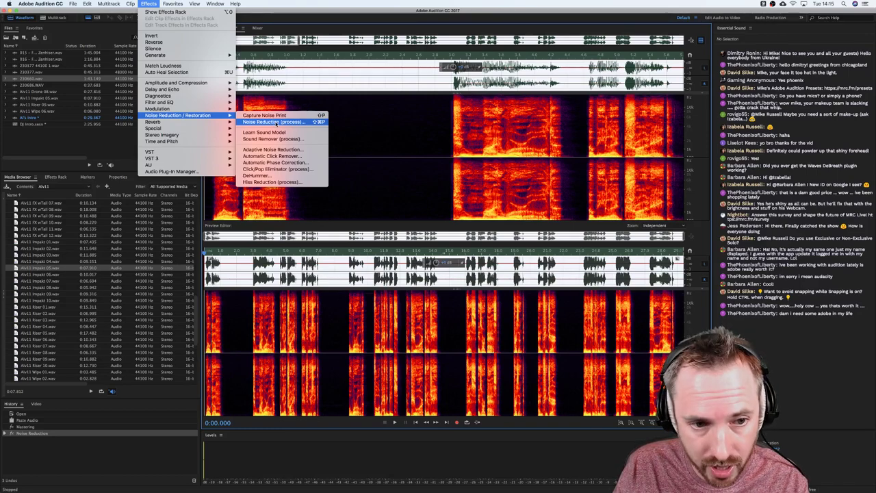
pyautogui.click(303, 122)
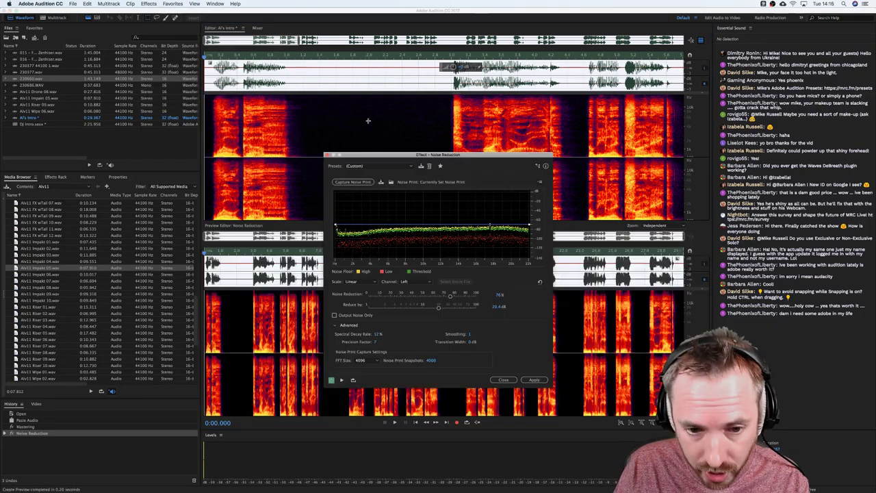
pyautogui.doubleClick(381, 54)
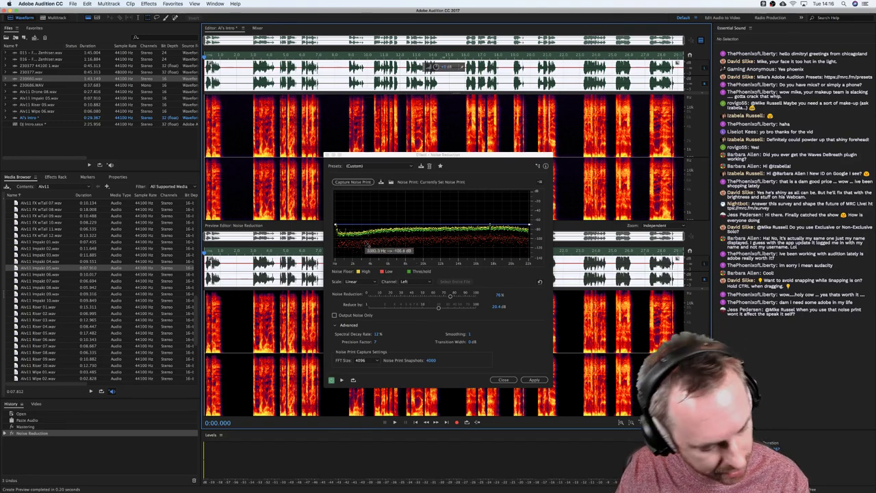
pyautogui.press('space')
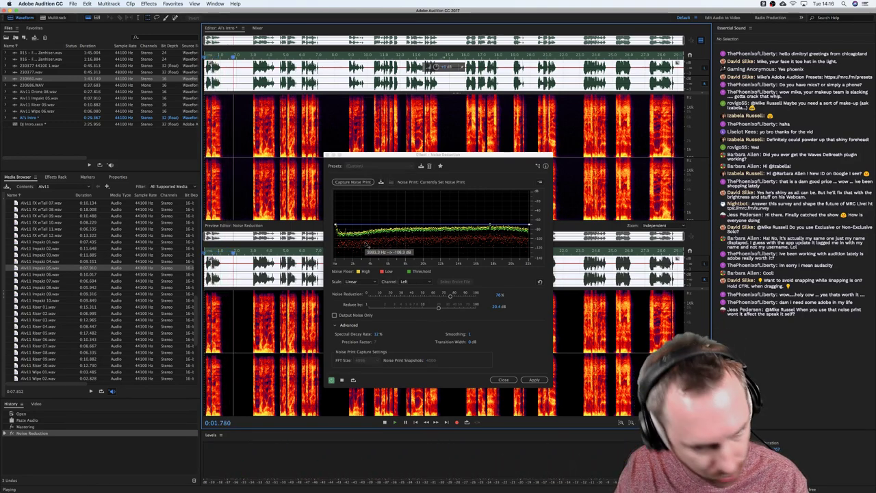
pyautogui.press('space')
pyautogui.press('space')
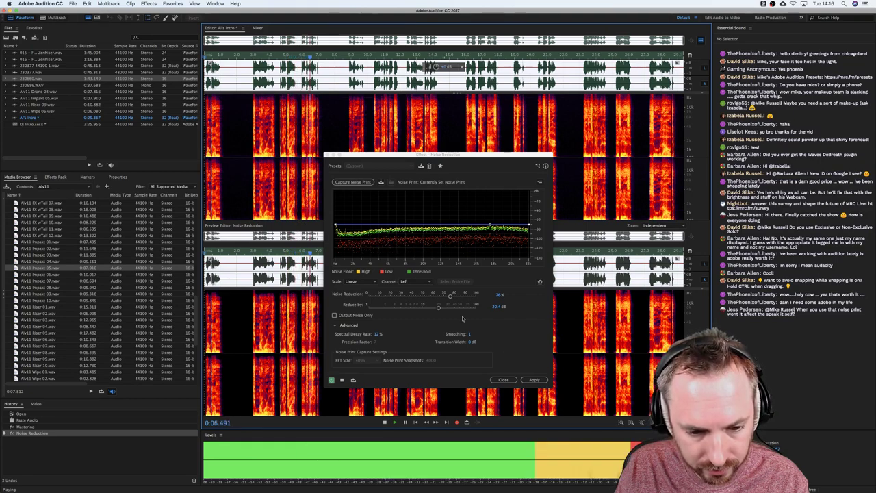
pyautogui.click(534, 380)
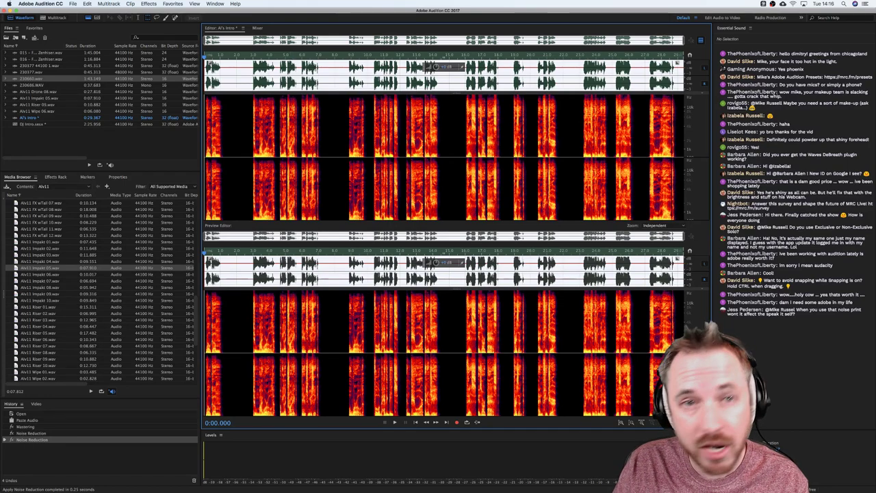
pyautogui.press('super+Tab')
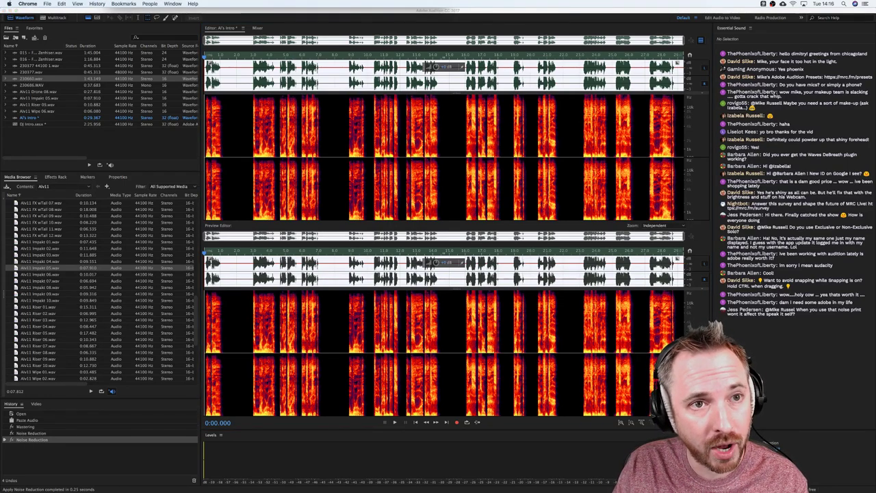
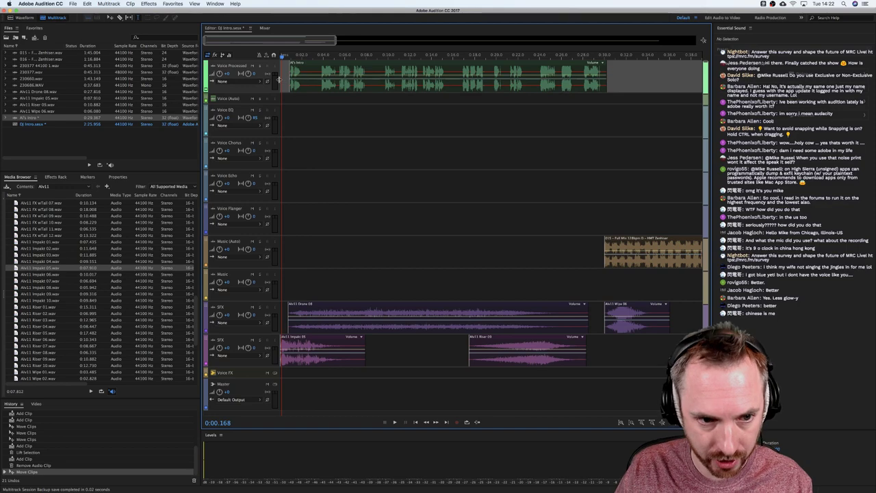
# Audition the opening of the multitrack session and cut the silence after the first voice phrase, from about 2.1 to 3.6 s.
pyautogui.press('space')
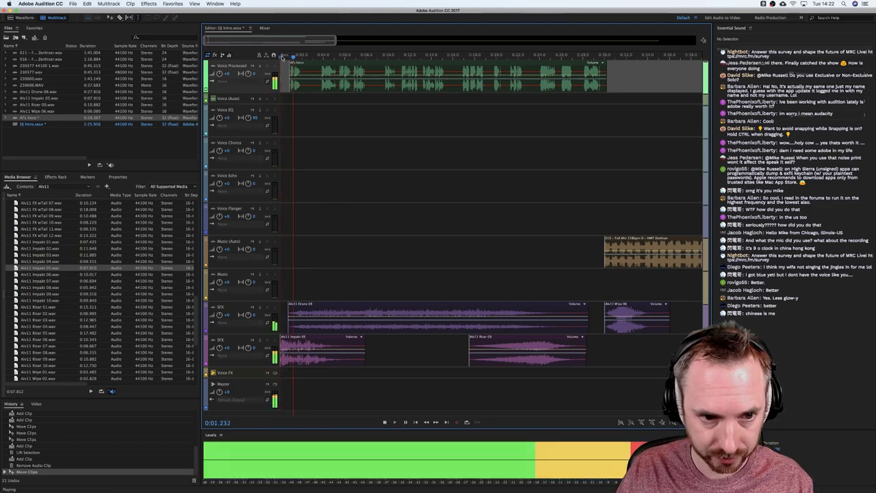
pyautogui.press('space')
pyautogui.scroll(3, 282, 58)
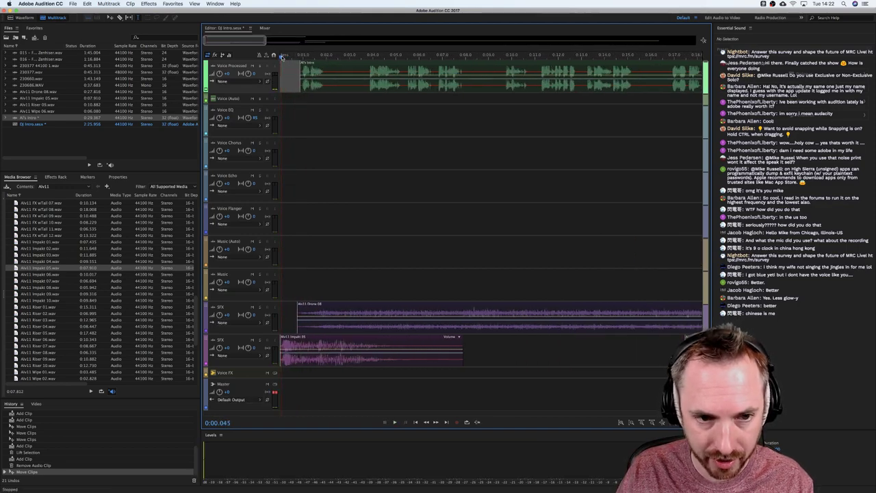
pyautogui.moveTo(329, 84); pyautogui.dragTo(365, 84)
pyautogui.press('Delete')
pyautogui.click(345, 117)
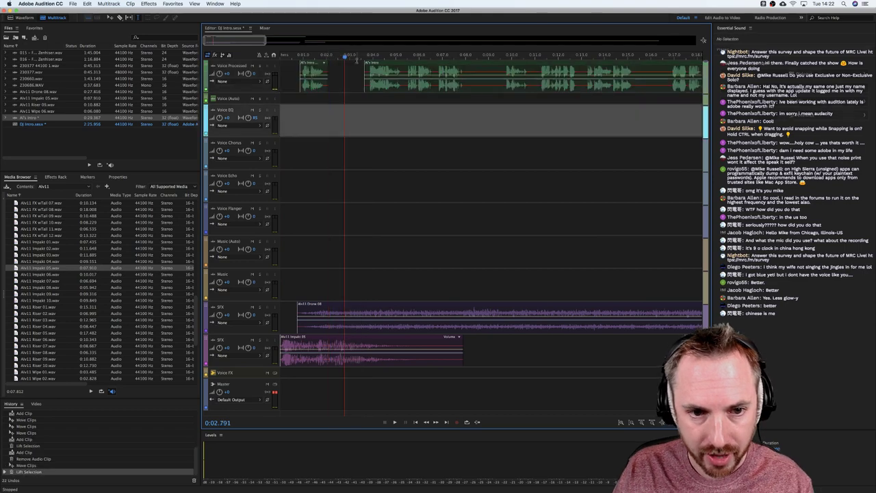
# Move the remaining voice clip on the Voice Processed track to start at about 0:26, shortly before the music begins.
pyautogui.scroll(-3, 355, 60)
pyautogui.scroll(-4, 355, 60)
pyautogui.click(428, 210)
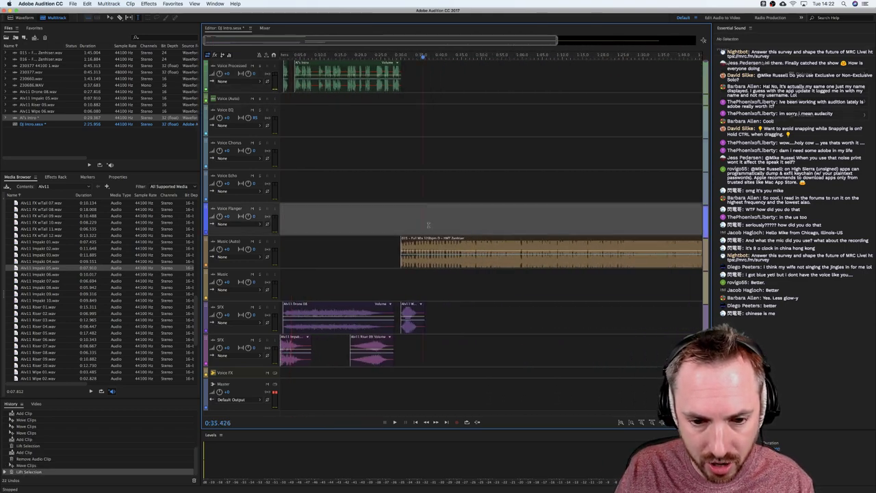
pyautogui.moveTo(319, 85); pyautogui.dragTo(411, 85)
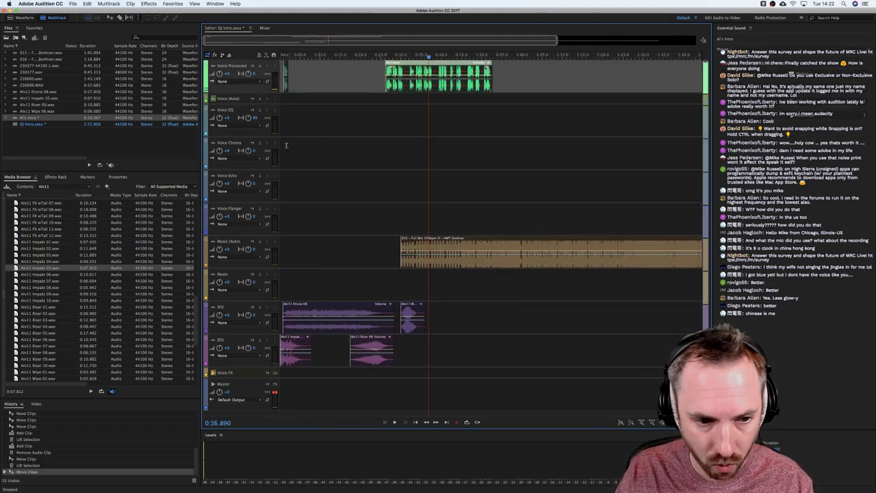
# Play the session from the start to hear the first voice phrase with the Alv11 impact and drone.
pyautogui.click(280, 58)
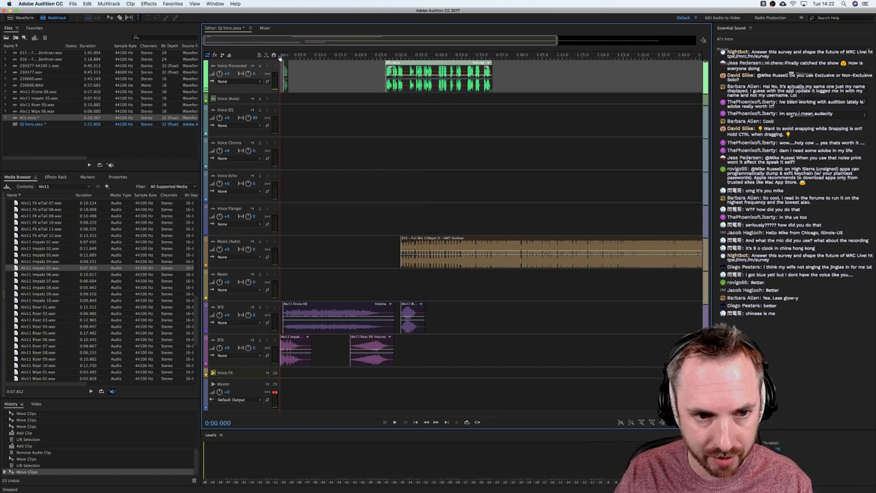
pyautogui.press('space')
pyautogui.scroll(3, 280, 58)
pyautogui.scroll(2, 280, 58)
pyautogui.press('space')
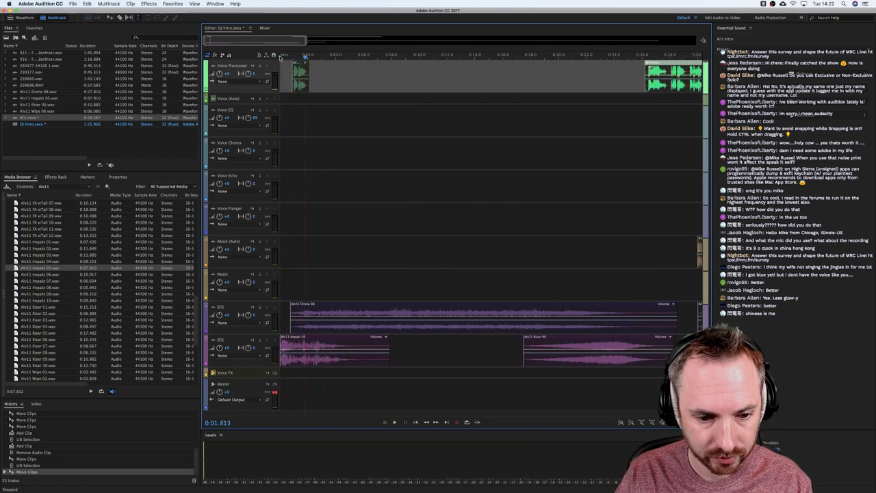
# Set the session tempo to 128 beats per minute in the time display preferences.
pyautogui.scroll(2, 280, 57)
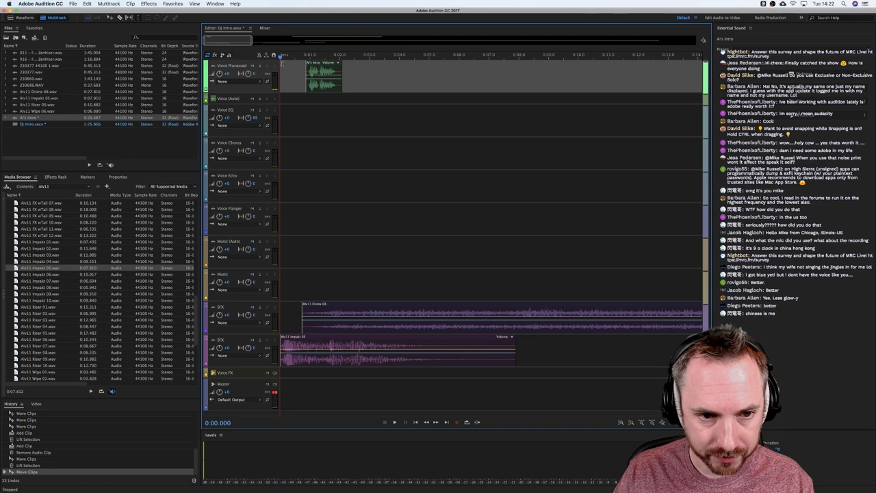
pyautogui.rightClick(361, 58)
pyautogui.moveTo(414, 62)
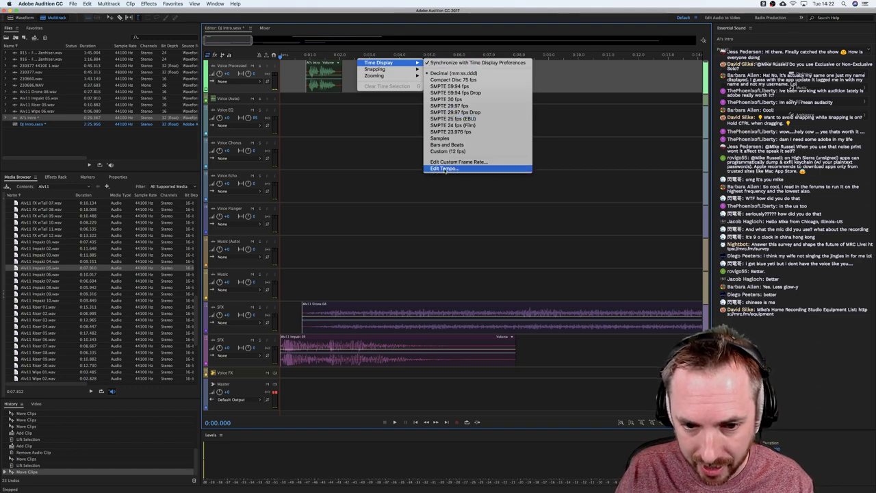
pyautogui.click(445, 169)
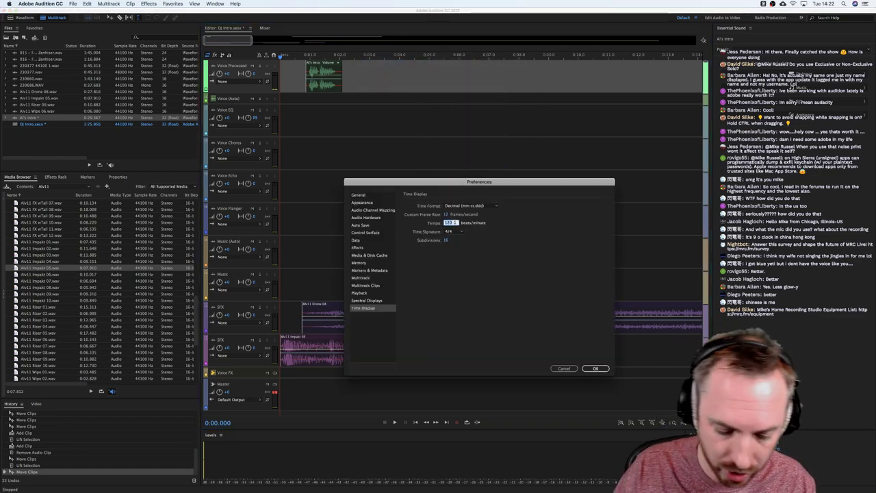
pyautogui.write('128')
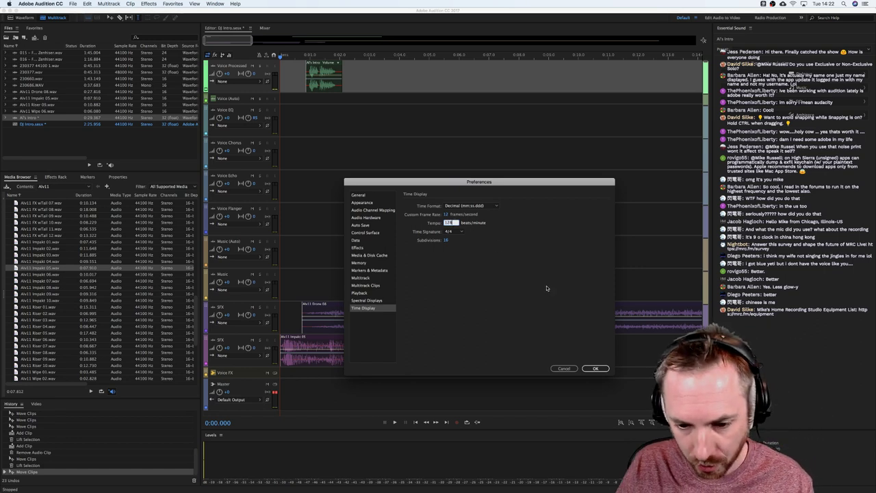
pyautogui.click(604, 369)
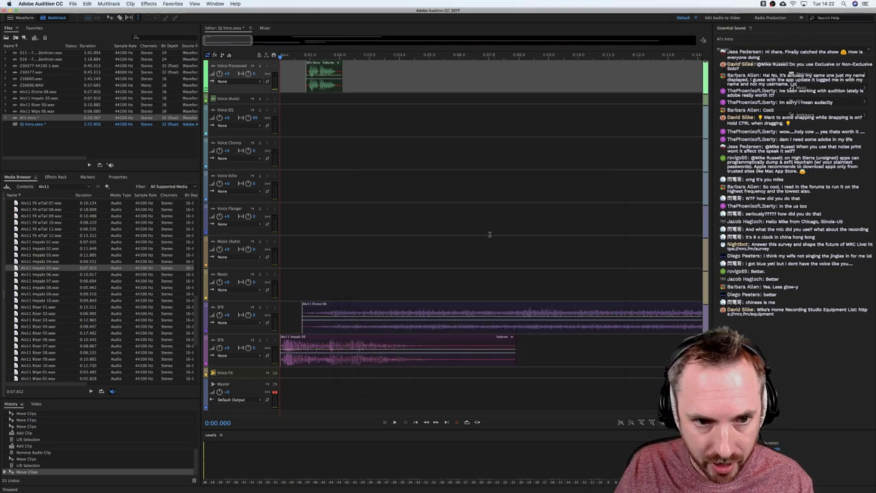
# Change the timeline's time display format to Bars and Beats.
pyautogui.scroll(-5, 337, 57)
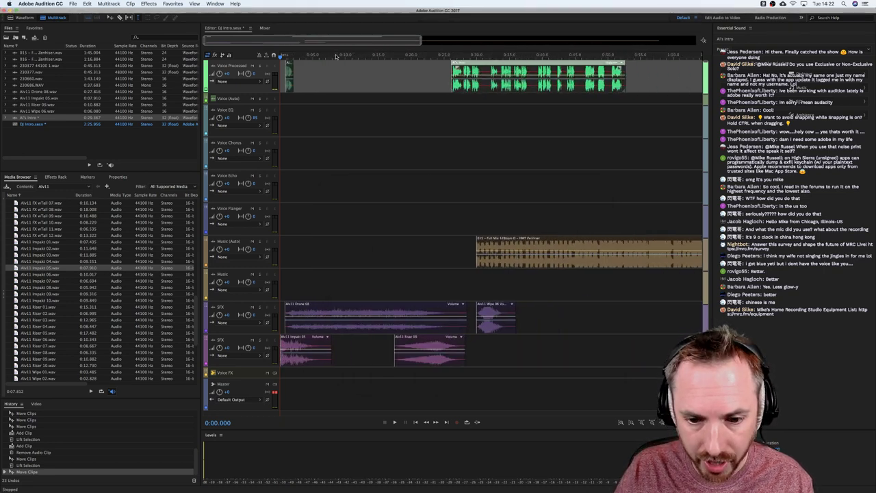
pyautogui.scroll(5, 279, 59)
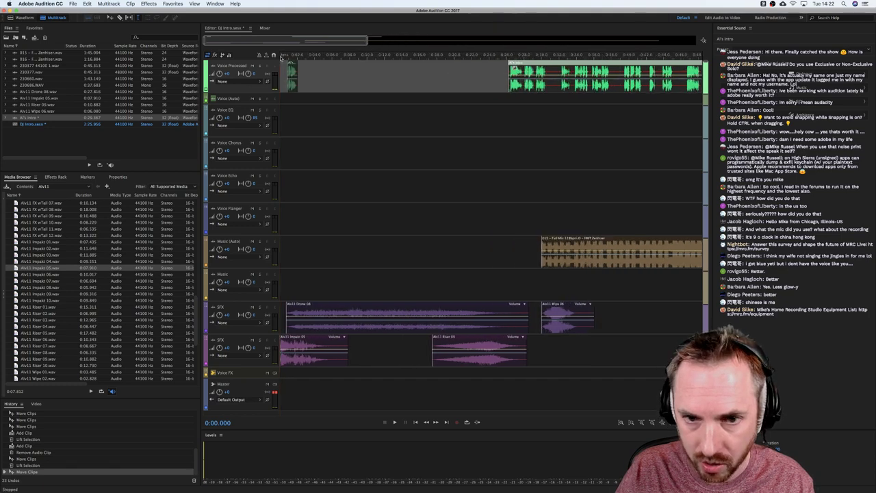
pyautogui.scroll(3, 280, 58)
pyautogui.rightClick(285, 58)
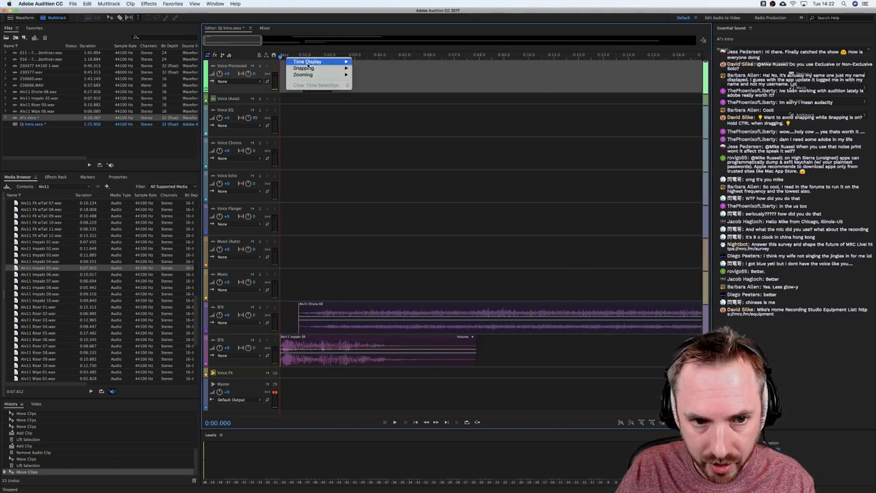
pyautogui.moveTo(317, 65)
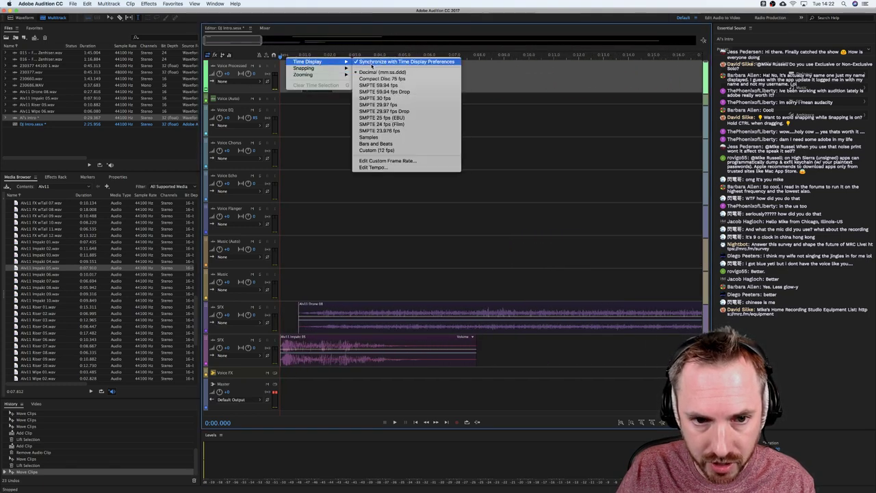
pyautogui.click(390, 140)
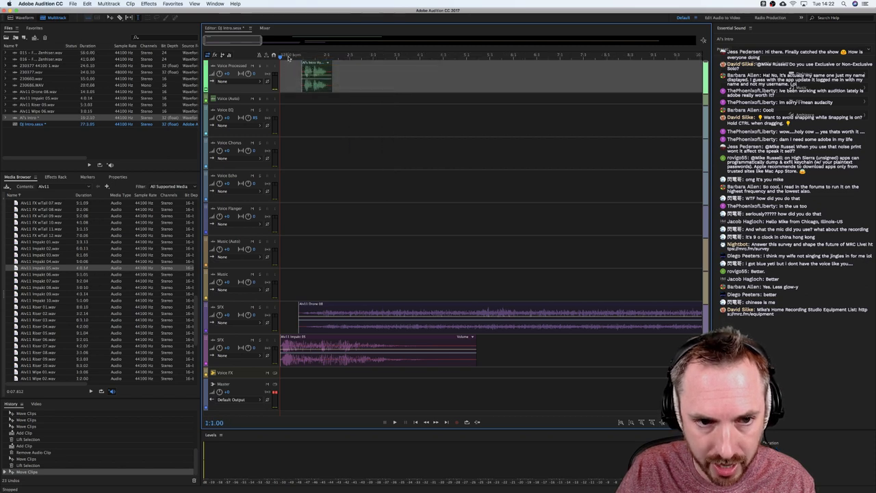
pyautogui.scroll(4, 289, 58)
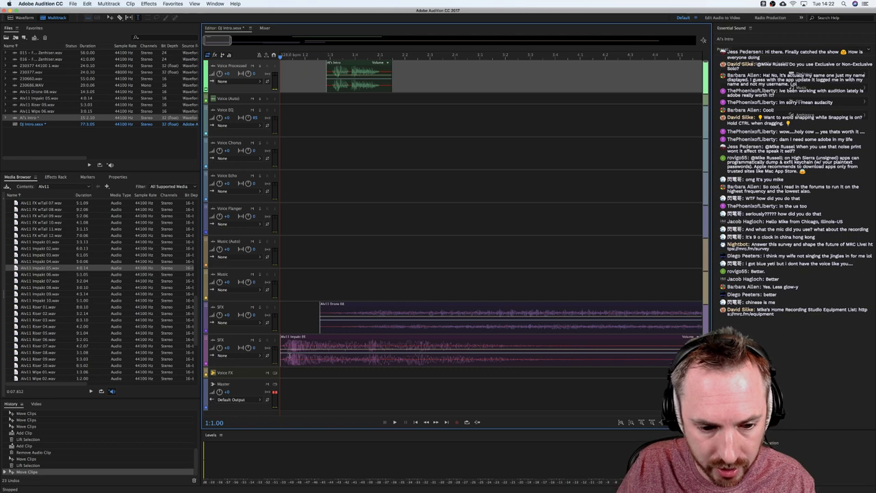
# Nudge the voice clip on the Voice Processed track slightly earlier, close to the Alv11 Drone clip's start, and audition it.
pyautogui.press('space')
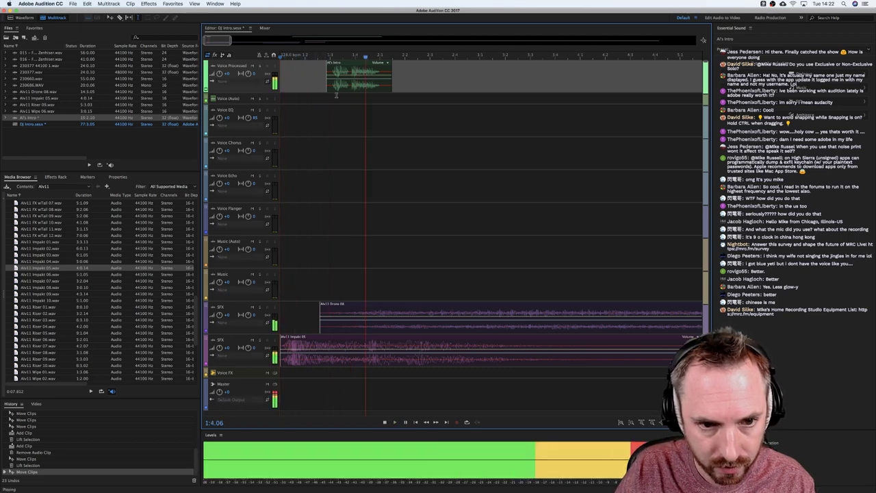
pyautogui.press('space')
pyautogui.moveTo(336, 89); pyautogui.dragTo(332, 89)
pyautogui.press('space')
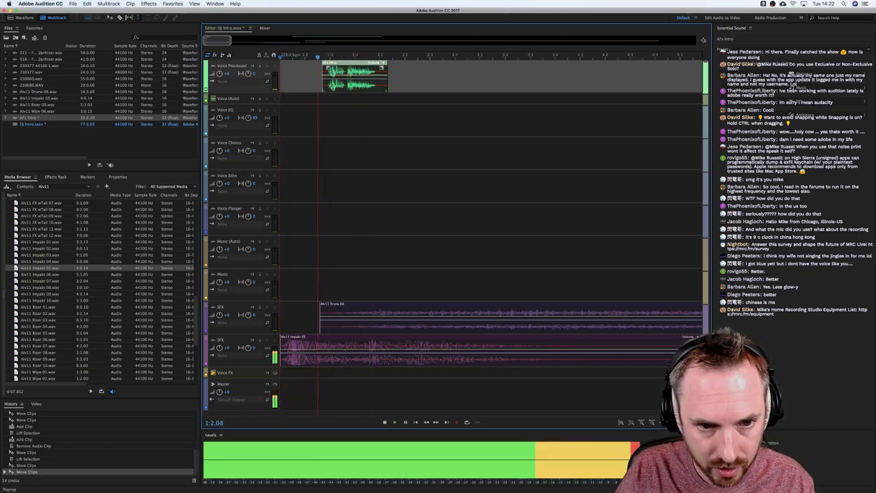
pyautogui.press('space')
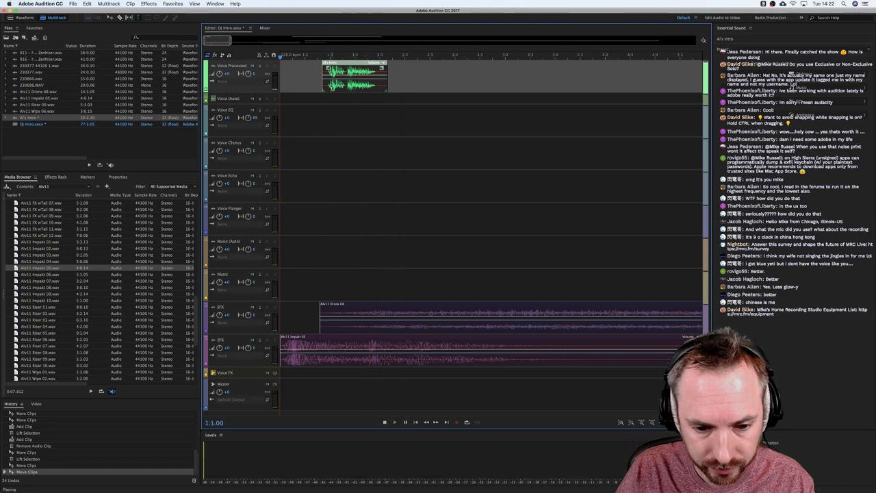
pyautogui.press('space')
pyautogui.press('space')
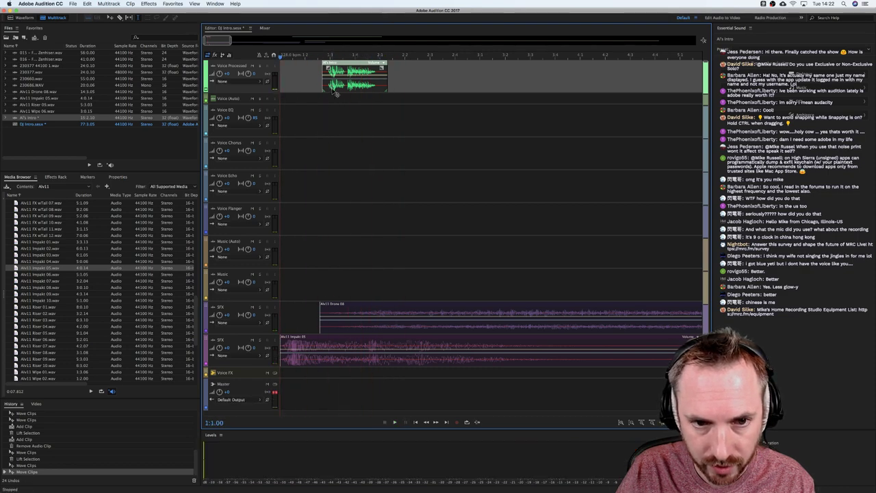
# Move the voice clip on Voice Processed to start just before beat 2:1 and play the session from the start.
pyautogui.moveTo(335, 93); pyautogui.dragTo(386, 92)
pyautogui.press('space')
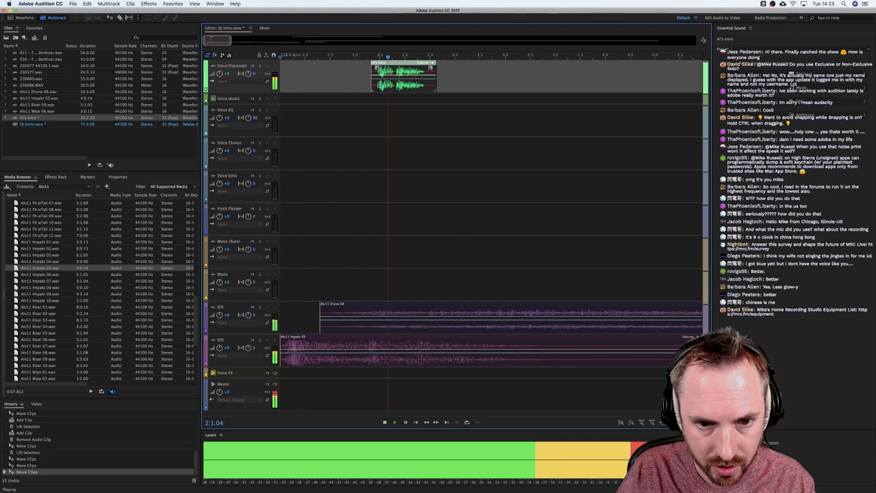
pyautogui.press('space')
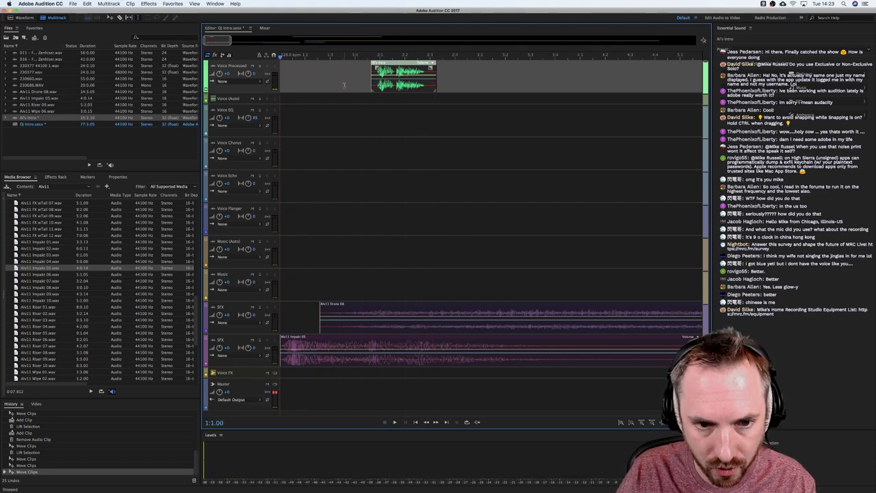
pyautogui.press('space')
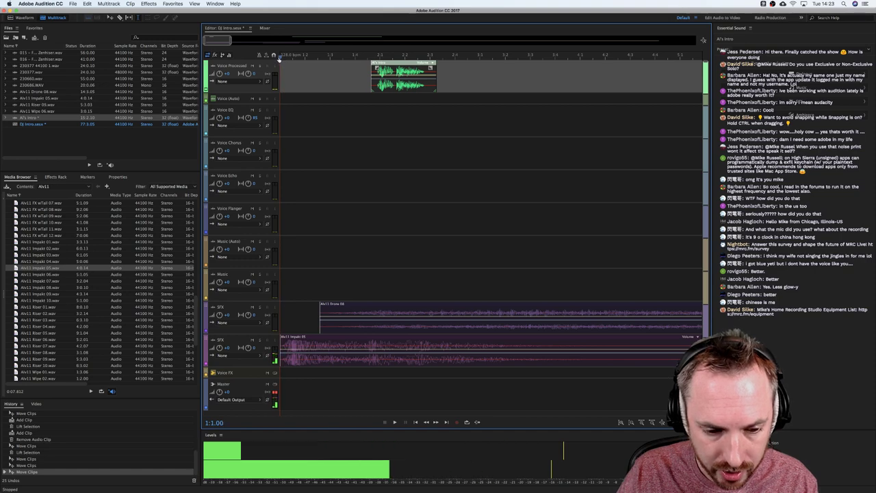
pyautogui.press('space')
# Trim the lead-in of the Alv11 Impakt 05 clip, realign it to the session start with a short fade-in, and play it.
pyautogui.click(287, 59)
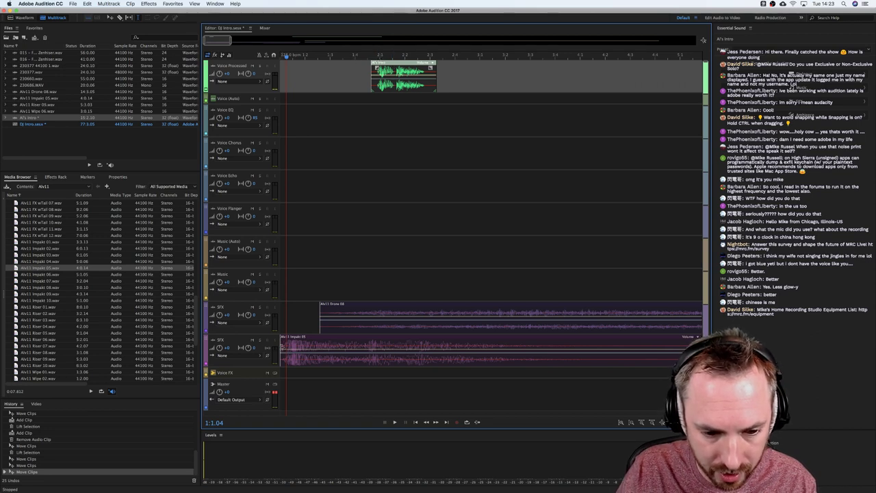
pyautogui.moveTo(281, 347); pyautogui.dragTo(285, 347)
pyautogui.moveTo(289, 337); pyautogui.dragTo(288, 342)
pyautogui.press('space')
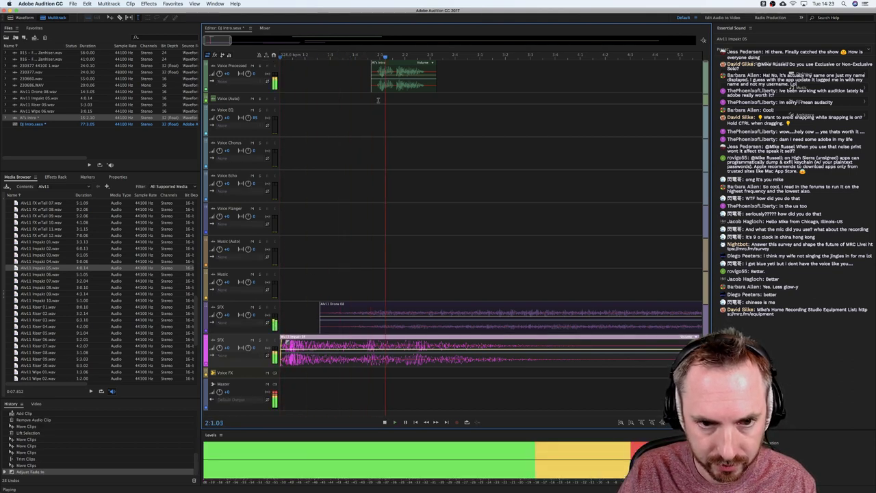
pyautogui.press('space')
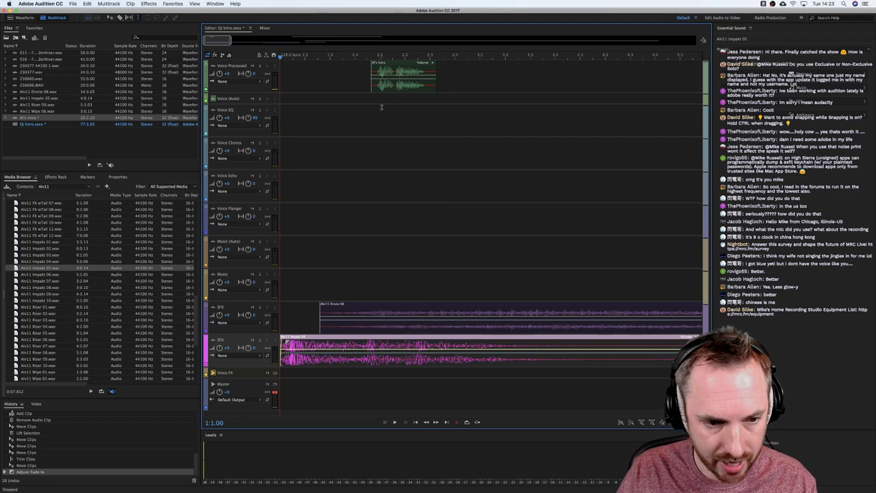
# Add an audio track below Voice Processed and route its output to the Voice FX bus.
pyautogui.click(354, 83)
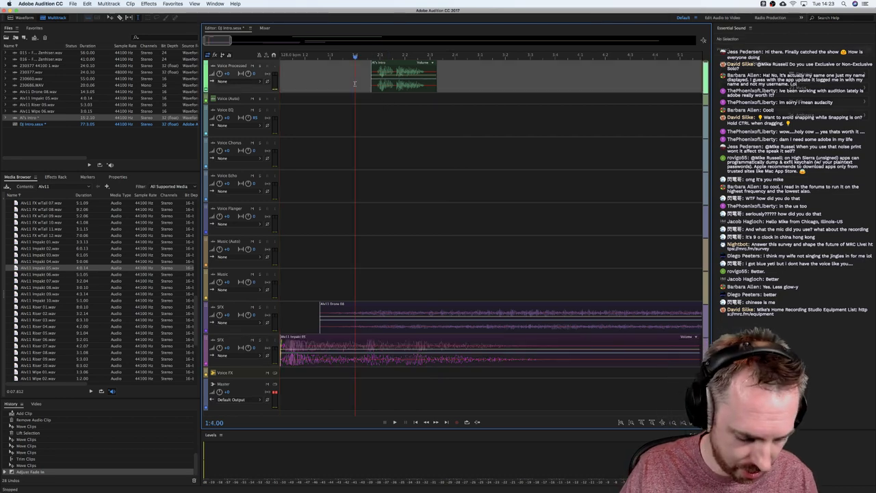
pyautogui.hotkey('alt', 'a')
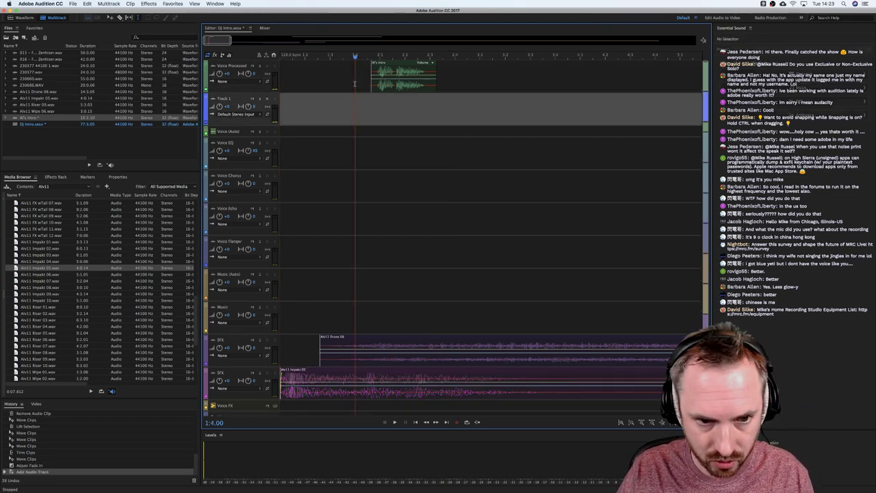
pyautogui.click(315, 110)
pyautogui.scroll(2, 251, 119)
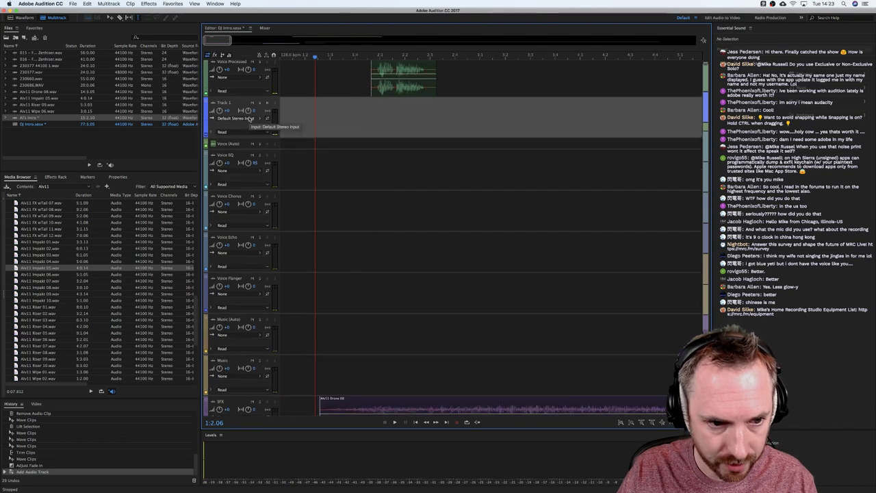
pyautogui.click(251, 126)
pyautogui.moveTo(308, 146)
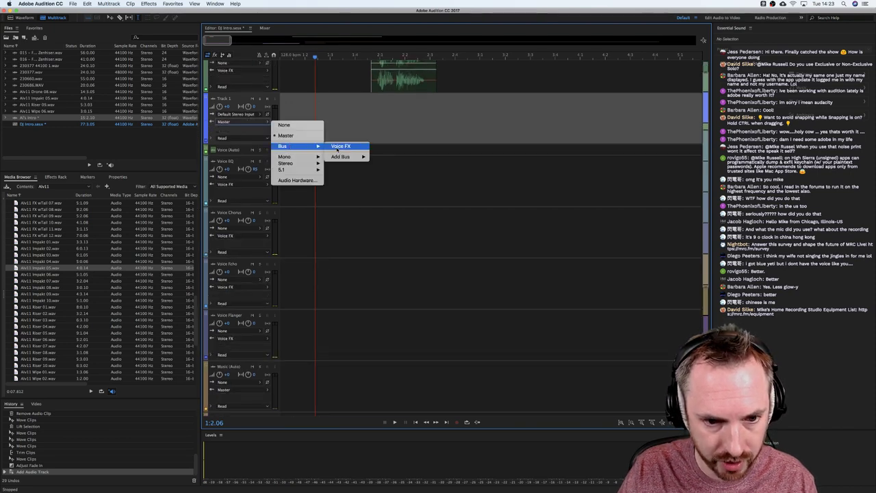
pyautogui.click(343, 145)
# Move the voice clip from Voice Processed onto Track 1 and add an Analog Delay effect to that track.
pyautogui.scroll(1, 397, 112)
pyautogui.moveTo(395, 63); pyautogui.dragTo(393, 120)
pyautogui.click(359, 148)
pyautogui.click(59, 178)
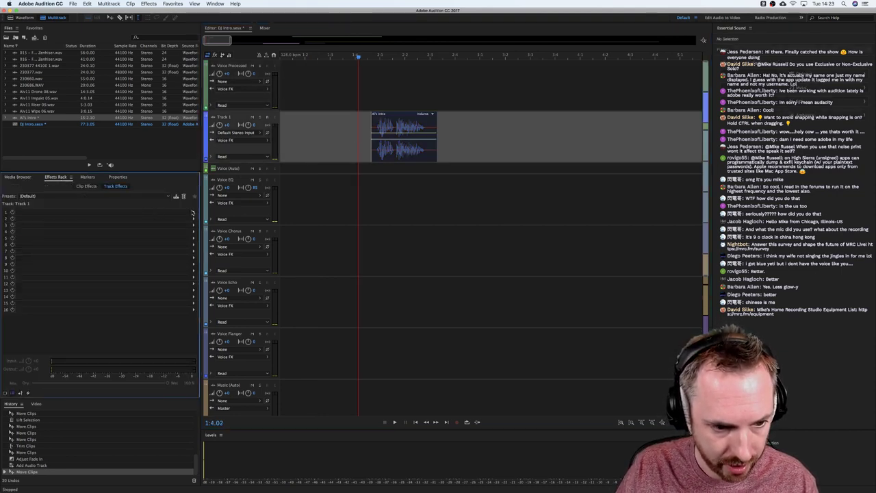
pyautogui.click(192, 213)
pyautogui.moveTo(247, 284)
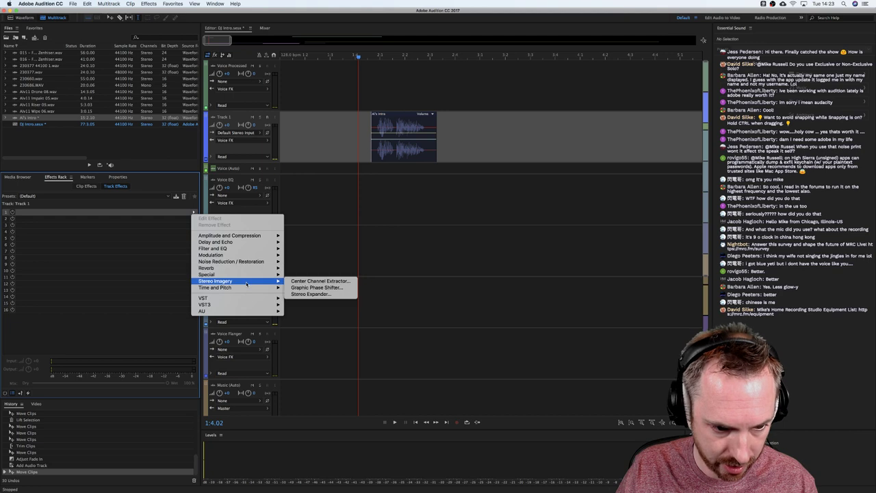
pyautogui.moveTo(246, 241)
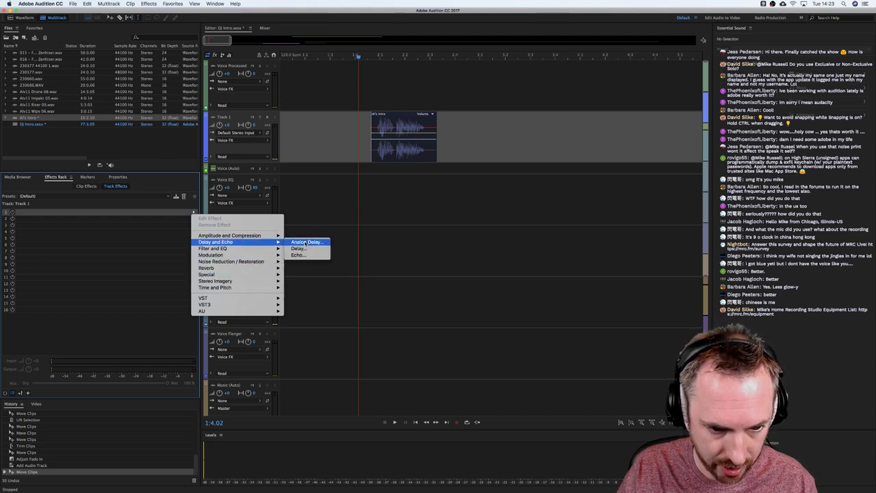
pyautogui.click(306, 243)
# Play the session repeatedly from just before the Track 1 voice clip to check the delayed voice and the track levels.
pyautogui.press('space')
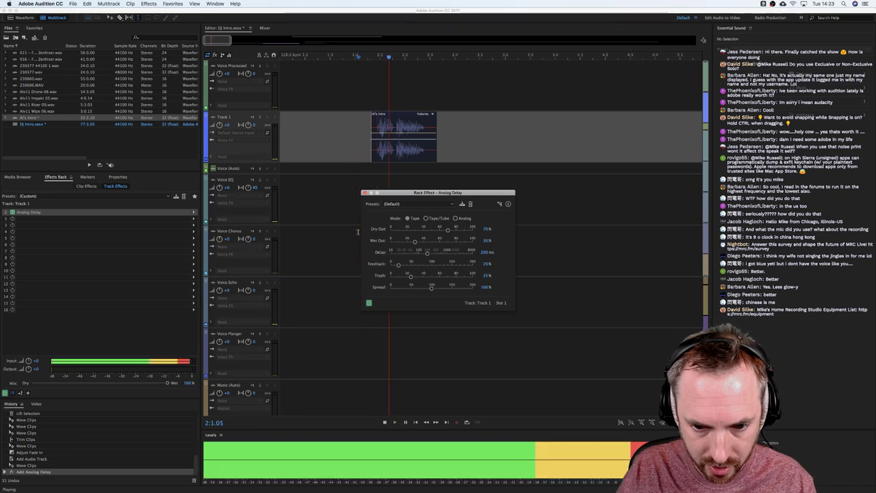
pyautogui.press('space')
pyautogui.click(334, 135)
pyautogui.press('space')
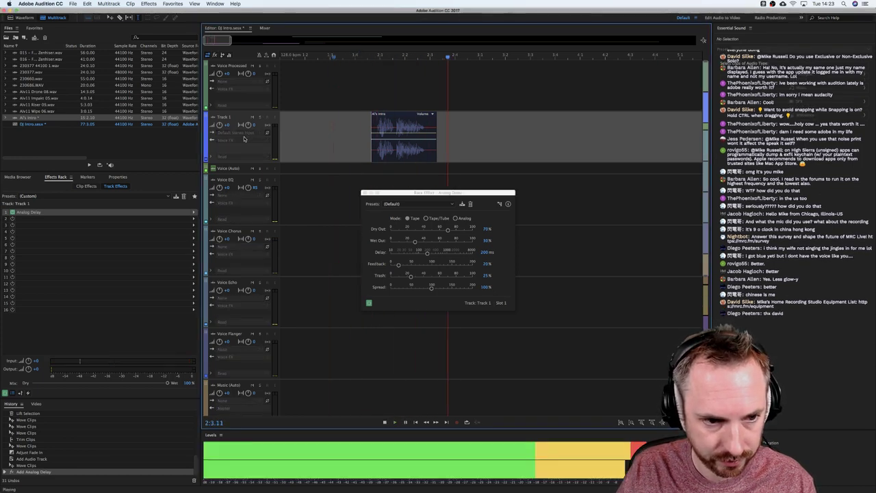
pyautogui.press('space')
pyautogui.click(338, 152)
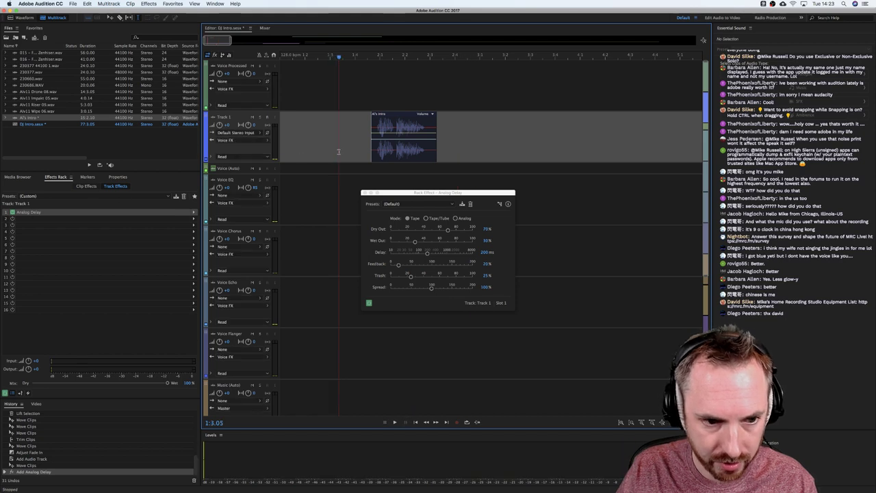
pyautogui.scroll(-5, 279, 181)
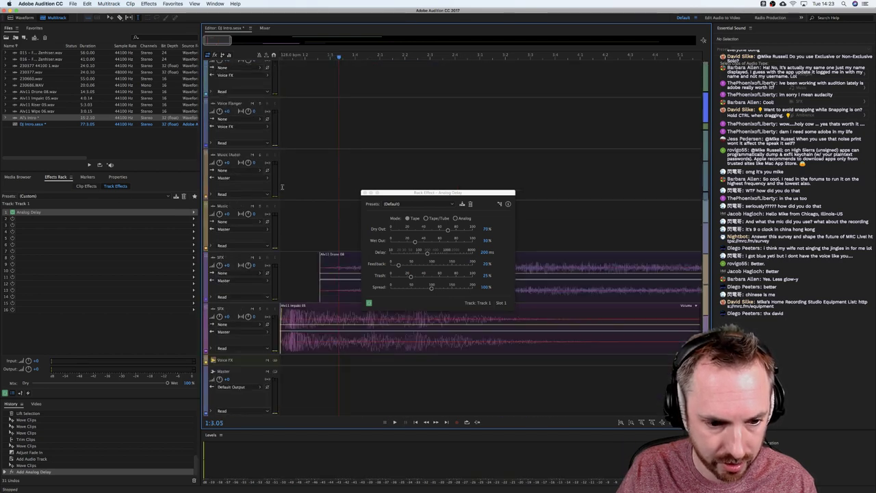
pyautogui.press('space')
pyautogui.scroll(5, 317, 177)
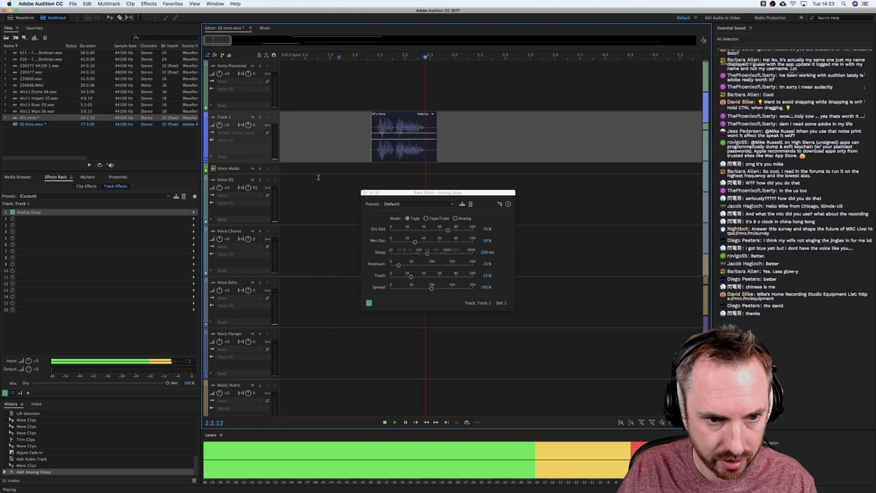
pyautogui.press('space')
pyautogui.click(355, 151)
pyautogui.press('space')
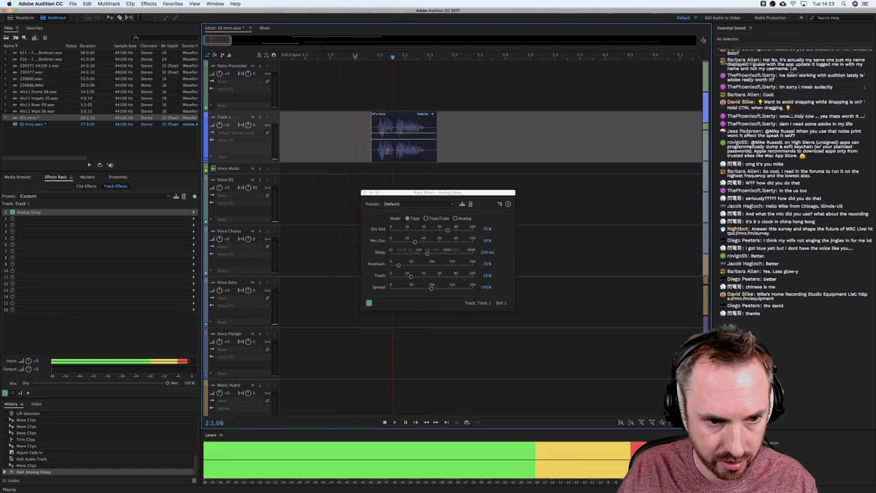
# Try the voice clip on the Voice Processed track for comparison and return it to Track 1.
pyautogui.moveTo(387, 151)
pyautogui.mouseDown()
pyautogui.moveTo(387, 100)
pyautogui.moveTo(381, 135)
pyautogui.mouseUp()
pyautogui.press('space')
pyautogui.press('space')
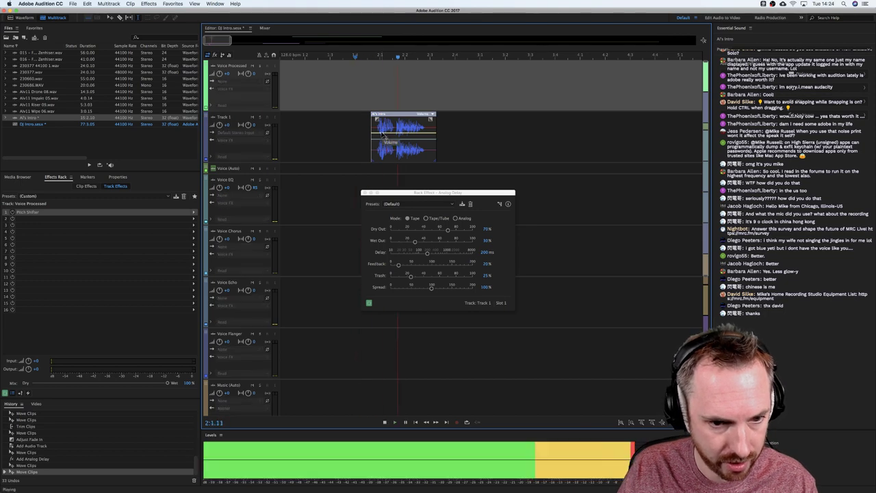
# Compare the Track 1 voice clip with Analog Delay bypassed and enabled, leaving the effect on.
pyautogui.click(360, 137)
pyautogui.press('space')
pyautogui.click(12, 212)
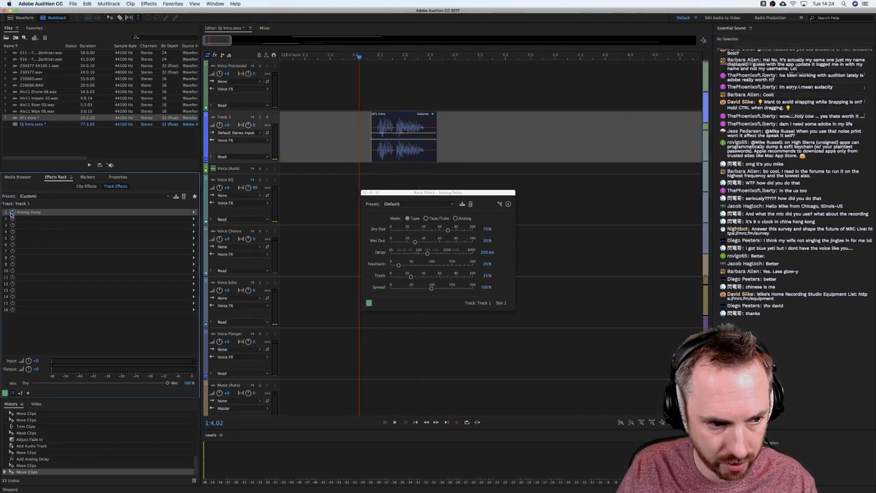
pyautogui.press('space')
pyautogui.click(11, 214)
pyautogui.press('space')
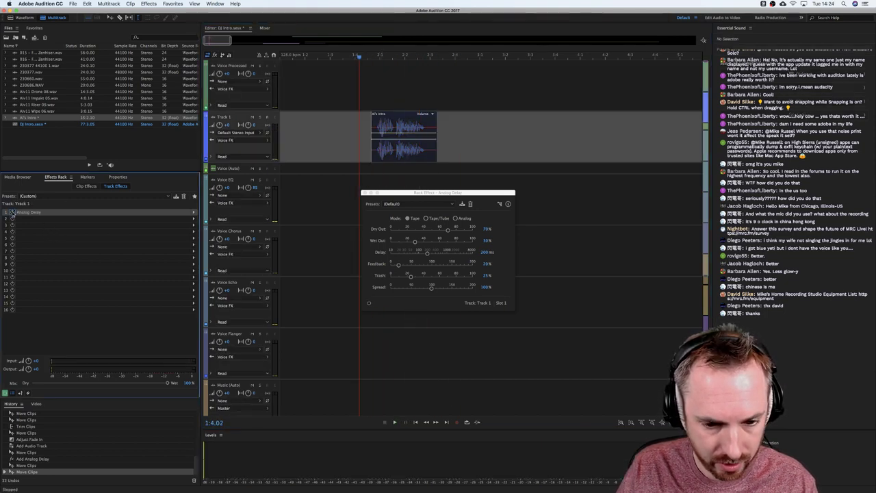
pyautogui.click(12, 214)
pyautogui.press('space')
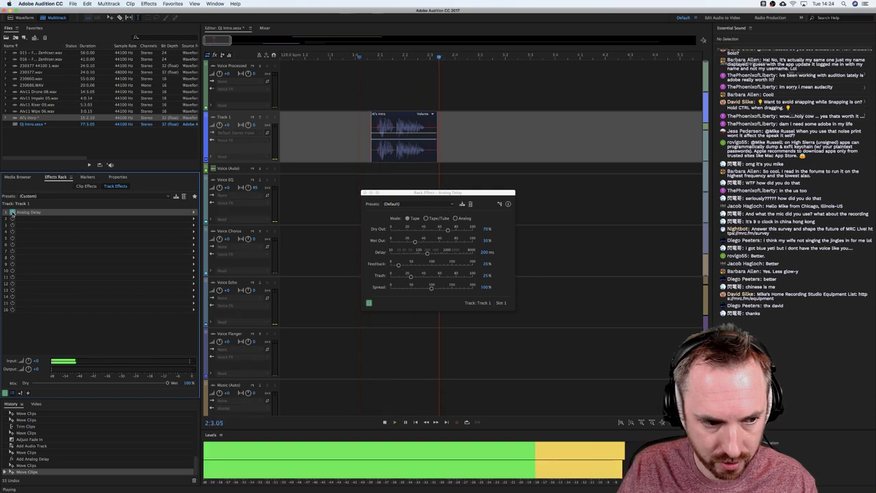
pyautogui.press('space')
# Browse the Analog Delay presets, keep (Default), and play the voice clip with it.
pyautogui.click(441, 204)
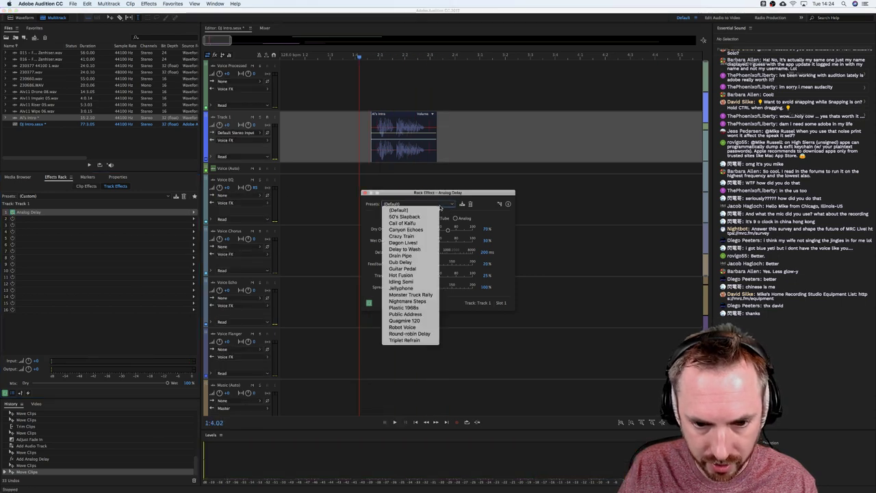
pyautogui.click(261, 209)
pyautogui.press('space')
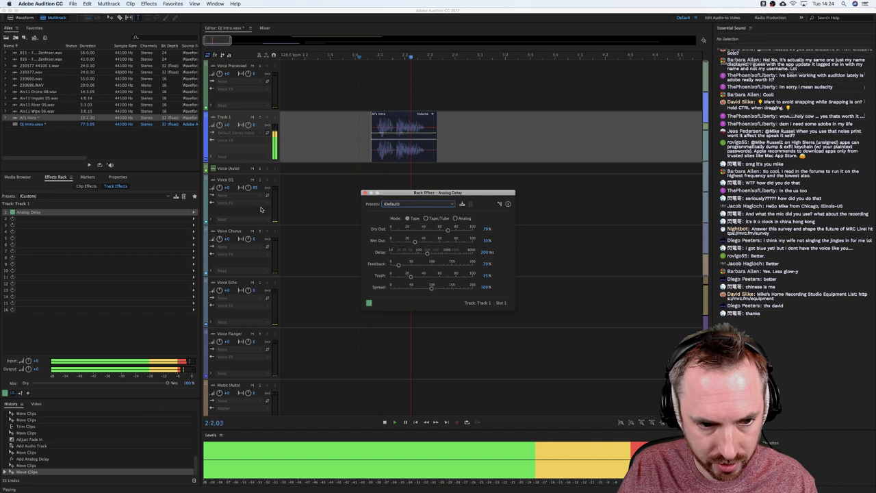
pyautogui.press('space')
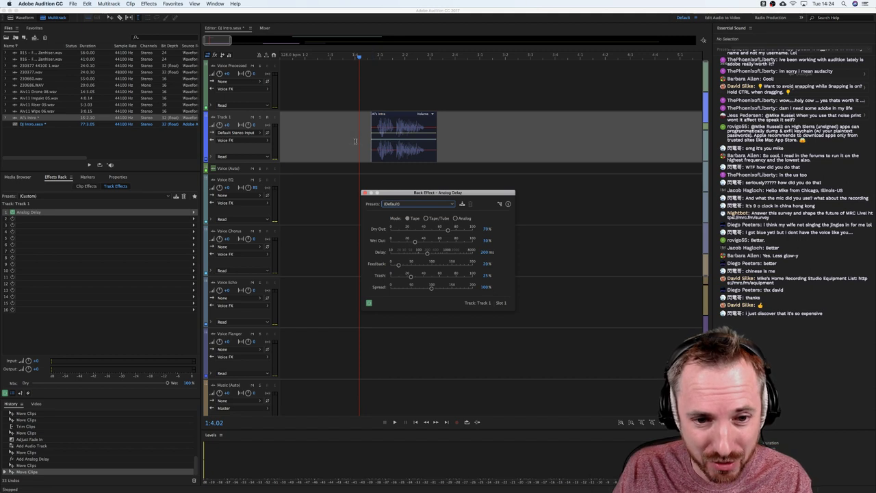
# Switch to Chrome, select the address of sengpielaudio's BPM tempo and delay calculator page, and place its window clear of the Analog Delay settings.
pyautogui.press('super+Tab')
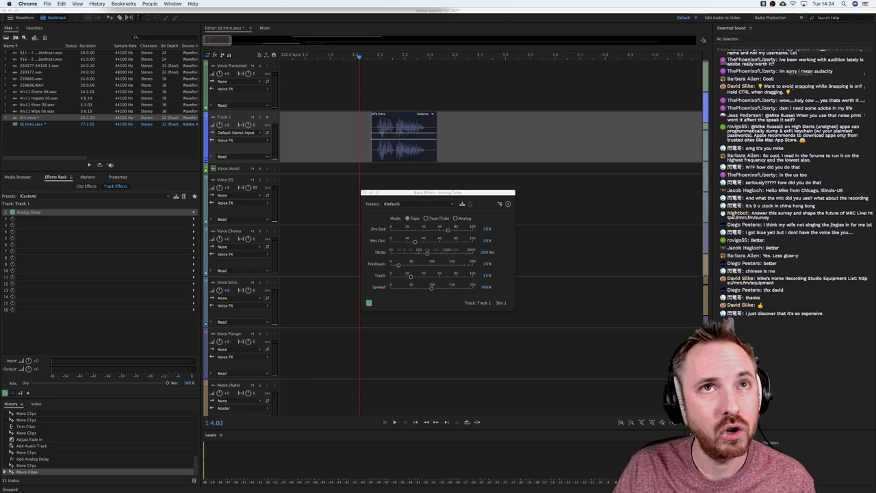
pyautogui.moveTo(396, 7); pyautogui.dragTo(439, 112)
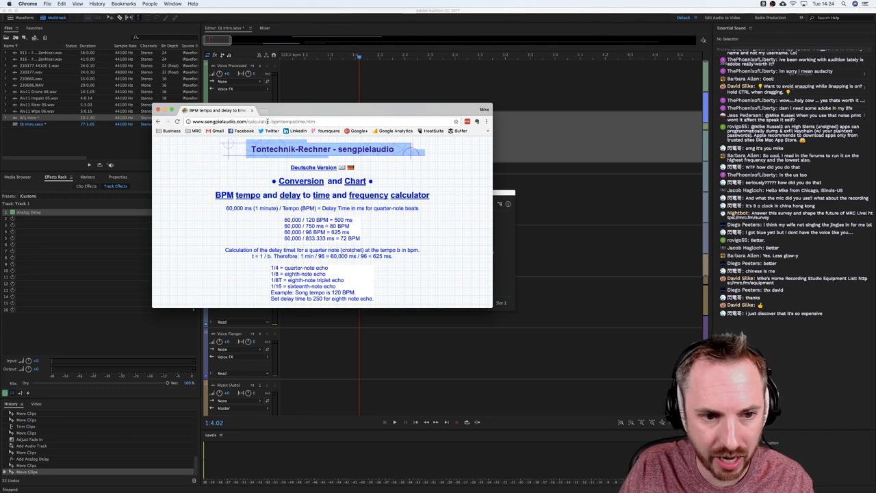
pyautogui.click(272, 121)
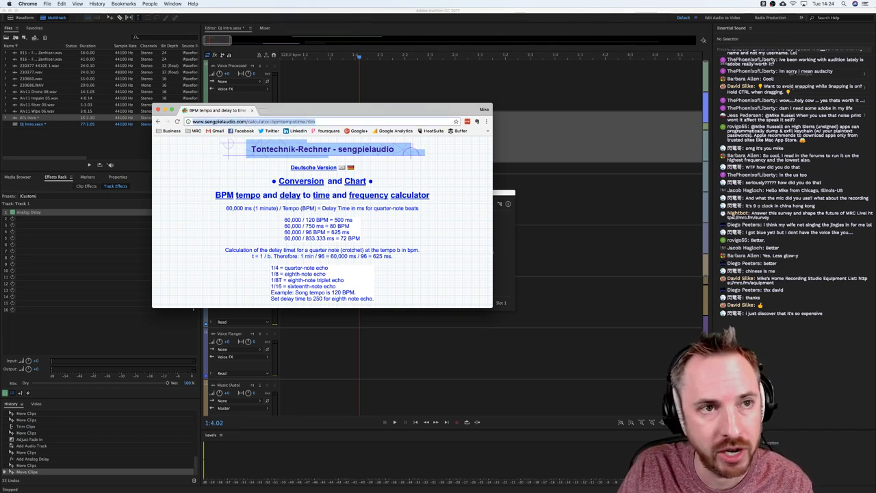
pyautogui.press('super+Tab')
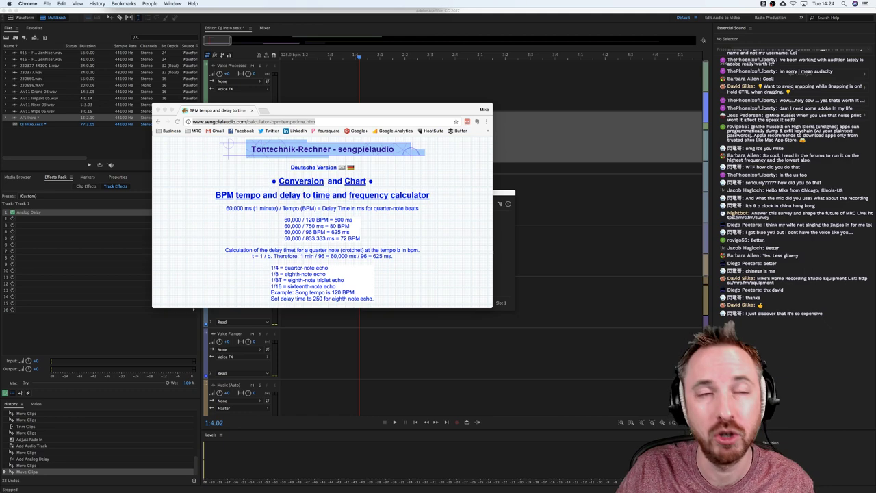
pyautogui.moveTo(347, 106); pyautogui.dragTo(242, 27)
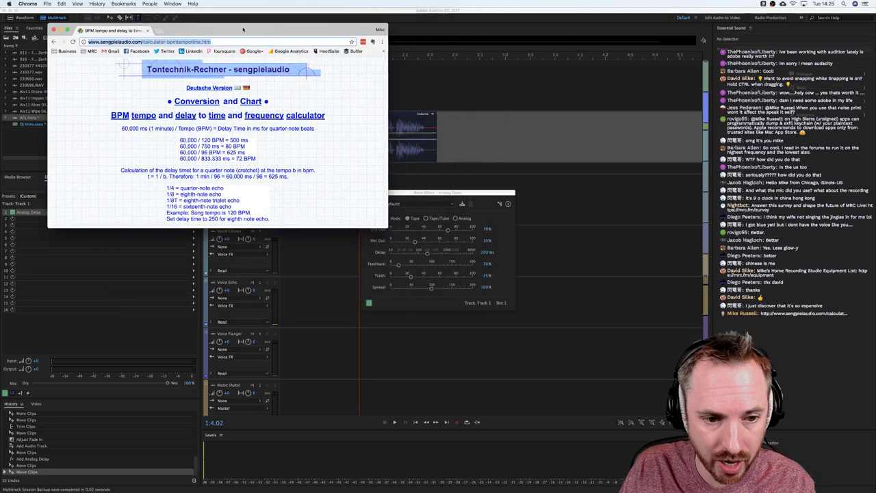
# Enlarge the calculator window and look up the quarter-note and eighth-note delay times for 128 BPM in the conversion table.
pyautogui.moveTo(386, 226); pyautogui.dragTo(530, 403)
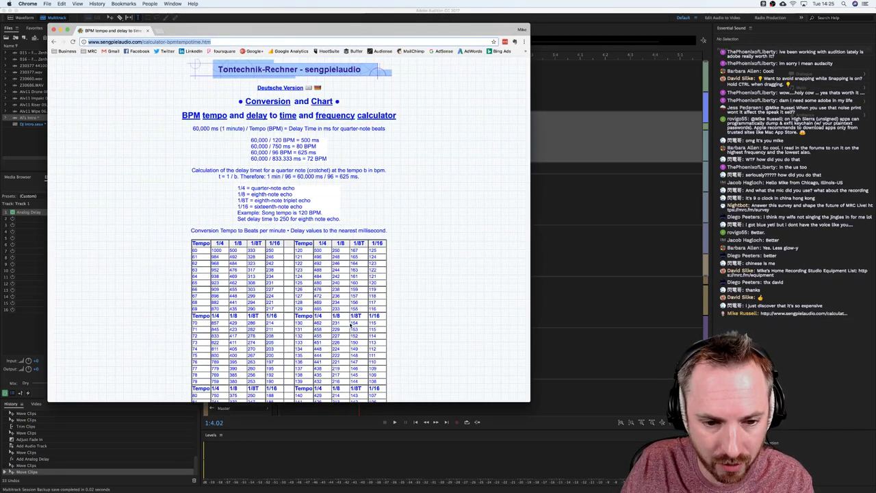
pyautogui.scroll(-3, 345, 293)
pyautogui.scroll(-1, 346, 293)
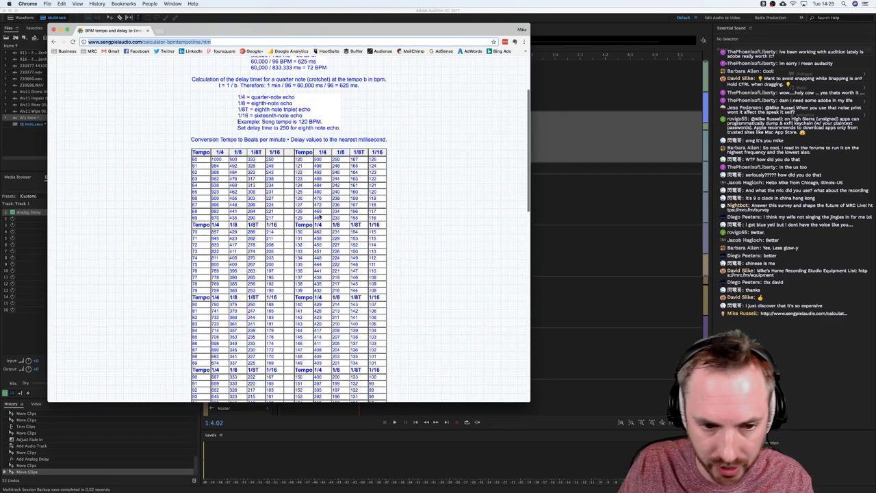
pyautogui.moveTo(303, 213); pyautogui.dragTo(291, 215)
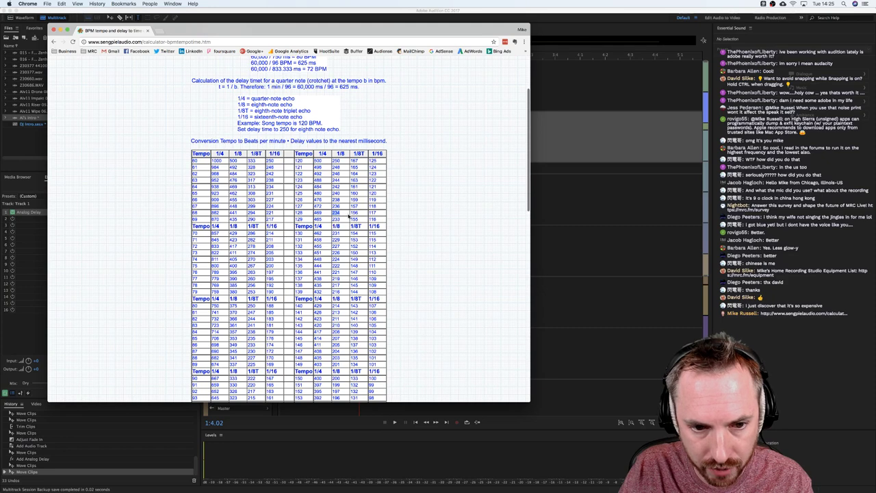
# Switch to Audition, set the Analog Delay time to 469 ms, and play the Track 1 voice clip with it.
pyautogui.click(543, 231)
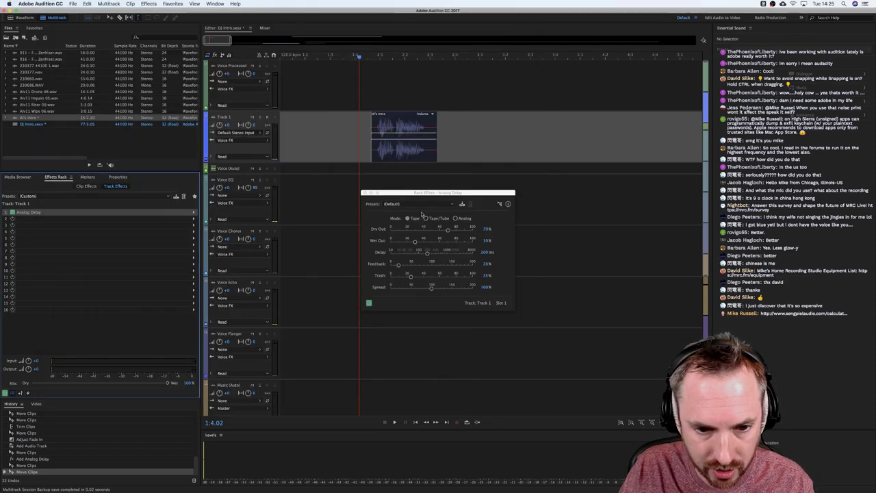
pyautogui.click(484, 253)
pyautogui.write('469')
pyautogui.press('Return')
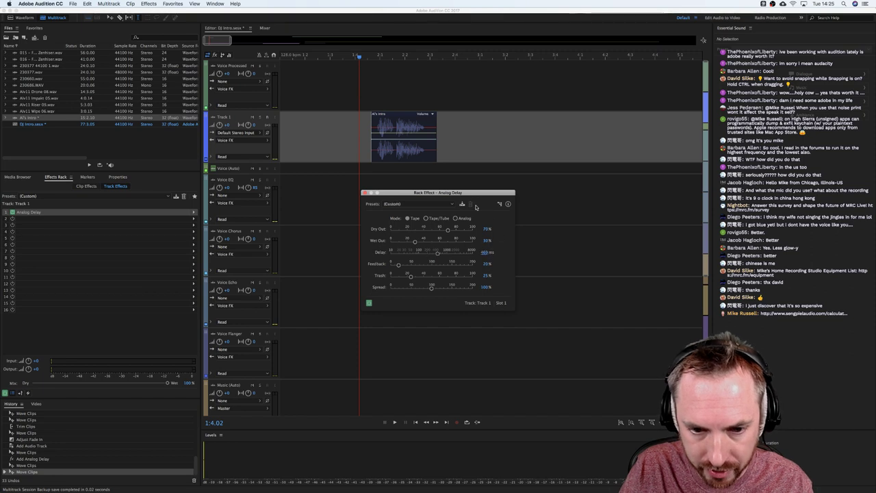
pyautogui.click(369, 143)
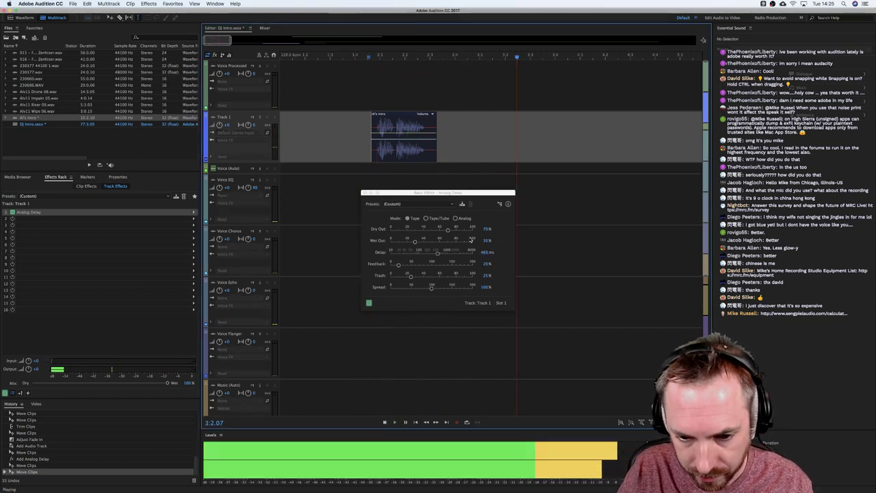
pyautogui.press('space')
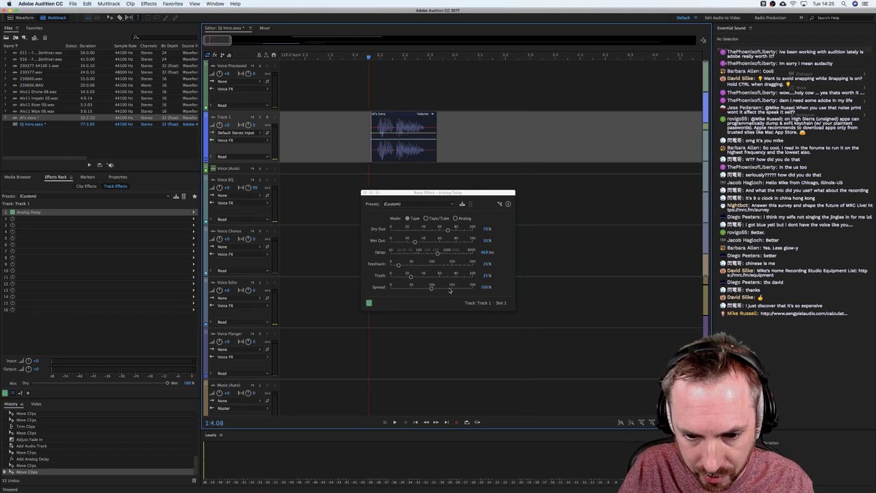
# Raise the Analog Delay spread to 200% and play the voice clip again.
pyautogui.moveTo(449, 290); pyautogui.dragTo(485, 289)
pyautogui.press('space')
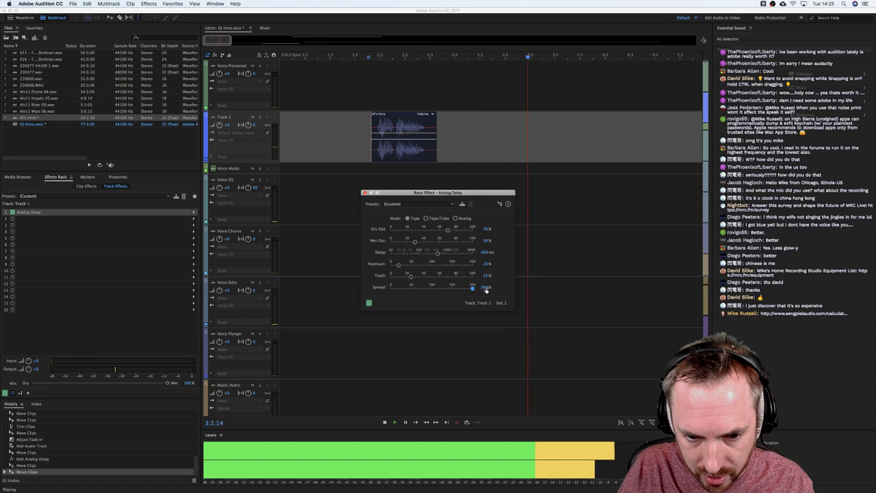
pyautogui.press('space')
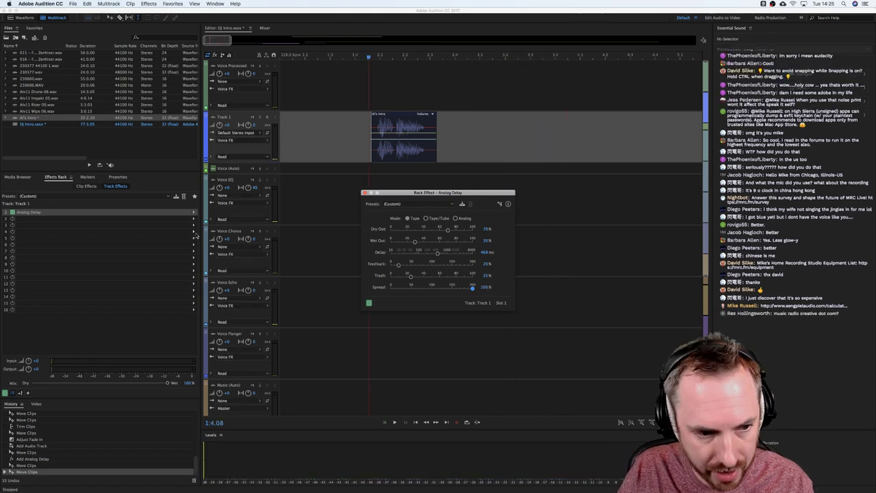
# Replace the Analog Delay on Track 1 with the Echo effect from the Delay and Echo category.
pyautogui.click(194, 218)
pyautogui.moveTo(260, 242)
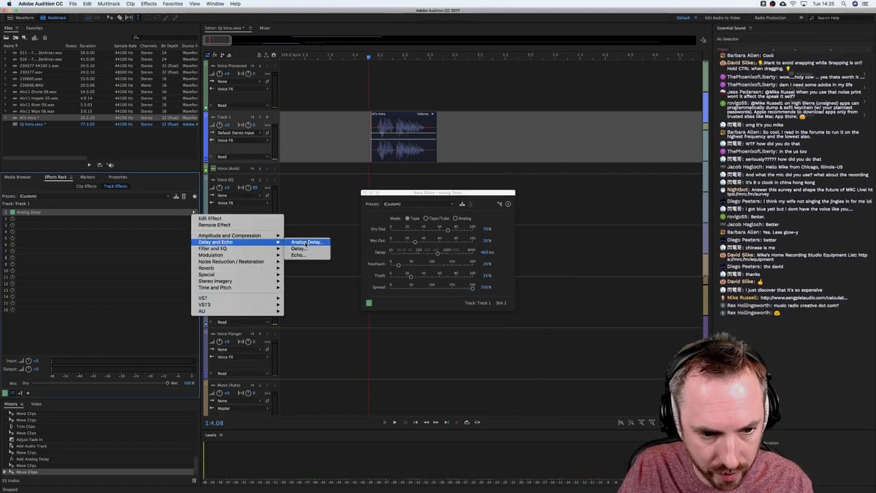
pyautogui.click(299, 255)
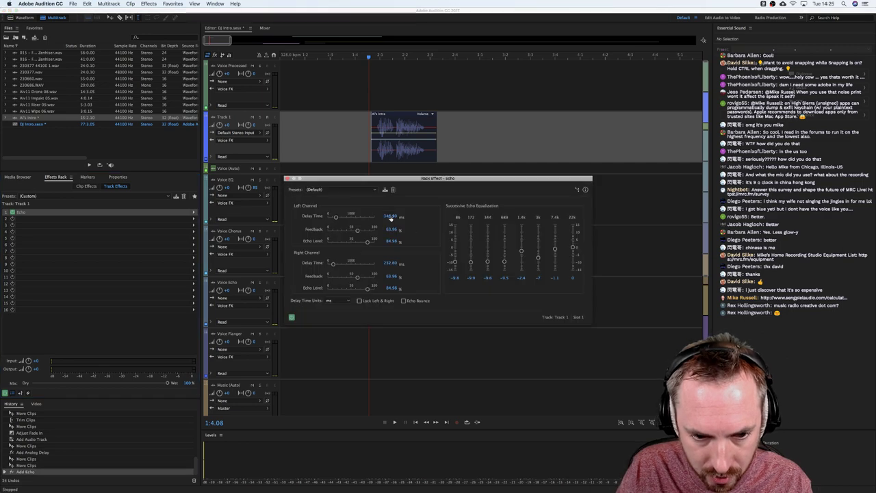
# Set Echo's delay time to 469 ms left and 234 ms right, checking the Chrome tempo table, and play the voice clip.
pyautogui.click(391, 217)
pyautogui.write('469')
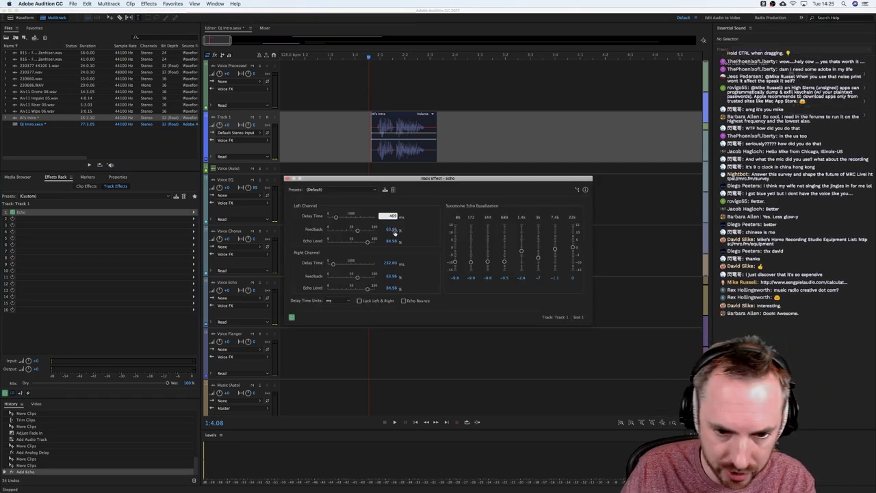
pyautogui.press('Return')
pyautogui.press('super+Tab')
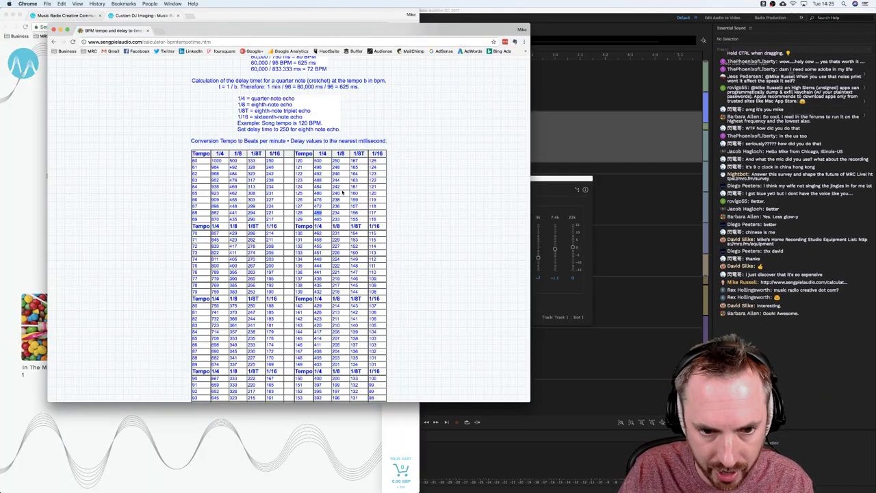
pyautogui.press('super+Tab')
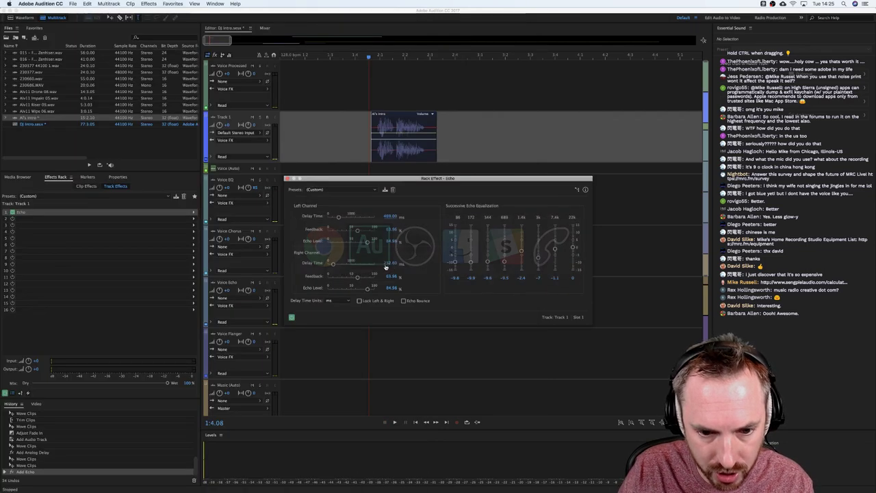
pyautogui.click(389, 264)
pyautogui.write('234')
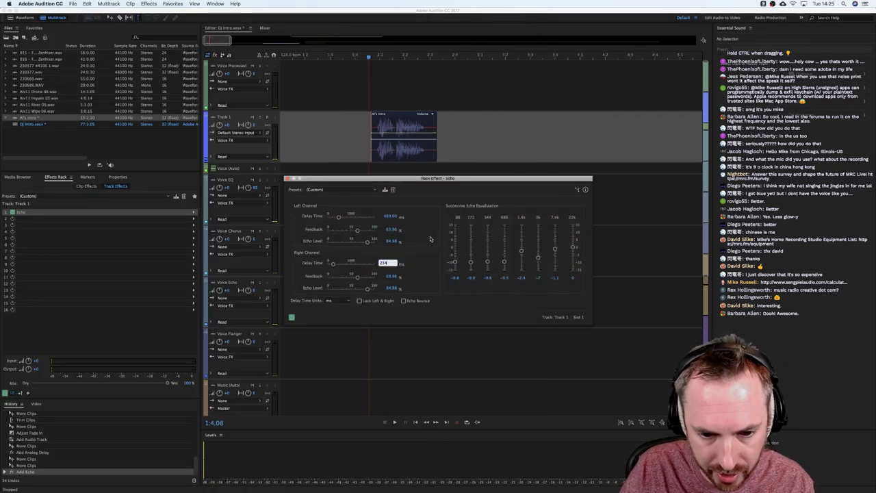
pyautogui.press('Return')
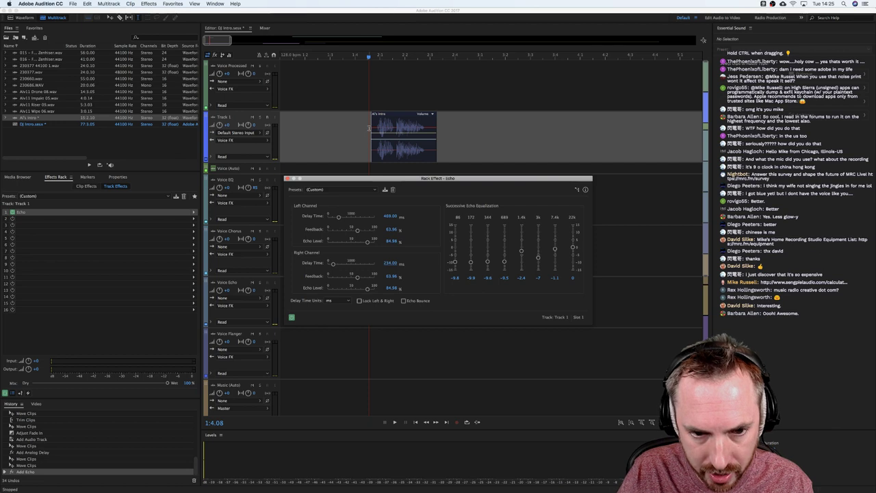
pyautogui.press('space')
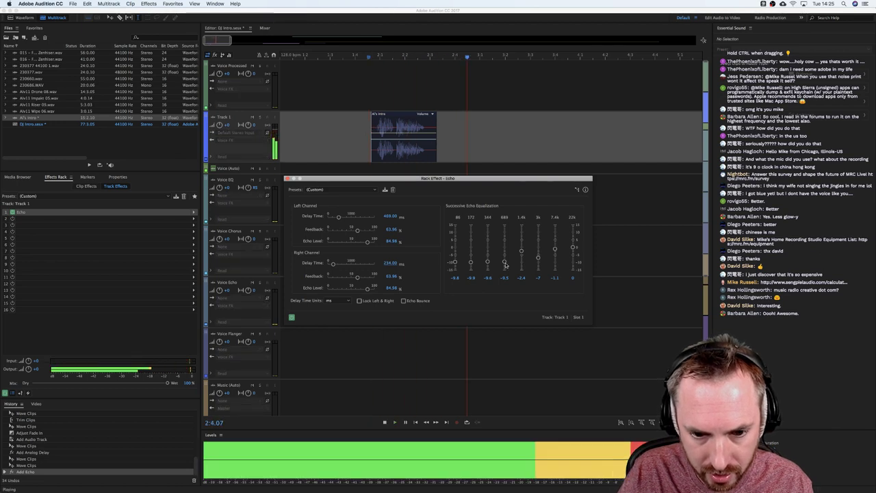
pyautogui.press('space')
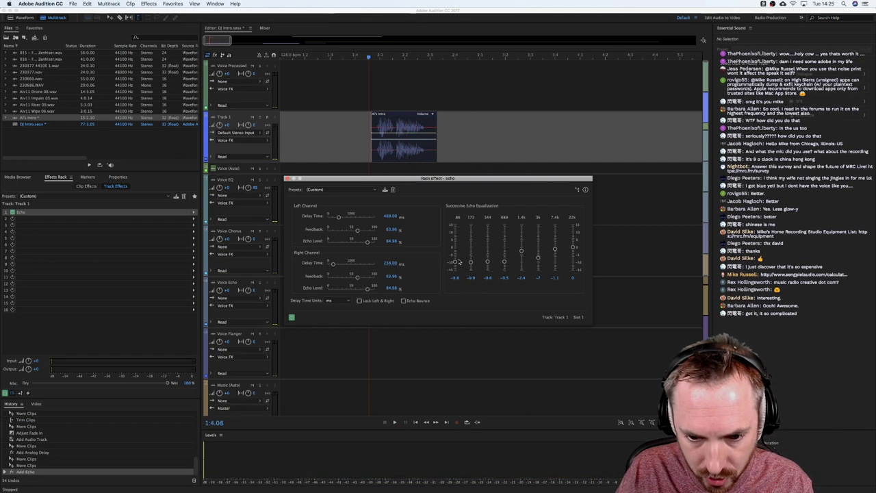
# Raise the four lowest echo equalization bands, lower 7.4k to -2.74 and 22k to about -4.7, and play the voice clip.
pyautogui.moveTo(454, 262); pyautogui.dragTo(489, 252)
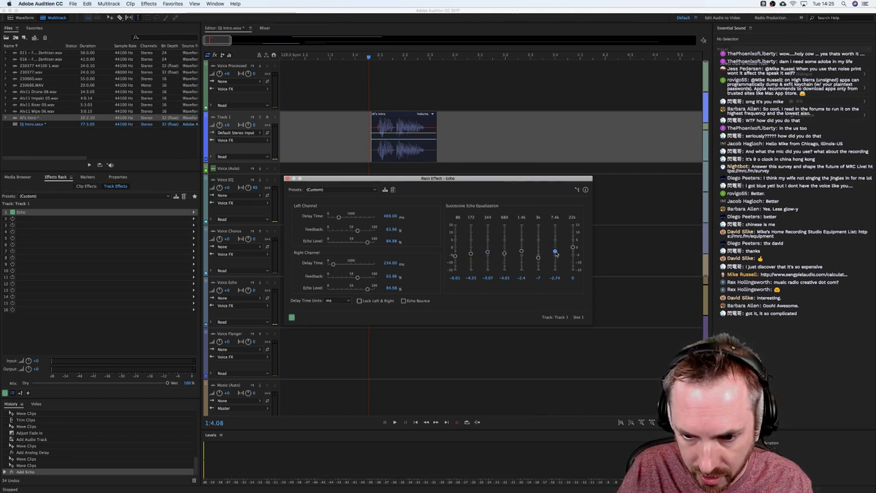
pyautogui.moveTo(573, 247); pyautogui.dragTo(574, 250)
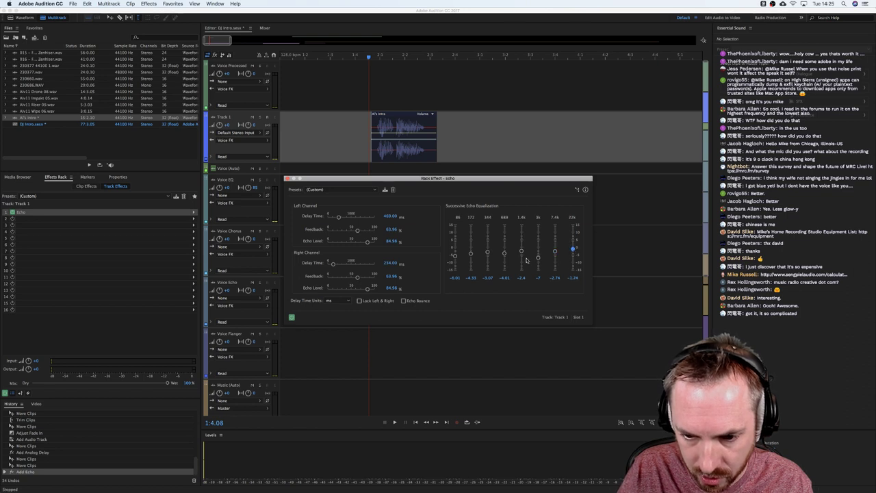
pyautogui.press('space')
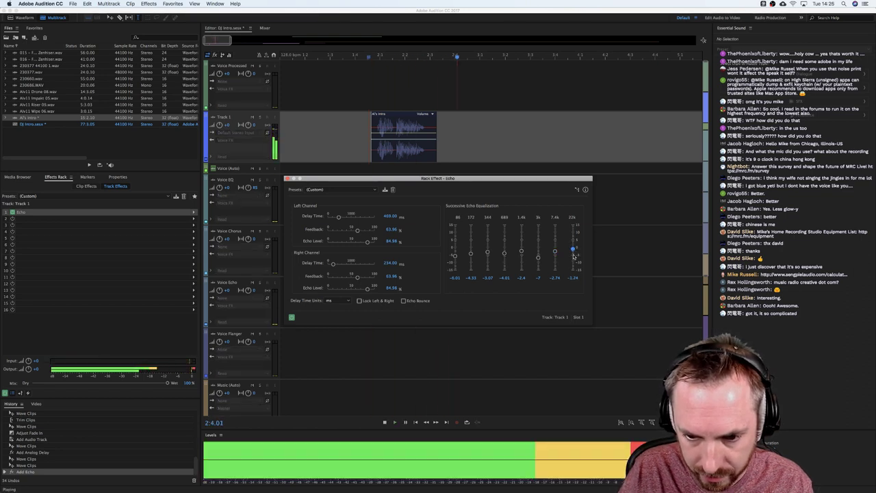
pyautogui.moveTo(574, 256); pyautogui.dragTo(574, 261)
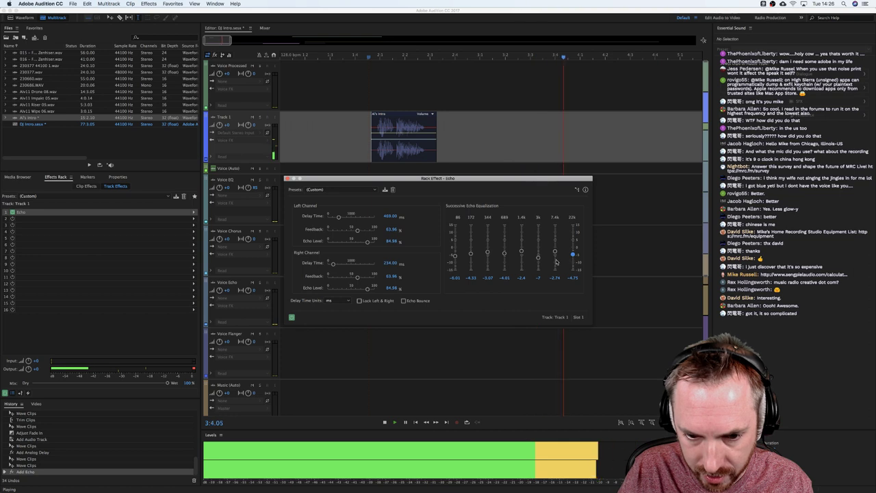
pyautogui.press('space')
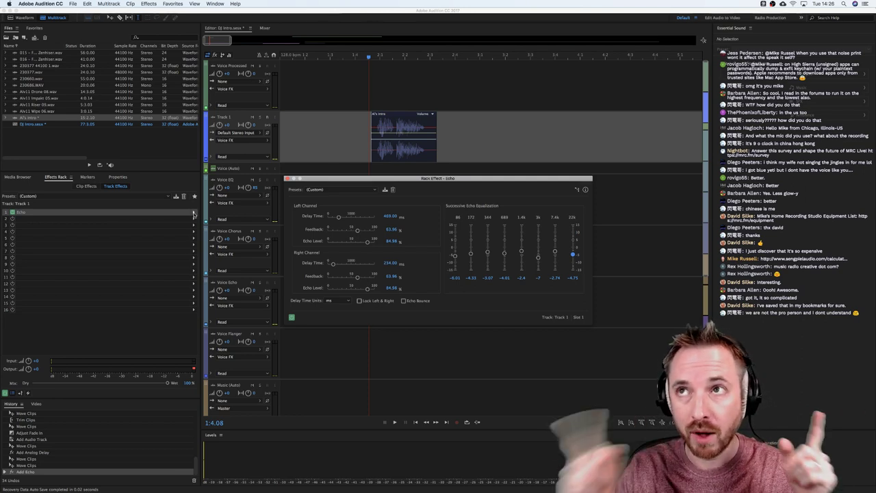
# Play the Track 1 voice clip from slightly before its start to review the equalized echo.
pyautogui.click(358, 120)
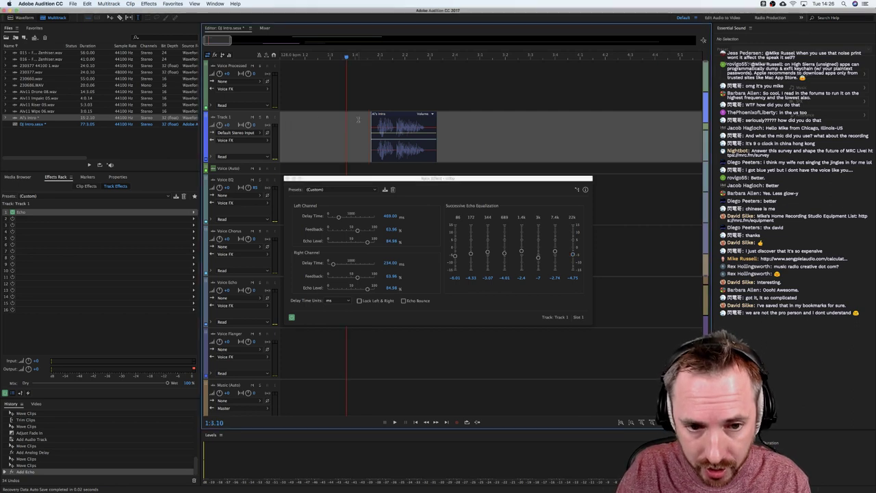
pyautogui.press('space')
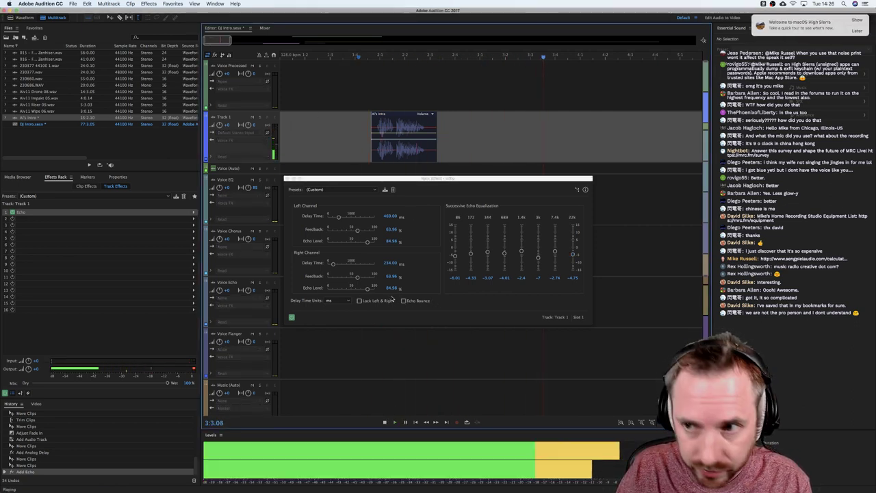
pyautogui.press('space')
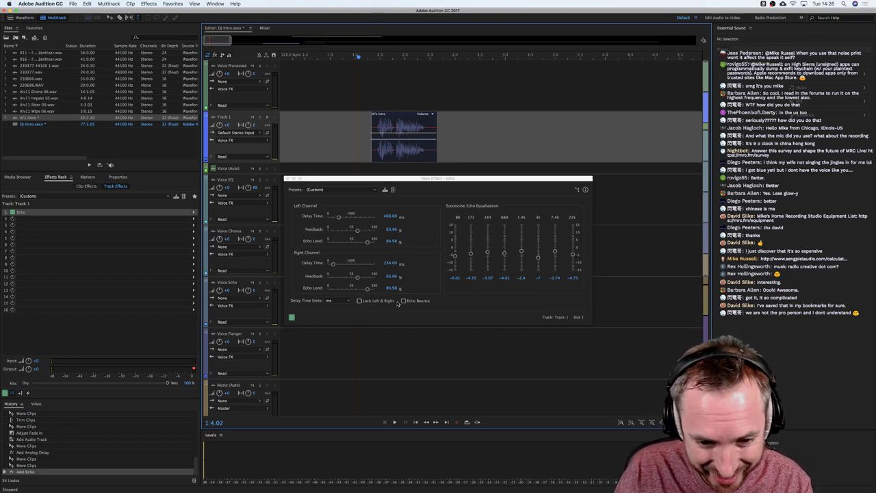
# Enable Echo Bounce and switch the Echo delay time units to beats.
pyautogui.click(403, 301)
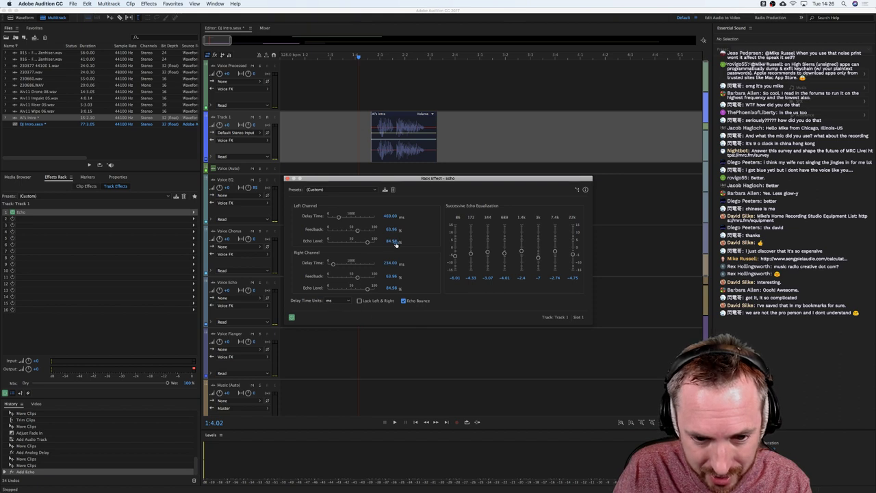
pyautogui.click(346, 301)
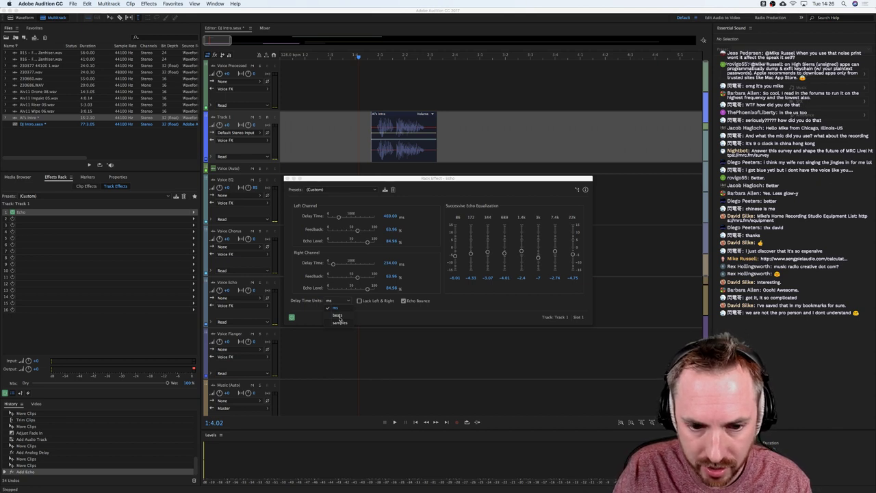
pyautogui.click(338, 315)
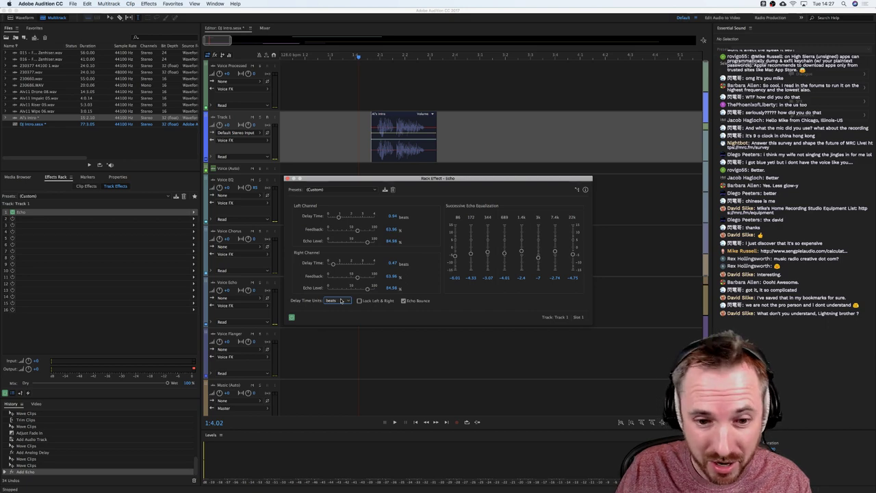
# Switch to Chrome, close the BPM calculator window, and return to the Echo settings in Audition.
pyautogui.click(256, 479)
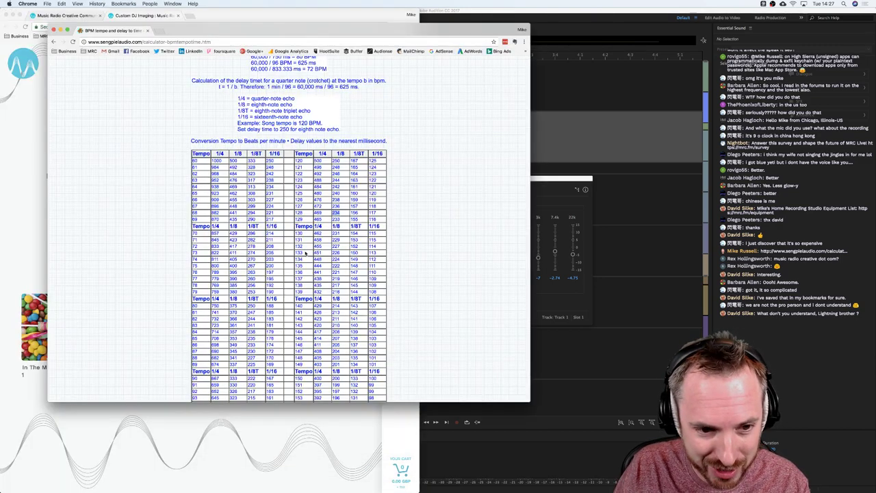
pyautogui.click(55, 30)
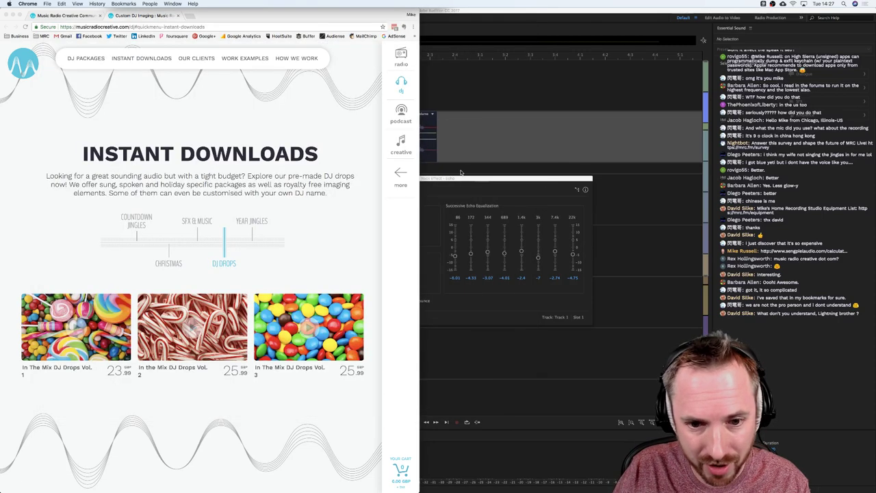
pyautogui.click(459, 180)
# Set Echo's delay time to 1 beat for the left channel and 0.5 beats for the right, and play the voice clip.
pyautogui.click(394, 216)
pyautogui.write('1')
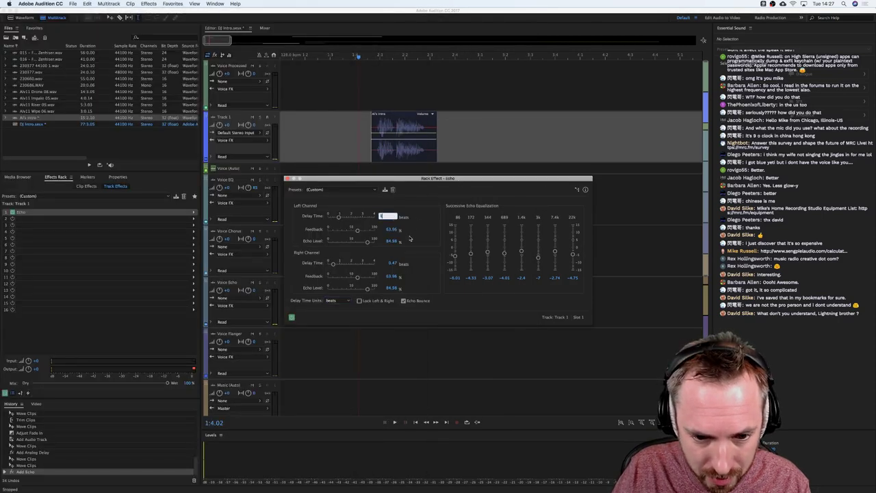
pyautogui.click(393, 265)
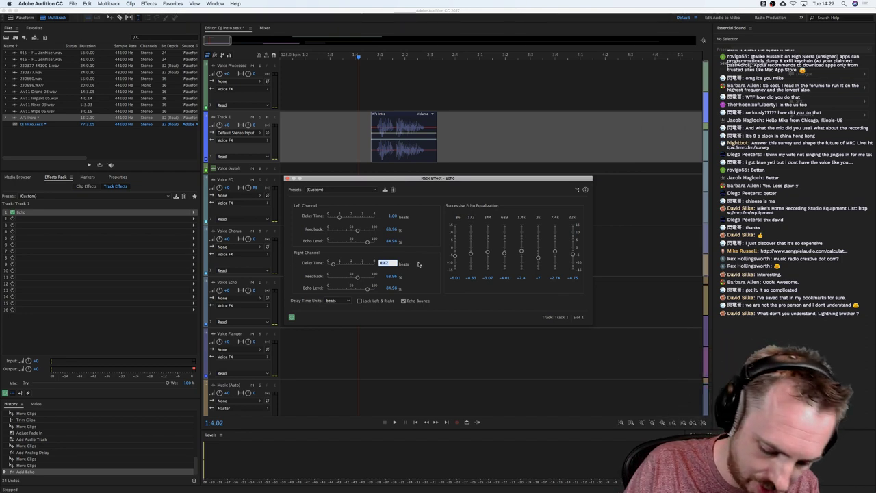
pyautogui.write('0.5')
pyautogui.press('Return')
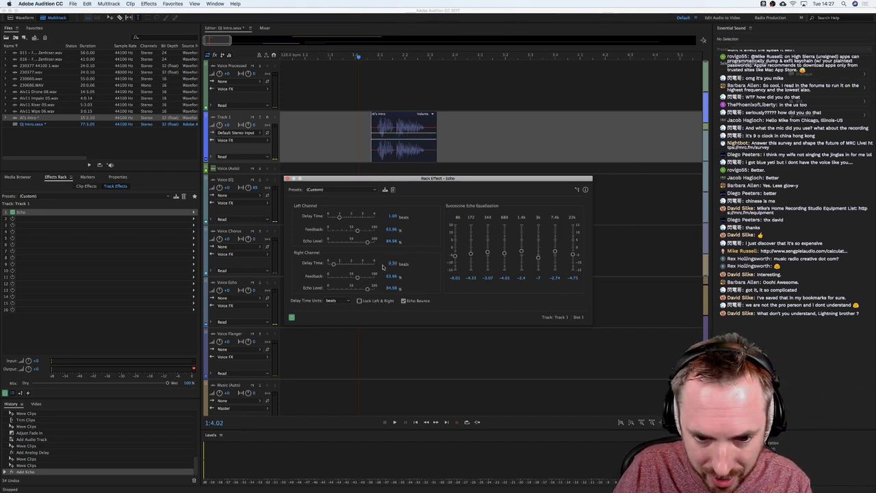
pyautogui.press('space')
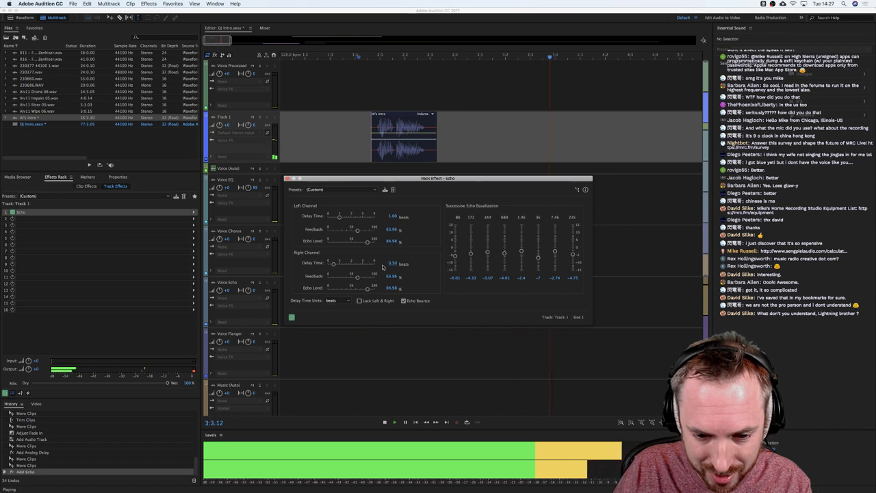
# Stop playback and compare Echo's delay times in milliseconds and in beats, leaving the delay time units on beats.
pyautogui.press('space')
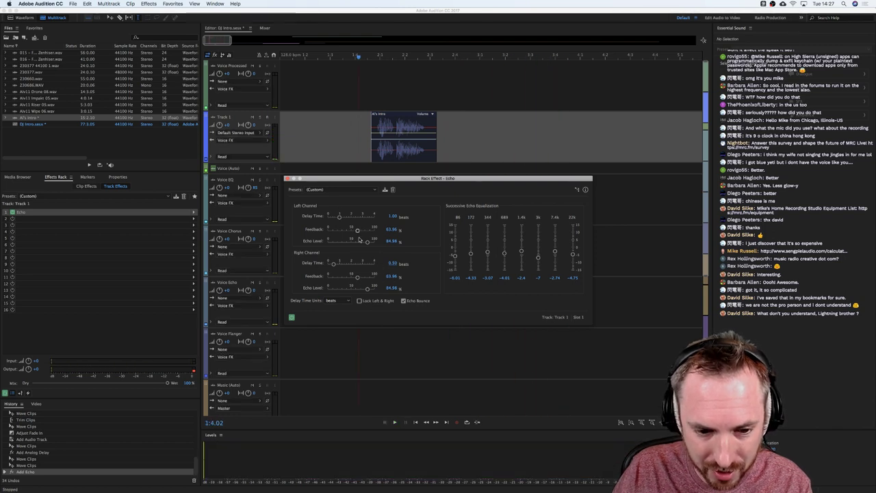
pyautogui.click(332, 301)
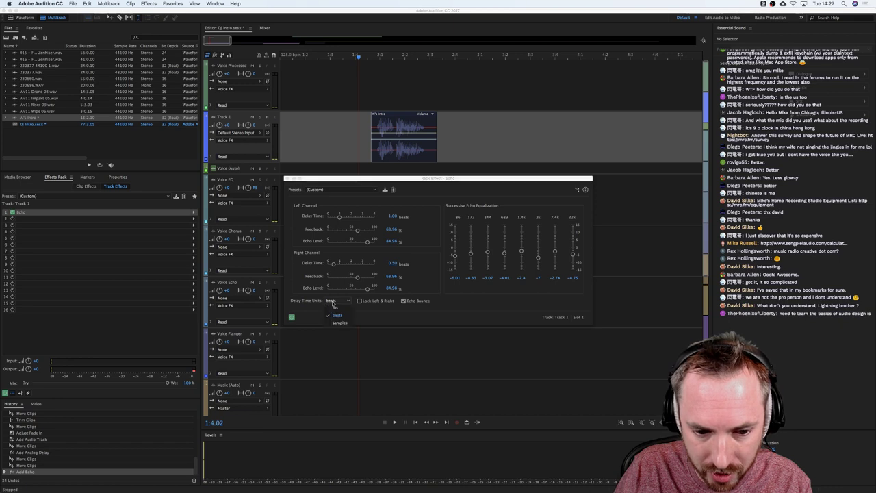
pyautogui.click(334, 309)
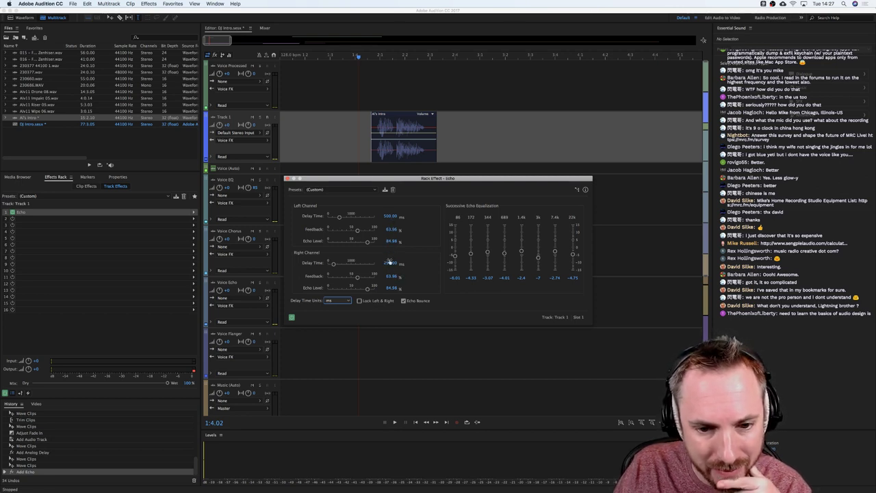
pyautogui.click(347, 302)
pyautogui.click(346, 315)
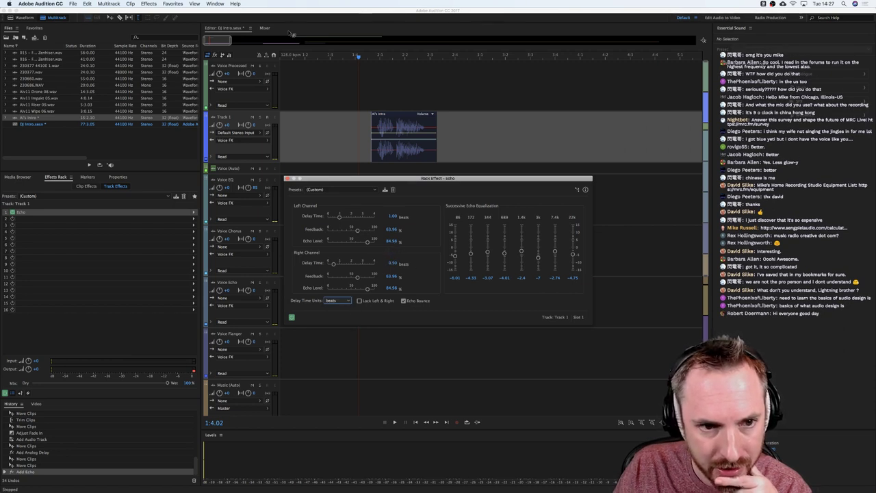
# Check the tempo in the Time Display preferences and leave them without changes.
pyautogui.rightClick(293, 55)
pyautogui.moveTo(314, 59)
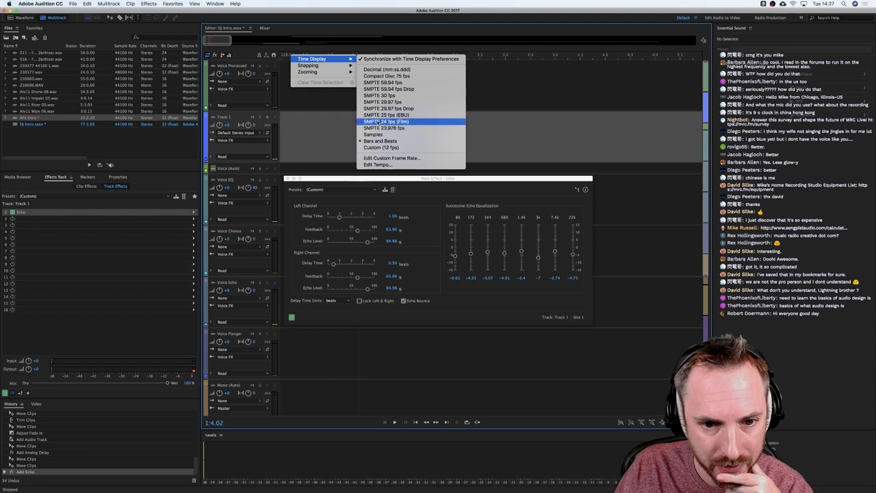
pyautogui.click(450, 165)
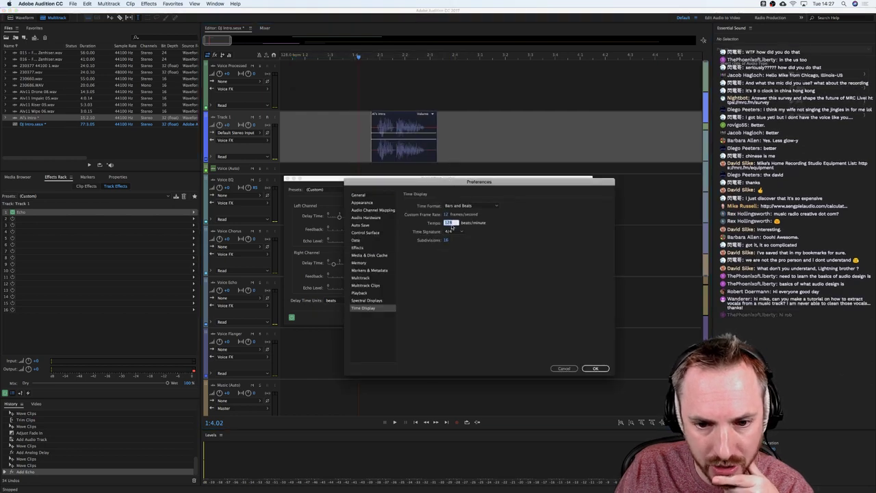
pyautogui.click(563, 368)
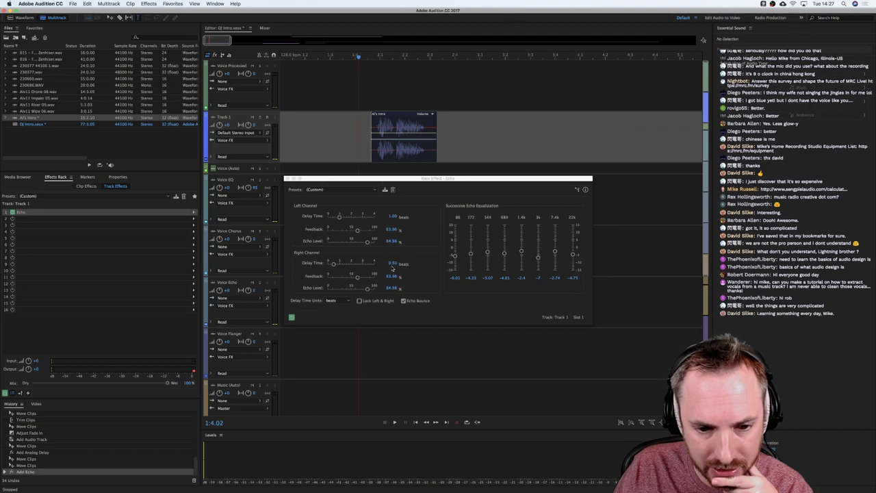
# Remove the Echo effect from Track 1 and add a fresh Echo in the first effect slot.
pyautogui.click(288, 178)
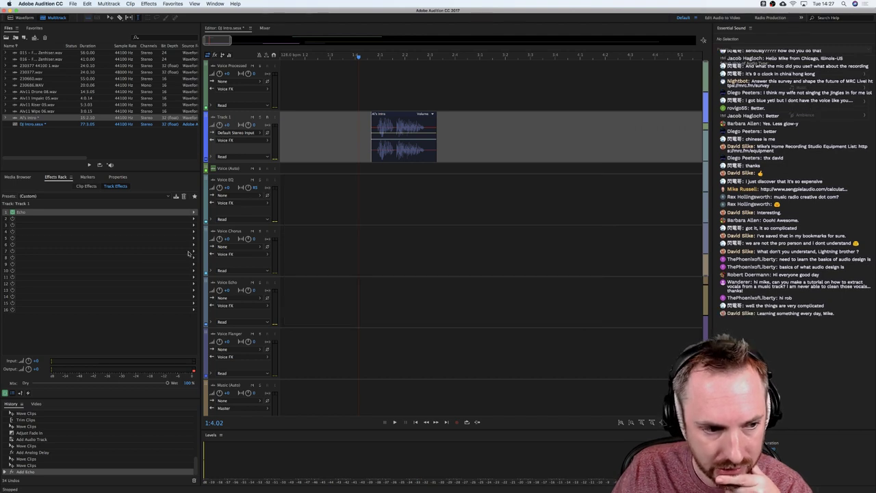
pyautogui.press('Delete')
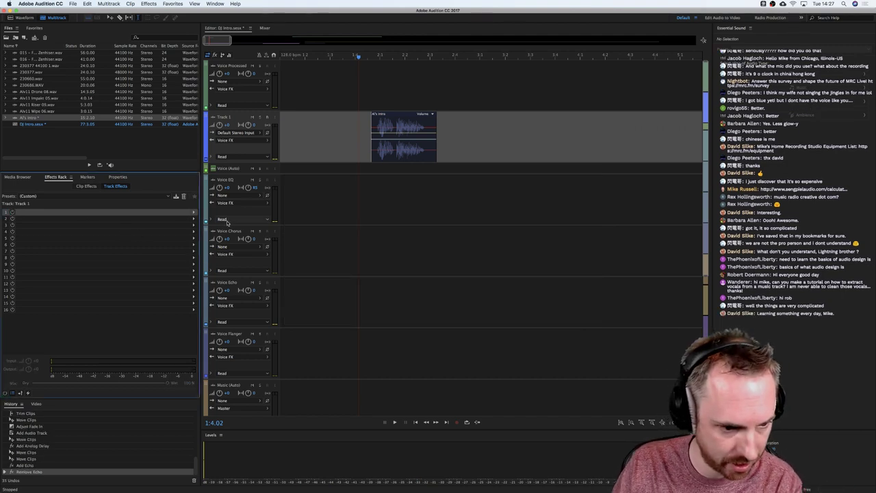
pyautogui.click(194, 213)
pyautogui.moveTo(235, 251)
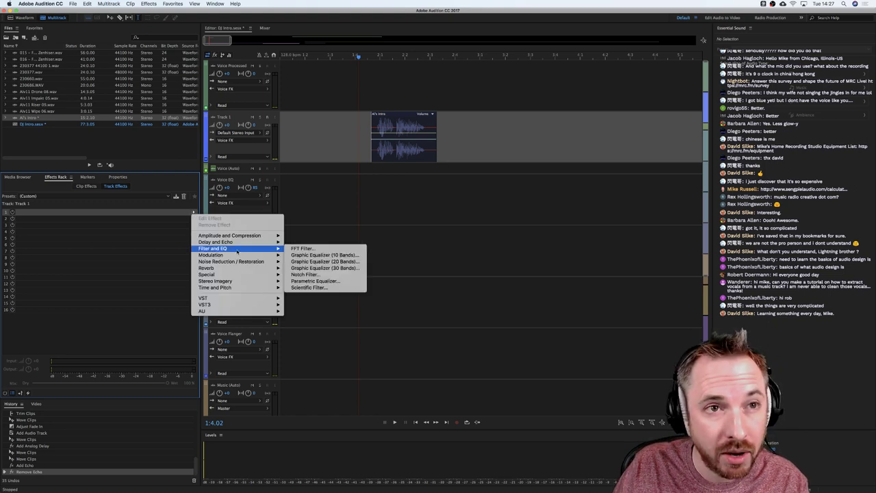
pyautogui.moveTo(267, 242)
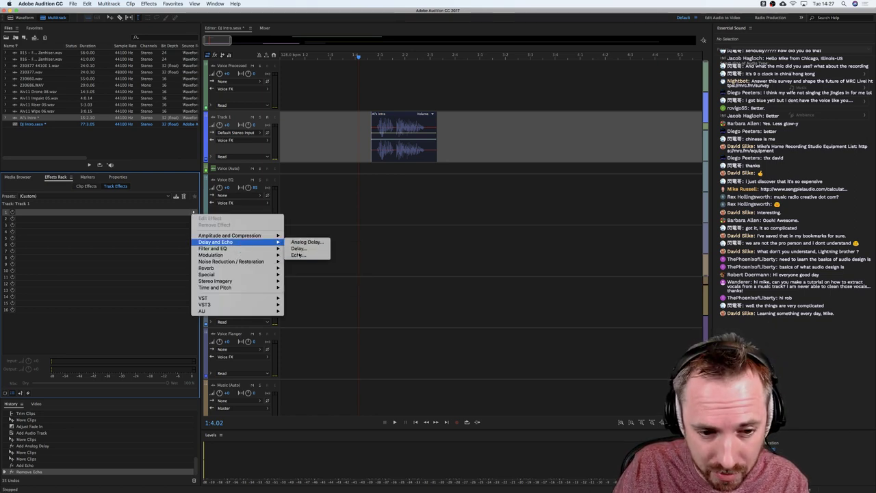
pyautogui.click(297, 255)
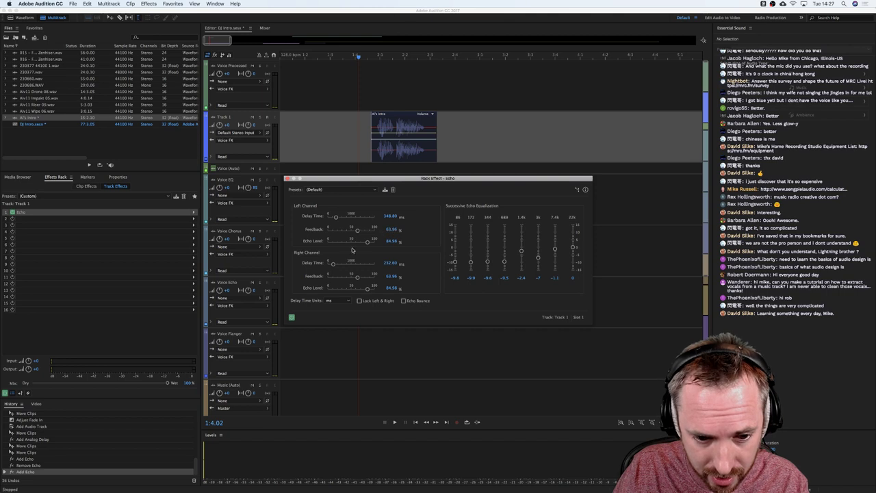
# Switch Echo's delay time units to beats and set the delay to 1 beat on the left channel and 0.5 on the right.
pyautogui.click(345, 300)
pyautogui.click(339, 316)
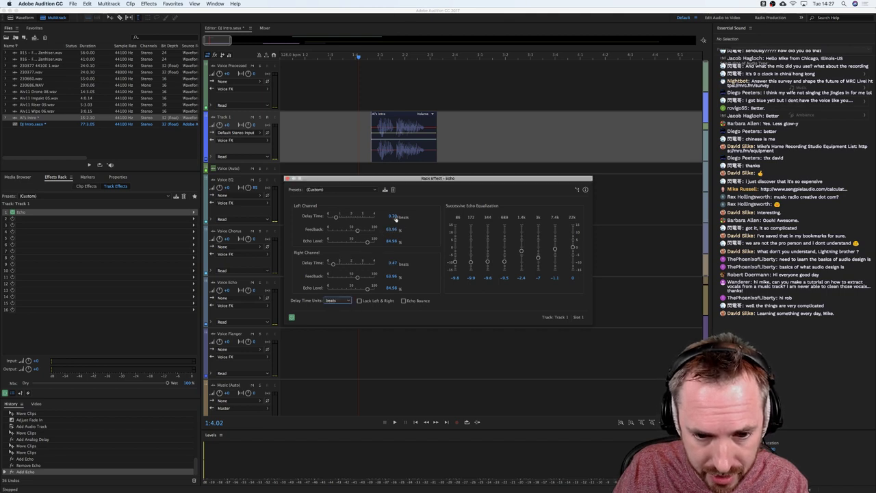
pyautogui.click(394, 262)
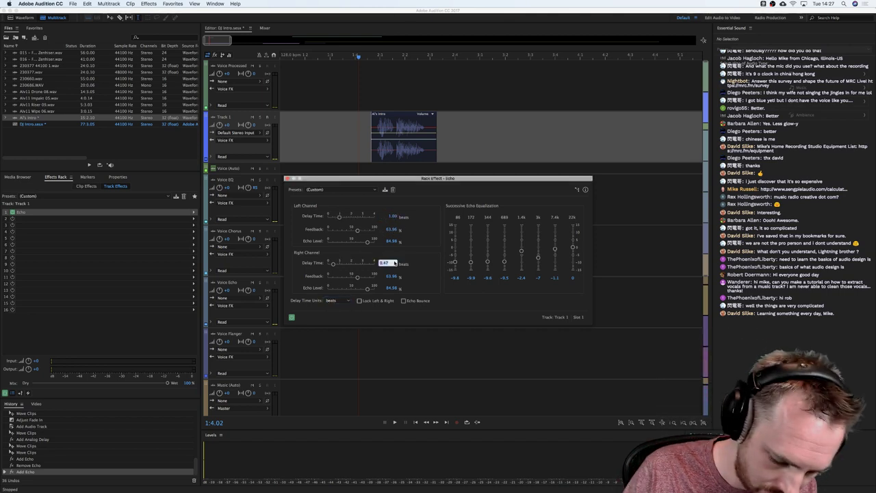
pyautogui.write('0.5')
pyautogui.press('Return')
# Compare Echo's delay times in milliseconds and beats against the ruler's tempo, leaving the units on milliseconds.
pyautogui.click(344, 301)
pyautogui.click(341, 308)
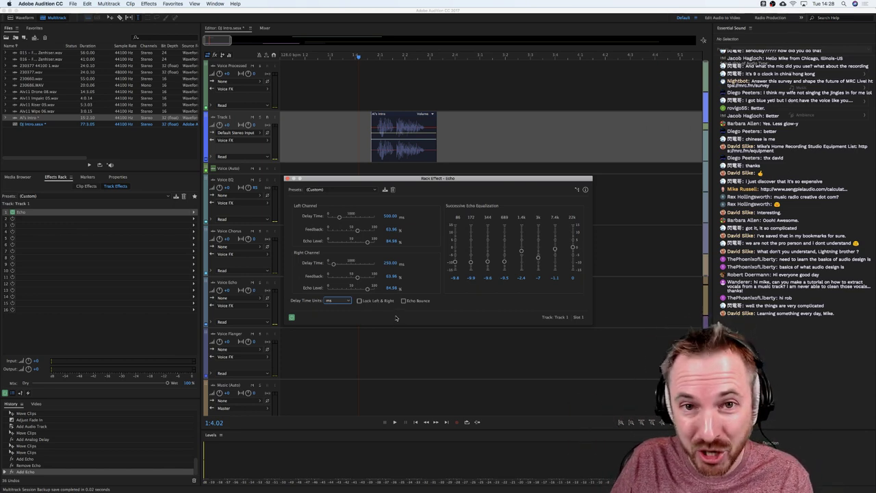
pyautogui.click(344, 303)
pyautogui.click(340, 315)
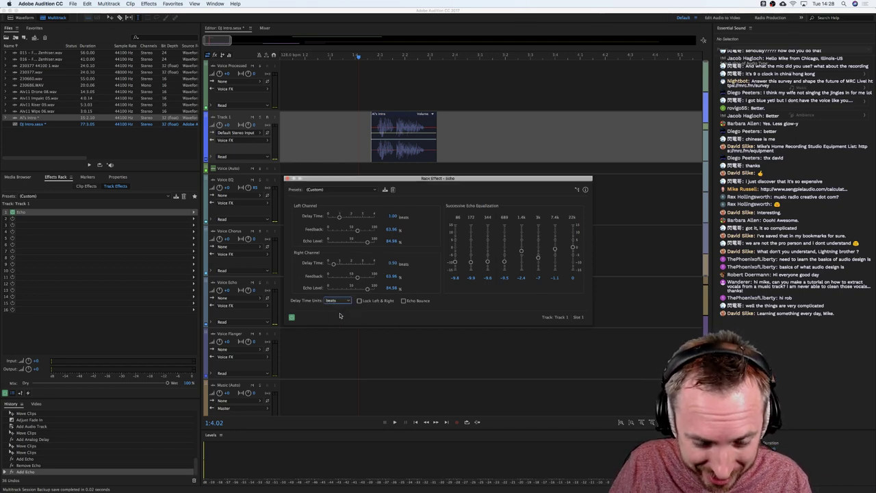
pyautogui.click(342, 304)
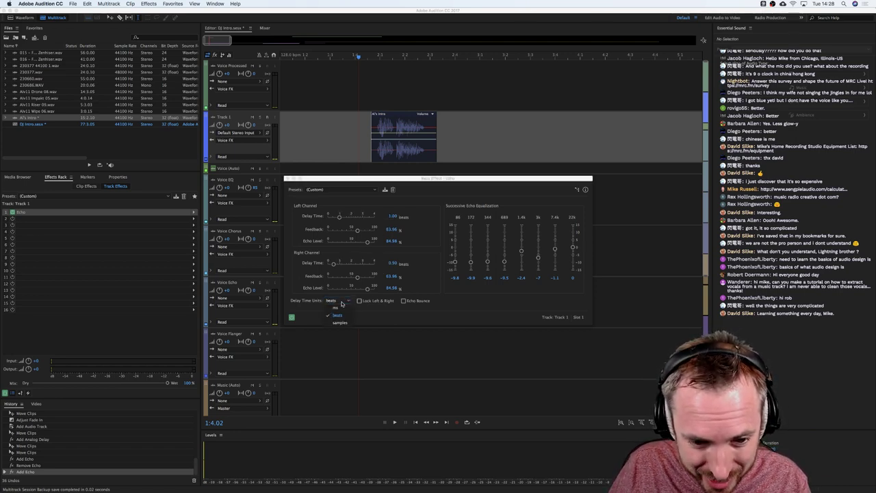
pyautogui.click(341, 308)
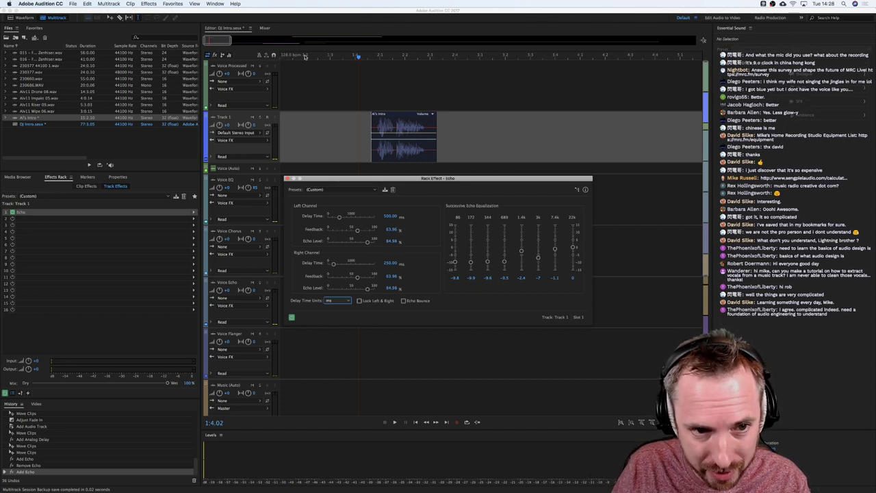
pyautogui.rightClick(296, 57)
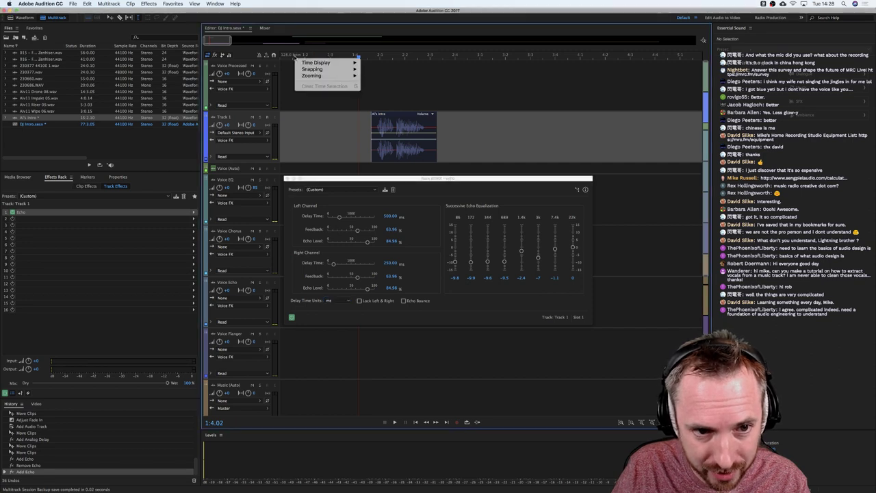
pyautogui.click(295, 57)
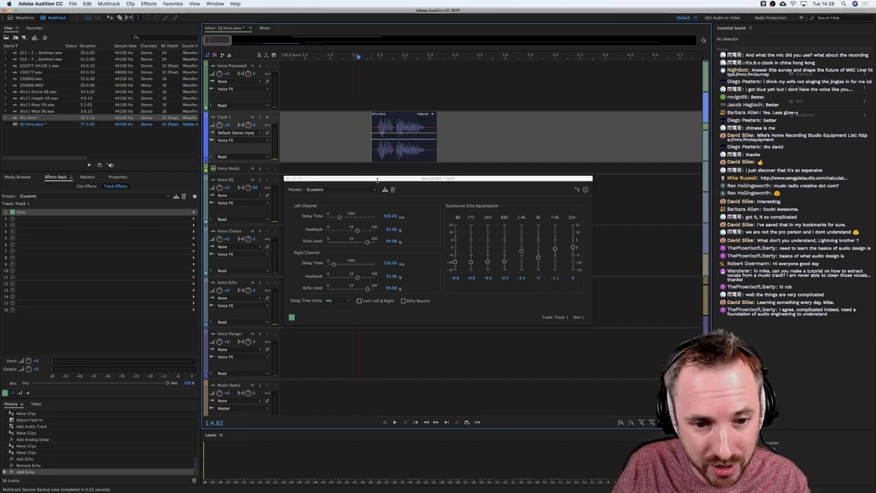
# Set Echo's left delay time to 469 ms, calculate 469/2 in the system search, and set the right delay time to 234 ms.
pyautogui.click(391, 215)
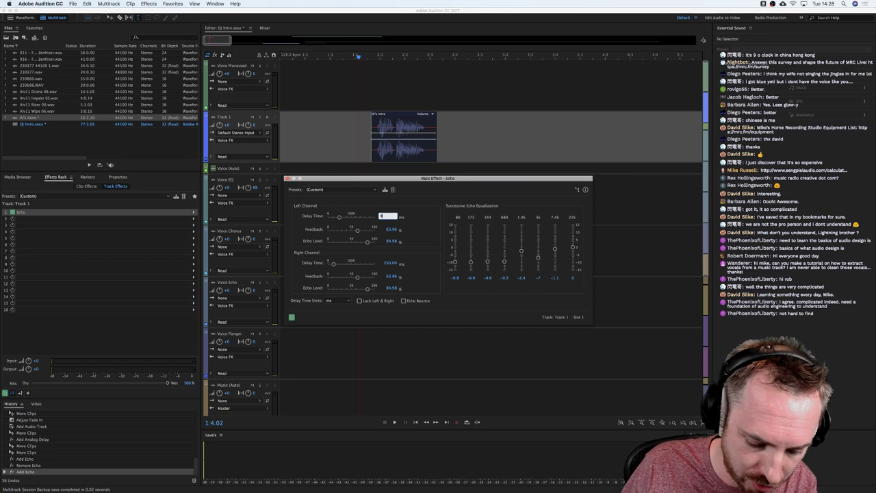
pyautogui.write('469')
pyautogui.press('Return')
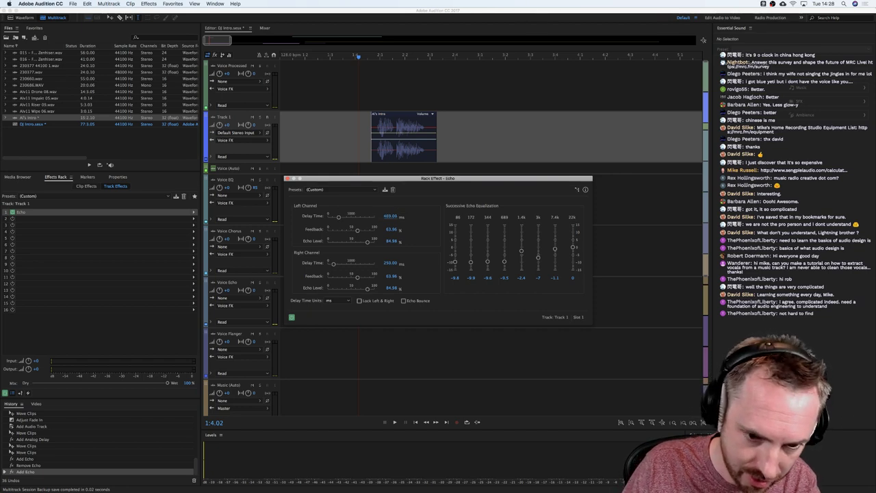
pyautogui.press('super+space')
pyautogui.write('469/2')
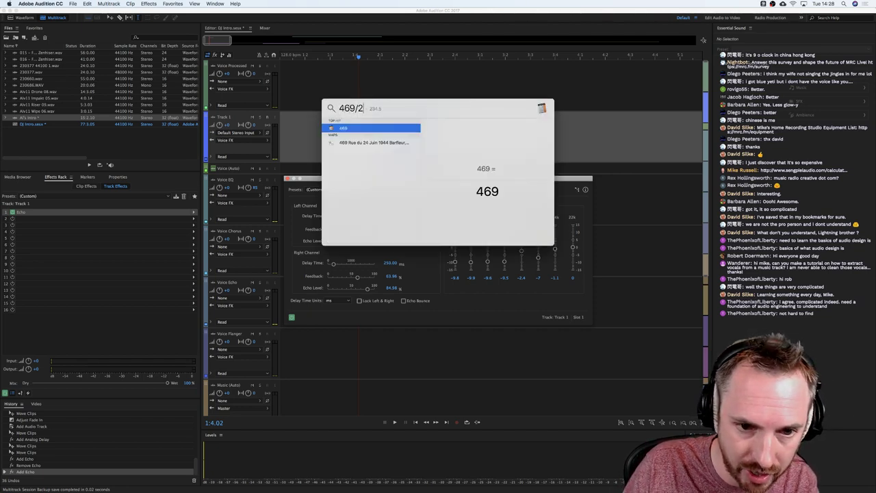
pyautogui.click(435, 284)
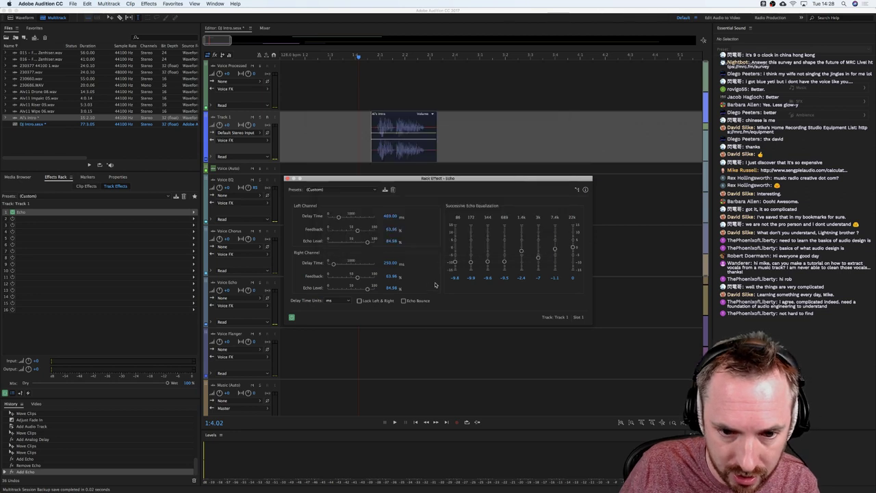
pyautogui.click(390, 263)
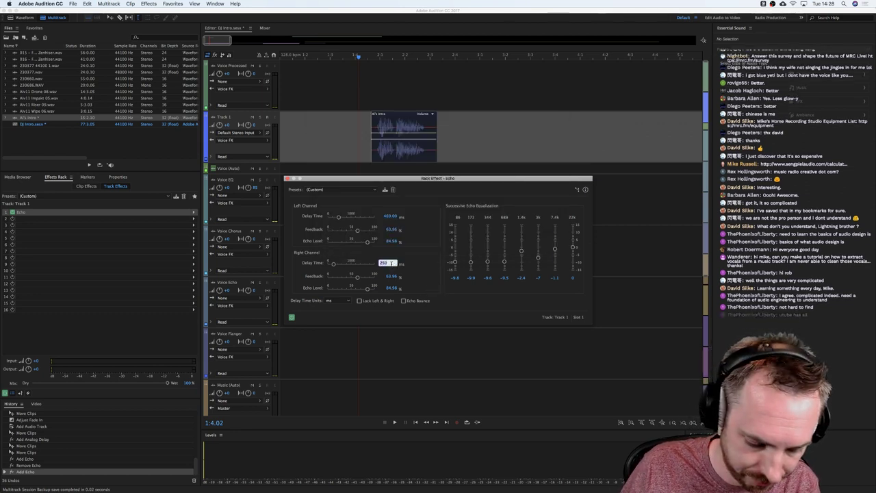
pyautogui.write('234')
pyautogui.press('Return')
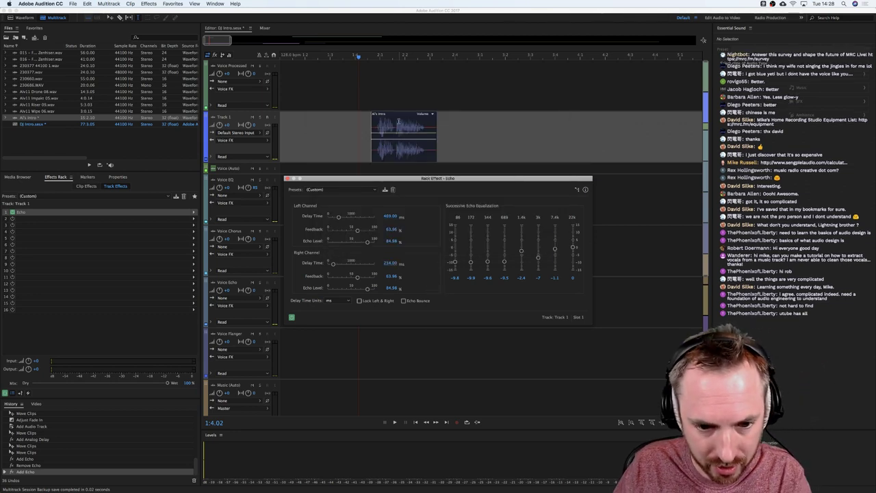
# Play the Track 1 voice clip from slightly before its start to review the echo, then close the Echo settings.
pyautogui.click(354, 133)
pyautogui.press('space')
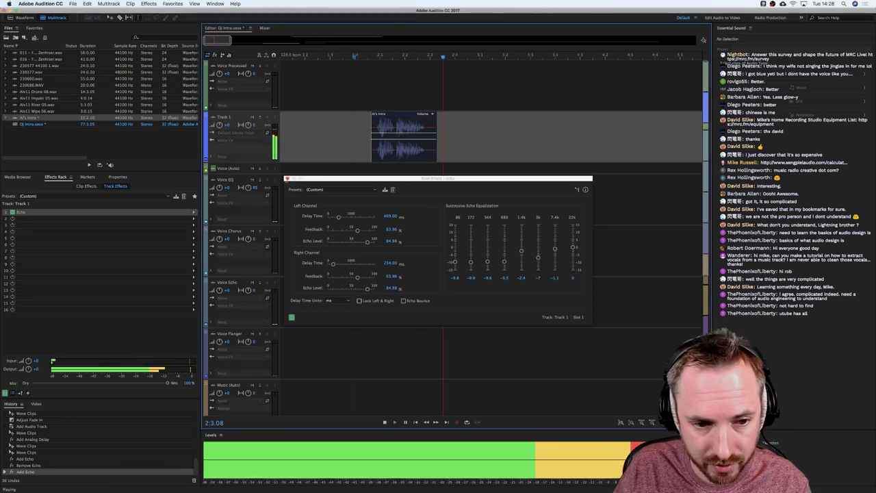
pyautogui.click(288, 178)
pyautogui.press('space')
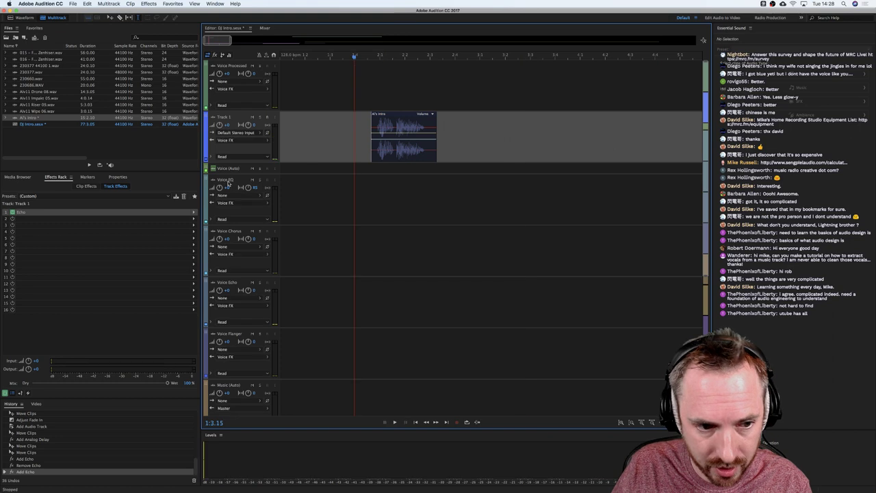
# Reopen Echo, raise the bands from 86 to 688 Hz and lower the 7.4k and 22k bands, and play the voice clip.
pyautogui.doubleClick(132, 211)
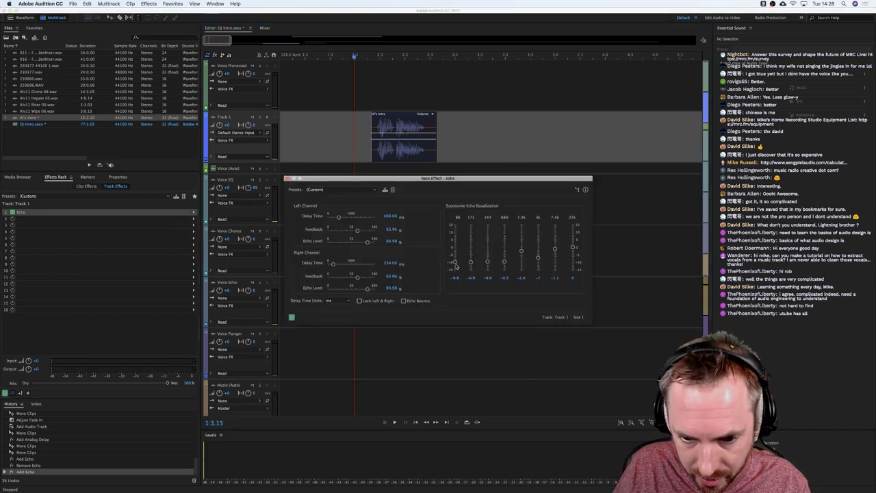
pyautogui.moveTo(454, 263); pyautogui.dragTo(455, 254)
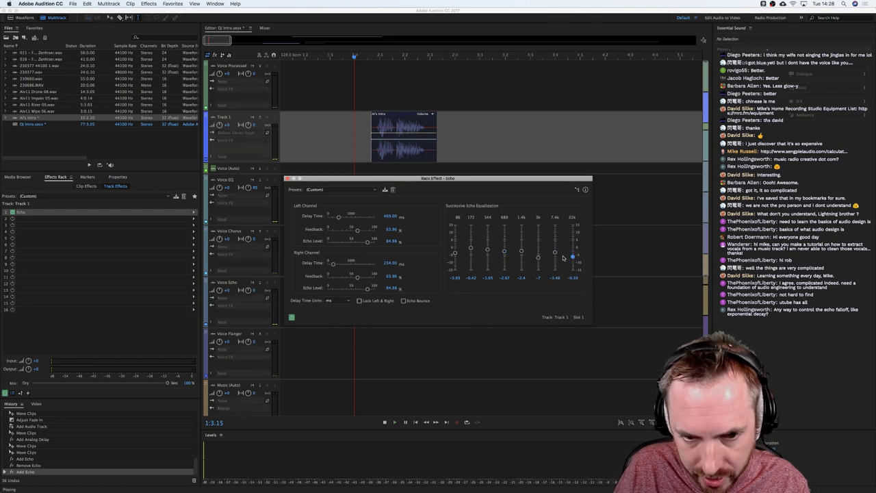
pyautogui.press('space')
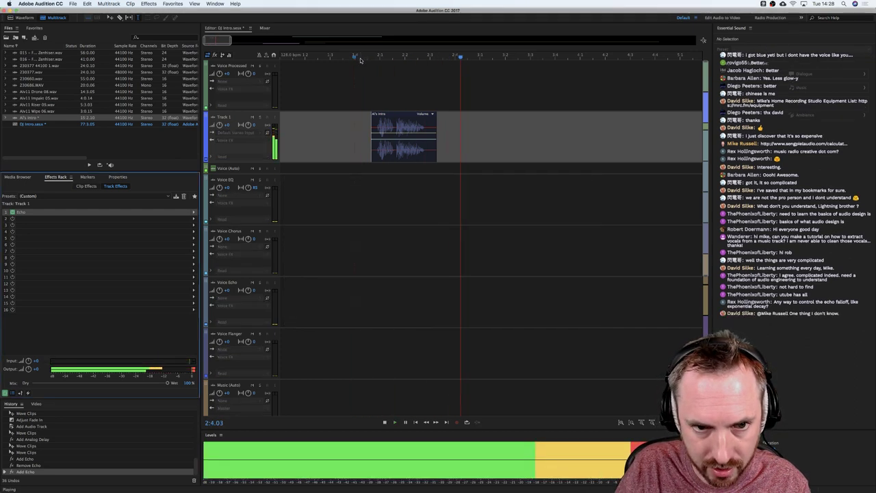
pyautogui.scroll(-5, 360, 59)
pyautogui.press('space')
# Move the long voice clip on Track 1 earlier so it starts shortly after the short opening clip.
pyautogui.moveTo(495, 98); pyautogui.dragTo(340, 142)
pyautogui.click(288, 128)
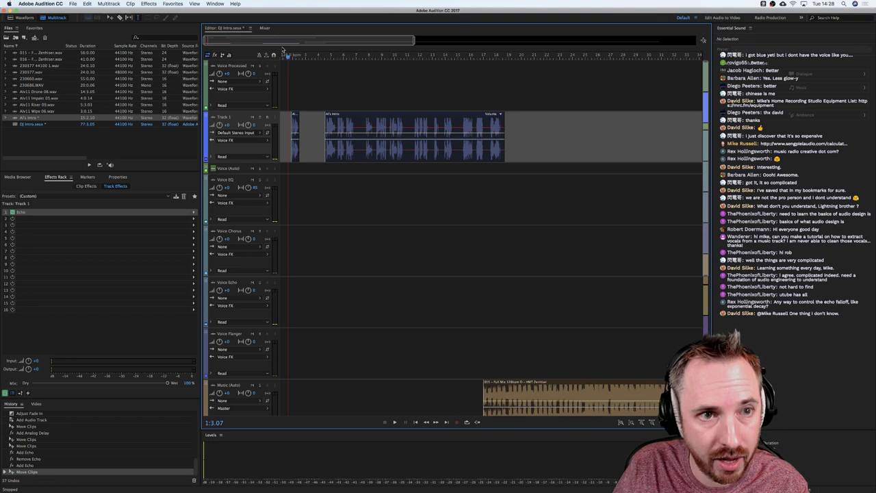
# Copy the short opening voice clip from Track 1 to the Voice Processed track at the same time position.
pyautogui.scroll(5, 280, 55)
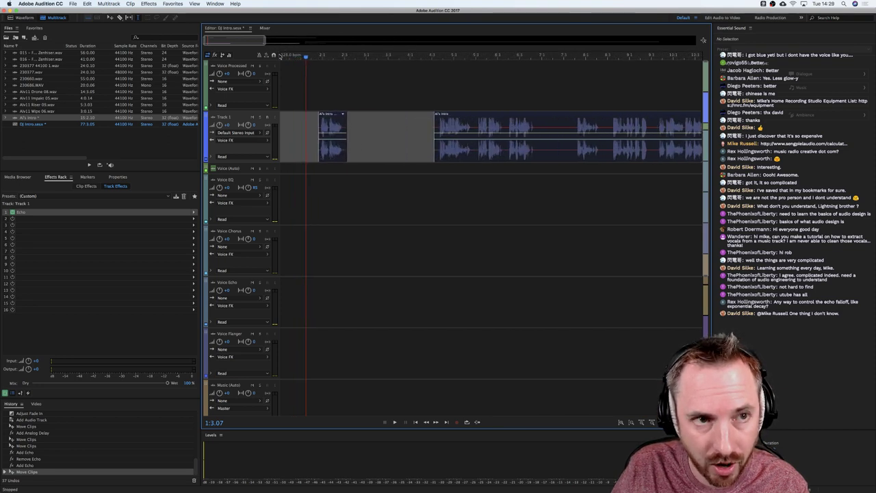
pyautogui.scroll(3, 280, 56)
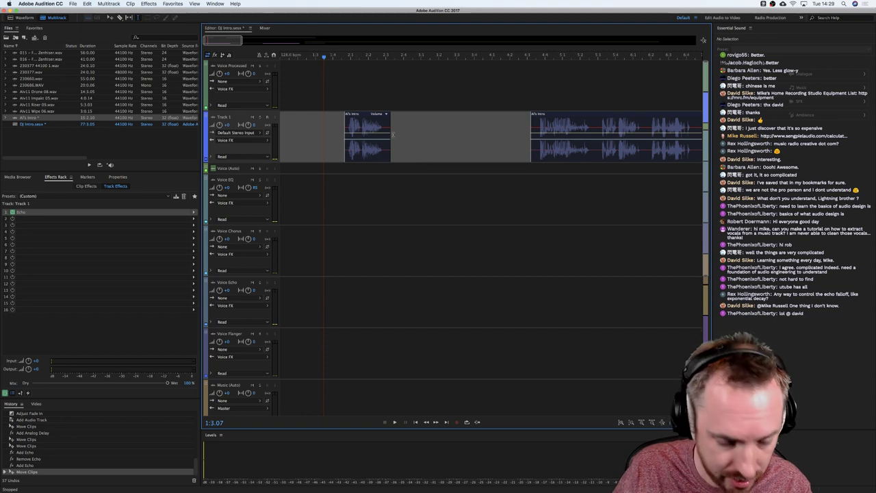
pyautogui.moveTo(366, 128); pyautogui.dragTo(357, 90)
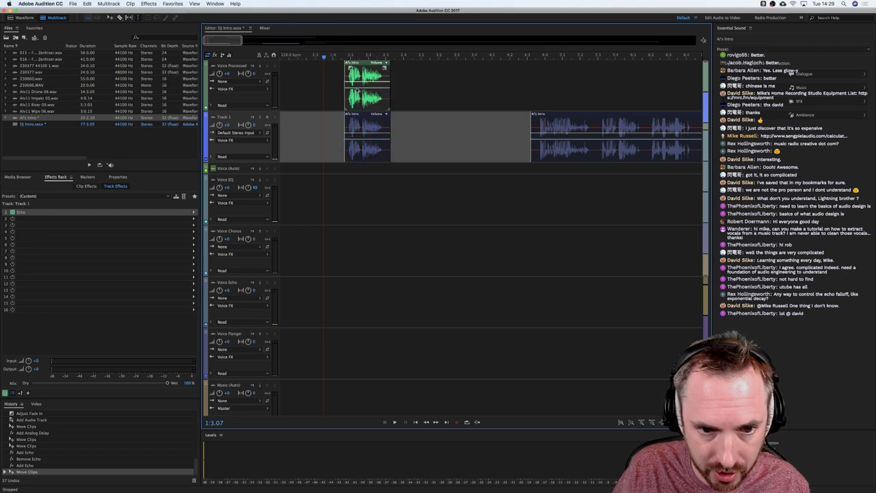
# Complete the opening clip's copy onto Voice Processed and move the long voice clip on Track 1 slightly earlier.
pyautogui.rightClick(363, 83)
pyautogui.click(375, 84)
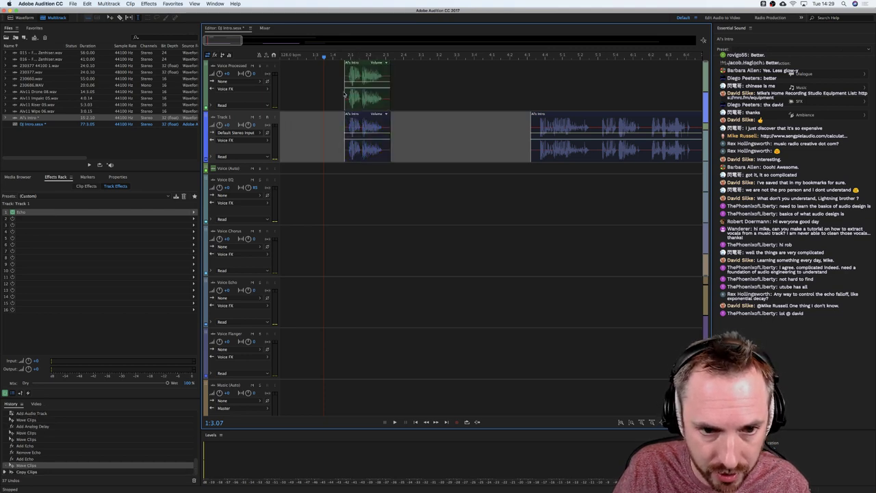
pyautogui.click(333, 92)
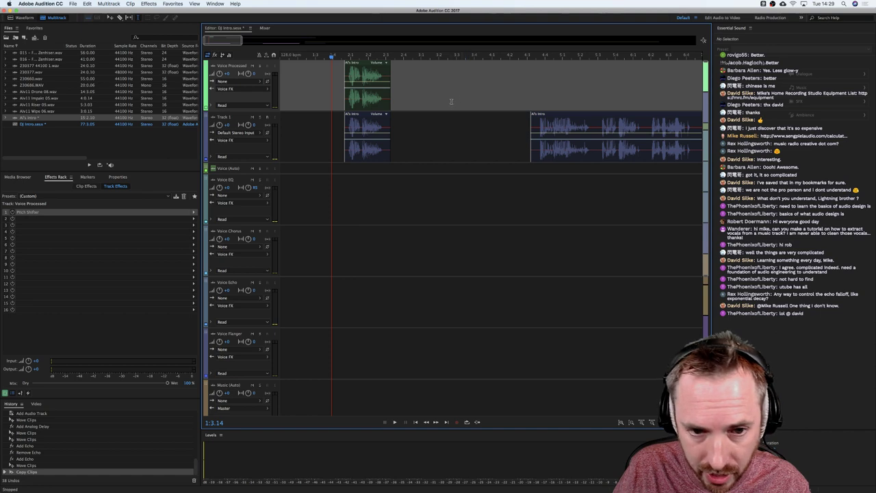
pyautogui.moveTo(539, 152); pyautogui.dragTo(530, 152)
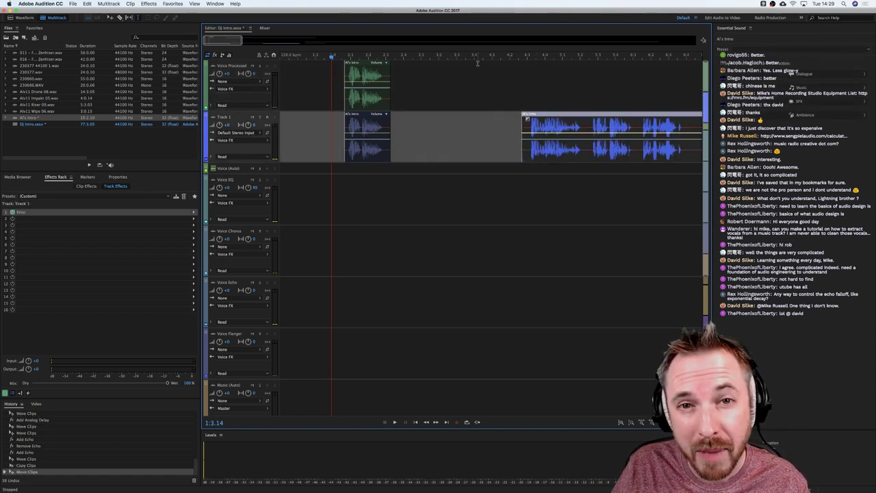
# Play the layered opening voice clips from slightly before their start.
pyautogui.scroll(-2, 451, 58)
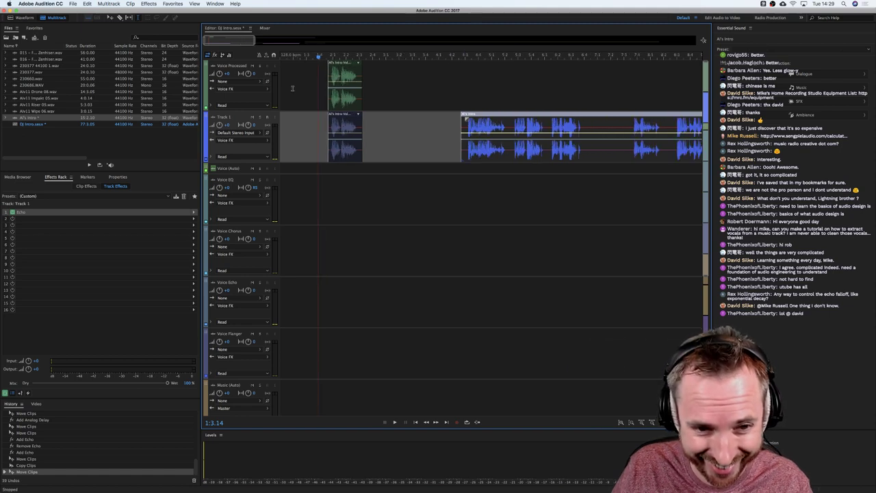
pyautogui.click(306, 89)
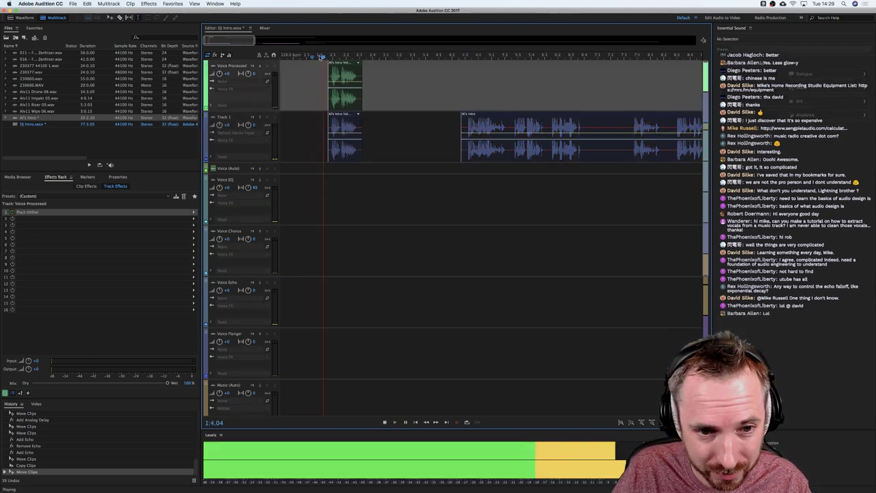
pyautogui.press('space')
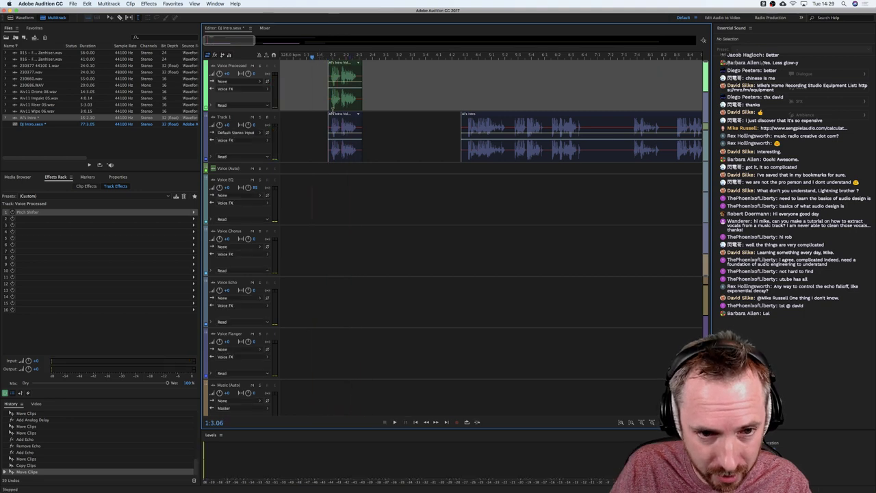
pyautogui.click(306, 91)
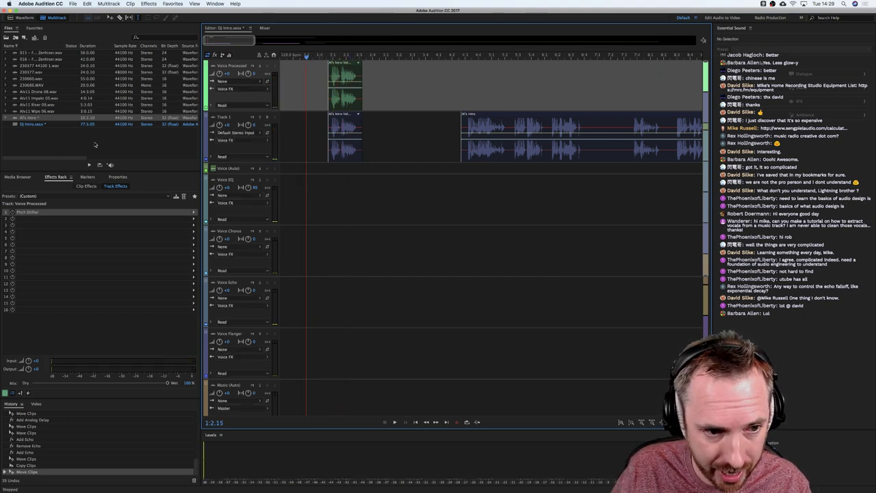
# Enable the Pitch Shifter on Voice Processed, set it to -50 cents, and play the opening clips.
pyautogui.click(12, 212)
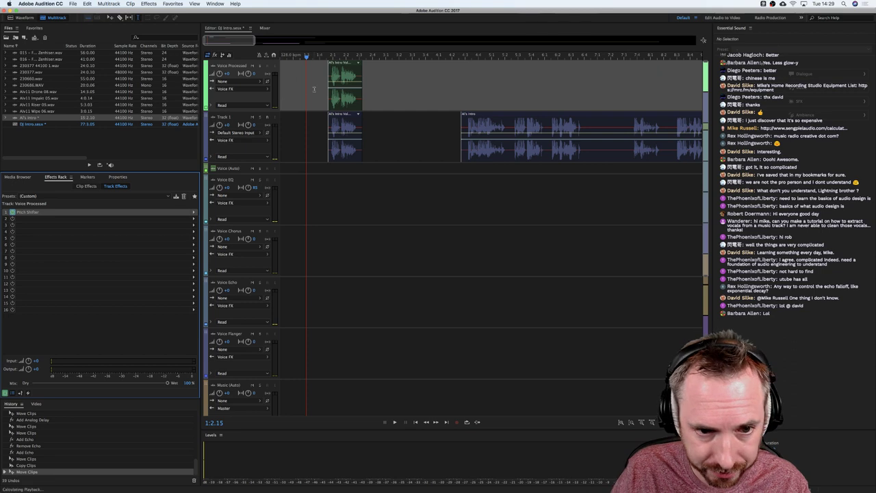
pyautogui.press('space')
pyautogui.doubleClick(27, 212)
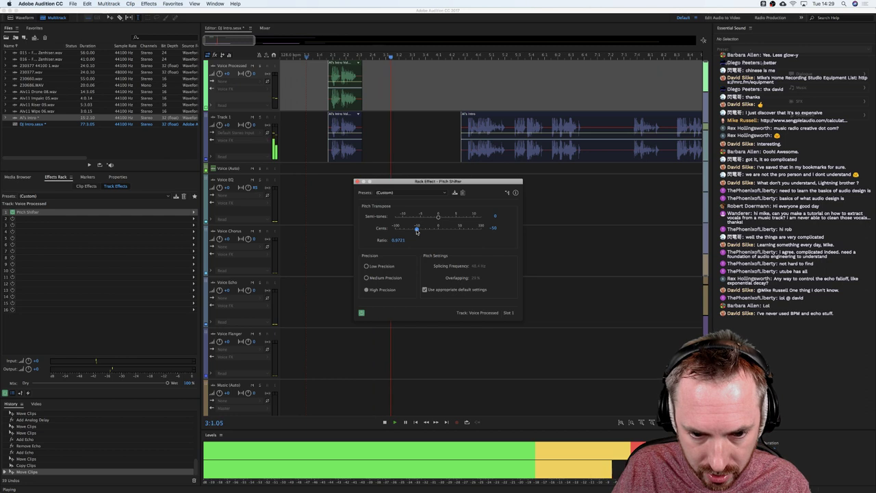
pyautogui.press('space')
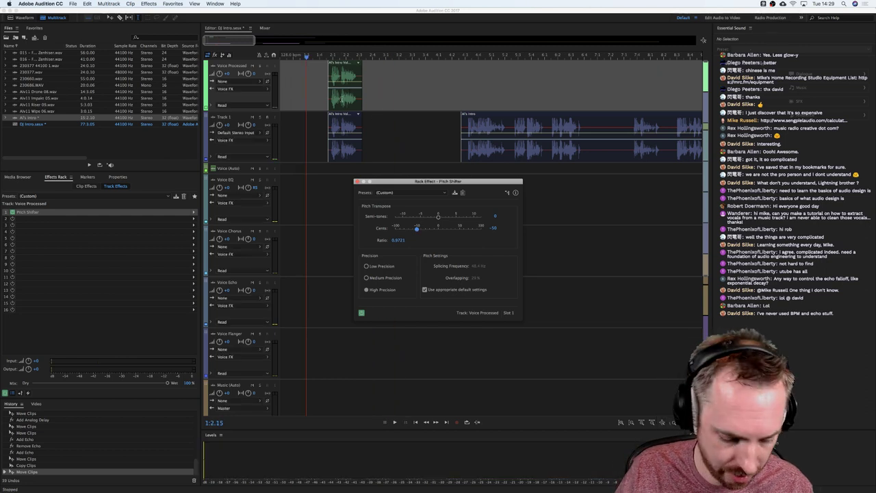
# Add an audio track below Voice Processed holding a copy of its opening clip, and output it to the Voice FX bus.
pyautogui.hotkey('alt', 'a')
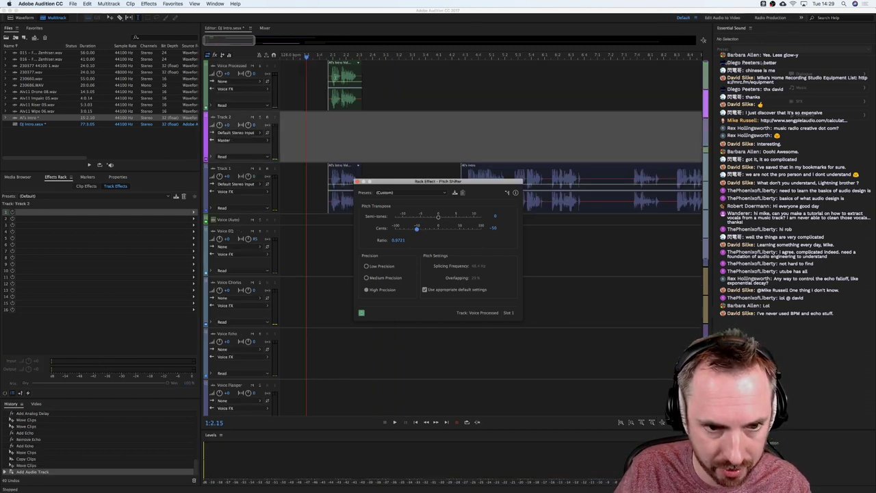
pyautogui.moveTo(341, 68); pyautogui.dragTo(341, 121)
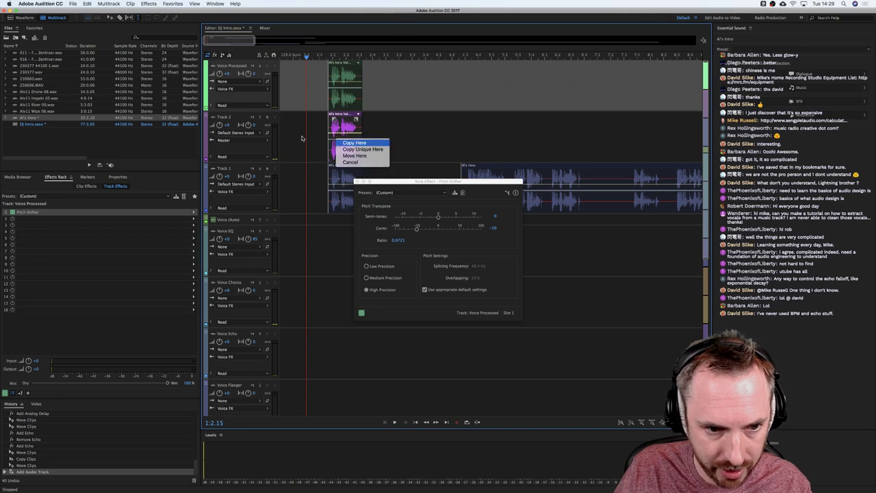
pyautogui.click(249, 140)
pyautogui.moveTo(289, 166)
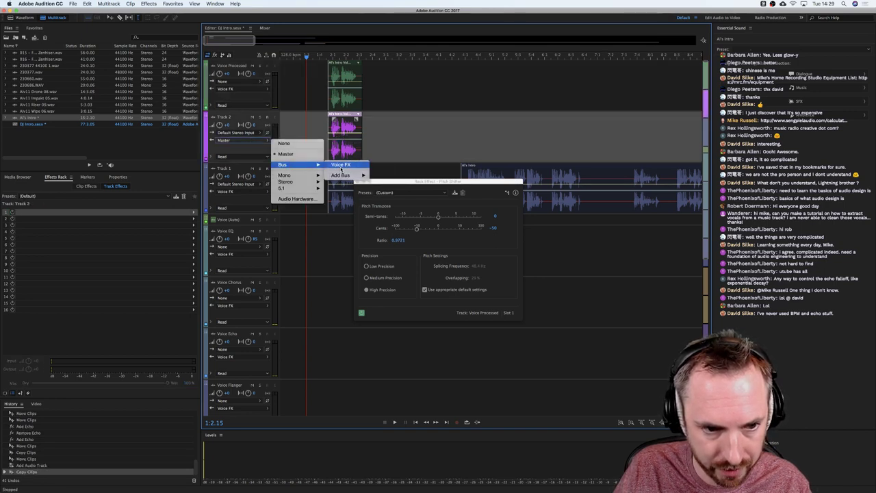
pyautogui.click(341, 165)
pyautogui.click(324, 137)
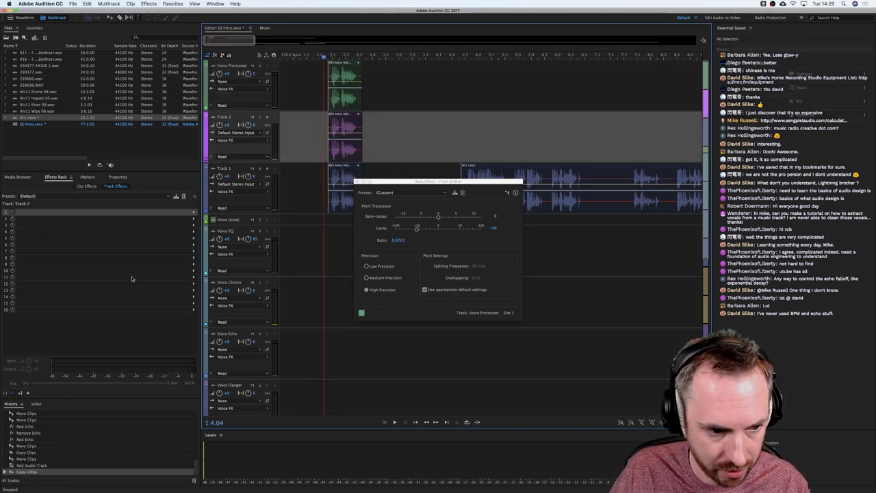
# Add a Pitch Shifter set to -75 cents on Track 2 and play the layered clips.
pyautogui.click(193, 213)
pyautogui.moveTo(226, 287)
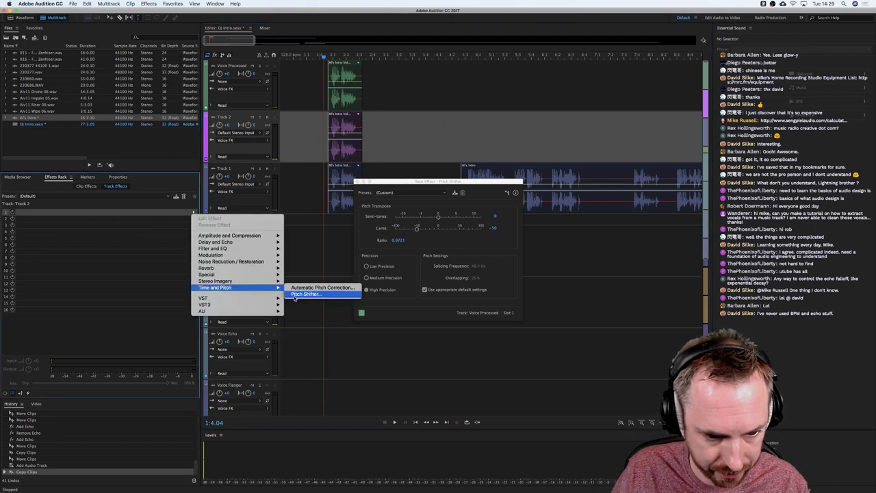
pyautogui.click(356, 293)
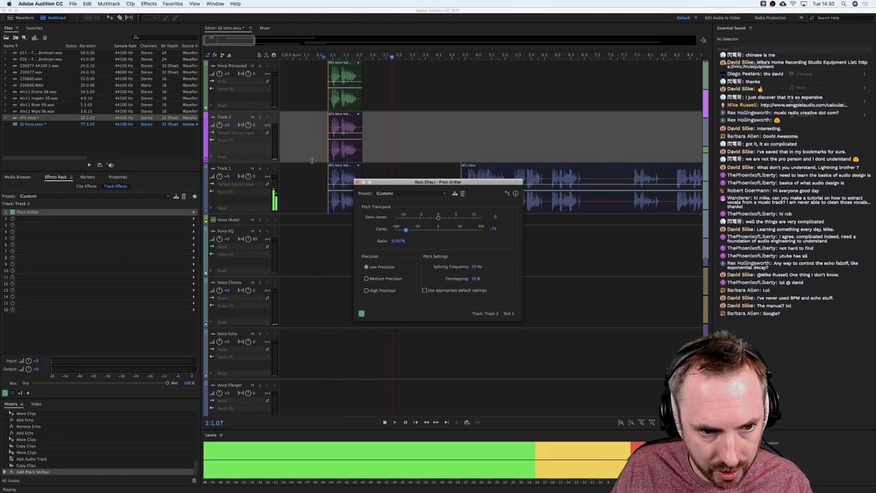
pyautogui.press('space')
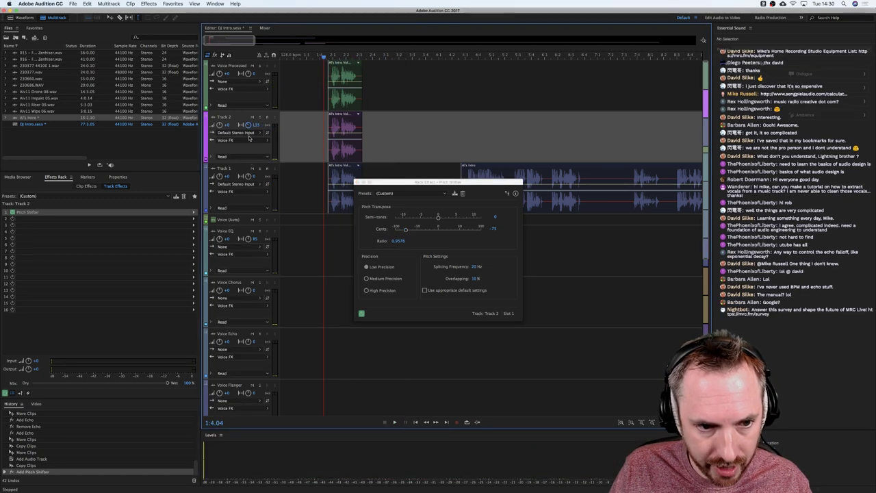
# Pan Track 2 left and Voice Processed to about R38, and play the result.
pyautogui.click(251, 77)
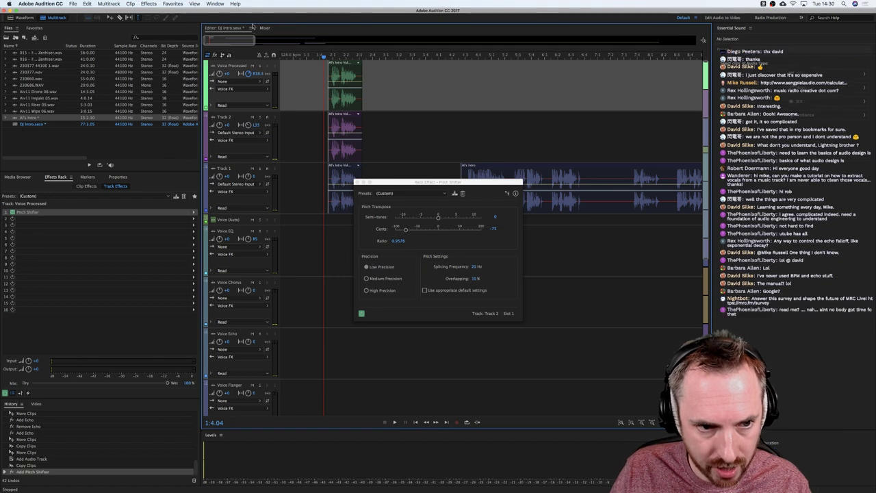
pyautogui.press('space')
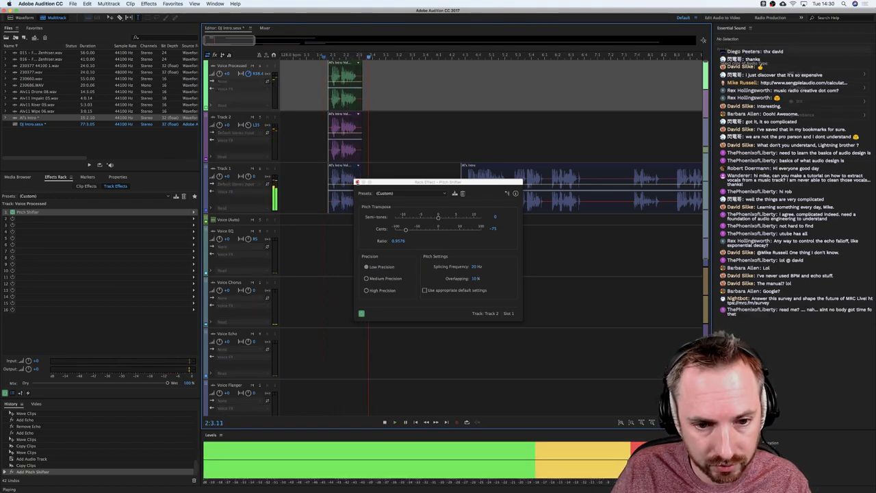
pyautogui.press('space')
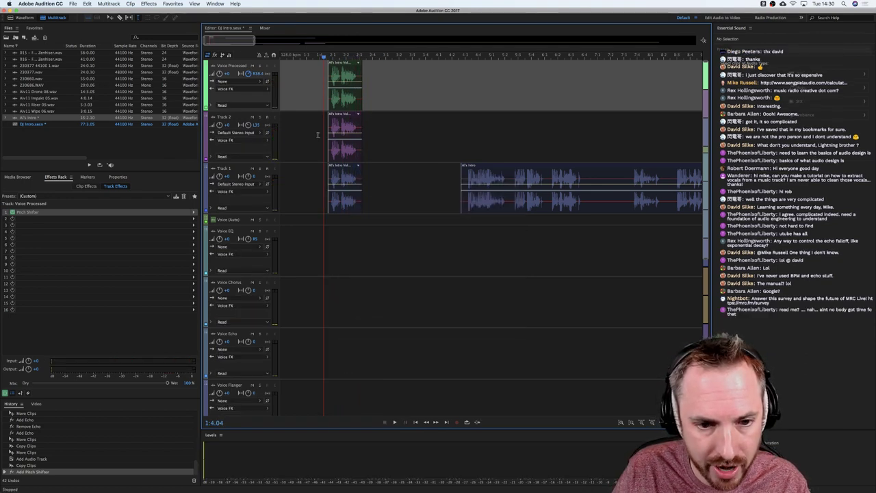
# Play the panned opening clips again from 1:3.00.
pyautogui.moveTo(321, 57); pyautogui.dragTo(280, 58)
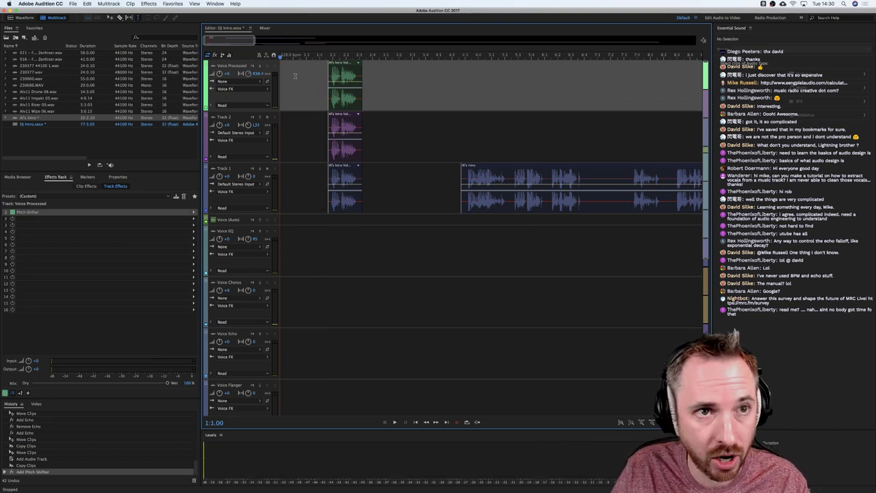
pyautogui.press('space')
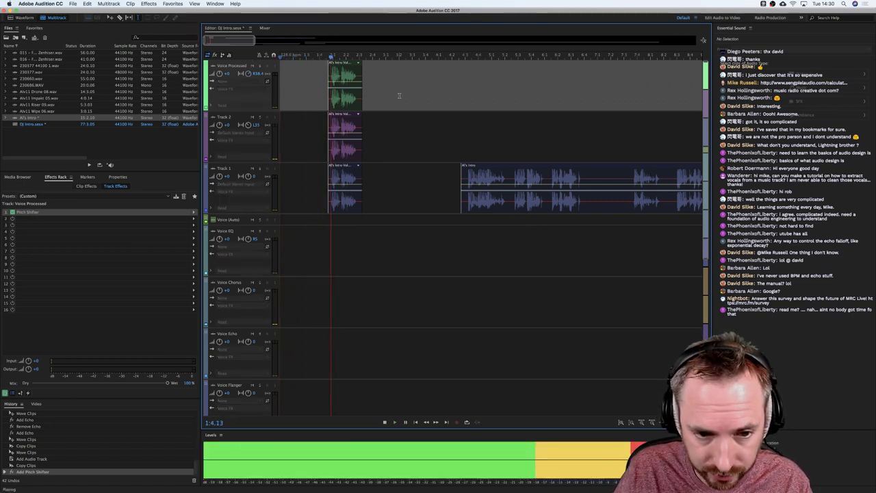
pyautogui.press('space')
# Copy the opening clip's source audio into a new 44100 Hz, 32-bit stereo file named Reverse Verb.
pyautogui.doubleClick(351, 117)
pyautogui.doubleClick(361, 108)
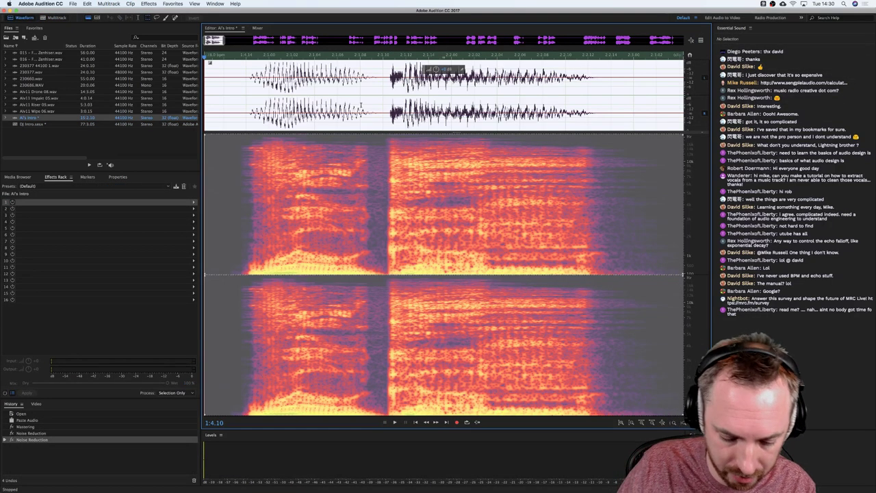
pyautogui.press('super+c')
pyautogui.press('super+shift+n')
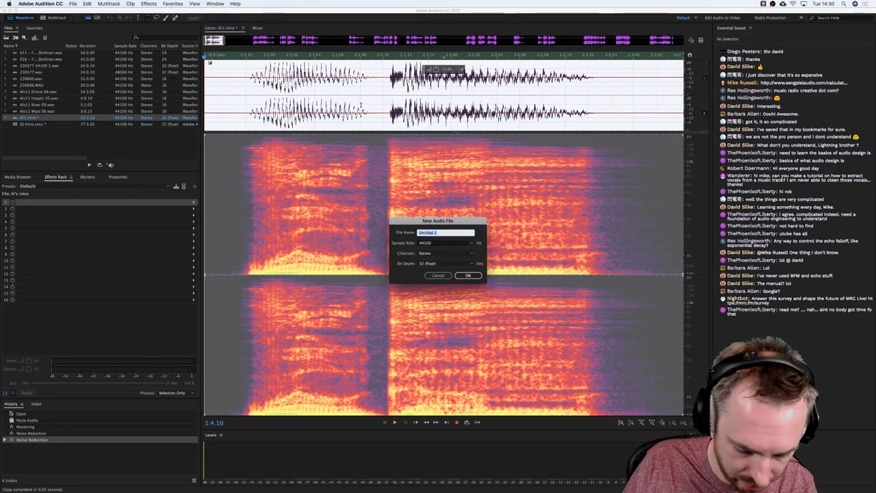
pyautogui.write('Revverse')
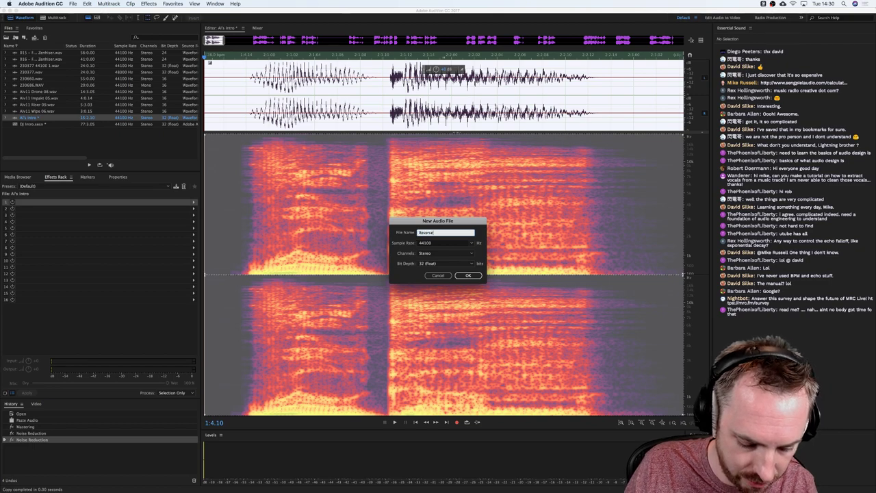
pyautogui.write(' Verb')
pyautogui.press('Return')
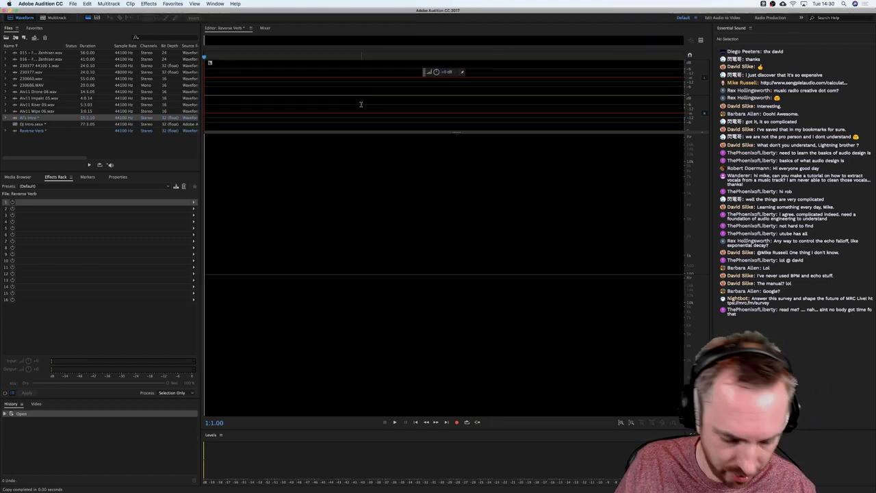
pyautogui.press('super+v')
# Insert 5:1.05 of silence before the voice in Reverse Verb, at 1:1.01.
pyautogui.click(250, 106)
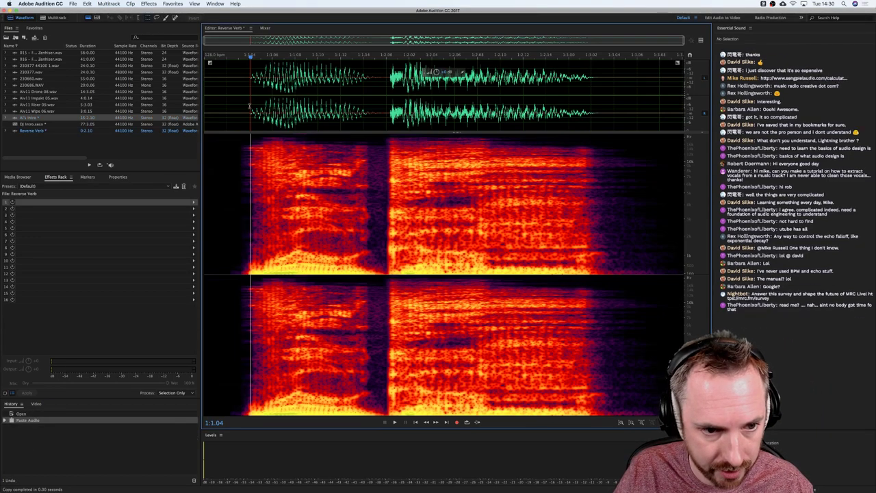
pyautogui.click(247, 105)
pyautogui.click(221, 73)
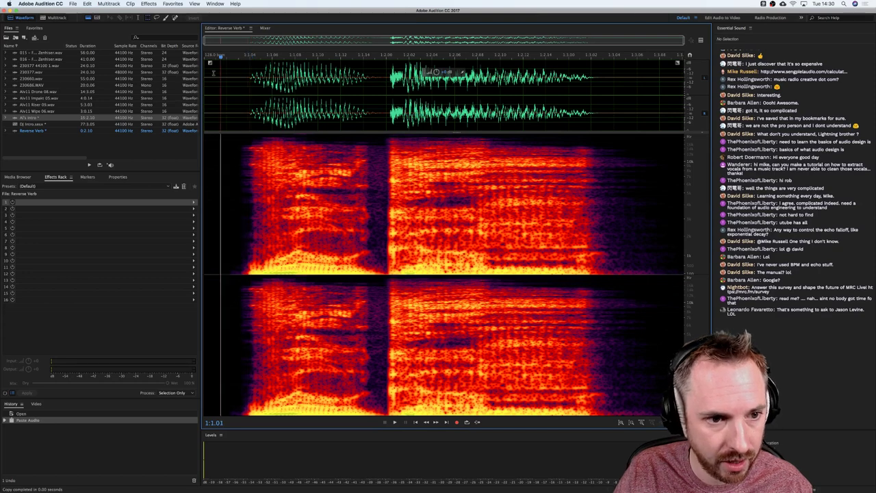
pyautogui.click(90, 4)
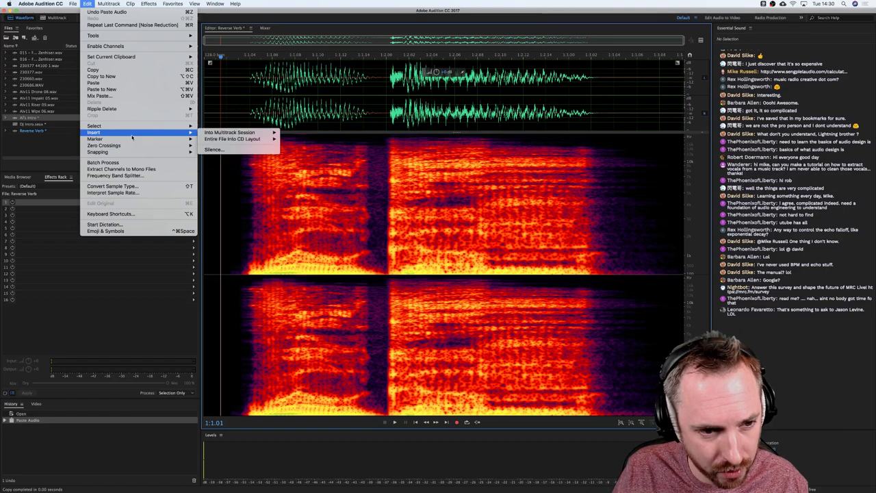
pyautogui.click(229, 149)
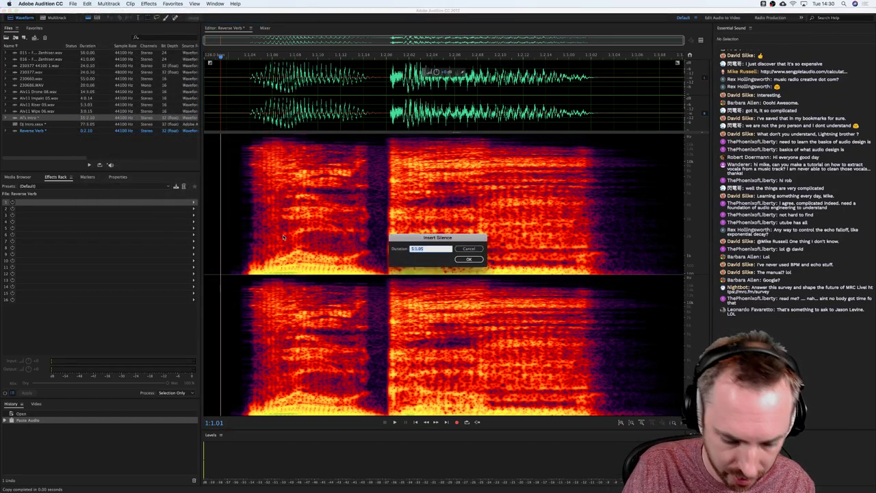
pyautogui.press('Return')
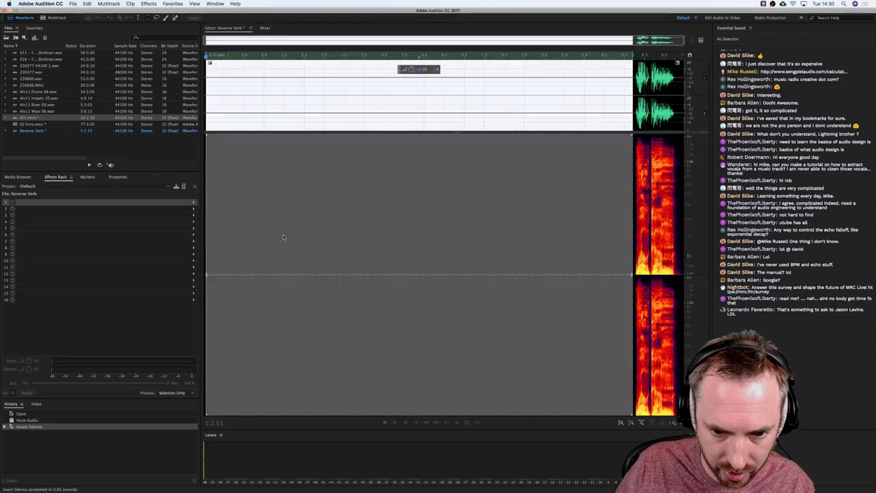
# Add a cue marker at 6:2.09, where the voice begins in Reverse Verb.
pyautogui.click(638, 117)
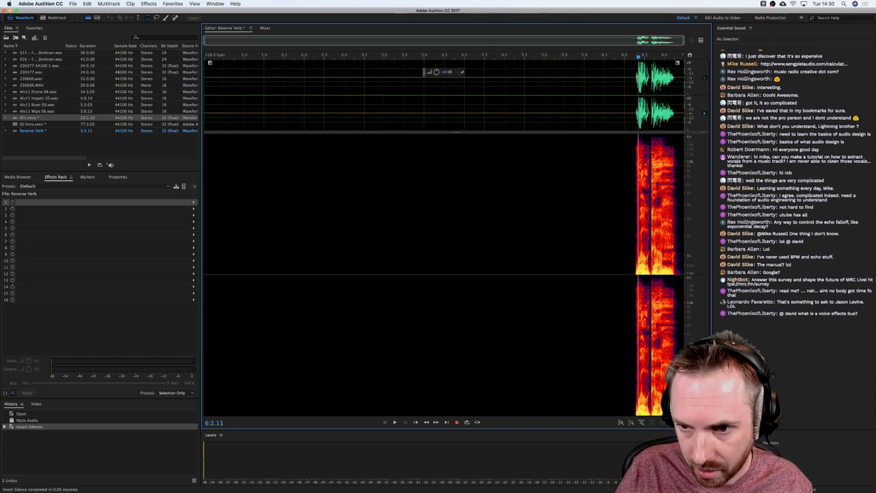
pyautogui.click(636, 118)
pyautogui.press('m')
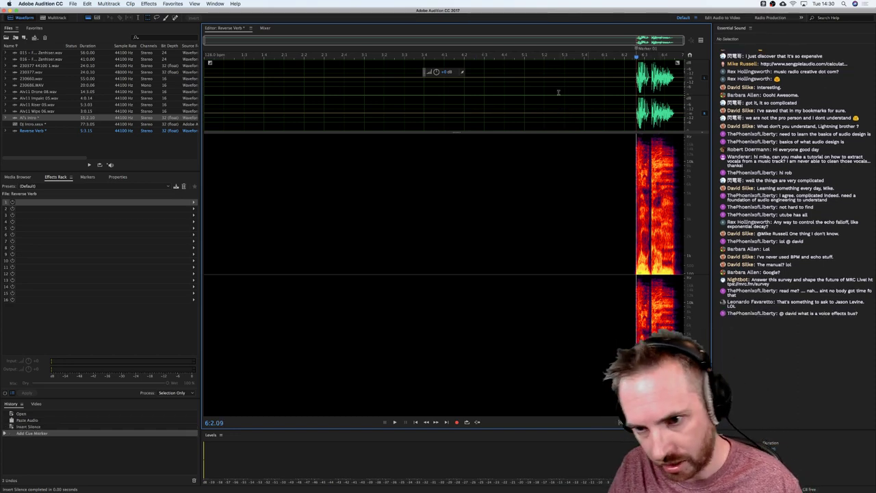
# Reverse the entire Reverse Verb file.
pyautogui.click(87, 3)
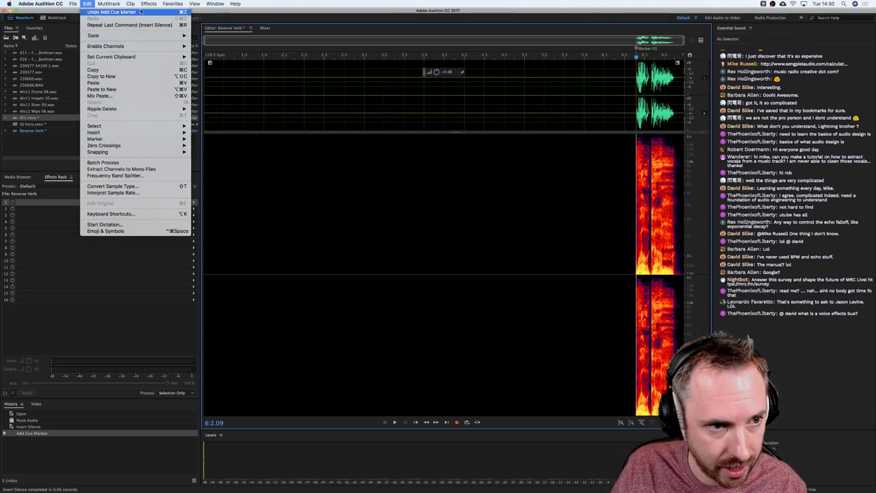
pyautogui.moveTo(149, 3)
pyautogui.click(153, 43)
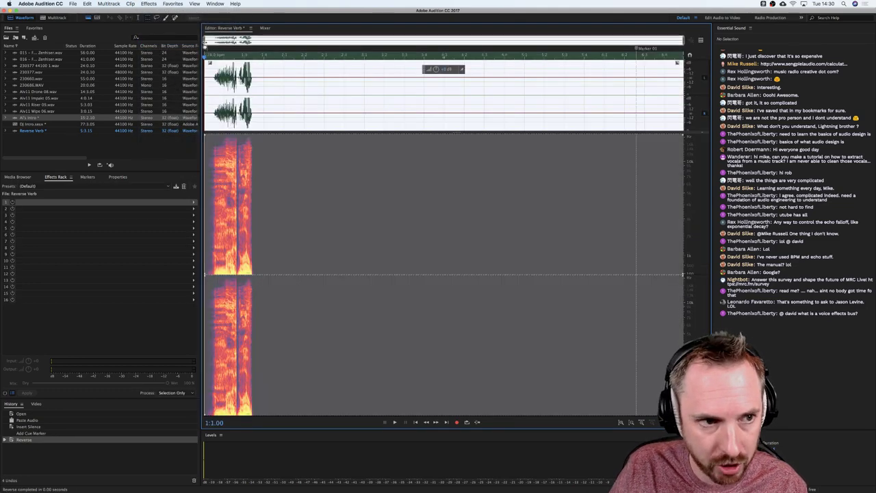
# Open the Analog Delay effect for the Reverse Verb file and set its delay time to 469 ms.
pyautogui.click(144, 4)
pyautogui.moveTo(156, 116)
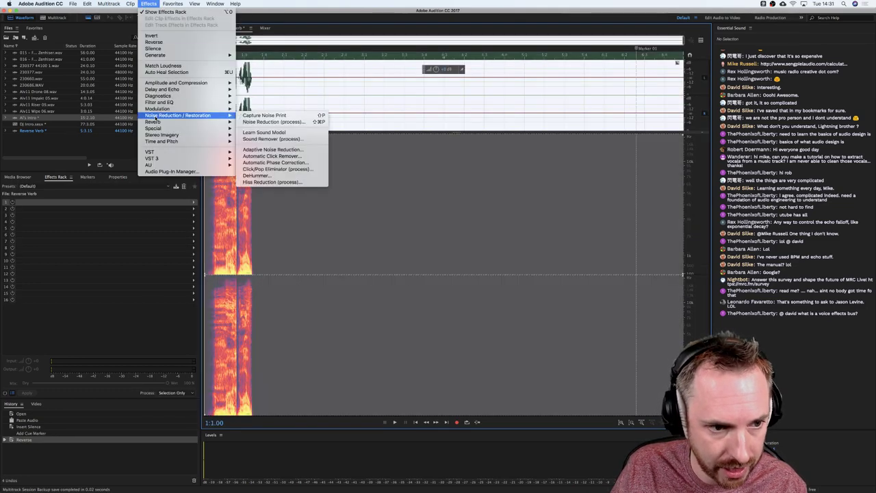
pyautogui.moveTo(220, 90)
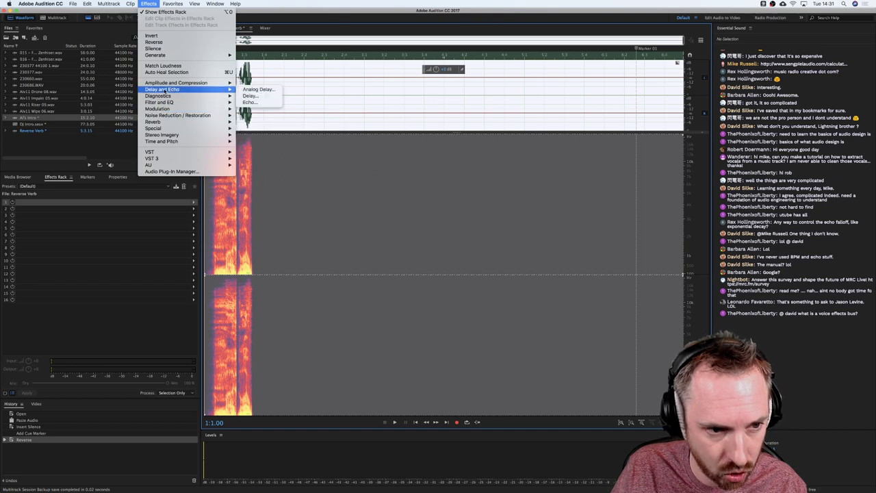
pyautogui.click(250, 90)
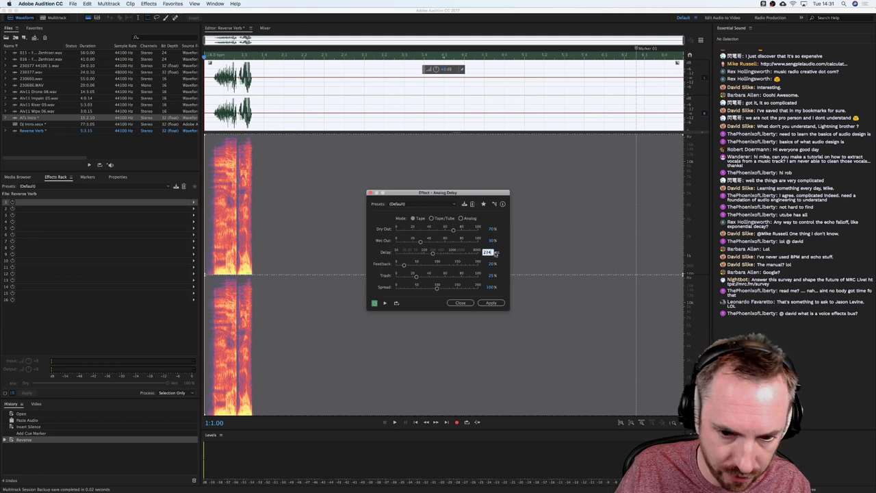
pyautogui.click(385, 303)
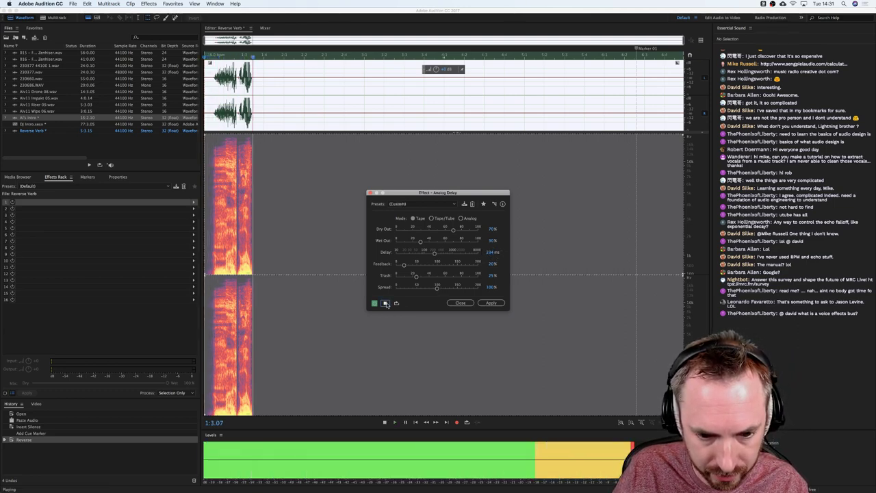
pyautogui.click(486, 252)
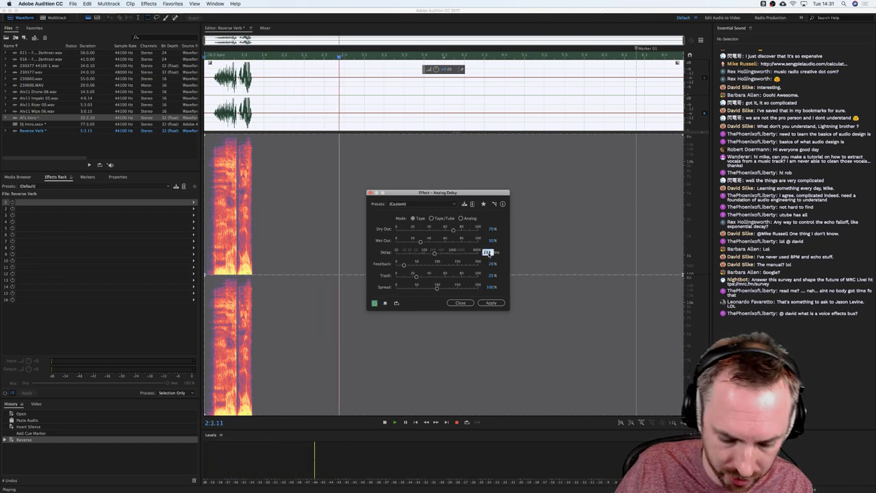
pyautogui.write('469')
pyautogui.press('Return')
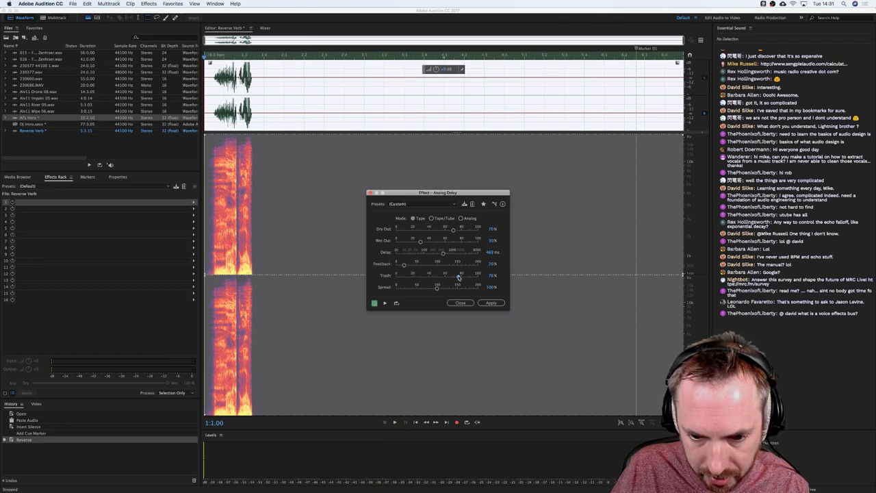
# Set the Analog Delay's trash to 76%, feedback to 40% and spread to 200%, previewing the echoes.
pyautogui.click(459, 277)
pyautogui.press('space')
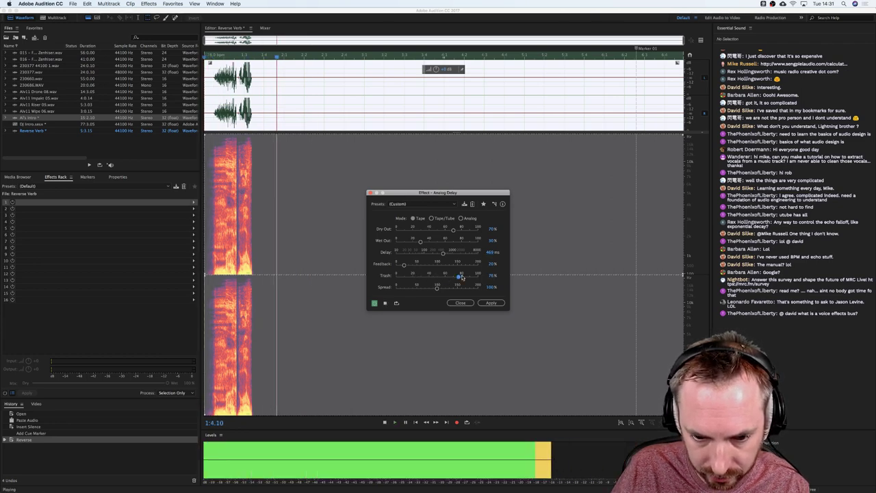
pyautogui.press('space')
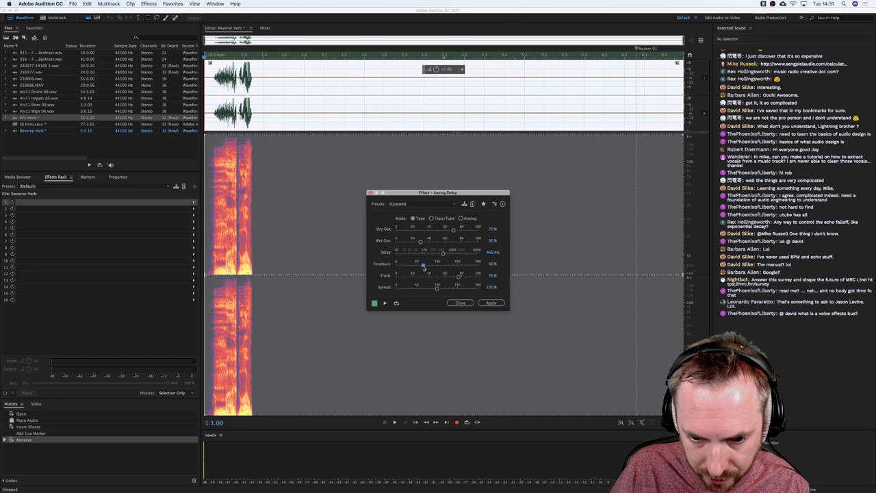
pyautogui.press('space')
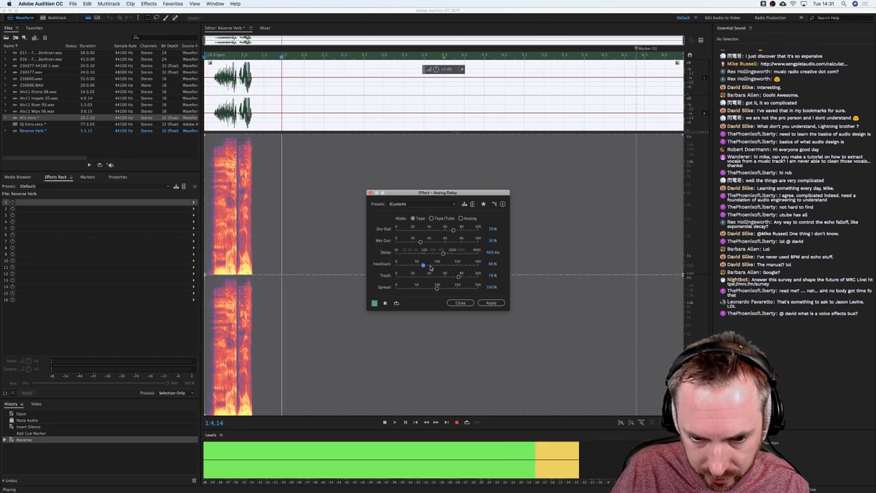
pyautogui.moveTo(431, 268); pyautogui.dragTo(413, 268)
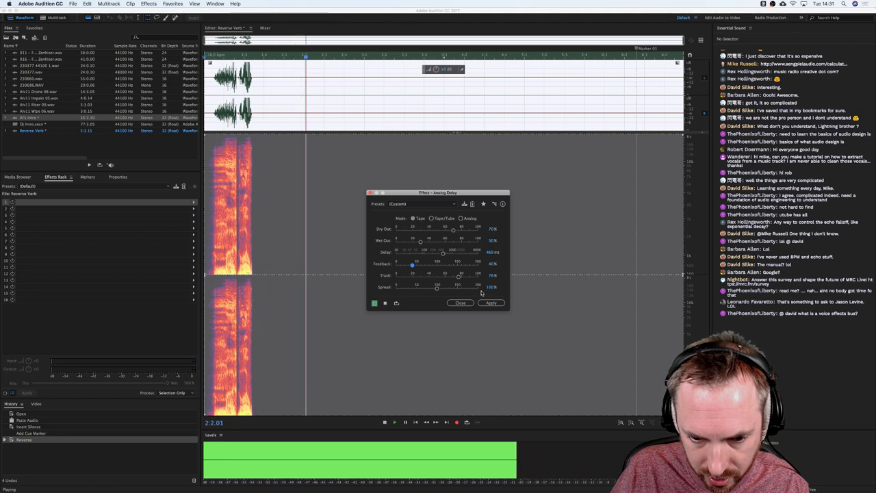
pyautogui.moveTo(440, 290); pyautogui.dragTo(513, 293)
pyautogui.press('space')
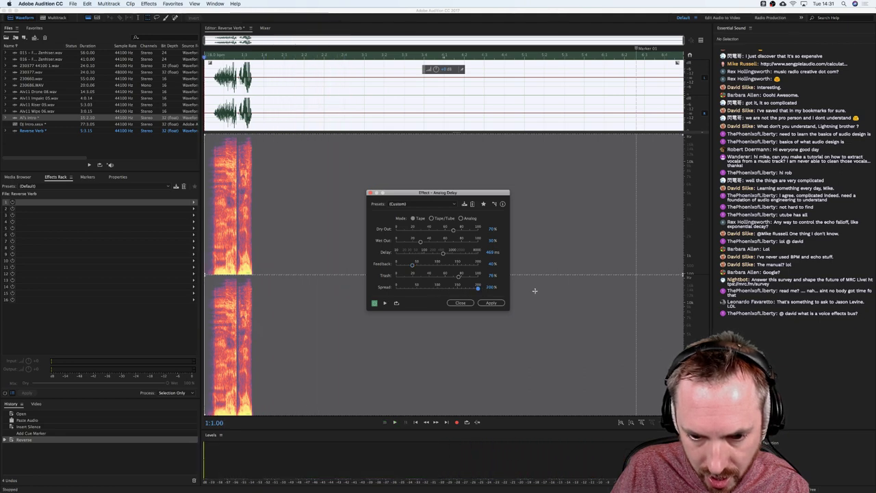
# Lower the delay's dry out to about 33% and wet out to about 16%, and apply the effect to Reverse Verb.
pyautogui.press('space')
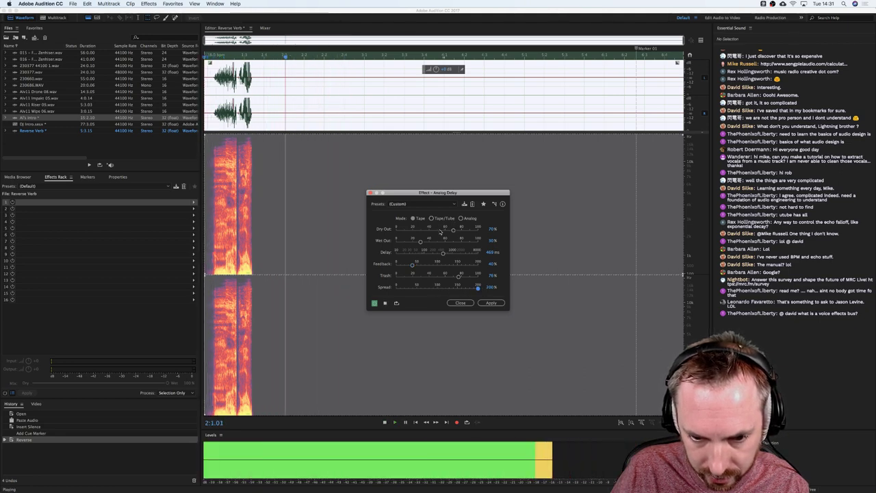
pyautogui.moveTo(440, 233); pyautogui.dragTo(409, 243)
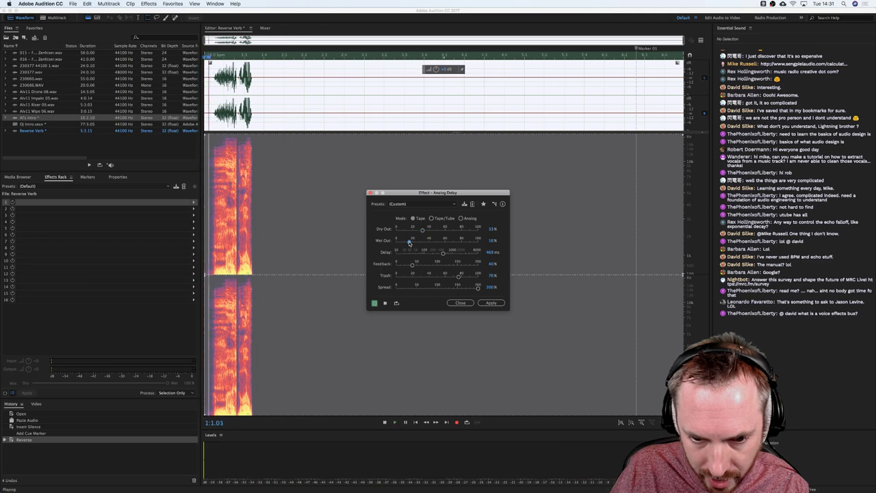
pyautogui.click(491, 303)
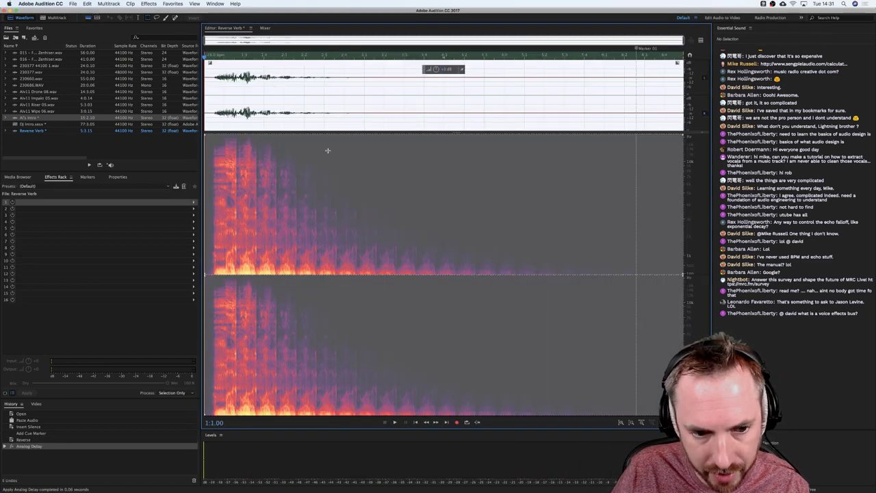
# Reverse the entire delayed Reverse Verb file again and audition the build-up from 5:2.06.
pyautogui.click(135, 4)
pyautogui.moveTo(148, 4)
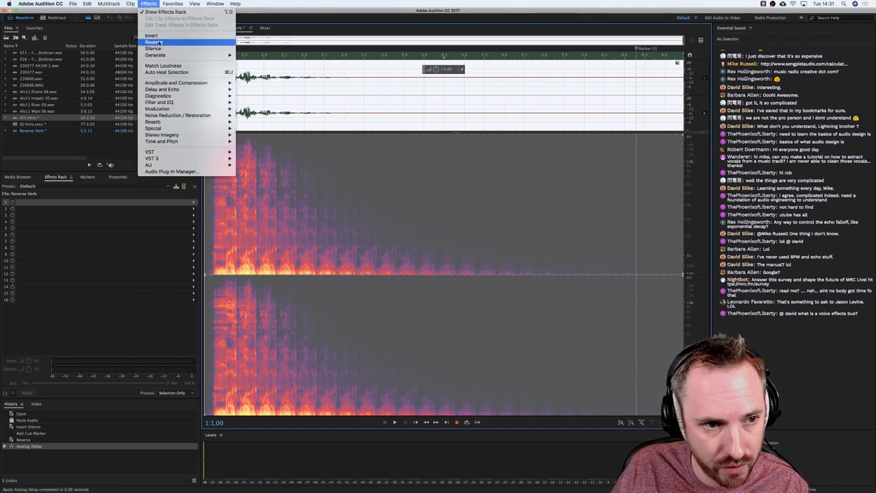
pyautogui.click(156, 42)
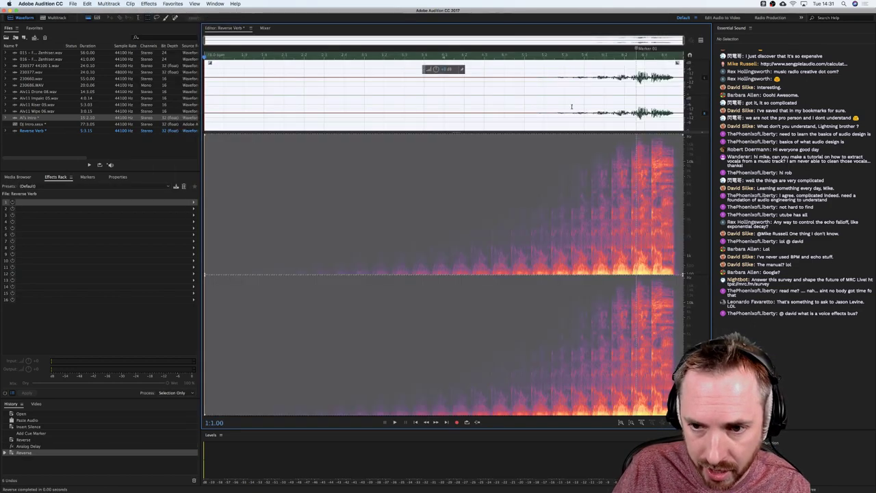
pyautogui.click(552, 107)
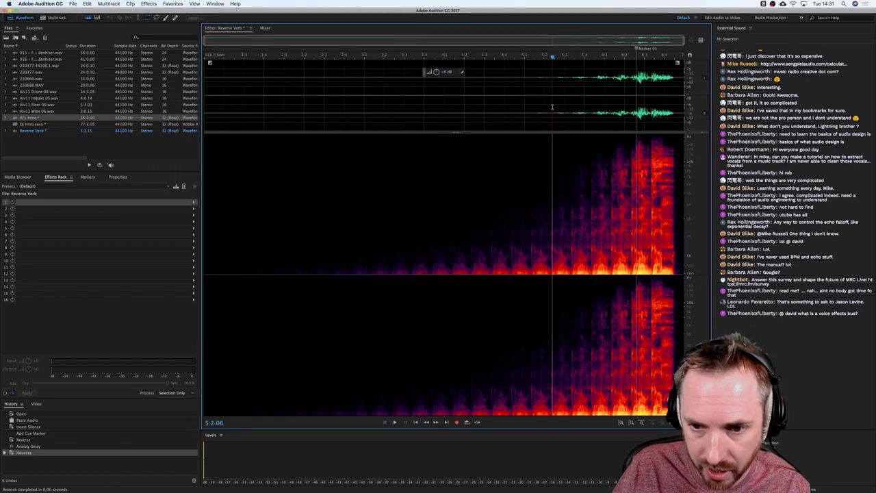
pyautogui.press('space')
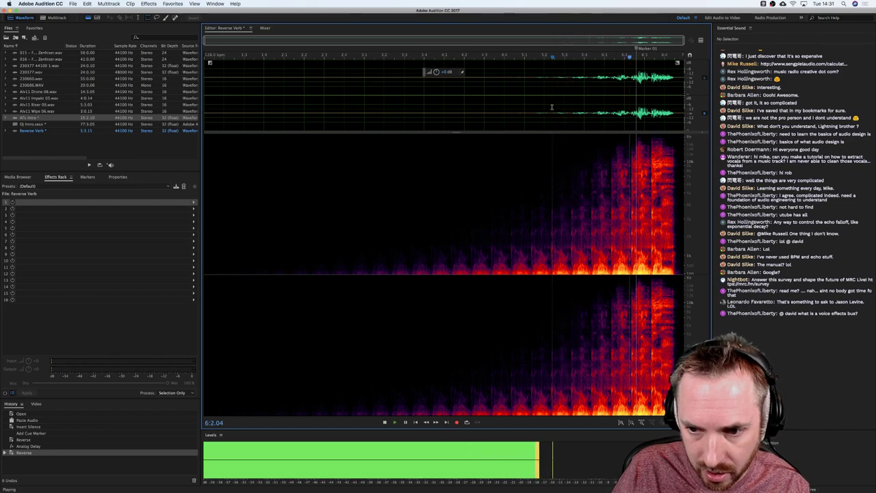
pyautogui.press('space')
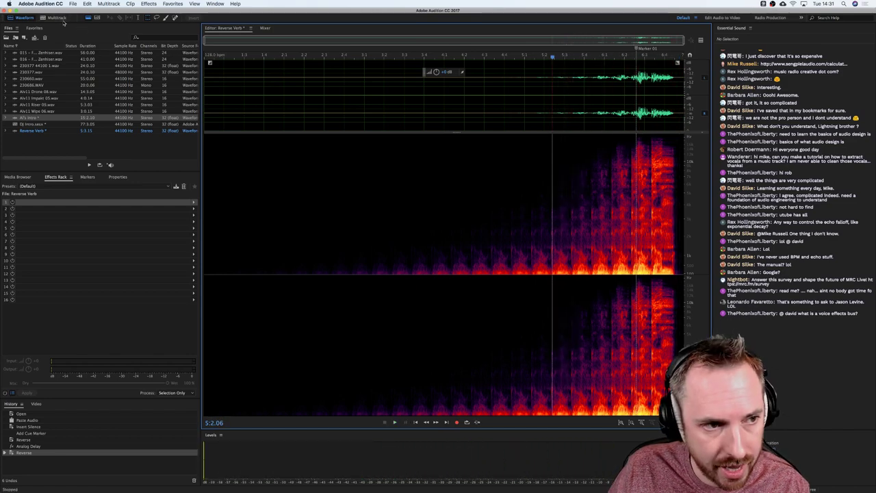
# Place the Reverse Verb file on the Voice EQ track at the start of the DJ Intro multitrack session.
pyautogui.click(61, 18)
pyautogui.moveTo(30, 134); pyautogui.dragTo(498, 272)
pyautogui.moveTo(563, 263); pyautogui.dragTo(345, 257)
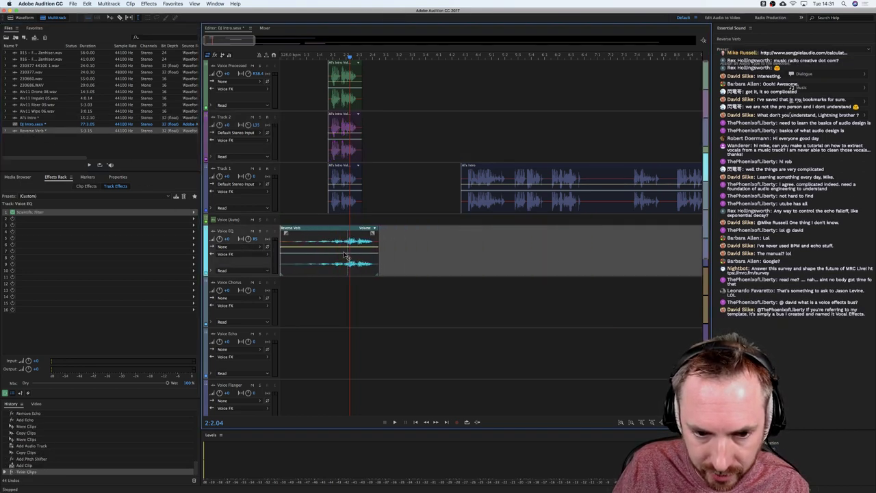
# Trim the start of the Reverse Verb clip, align its marker with the start of the opening voice clips, and play it.
pyautogui.moveTo(282, 266); pyautogui.dragTo(312, 266)
pyautogui.moveTo(347, 269); pyautogui.dragTo(331, 269)
pyautogui.click(336, 271)
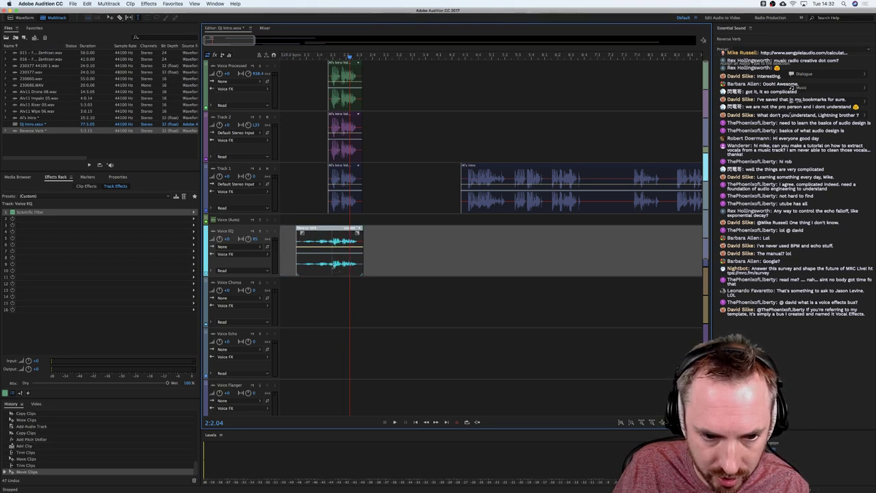
pyautogui.moveTo(337, 269); pyautogui.dragTo(335, 269)
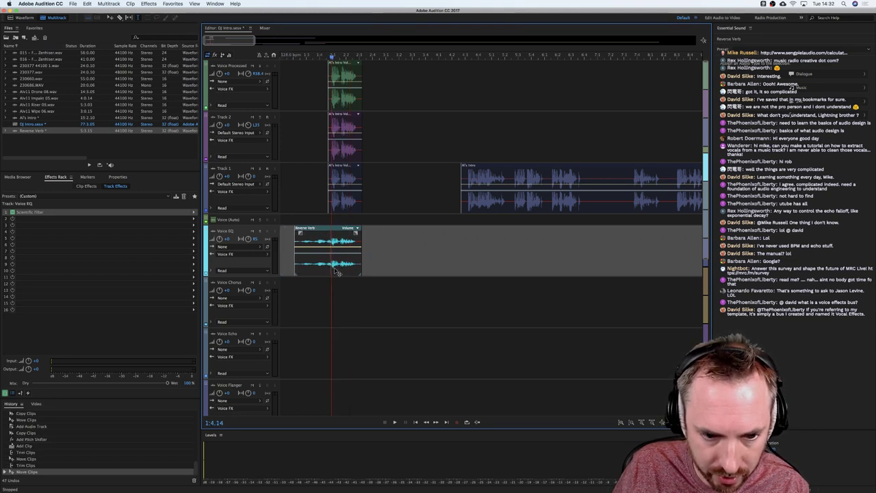
pyautogui.click(300, 284)
pyautogui.press('space')
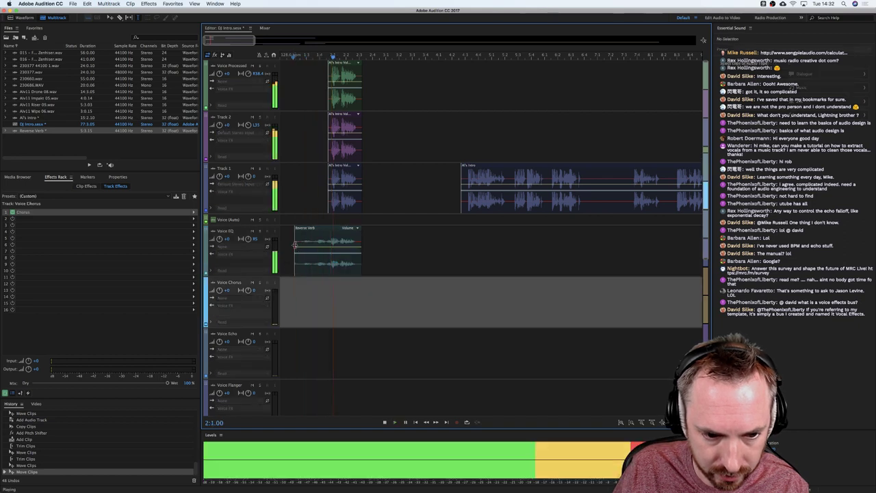
# Extend the Reverse Verb clip back to the session start and give it a short, steeply curved fade-in.
pyautogui.click(297, 249)
pyautogui.moveTo(295, 240)
pyautogui.mouseDown()
pyautogui.moveTo(283, 234)
pyautogui.moveTo(335, 232)
pyautogui.mouseUp()
pyautogui.press('space')
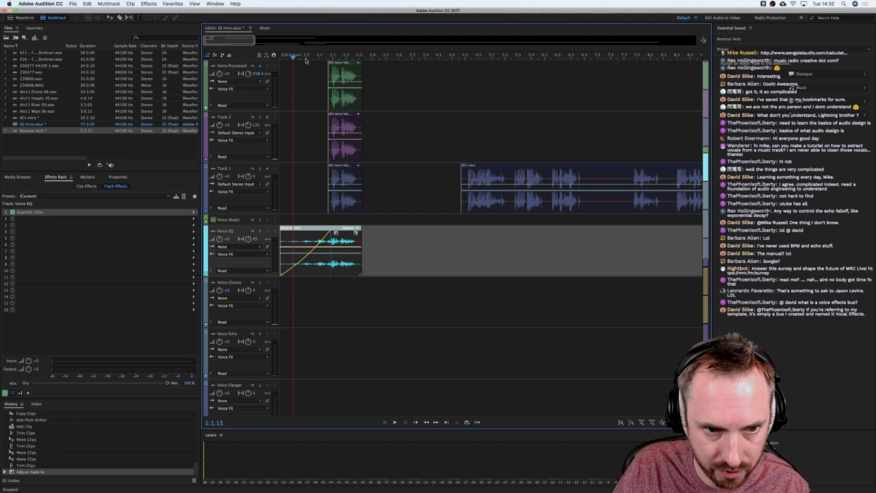
pyautogui.press('space')
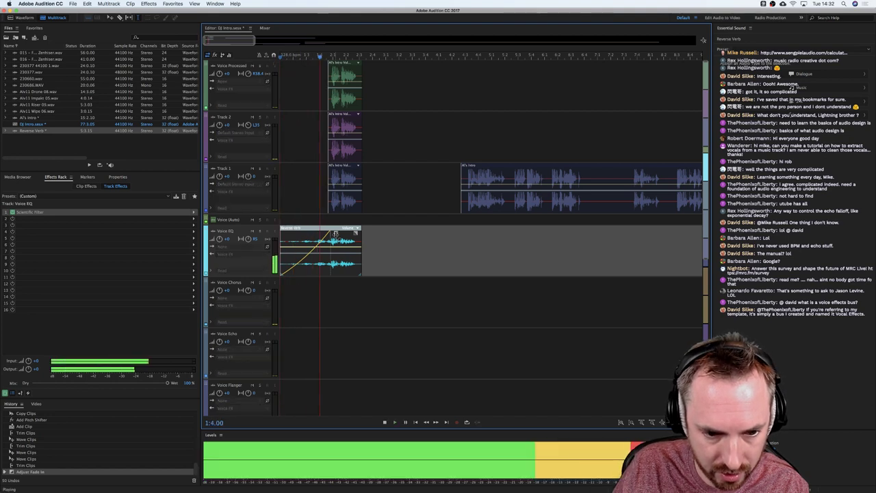
pyautogui.press('space')
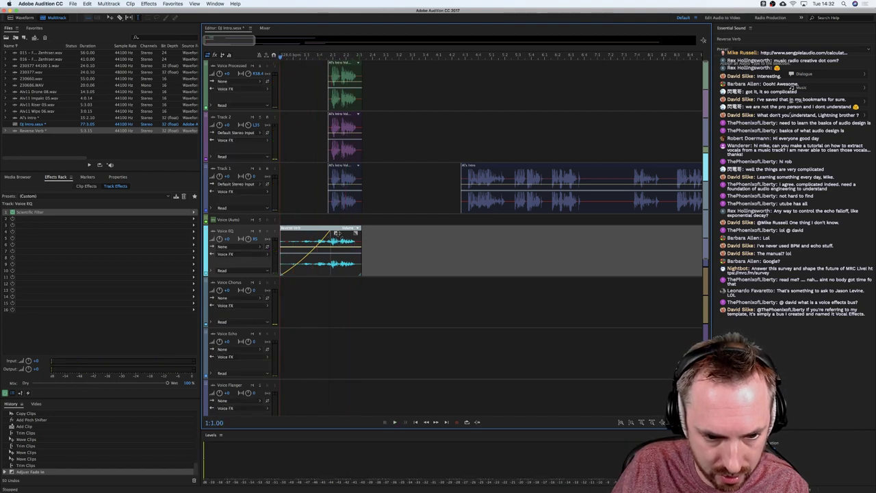
pyautogui.moveTo(335, 233); pyautogui.dragTo(278, 232)
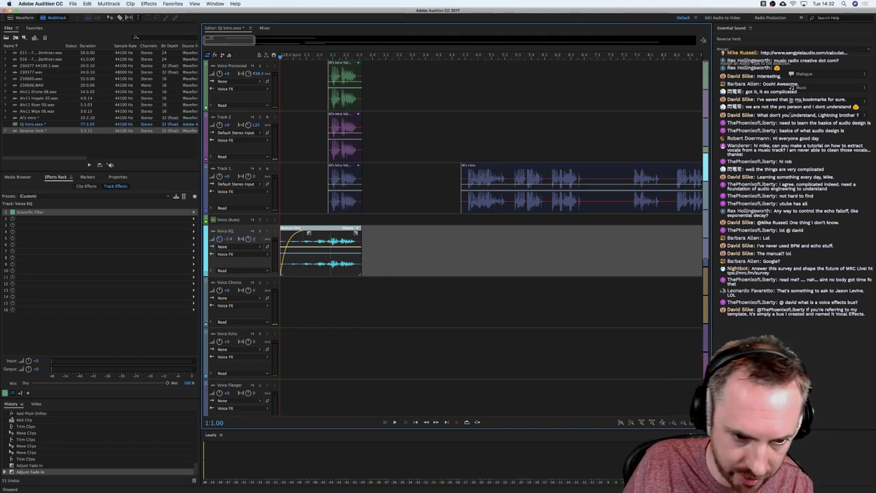
# Centre the Voice EQ track's pan and lower its volume to -9.9 dB, auditioning the reverse effect from the start.
pyautogui.press('space')
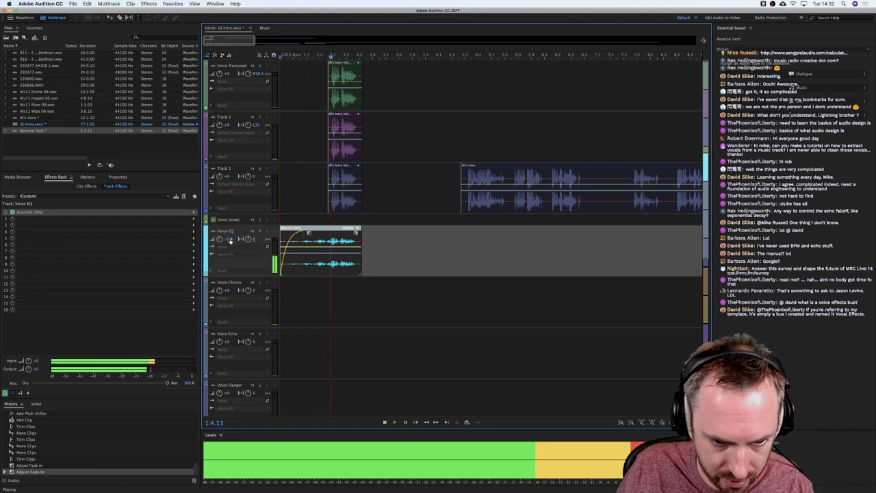
pyautogui.moveTo(220, 238); pyautogui.dragTo(218, 245)
pyautogui.press('space')
pyautogui.press('space')
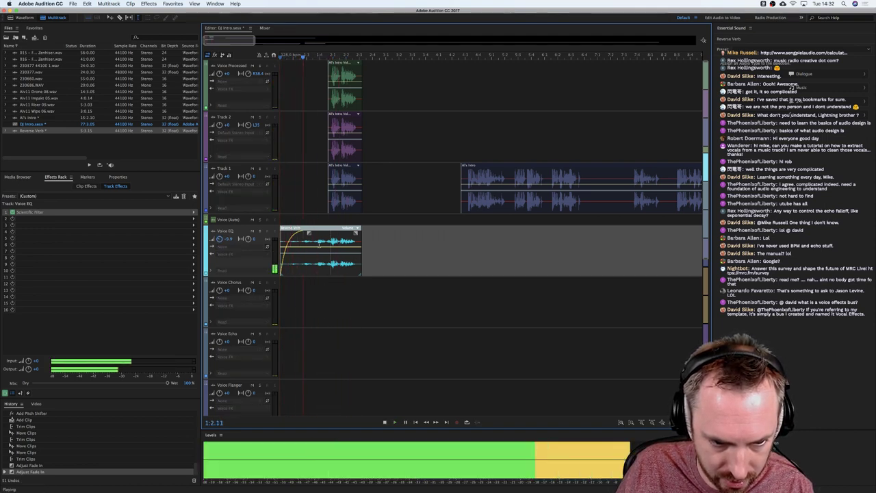
pyautogui.press('space')
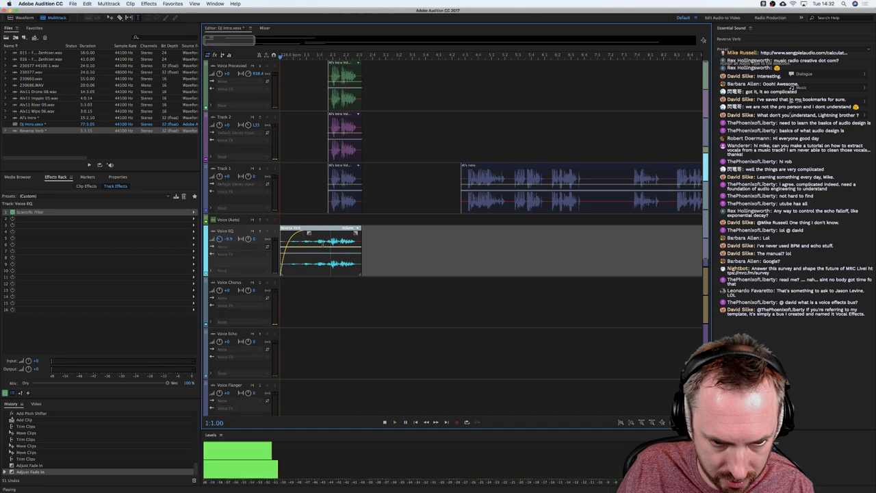
pyautogui.press('space')
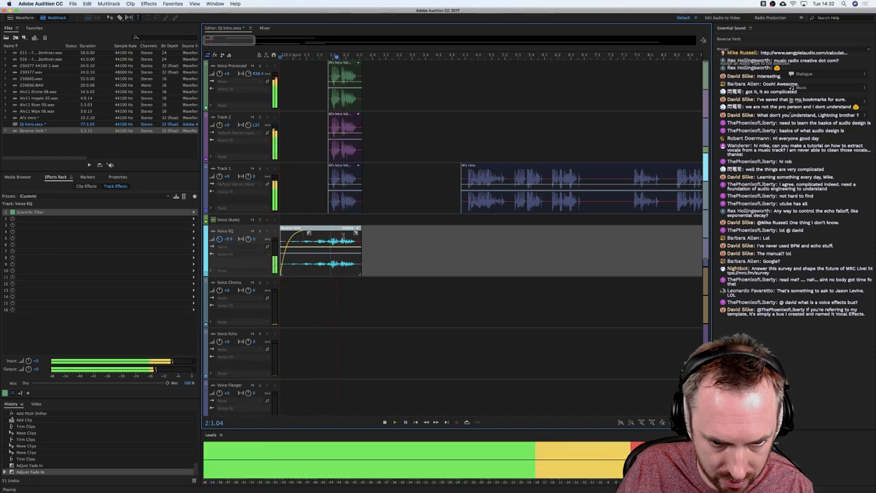
pyautogui.press('space')
# Move the Reverse Verb clip down to the Voice Chorus track and play the intro from the start.
pyautogui.moveTo(335, 235); pyautogui.dragTo(315, 289)
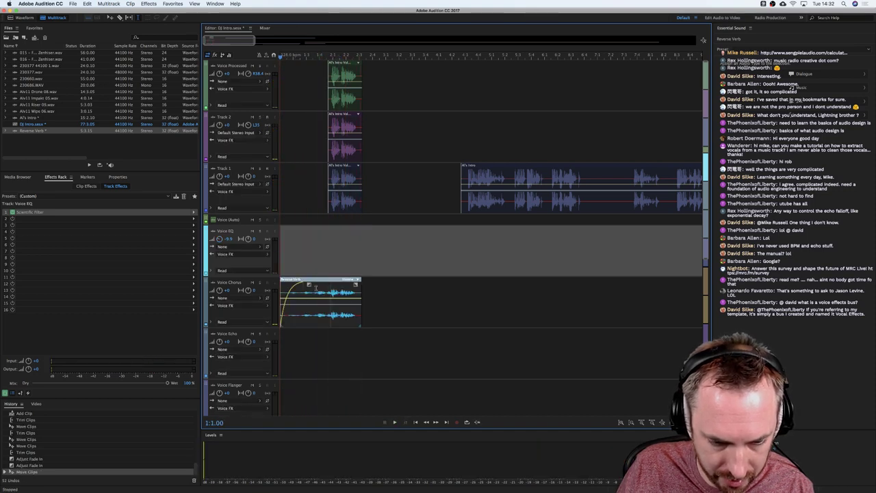
pyautogui.press('space')
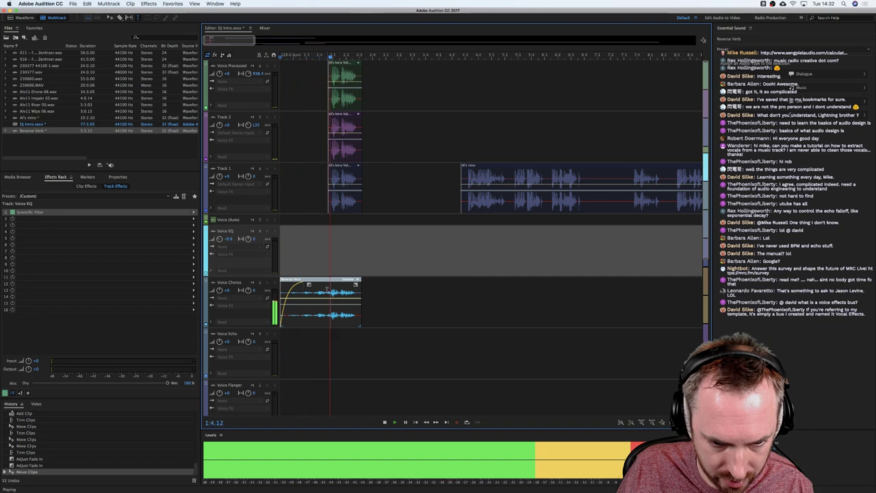
pyautogui.press('space')
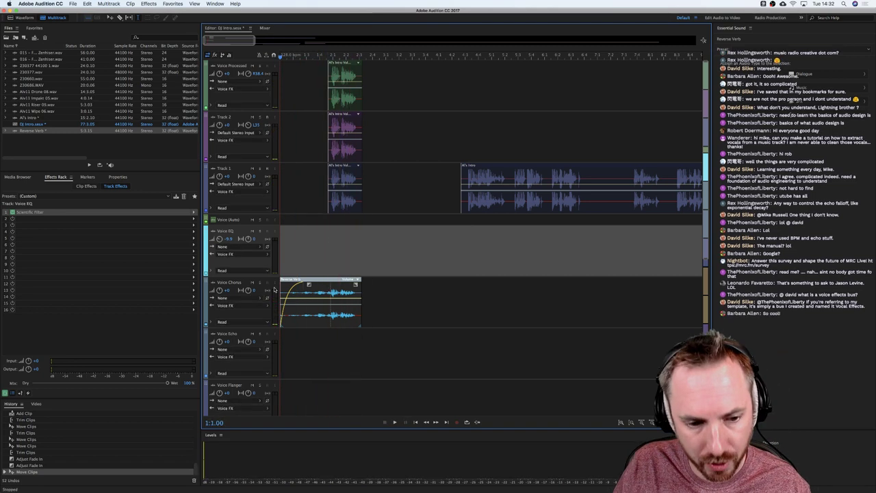
pyautogui.press('space')
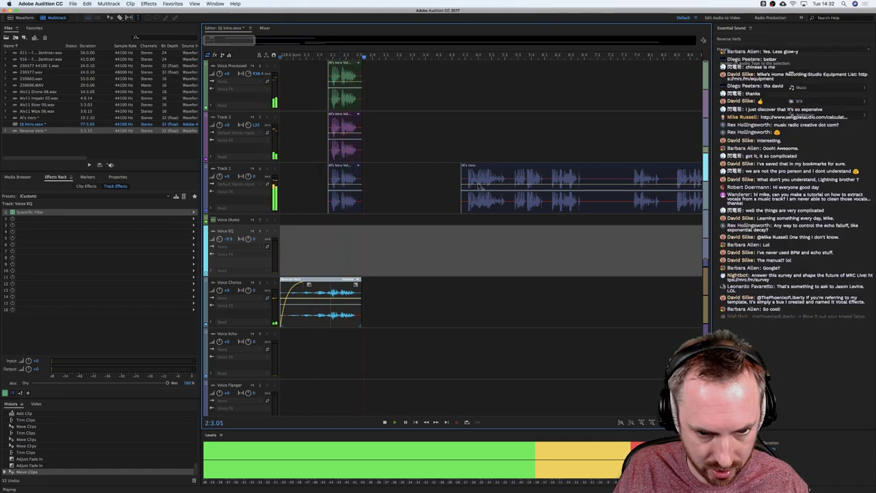
# Move the remaining Al's Intro clip earlier on Track 1 so its speech begins at bar 4, and audition the new position.
pyautogui.click(437, 65)
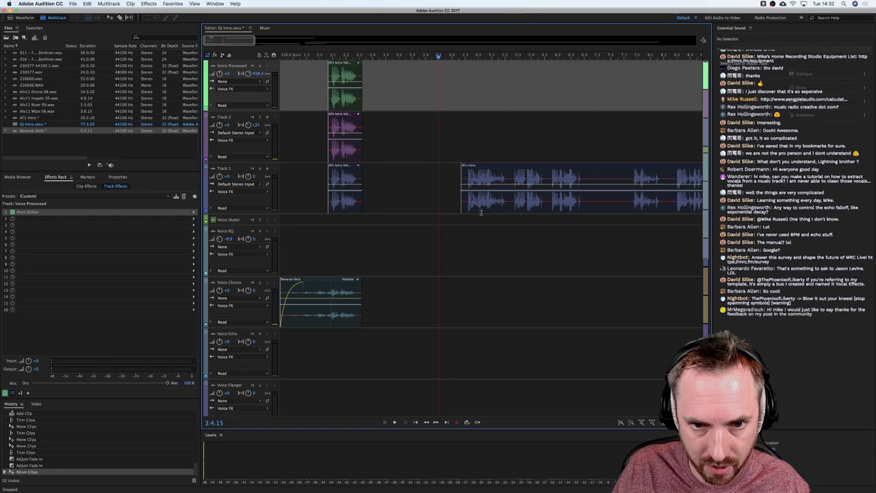
pyautogui.moveTo(479, 207); pyautogui.dragTo(451, 207)
pyautogui.click(414, 239)
pyautogui.press('space')
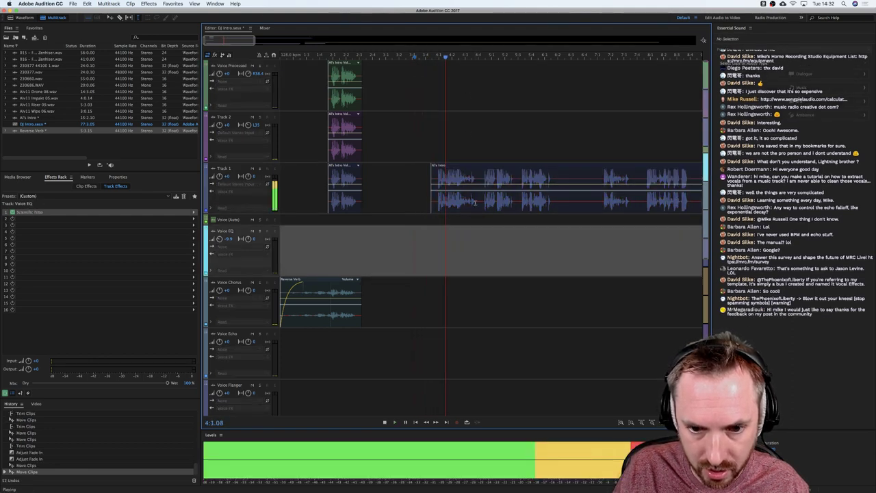
pyautogui.press('space')
# Cut out the pause after the clip's first phrase and move the remainder so the second phrase begins at bar 5.
pyautogui.click(478, 207)
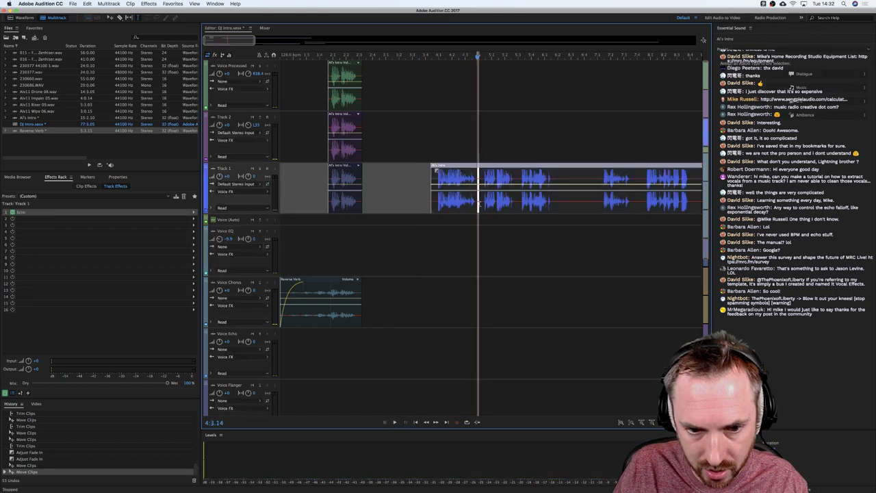
pyautogui.press('super+k')
pyautogui.click(488, 114)
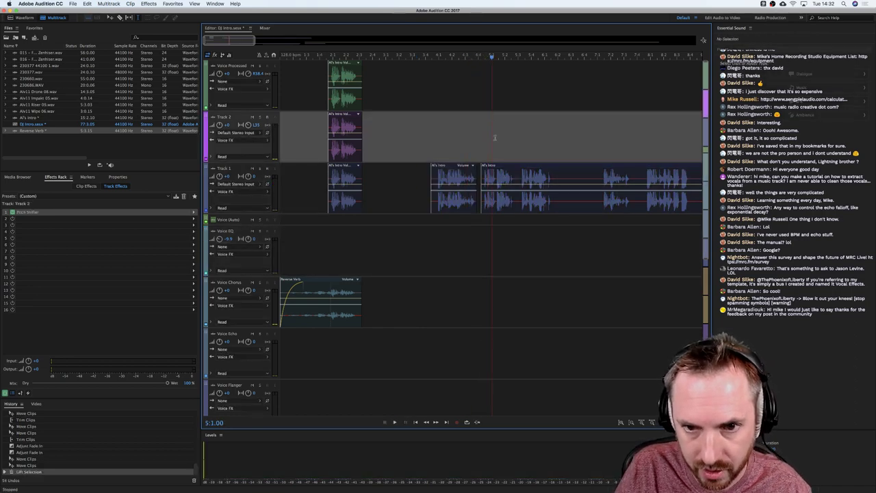
pyautogui.moveTo(493, 198); pyautogui.dragTo(523, 200)
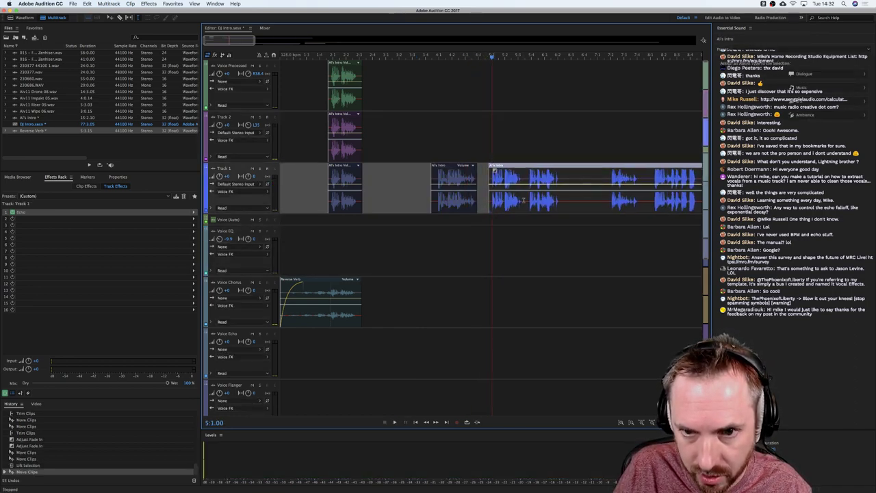
# Cut out the pause after the second phrase, move the remainder so the third phrase begins at bar 6, and play the phrases.
pyautogui.click(524, 202)
pyautogui.press('super+k')
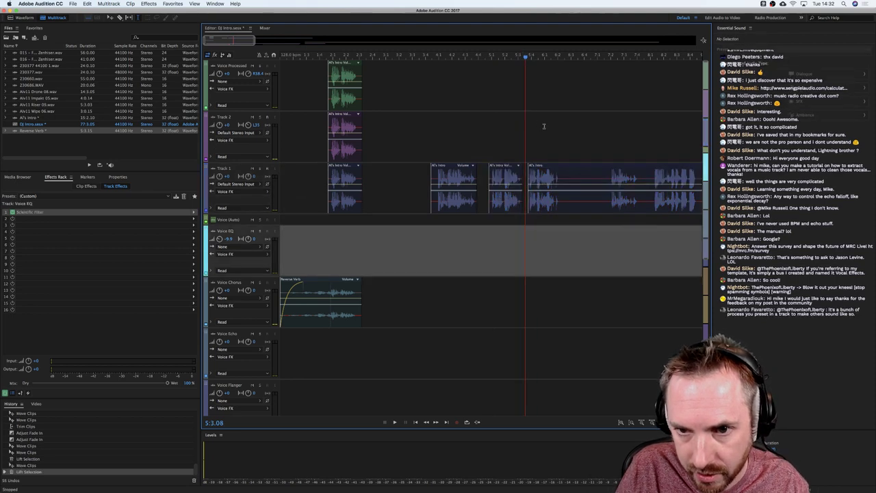
pyautogui.click(542, 126)
pyautogui.moveTo(541, 170); pyautogui.dragTo(555, 173)
pyautogui.click(408, 200)
pyautogui.press('space')
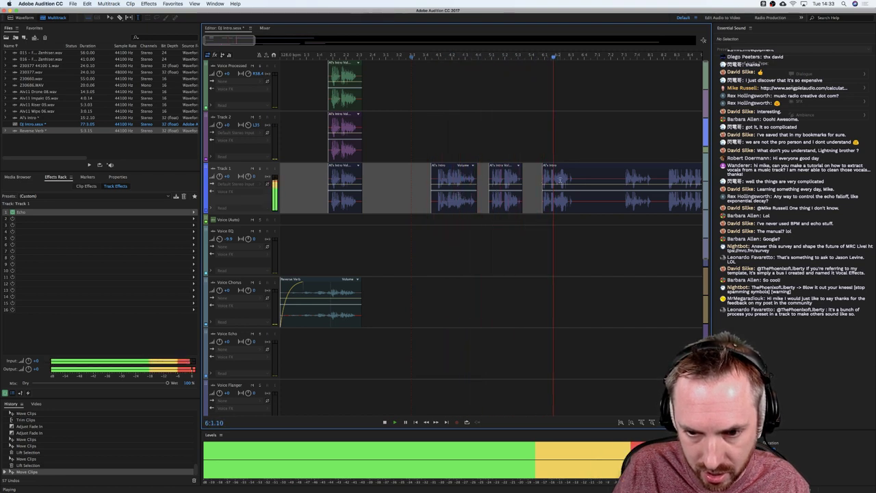
pyautogui.press('space')
# Cut out the pause after the third phrase and move the rest of the voice clip later, past bar 8.
pyautogui.moveTo(580, 180); pyautogui.dragTo(613, 205)
pyautogui.press('Delete')
pyautogui.click(618, 261)
pyautogui.moveTo(623, 167); pyautogui.dragTo(690, 166)
# Copy the three separated phrases from Track 1 to the same positions on Track 2 and Voice Processed.
pyautogui.moveTo(446, 195); pyautogui.dragTo(578, 199)
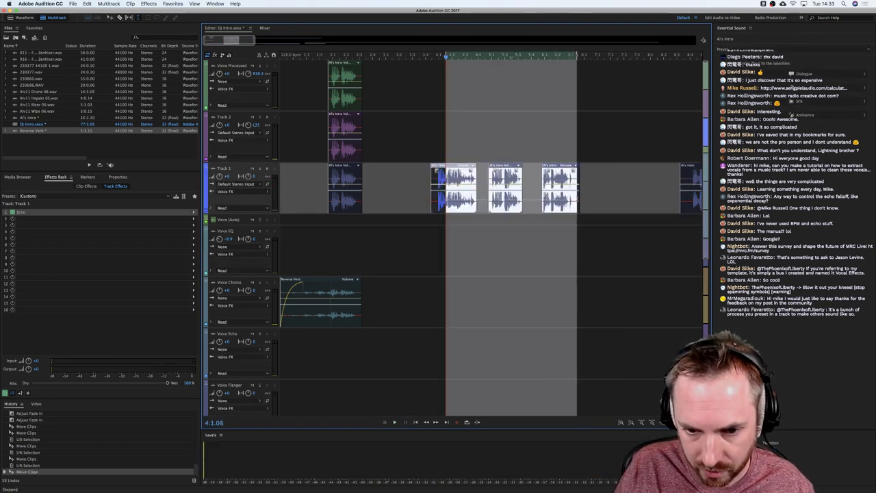
pyautogui.moveTo(445, 167); pyautogui.dragTo(447, 78)
pyautogui.click(450, 143)
pyautogui.click(456, 80)
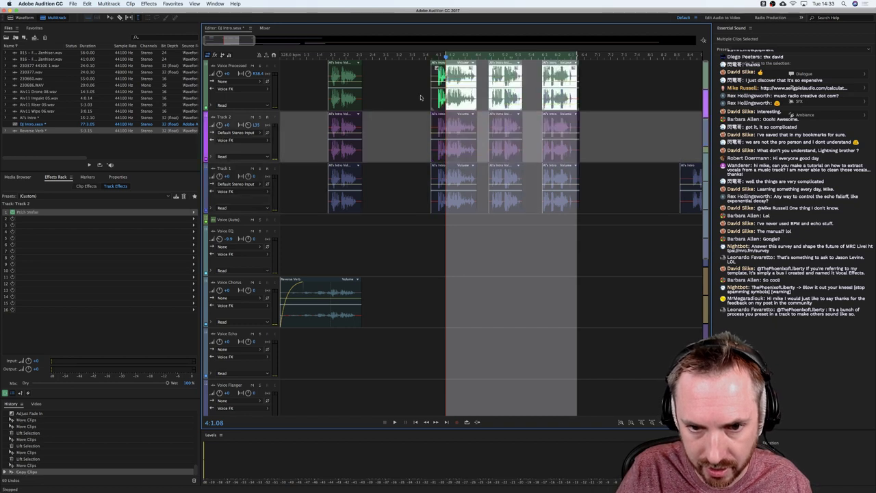
# Play the intro from the start and check how the voice layers fit with the effects on the lower tracks.
pyautogui.click(421, 95)
pyautogui.click(282, 58)
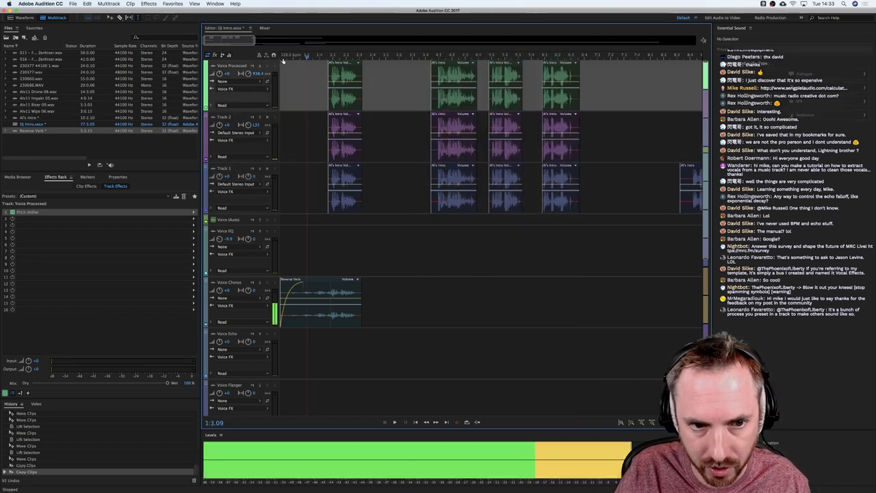
pyautogui.press('space')
pyautogui.scroll(-3, 295, 59)
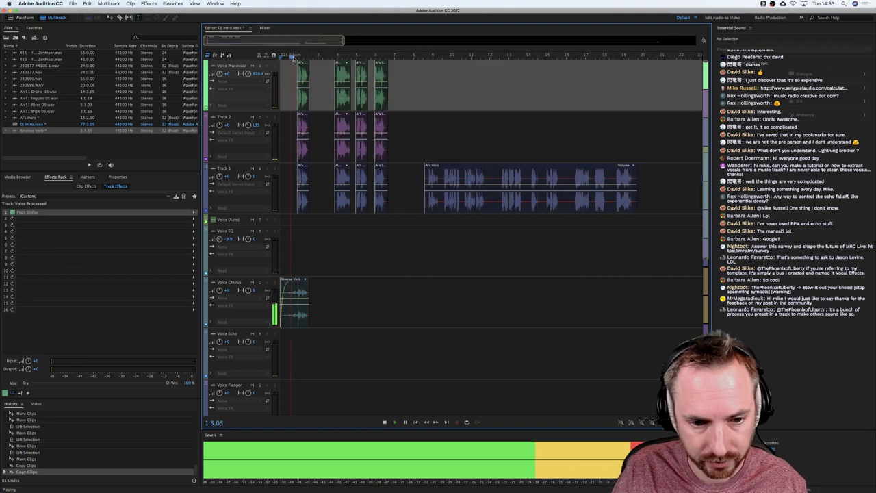
pyautogui.scroll(-5, 377, 233)
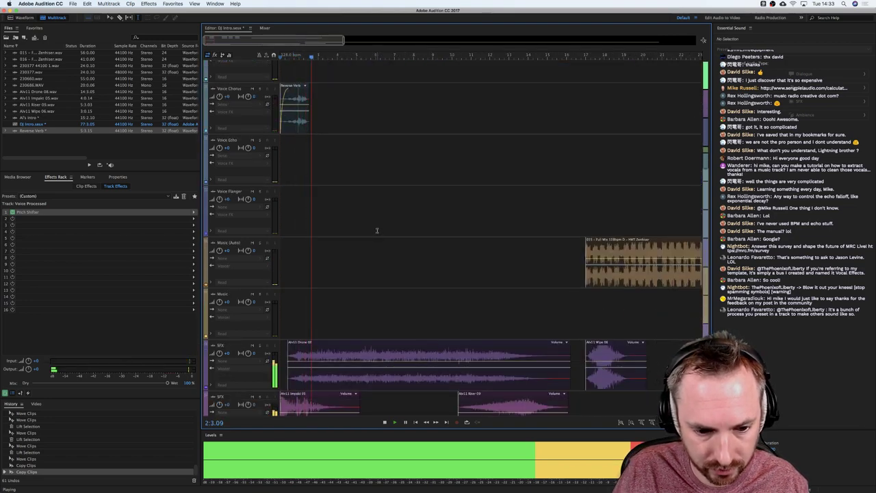
pyautogui.scroll(5, 365, 227)
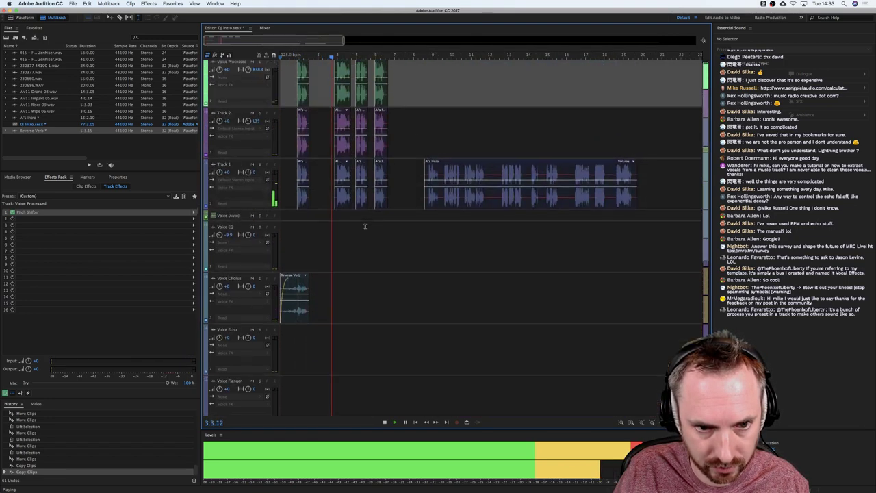
pyautogui.scroll(-7, 365, 226)
pyautogui.scroll(-2, 365, 227)
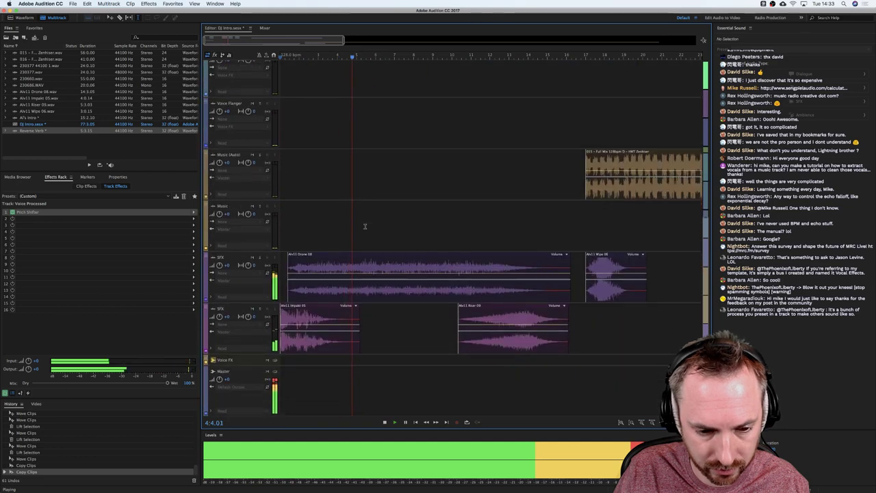
pyautogui.scroll(10, 365, 227)
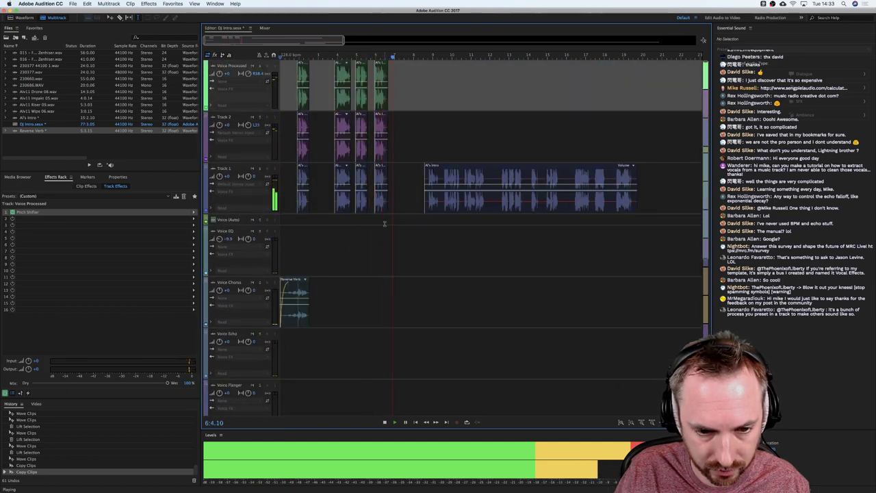
pyautogui.press('space')
# Add an audio track below Voice EQ and copy Track 1's three separated phrases onto it at the same positions.
pyautogui.scroll(-5, 384, 223)
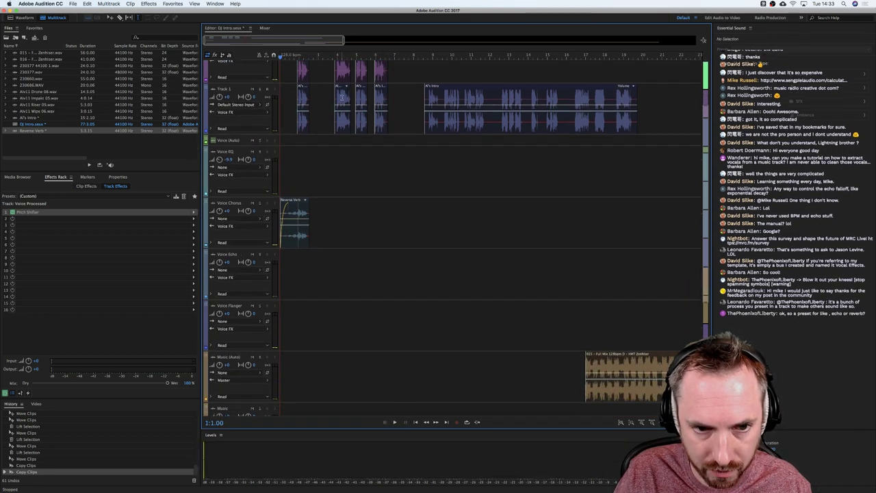
pyautogui.moveTo(342, 91); pyautogui.dragTo(385, 97)
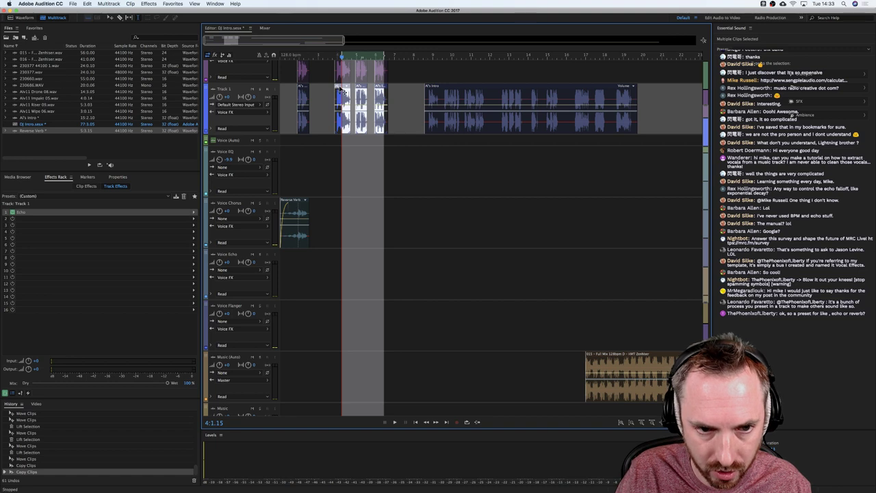
pyautogui.click(353, 155)
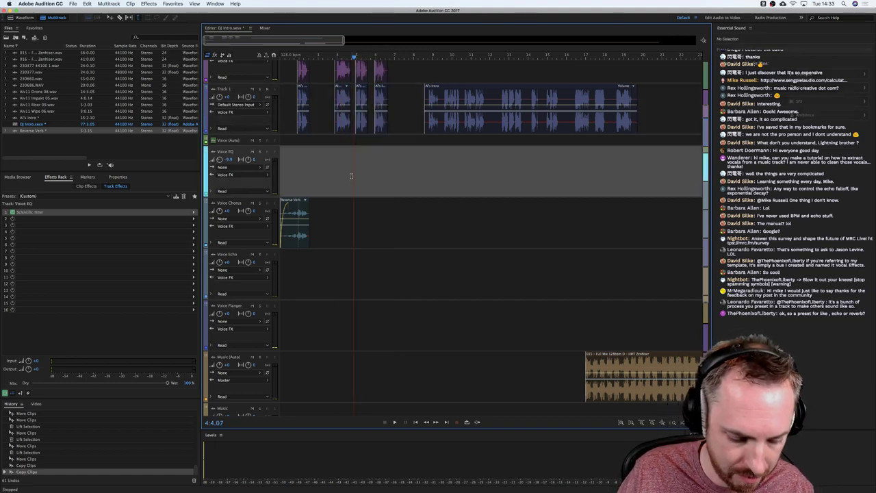
pyautogui.hotkey('alt', 'a')
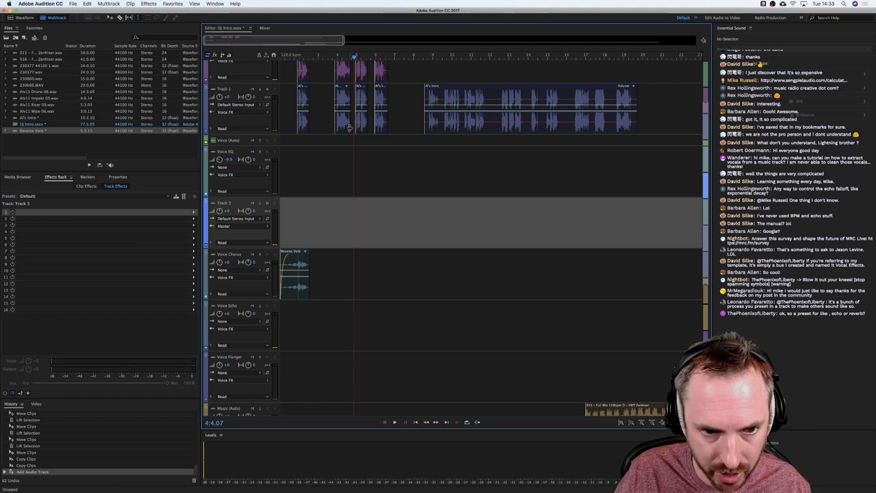
pyautogui.moveTo(341, 97); pyautogui.dragTo(343, 219)
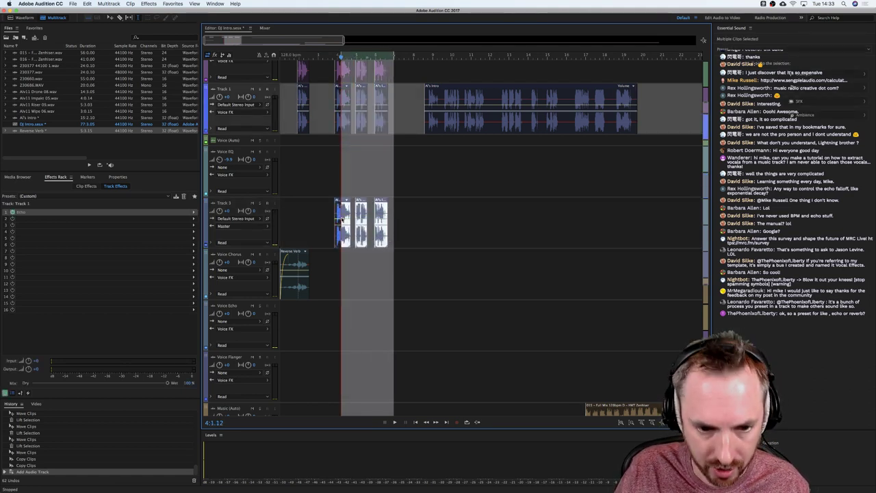
# Solo the new Track 3 and play its phrases from just before bar 4.
pyautogui.click(327, 210)
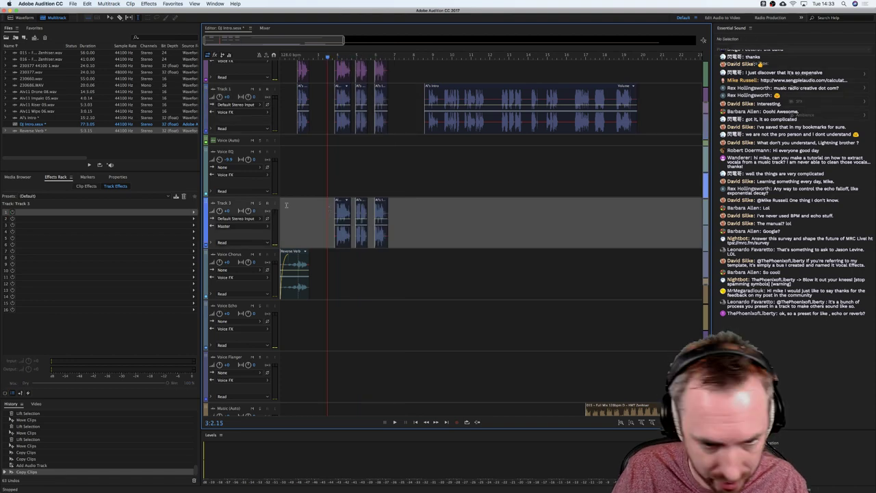
pyautogui.click(260, 203)
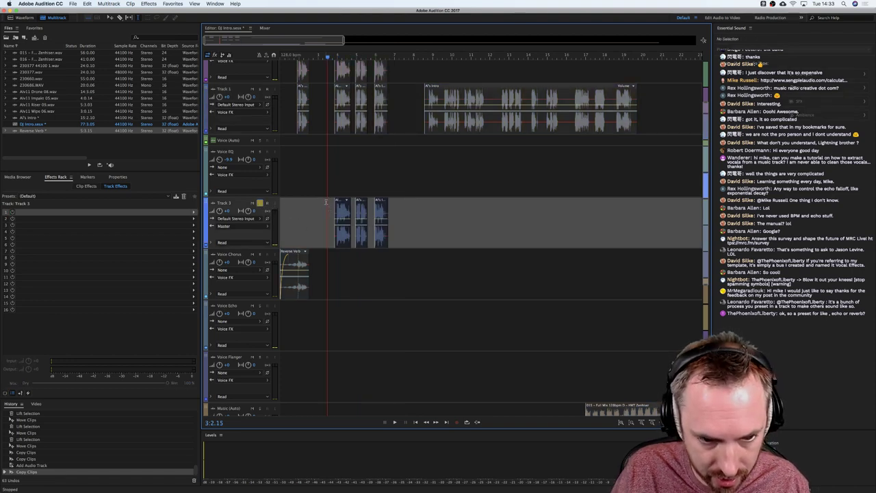
pyautogui.press('space')
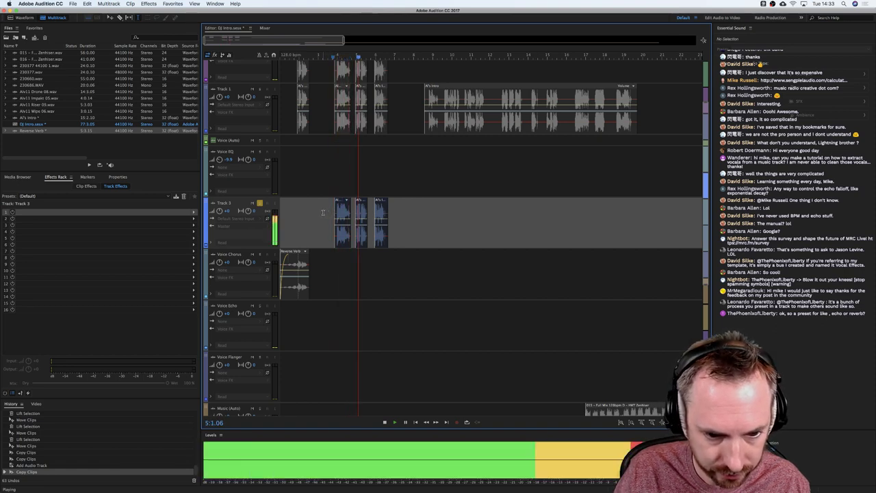
pyautogui.press('space')
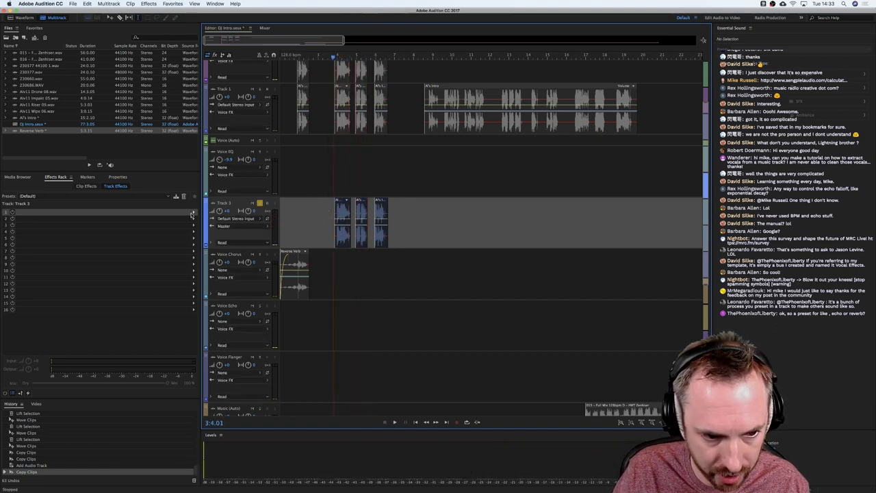
# Open the choice of Waves VST3 modulation plug-ins for Track 3's first effect slot.
pyautogui.click(194, 213)
pyautogui.moveTo(266, 306)
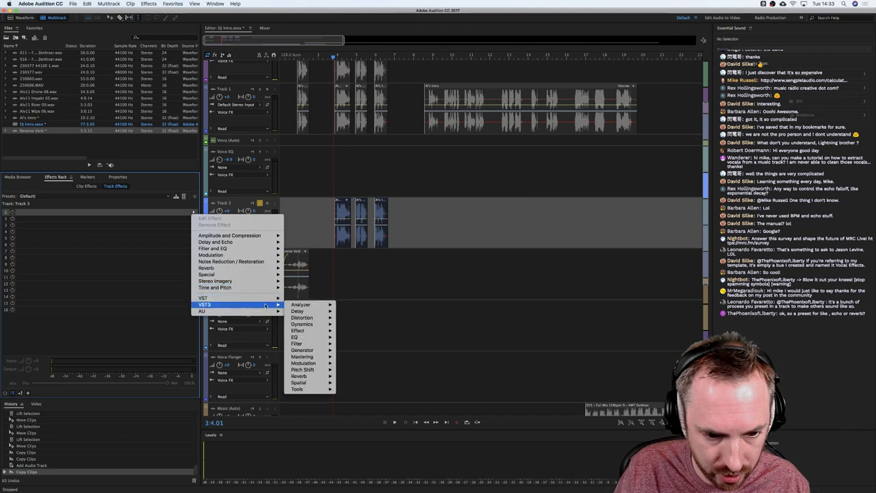
pyautogui.moveTo(305, 363)
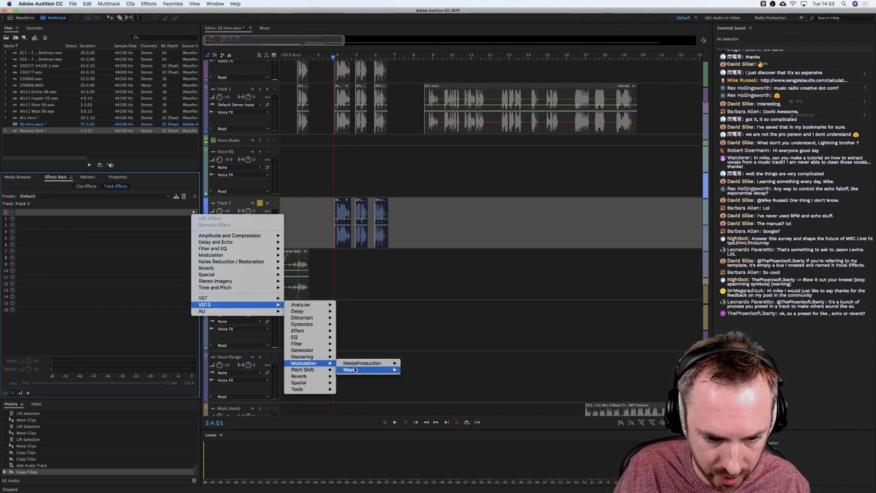
pyautogui.moveTo(356, 369)
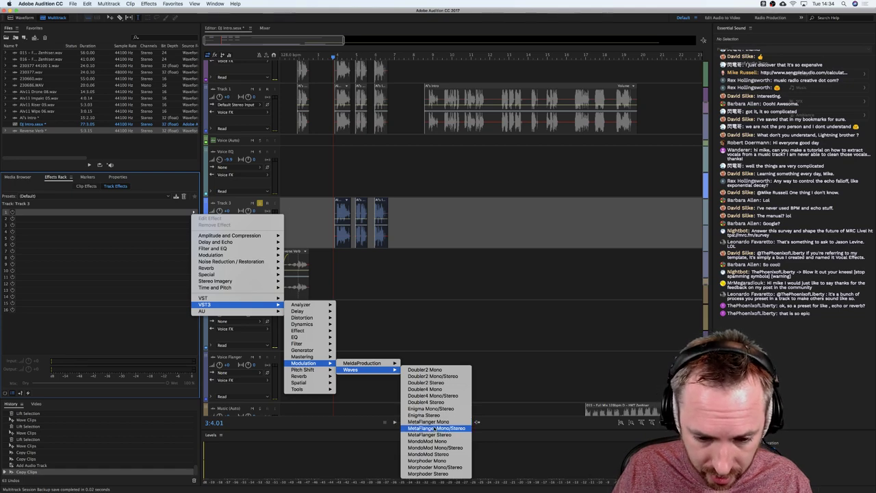
# Add the MetaFlanger Stereo effect to Track 3 and audition its Pensado Flange preset.
pyautogui.click(438, 435)
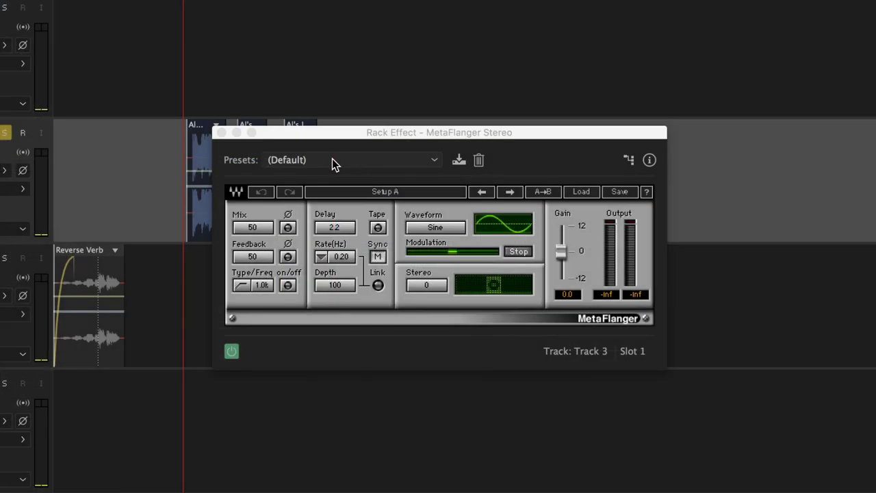
pyautogui.click(332, 158)
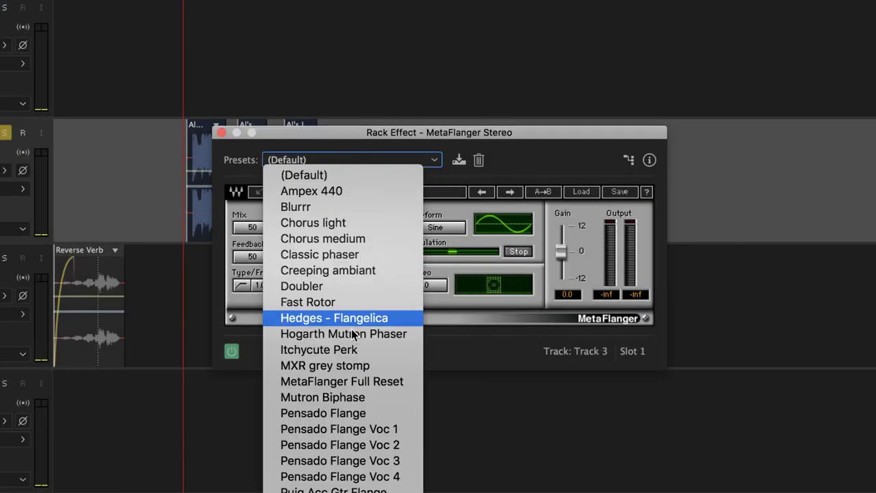
pyautogui.click(366, 413)
pyautogui.press('space')
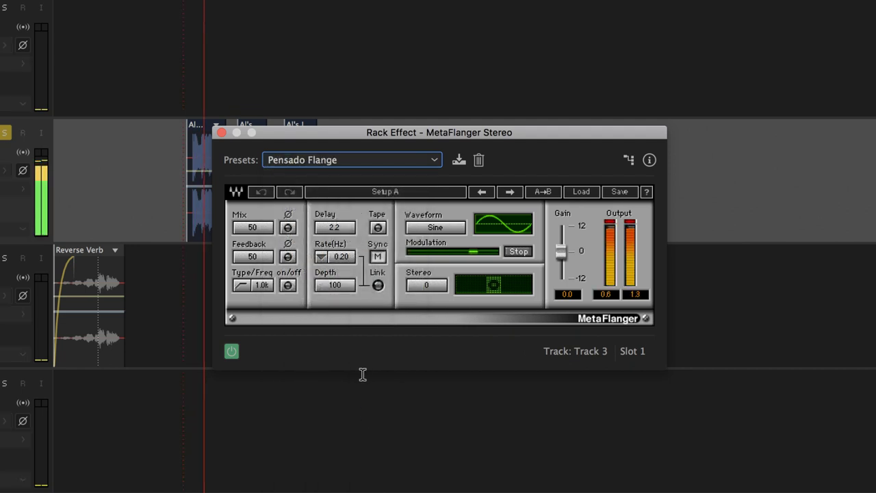
pyautogui.press('space')
# Switch MetaFlanger to the Slow Rotor preset and play the soloed vocal clips through it.
pyautogui.click(317, 162)
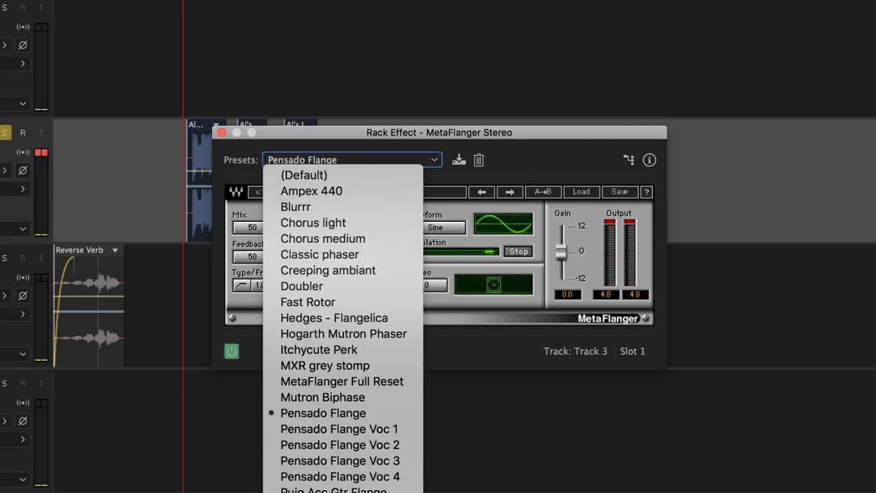
pyautogui.click(317, 491)
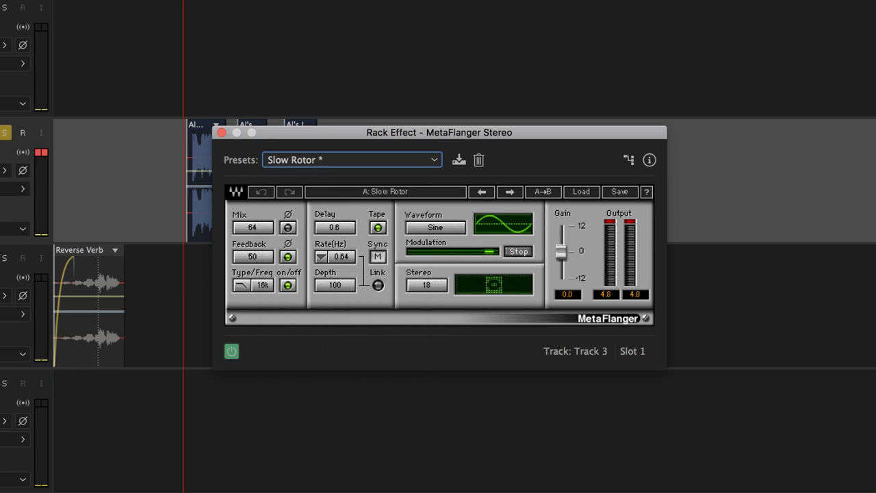
pyautogui.press('space')
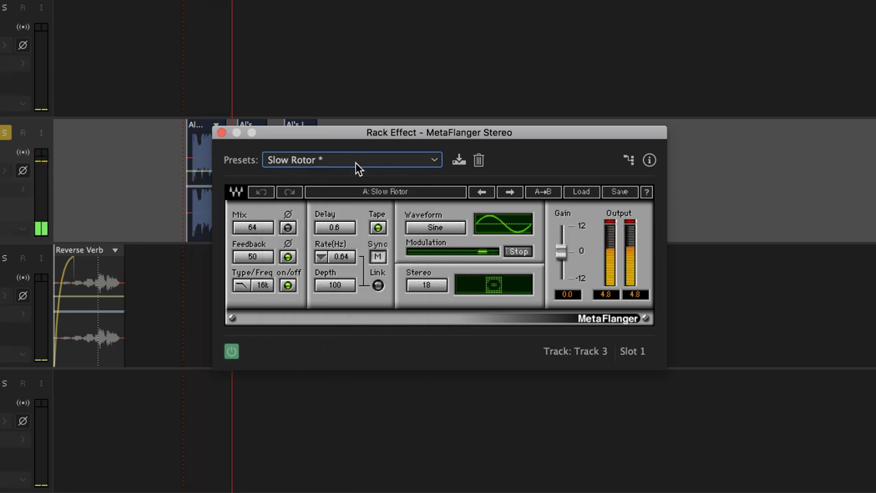
# Set MetaFlanger's modulation rate to 0.25 Hz and close the effect window.
pyautogui.click(322, 256)
pyautogui.click(343, 488)
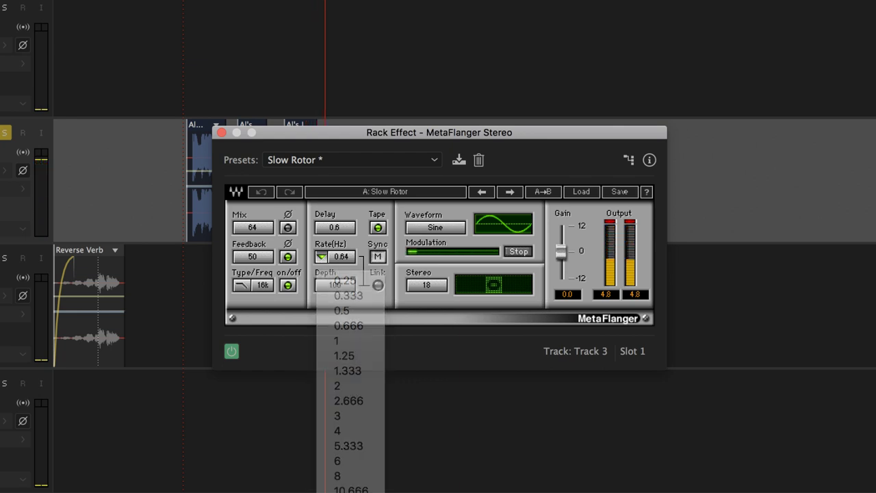
pyautogui.click(321, 256)
pyautogui.click(335, 282)
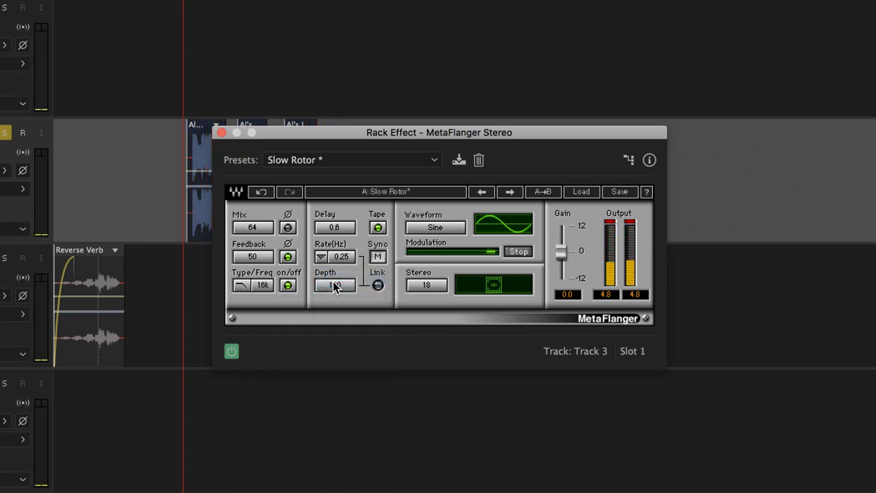
pyautogui.click(223, 134)
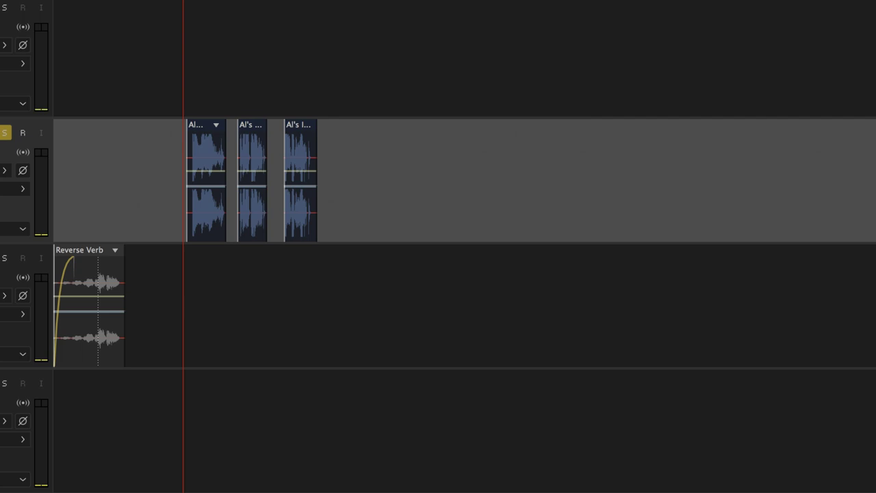
pyautogui.rightClick(58, 274)
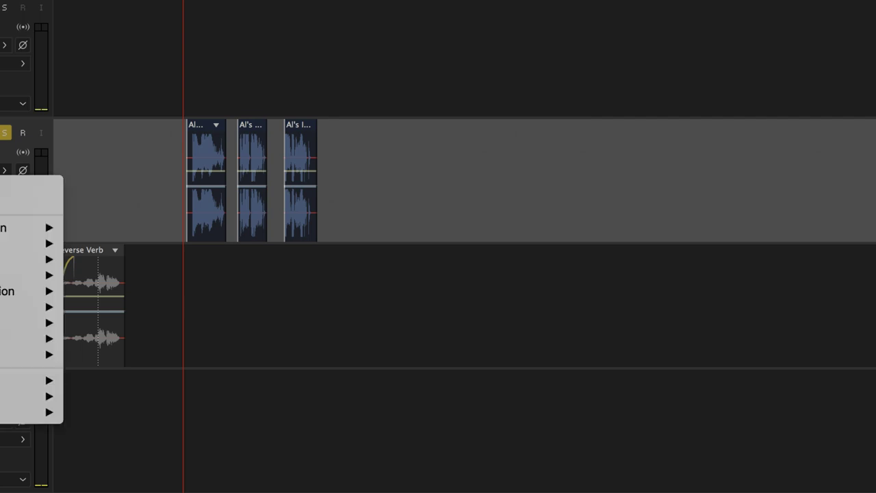
pyautogui.press('Escape')
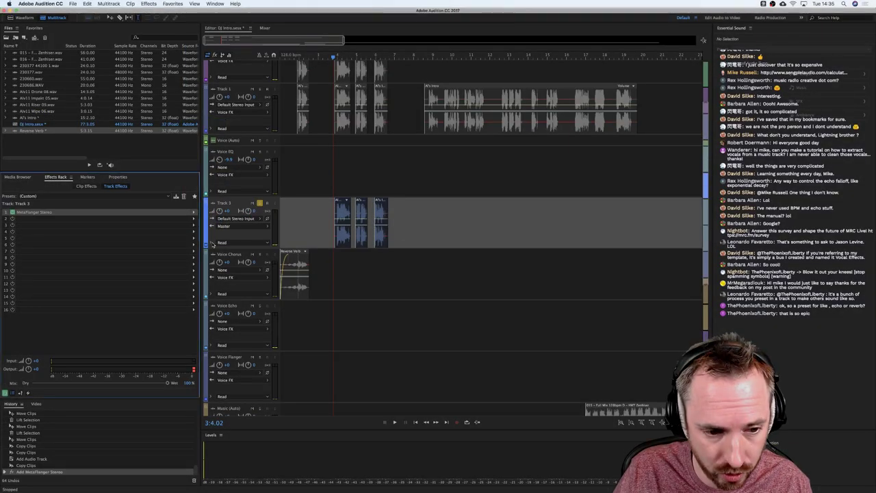
# Expand Track 3's automation lane and show the Rate envelope of MetaFlanger Stereo, leaving the effect window closed.
pyautogui.click(212, 243)
pyautogui.click(257, 261)
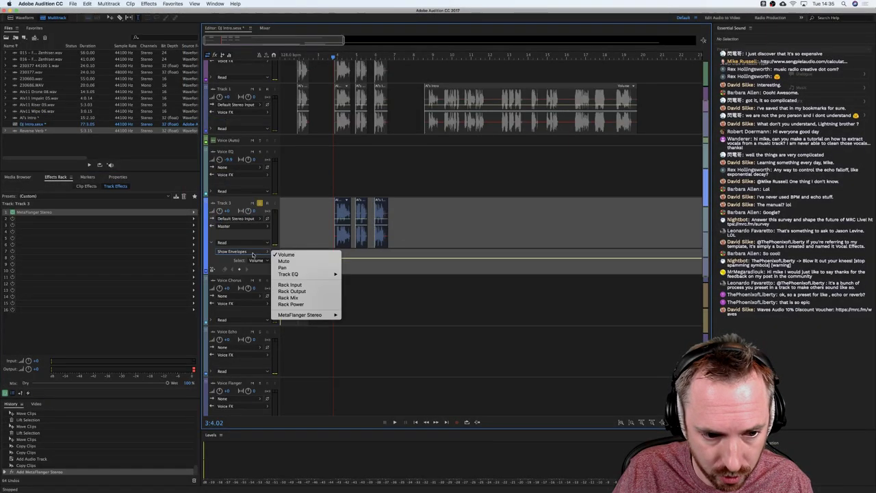
pyautogui.moveTo(324, 316)
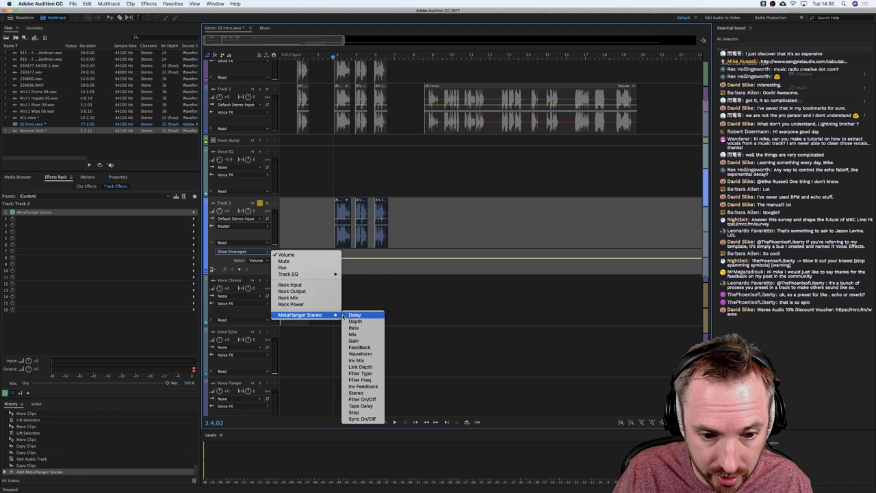
pyautogui.doubleClick(53, 214)
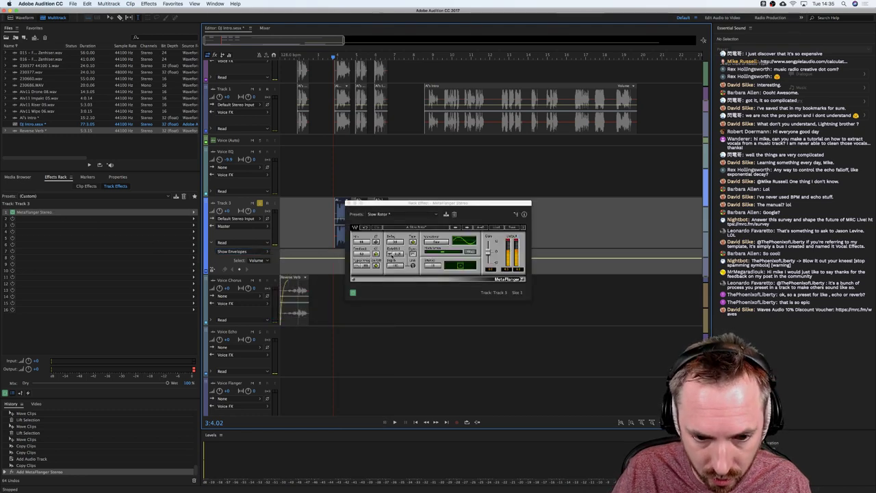
pyautogui.click(240, 252)
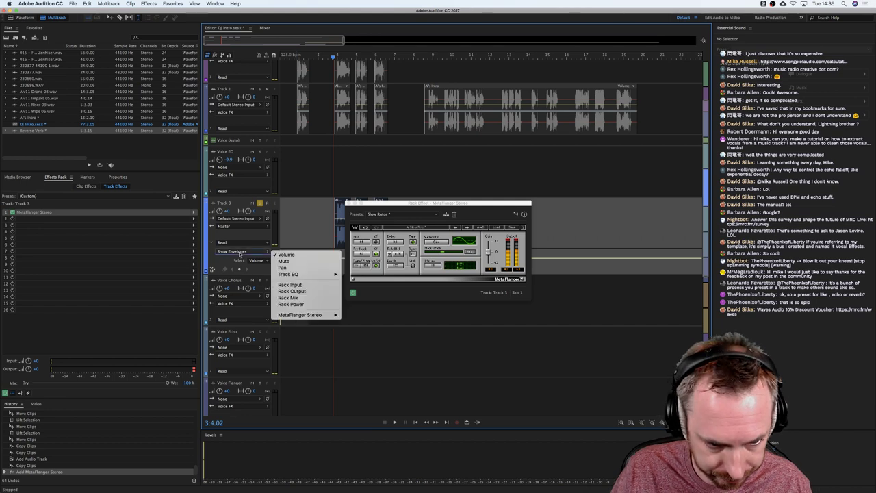
pyautogui.moveTo(302, 315)
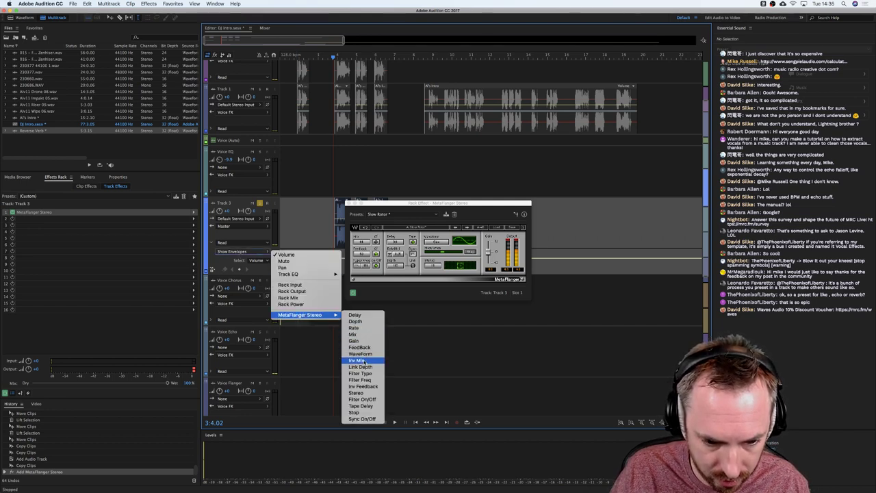
pyautogui.click(366, 329)
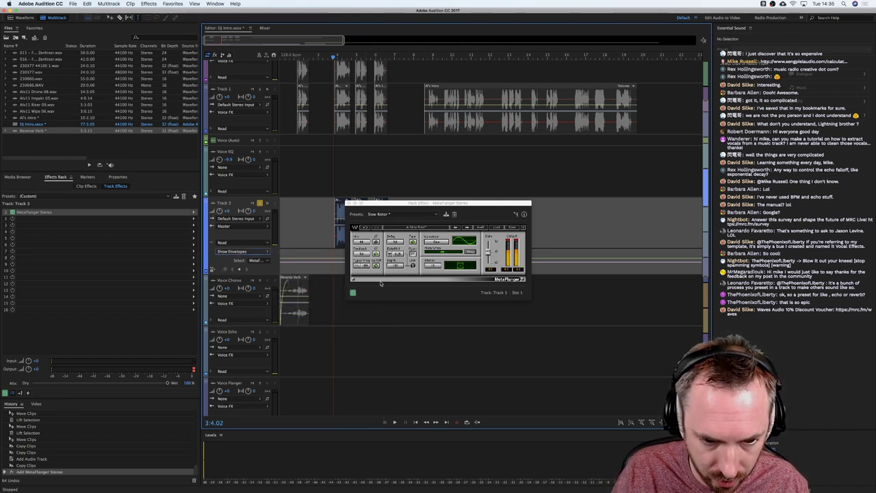
pyautogui.click(348, 203)
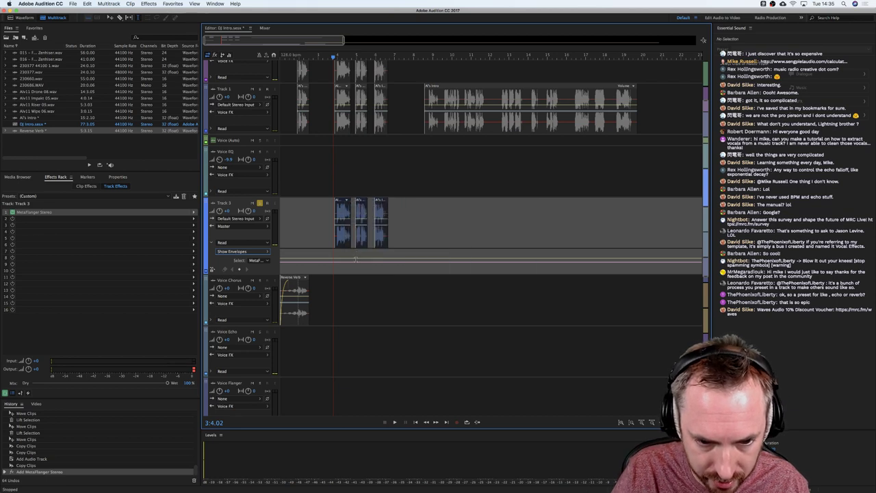
# Keyframe the MetaFlanger rate to rise from the start of Track 3's first clip to the end of its last clip, and audition the sweep.
pyautogui.moveTo(335, 266); pyautogui.dragTo(394, 263)
pyautogui.moveTo(393, 256); pyautogui.dragTo(389, 252)
pyautogui.press('space')
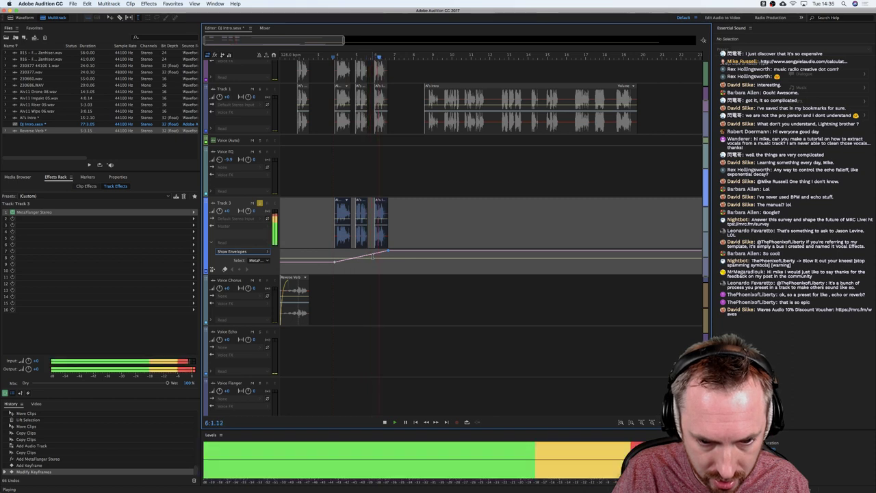
pyautogui.press('space')
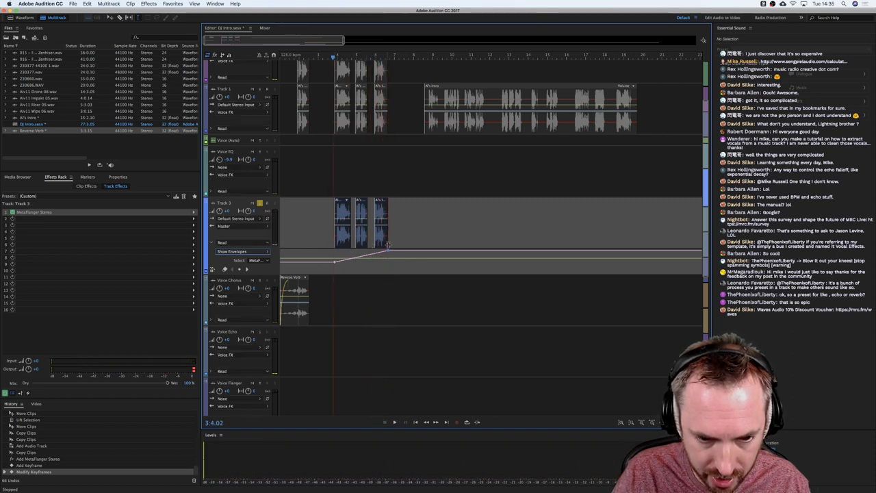
pyautogui.press('space')
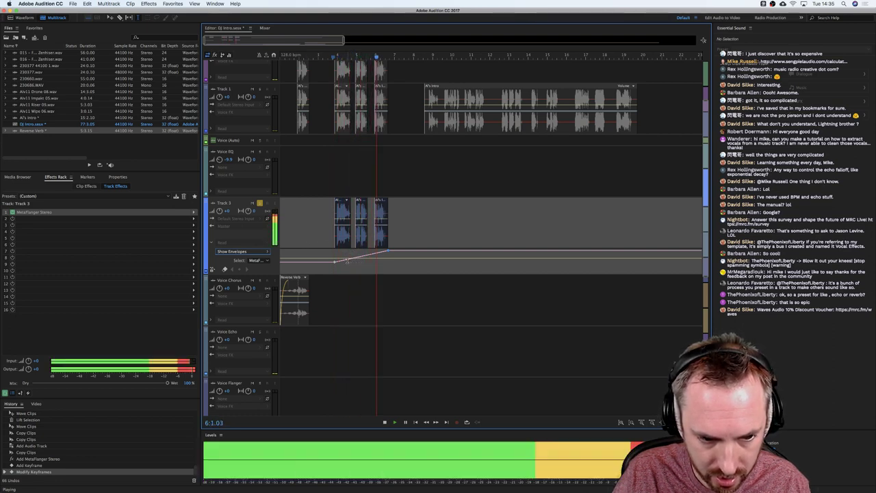
pyautogui.press('space')
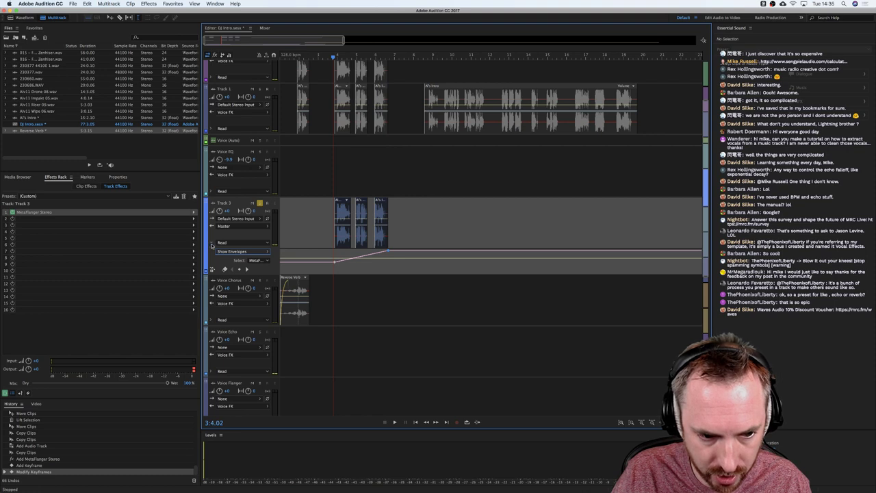
pyautogui.click(253, 254)
pyautogui.moveTo(291, 314)
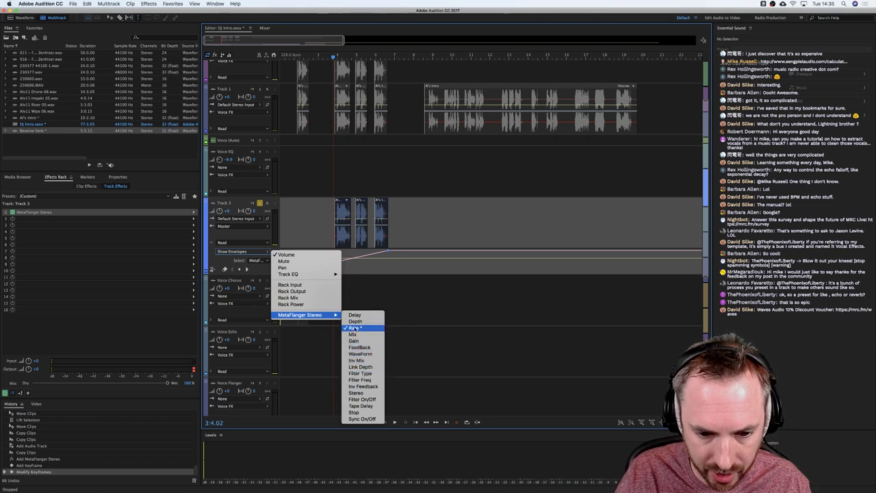
pyautogui.click(407, 264)
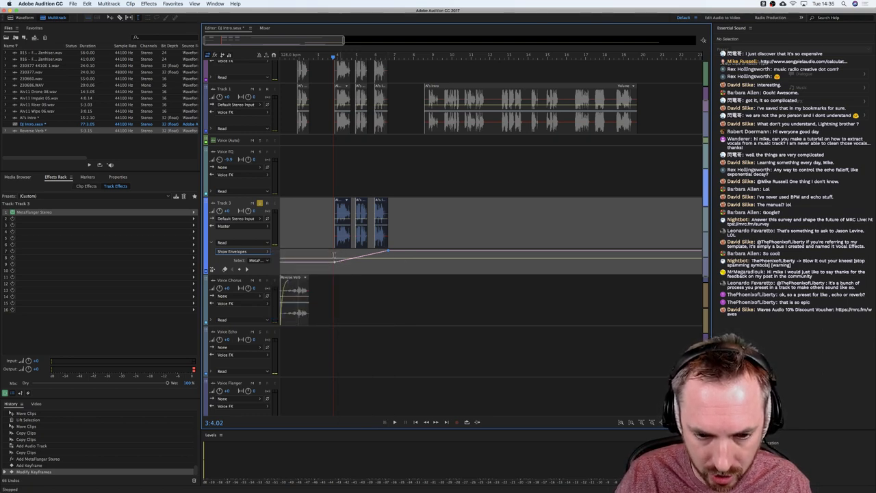
# Take Track 3 out of solo and play the flanged clips together with the other voice tracks.
pyautogui.click(261, 202)
pyautogui.scroll(3, 317, 172)
pyautogui.scroll(2, 335, 59)
pyautogui.press('space')
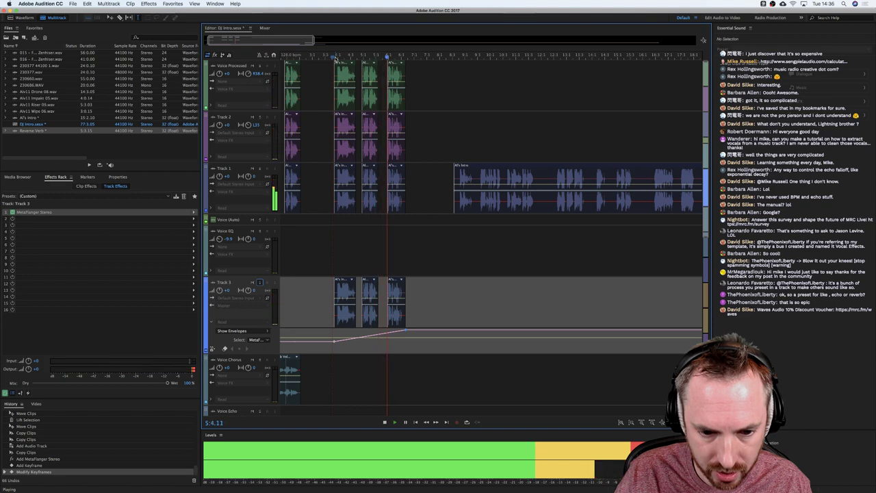
pyautogui.press('space')
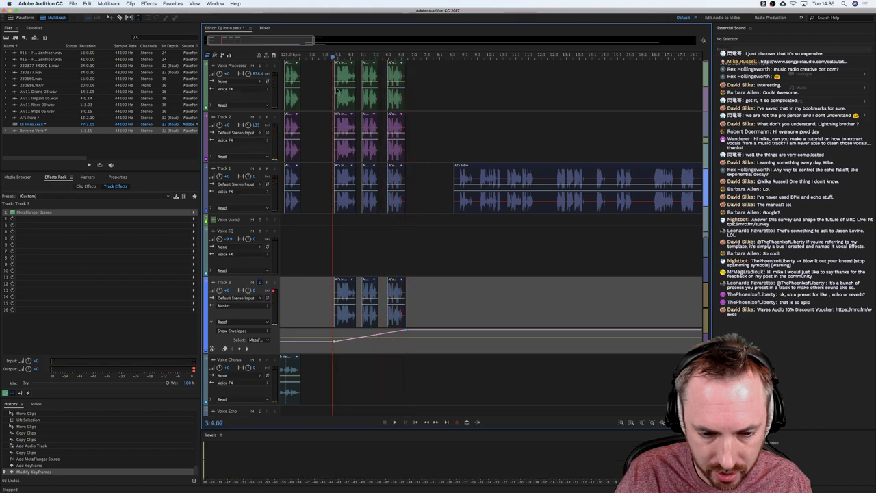
pyautogui.hscroll(-3, 394, 303)
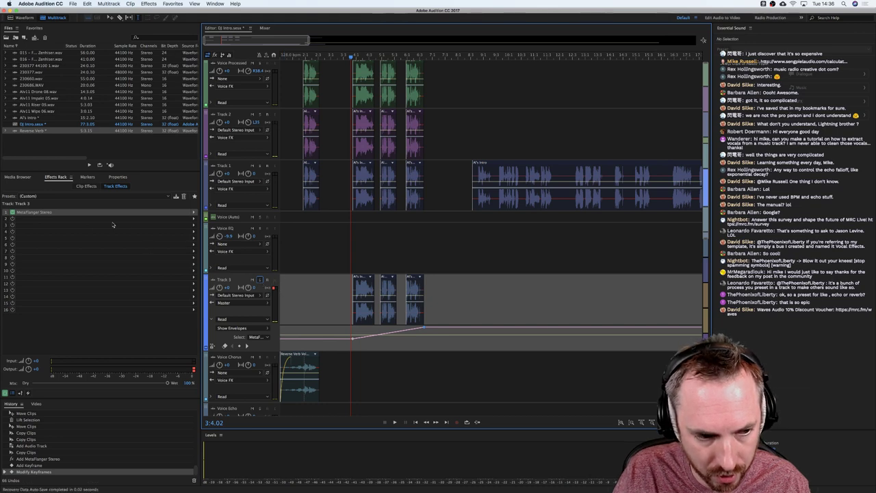
# Replace MetaFlanger on Track 3 with the Chorus effect and audition the track soloed.
pyautogui.click(192, 213)
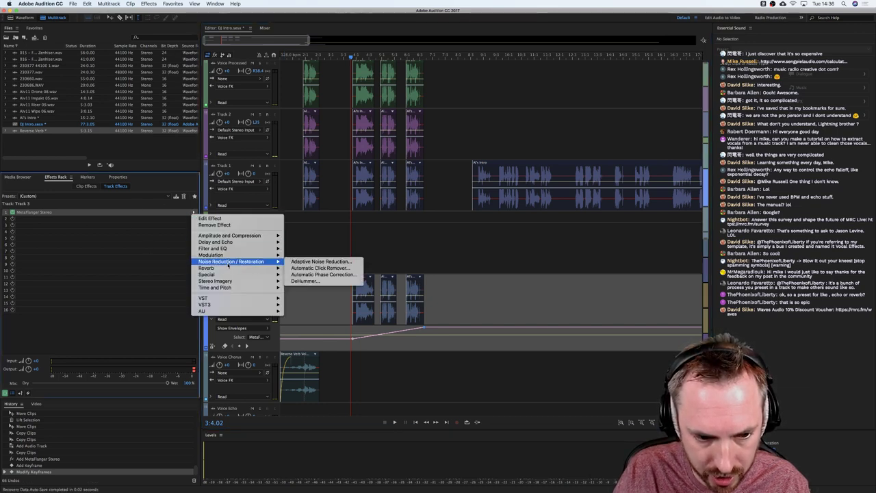
pyautogui.moveTo(226, 268)
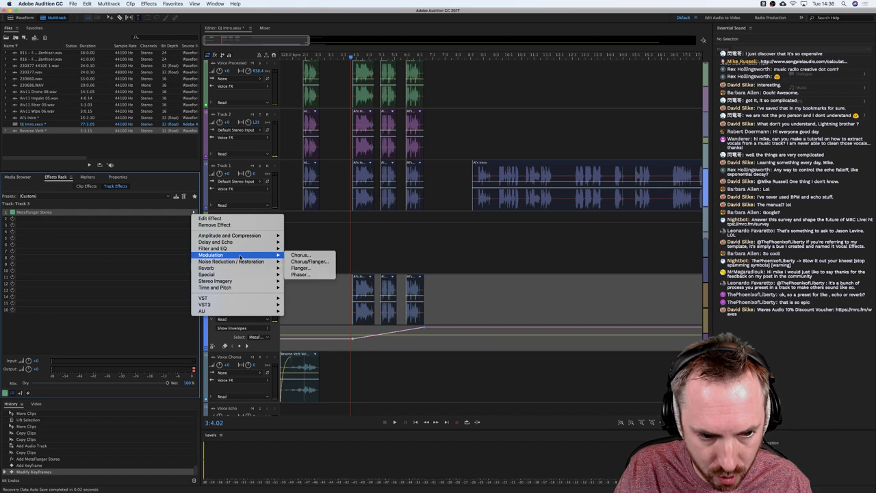
pyautogui.click(305, 255)
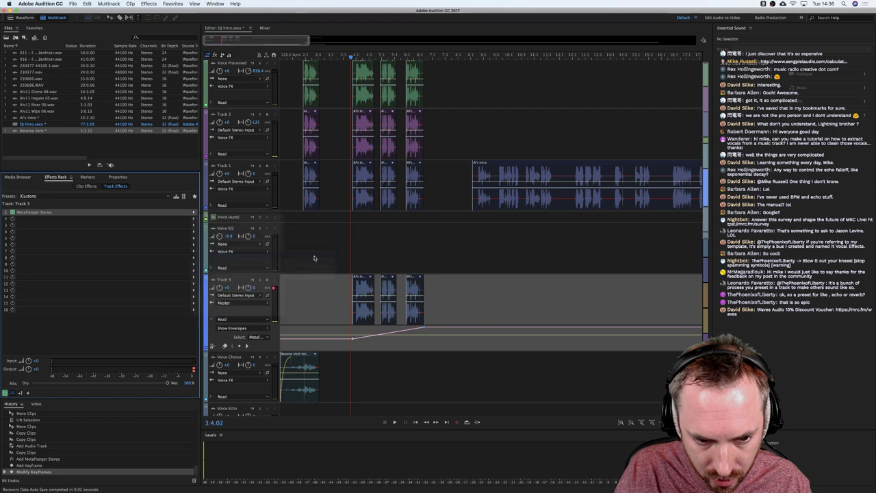
pyautogui.press('space')
pyautogui.press('space')
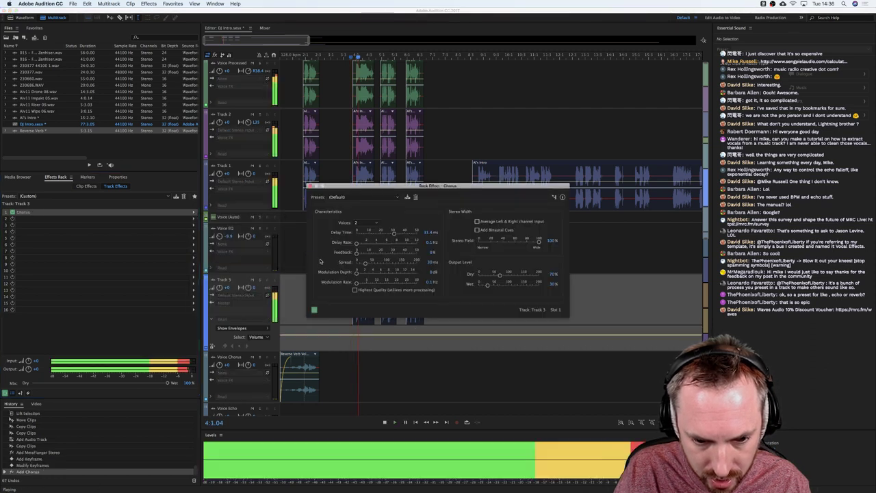
pyautogui.press('space')
# Apply the Quartet preset to the Chorus effect and audition it.
pyautogui.click(370, 197)
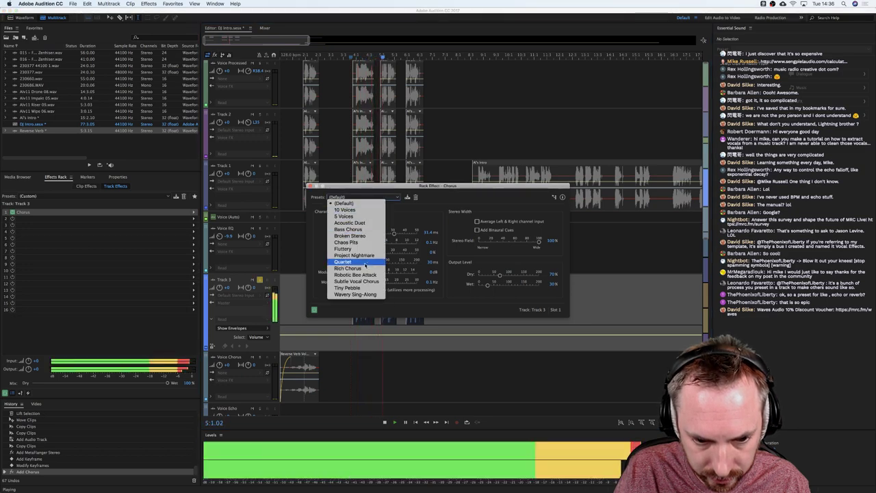
pyautogui.click(373, 261)
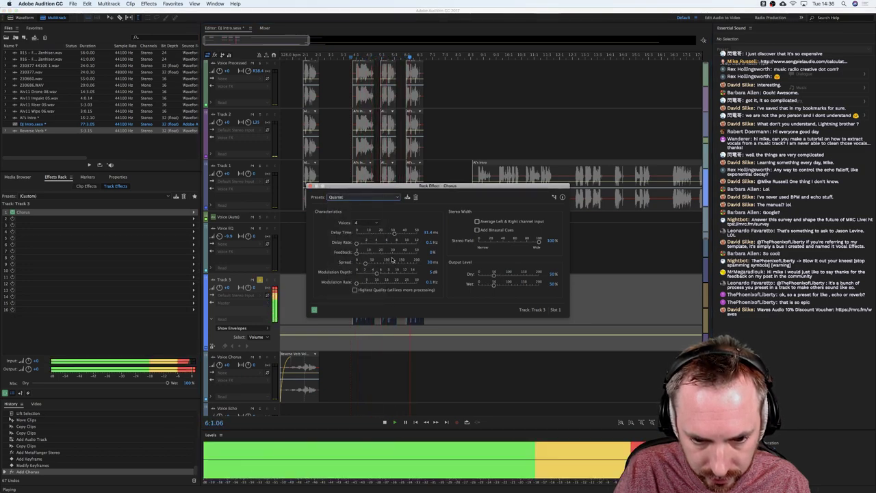
pyautogui.press('space')
# Return the Chorus effect to its default preset and raise the delay rate to 12 Hz.
pyautogui.click(353, 198)
pyautogui.click(345, 204)
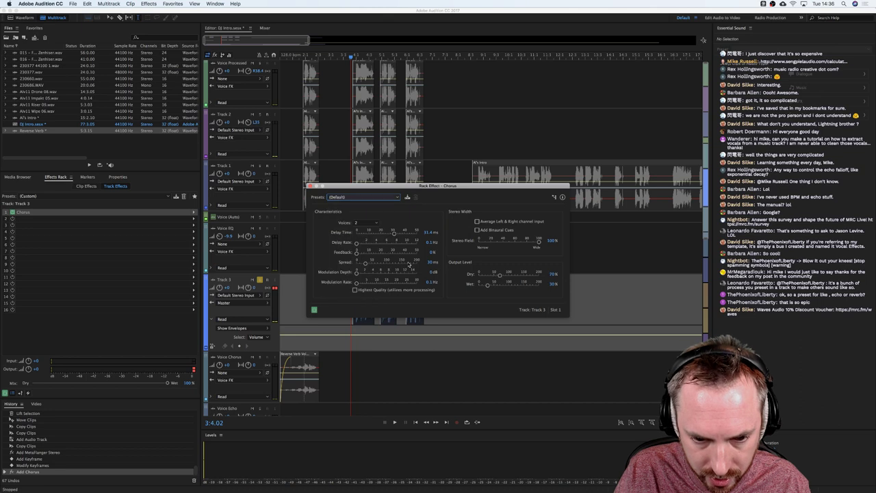
pyautogui.moveTo(362, 246); pyautogui.dragTo(411, 248)
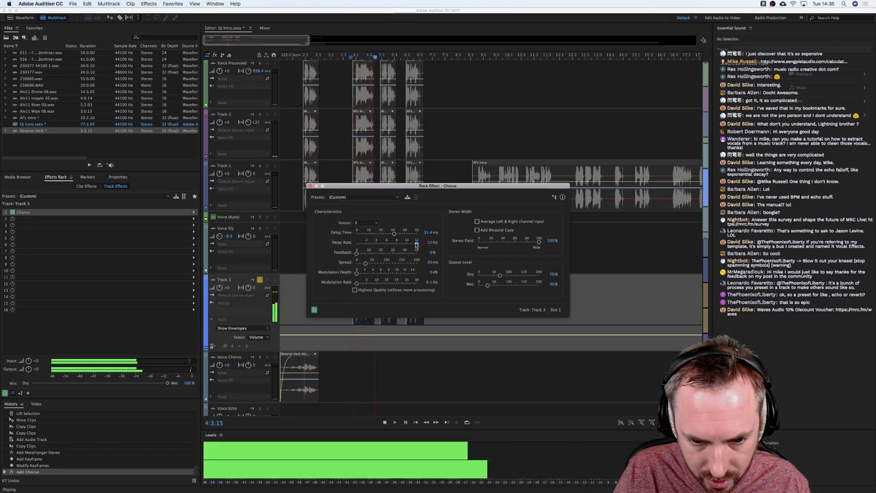
# Replace the Chorus effect on Track 3 with Flanger and lower its modulation rate to about 40 Hz while auditioning.
pyautogui.press('space')
pyautogui.click(192, 214)
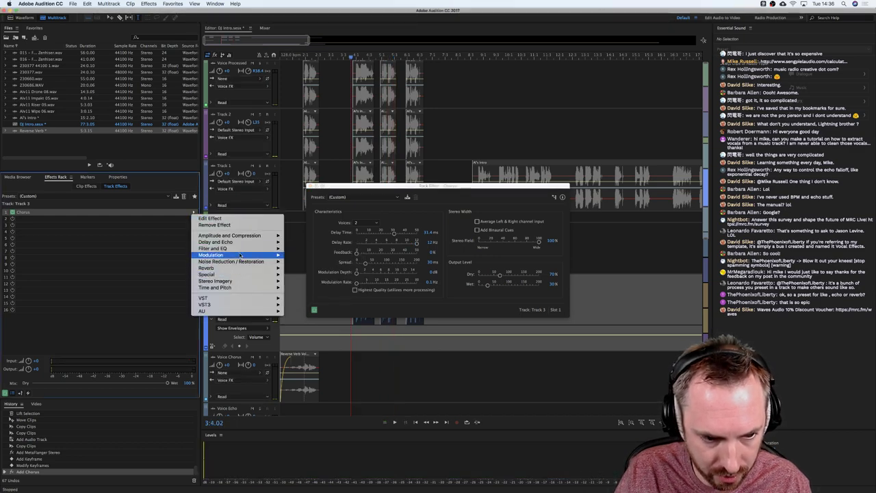
pyautogui.click(306, 268)
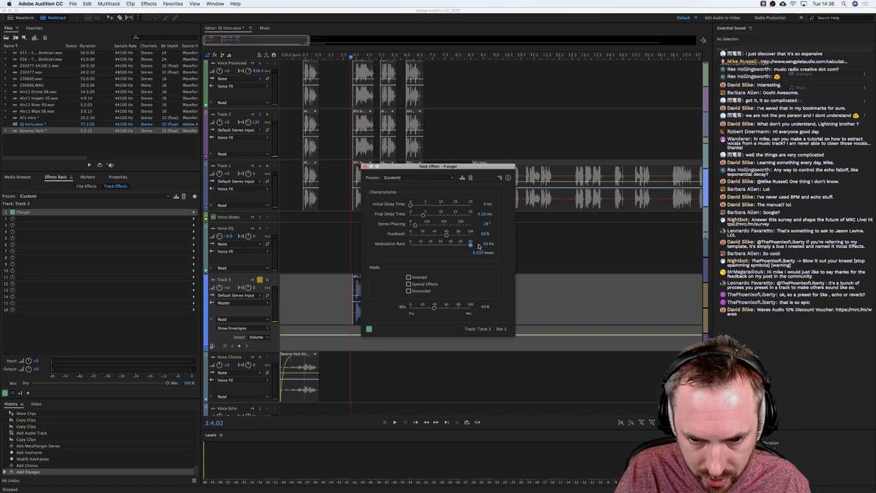
pyautogui.press('space')
pyautogui.moveTo(479, 246); pyautogui.dragTo(450, 246)
pyautogui.press('space')
# Apply the Aural preset to the Flanger and adjust its modulation rate to about 25 Hz during playback.
pyautogui.click(418, 177)
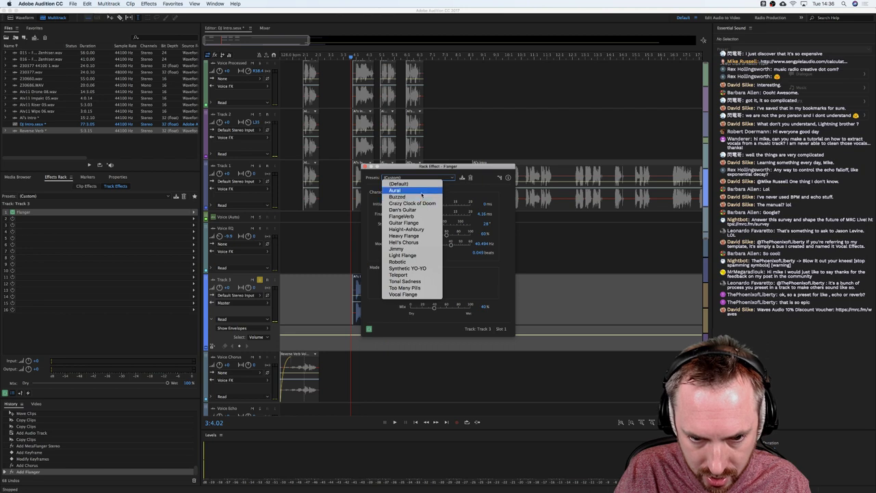
pyautogui.click(422, 191)
pyautogui.press('space')
pyautogui.moveTo(441, 245); pyautogui.dragTo(468, 245)
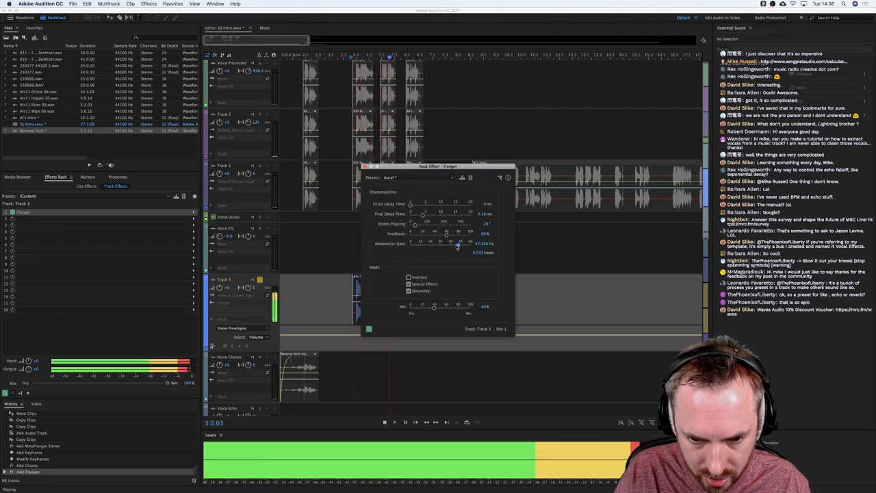
pyautogui.moveTo(457, 245); pyautogui.dragTo(435, 245)
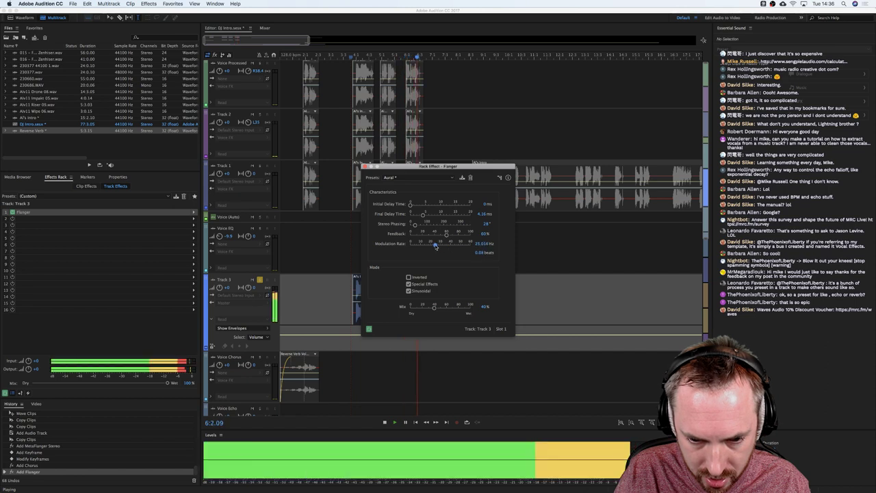
pyautogui.press('space')
pyautogui.click(366, 166)
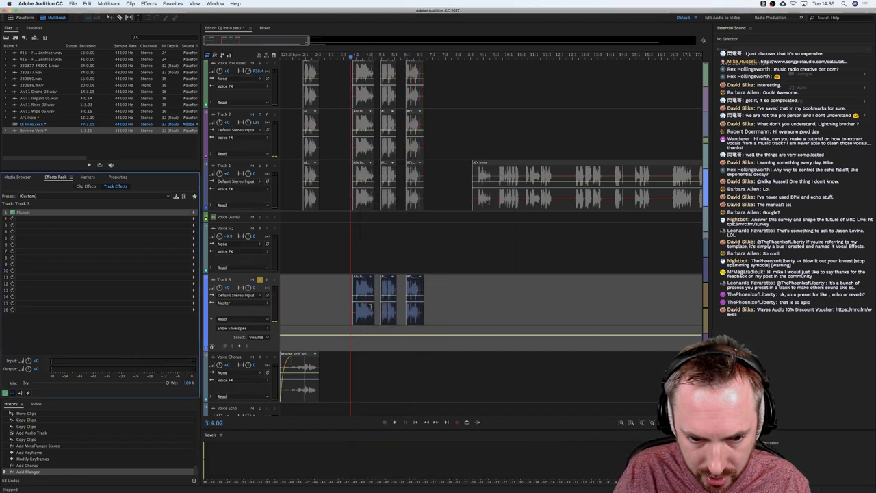
# Show the Flanger's Modulation Rate (Frequency) envelope on Track 3 and shape keyframes rising across the three clips.
pyautogui.click(257, 336)
pyautogui.moveTo(287, 392)
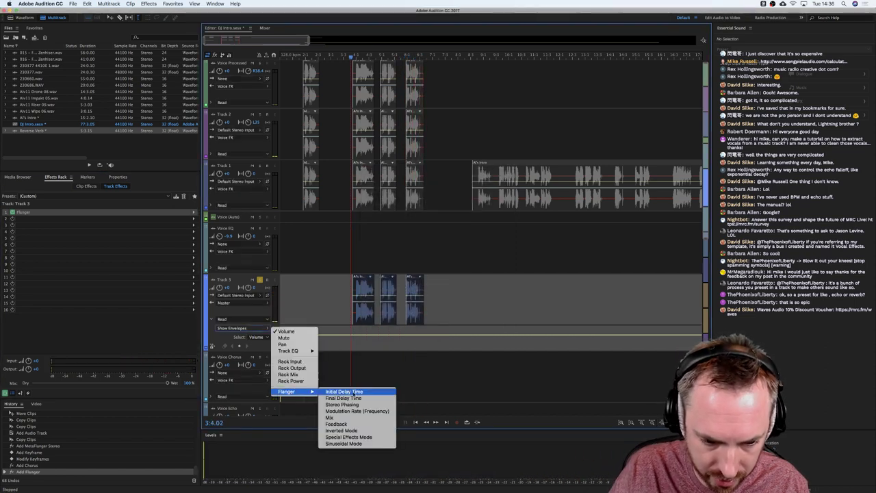
pyautogui.click(353, 410)
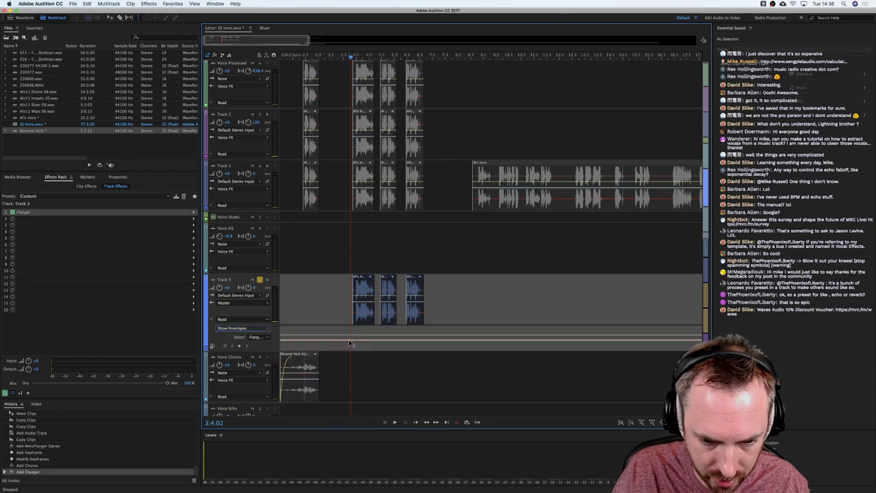
pyautogui.click(350, 343)
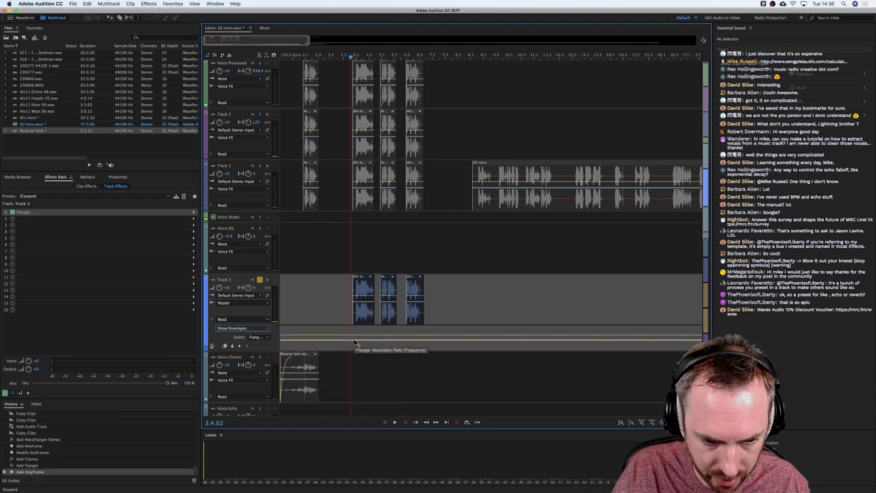
pyautogui.moveTo(356, 341); pyautogui.dragTo(426, 327)
pyautogui.press('space')
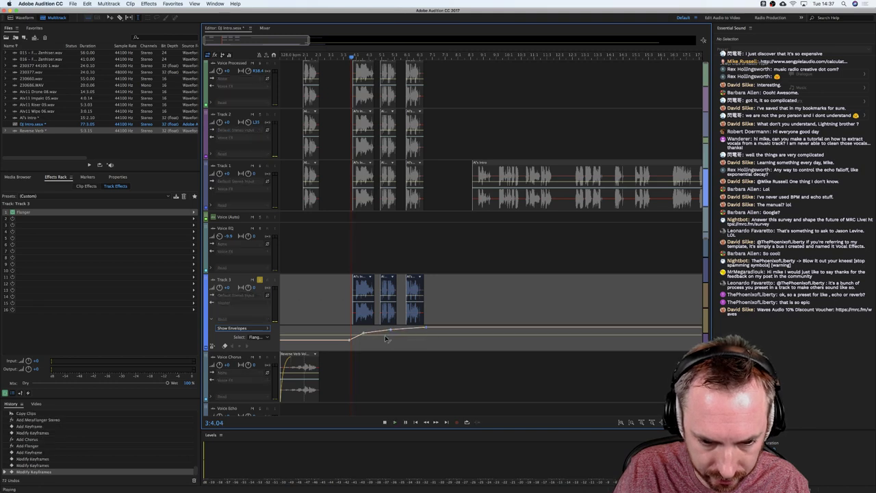
pyautogui.press('space')
# Lower the starting and middle modulation rate keyframes so the rise begins near the minimum and climbs more gradually, auditioning the result.
pyautogui.moveTo(365, 334); pyautogui.dragTo(387, 328)
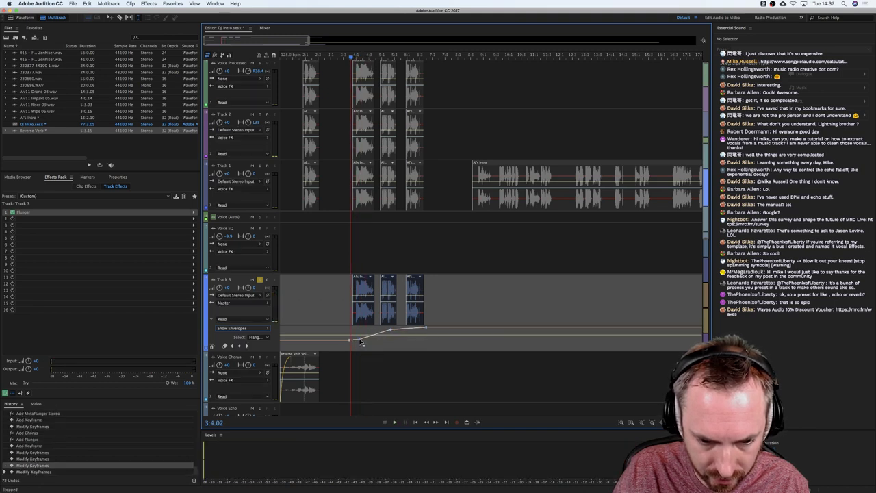
pyautogui.press('space')
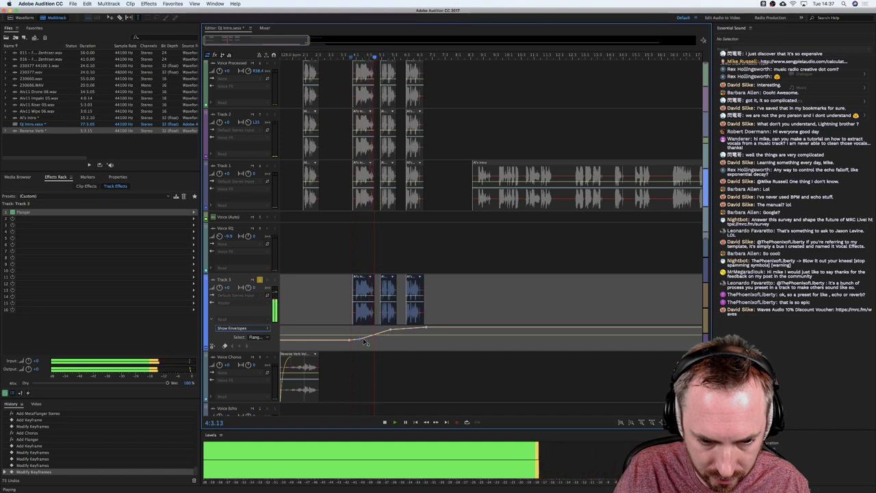
pyautogui.press('space')
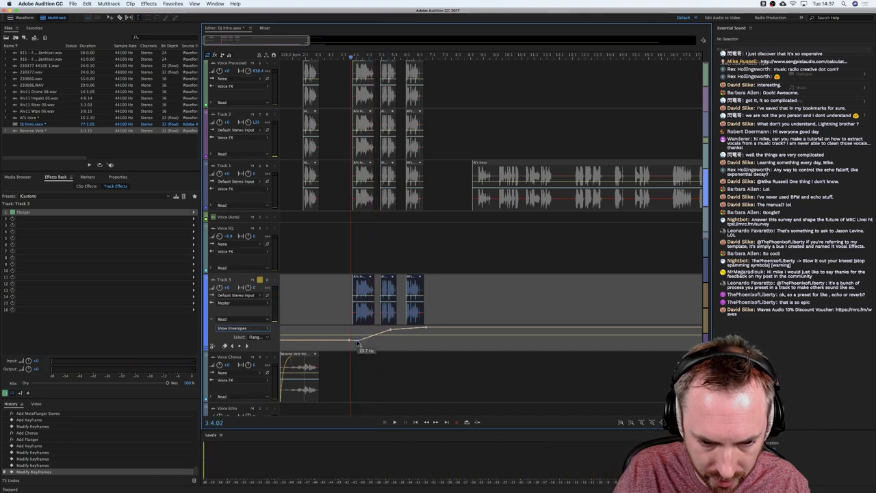
pyautogui.moveTo(357, 343); pyautogui.dragTo(352, 351)
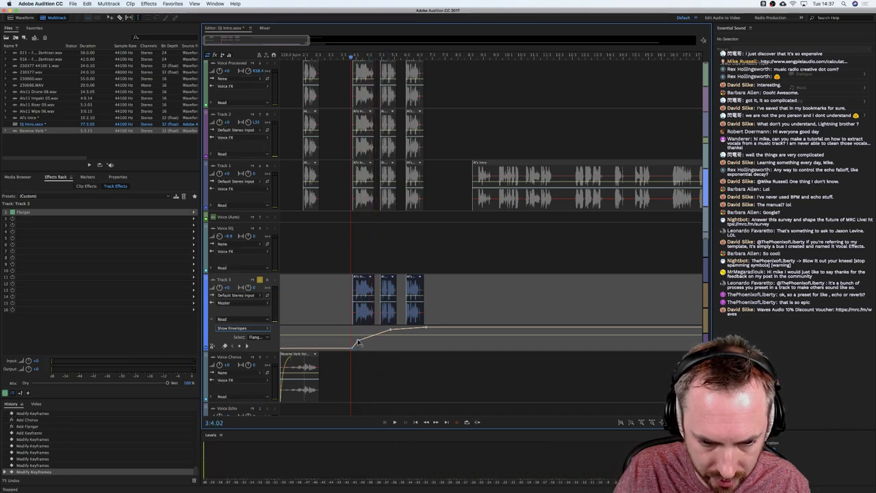
pyautogui.press('space')
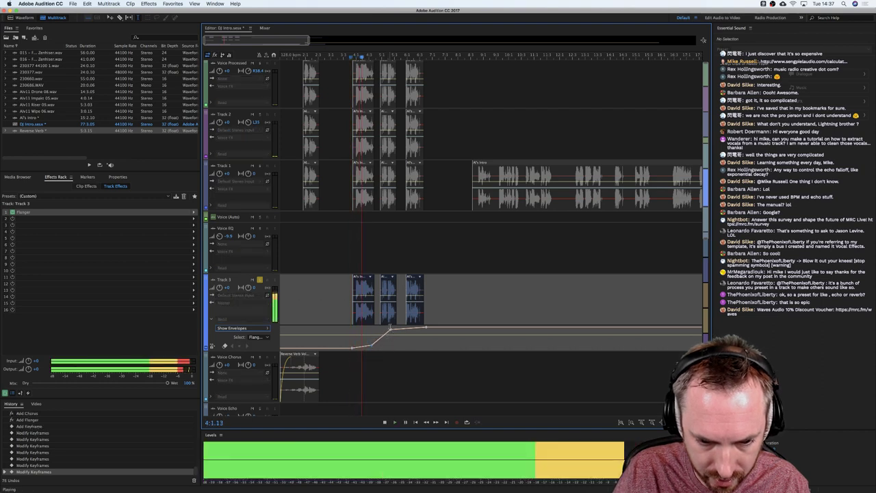
pyautogui.moveTo(390, 330); pyautogui.dragTo(381, 336)
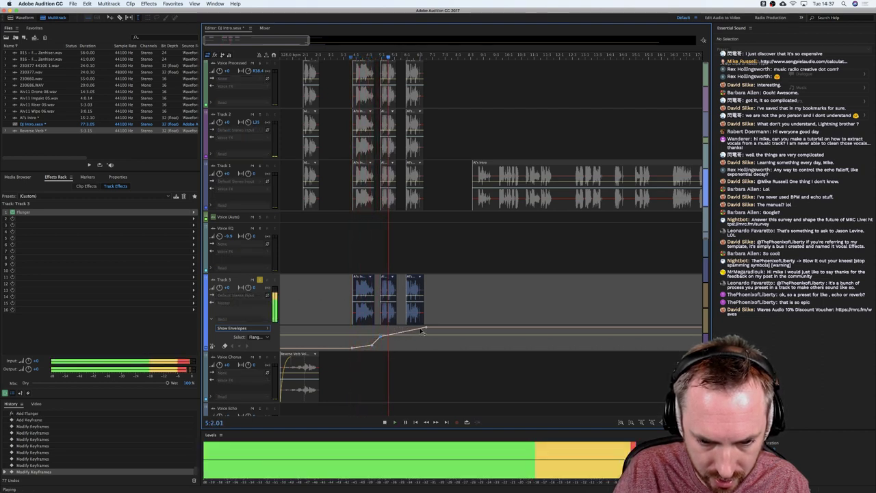
pyautogui.press('space')
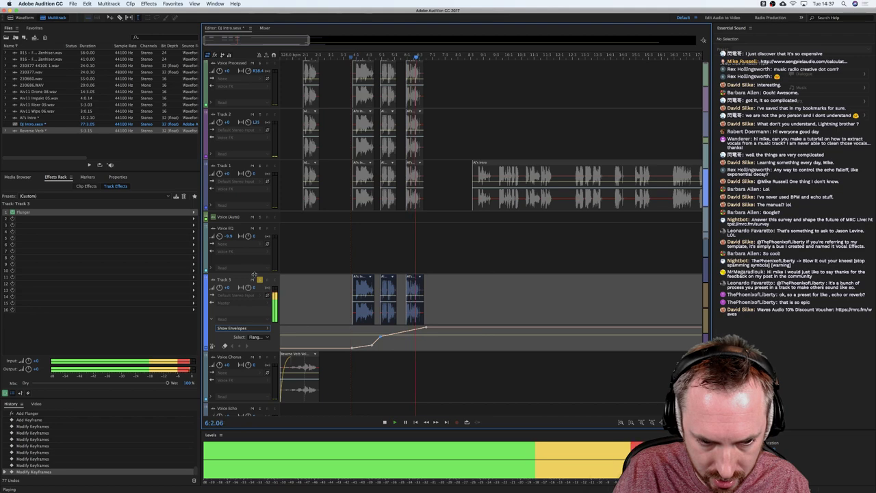
# Unsolo Track 3 and audition its automated flanger together with the other voice tracks.
pyautogui.click(259, 279)
pyautogui.press('space')
pyautogui.press('space')
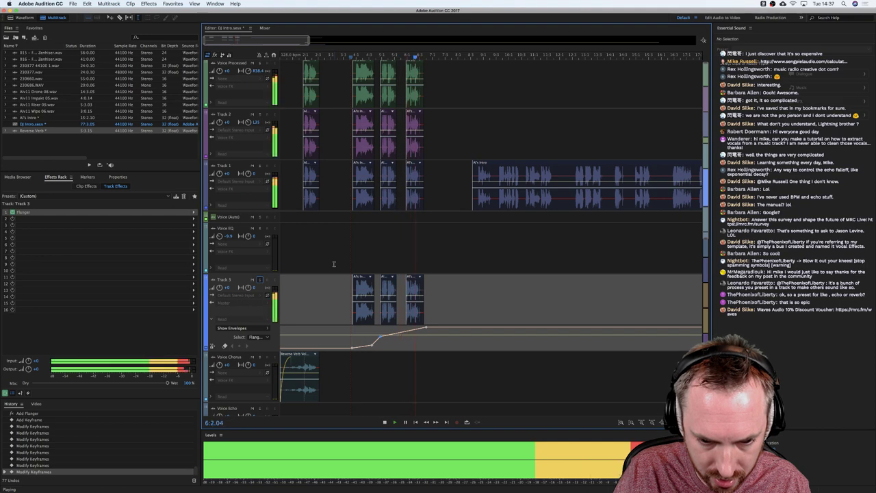
pyautogui.press('space')
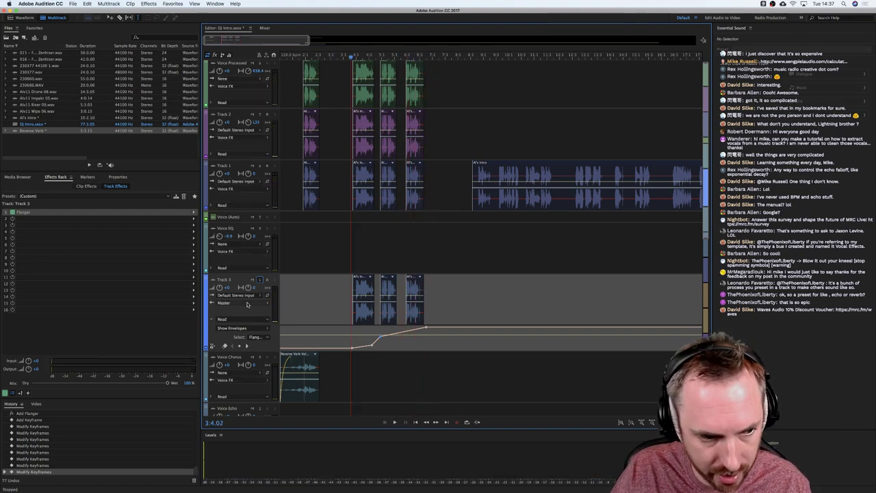
# Add the Pitch Shifter effect after the Flanger in Track 3's effects rack.
pyautogui.click(194, 220)
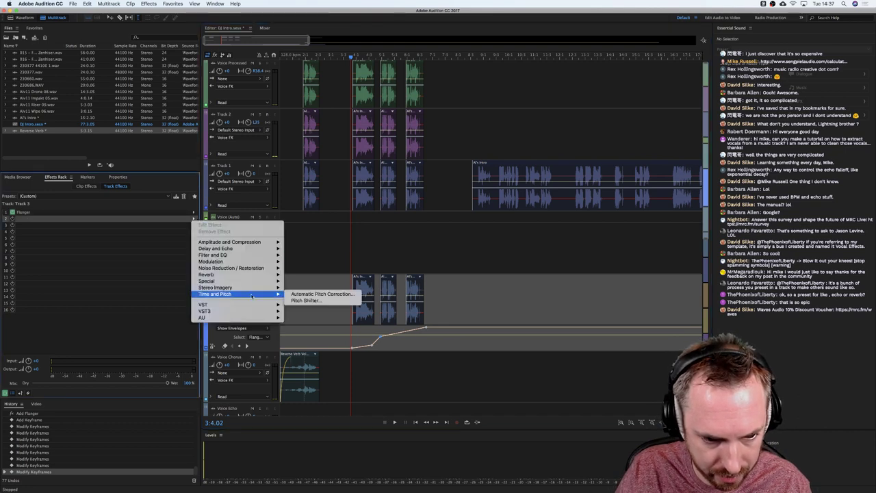
pyautogui.moveTo(260, 293)
pyautogui.click(318, 301)
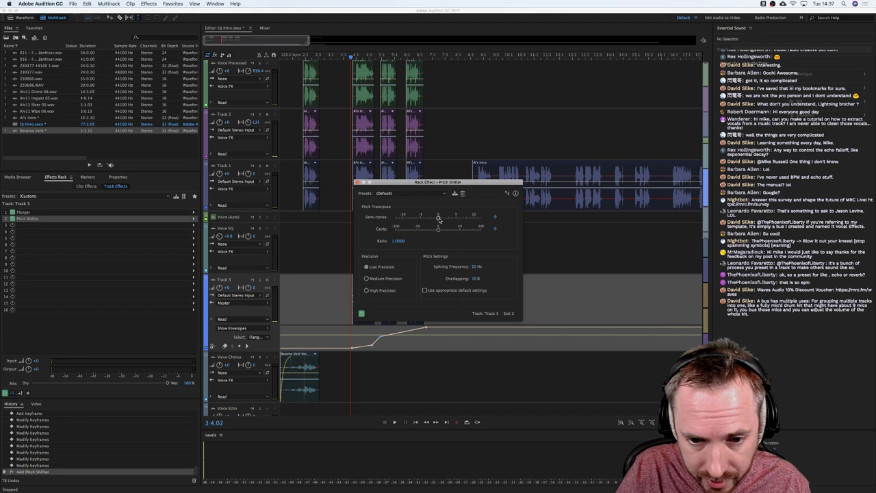
# Show a Pitch Shifter envelope on Track 3 and add keyframes that drop the pitch across the three clips, auditioning the fall.
pyautogui.click(261, 328)
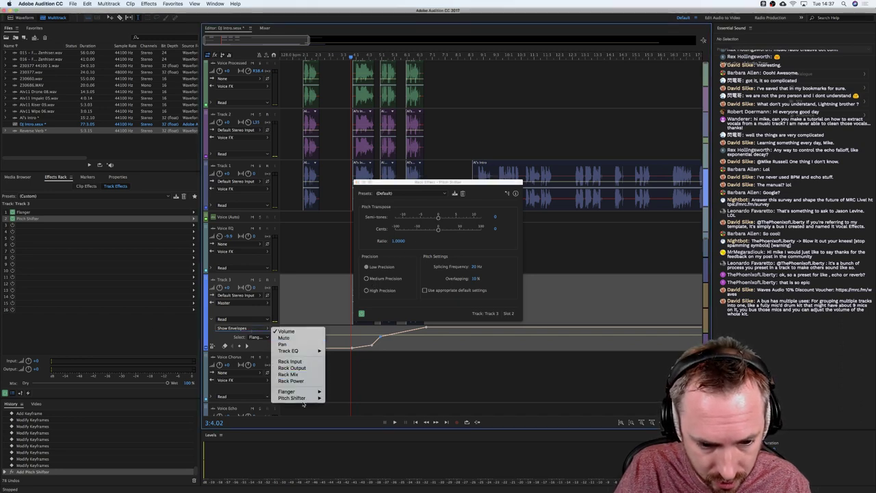
pyautogui.moveTo(304, 399)
pyautogui.click(351, 398)
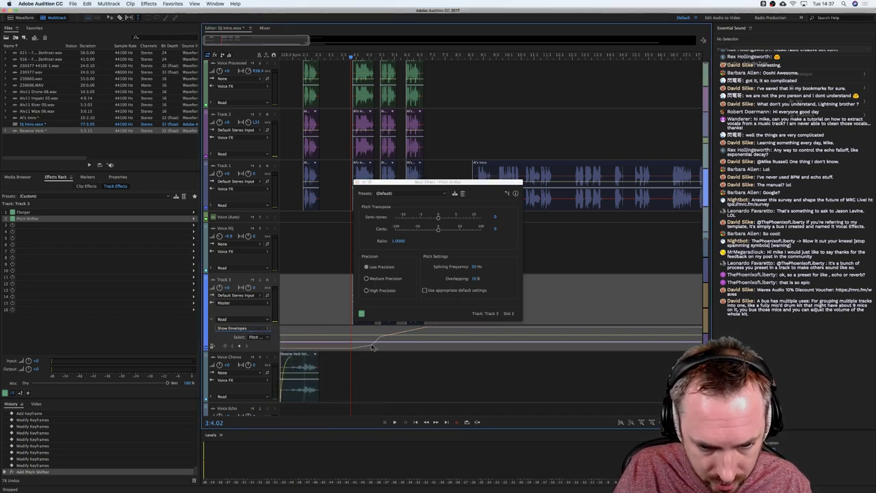
pyautogui.moveTo(369, 343); pyautogui.dragTo(428, 350)
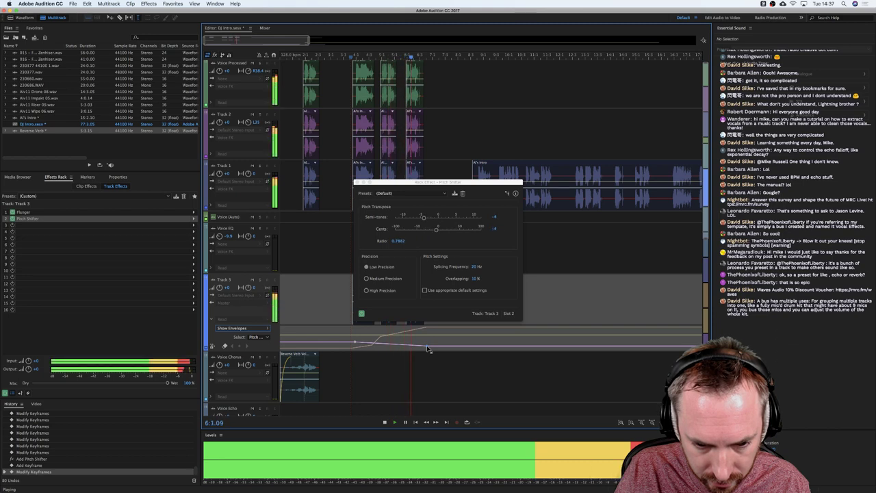
pyautogui.moveTo(427, 347); pyautogui.dragTo(426, 350)
pyautogui.press('space')
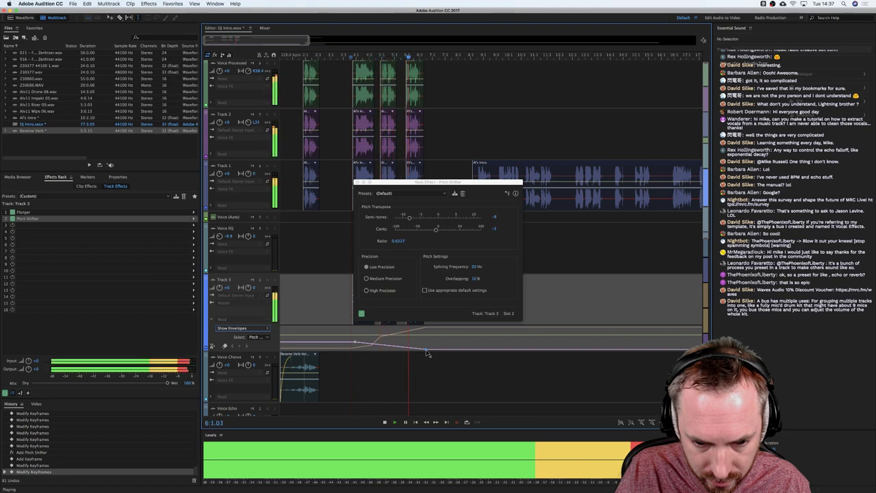
pyautogui.press('space')
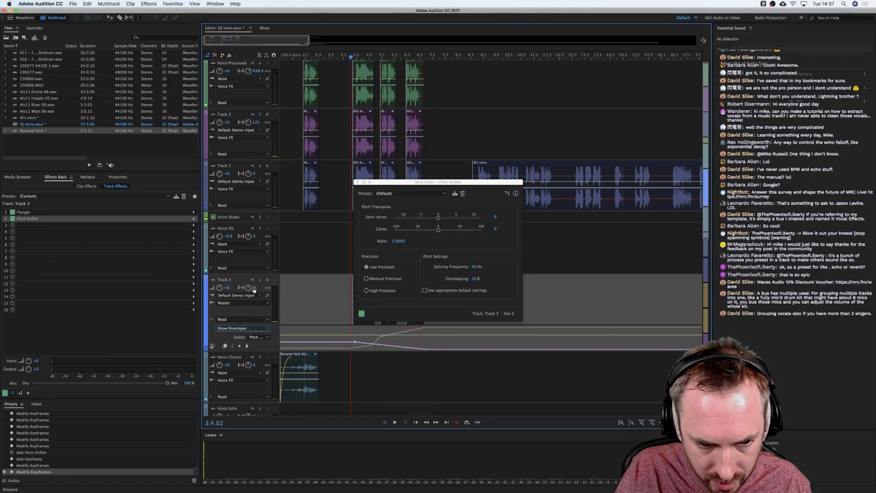
# Lower Track 3's volume to -3 dB, audition the mix and close the Pitch Shifter settings.
pyautogui.moveTo(220, 288); pyautogui.dragTo(221, 292)
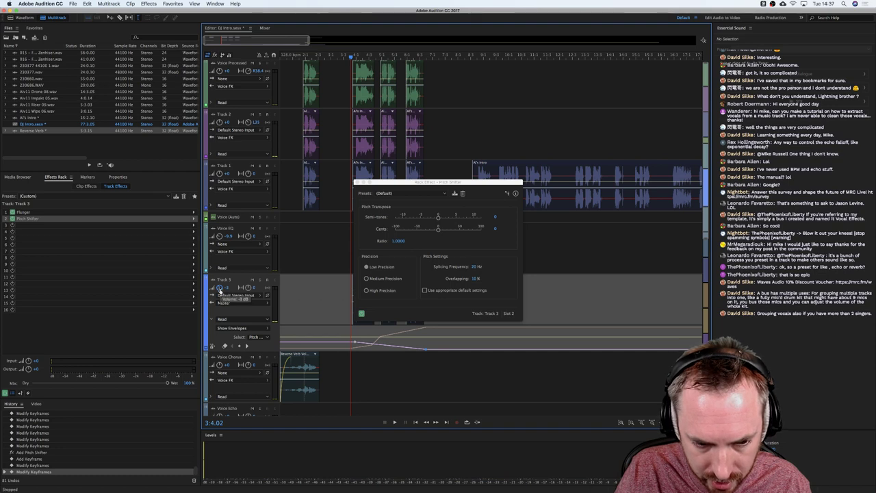
pyautogui.press('space')
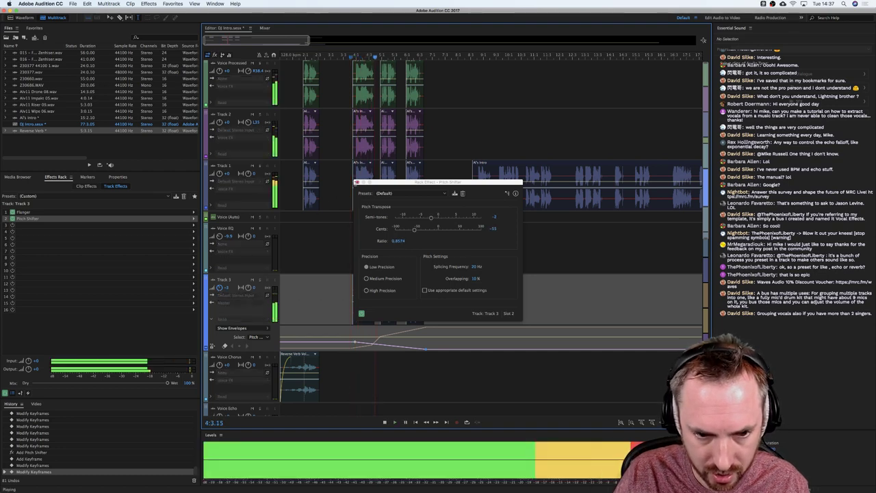
pyautogui.click(357, 182)
# Move the full-mix music clip on the Music (Auto) track to the start of the session.
pyautogui.scroll(-5, 368, 56)
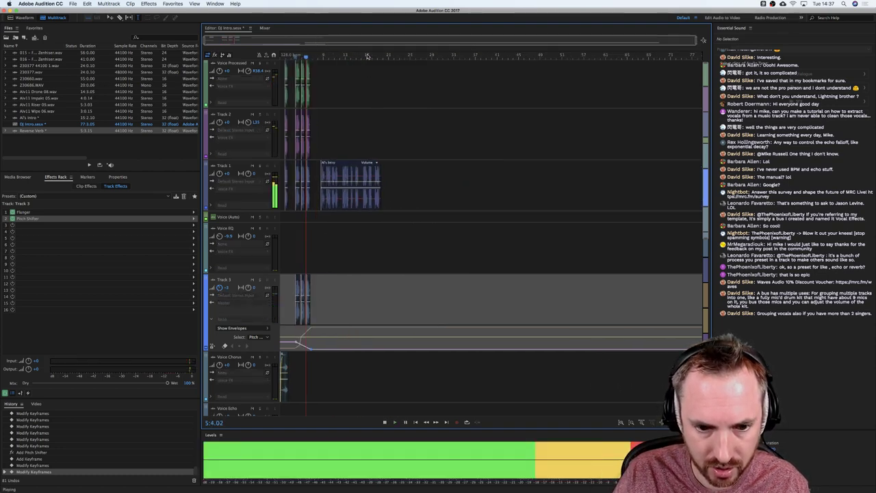
pyautogui.scroll(-10, 363, 256)
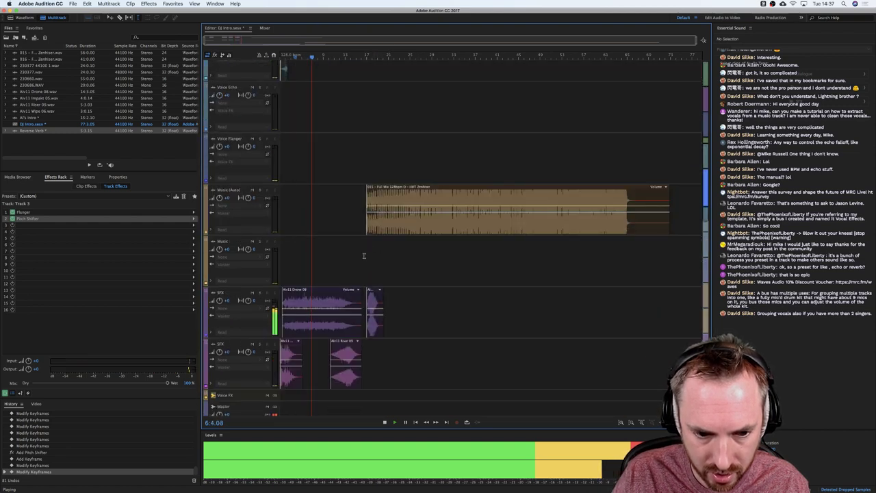
pyautogui.click(365, 219)
pyautogui.moveTo(374, 209); pyautogui.dragTo(288, 209)
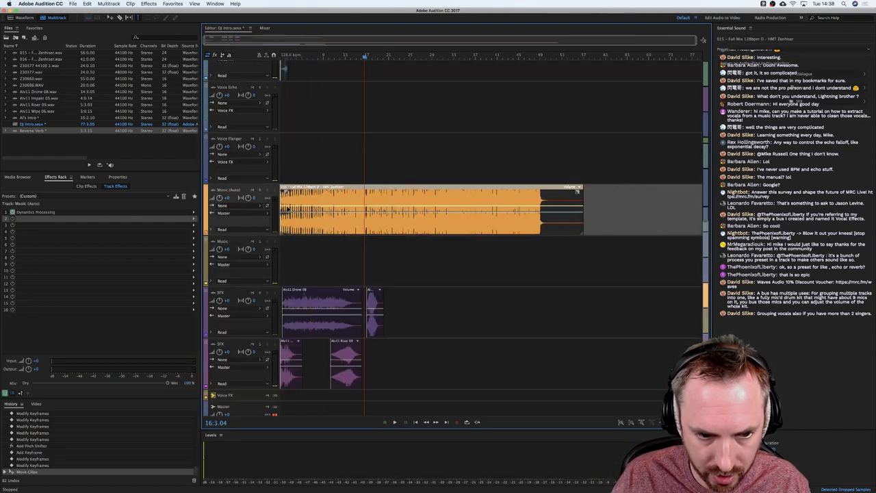
pyautogui.press('space')
# Audition the session from the start and set the Music (Auto) track's volume to -9.3 dB.
pyautogui.click(283, 56)
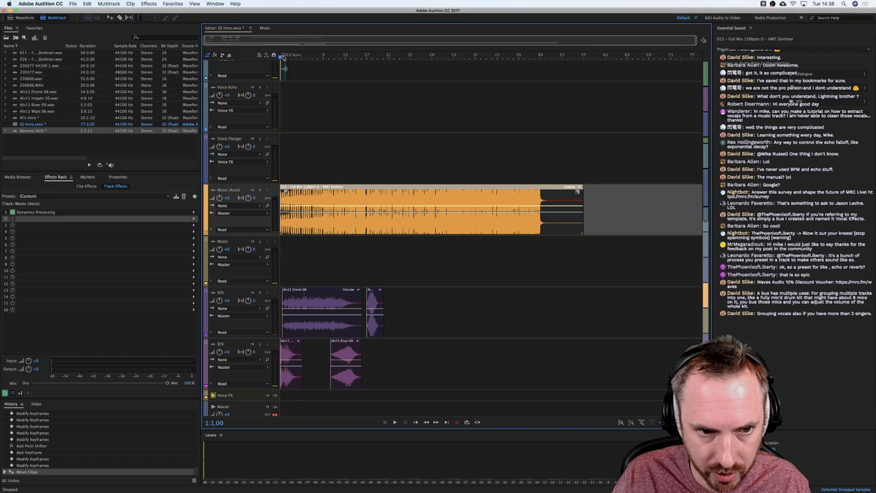
pyautogui.press('space')
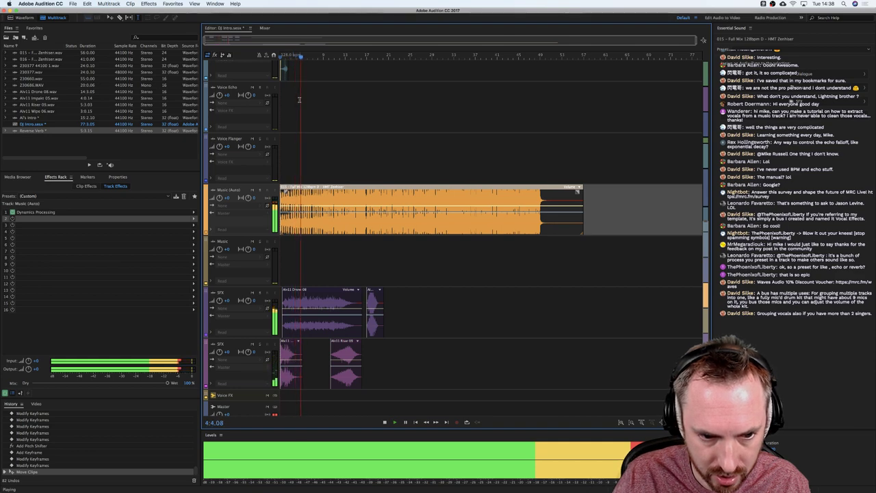
pyautogui.press('space')
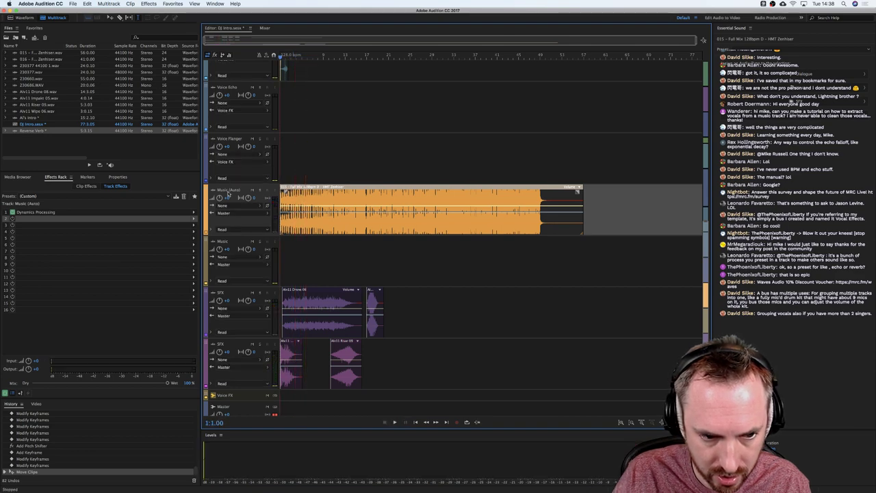
pyautogui.click(308, 176)
pyautogui.press('space')
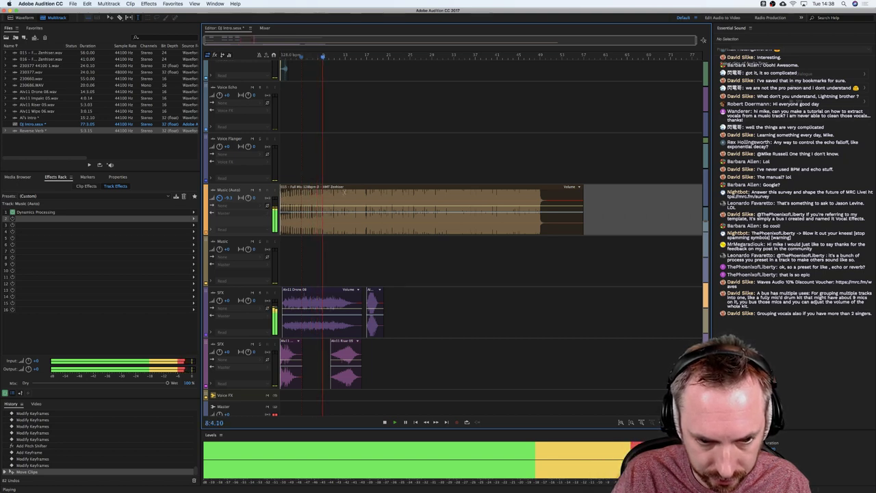
# Move the long vocal clip on Track 1 slightly later so it starts just before bar 9, and audition its entry.
pyautogui.press('space')
pyautogui.scroll(5, 324, 168)
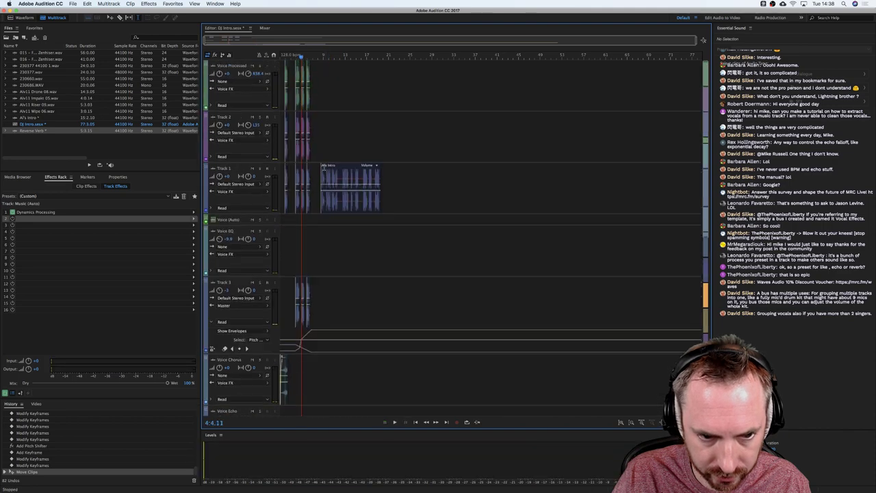
pyautogui.click(319, 220)
pyautogui.scroll(6, 319, 62)
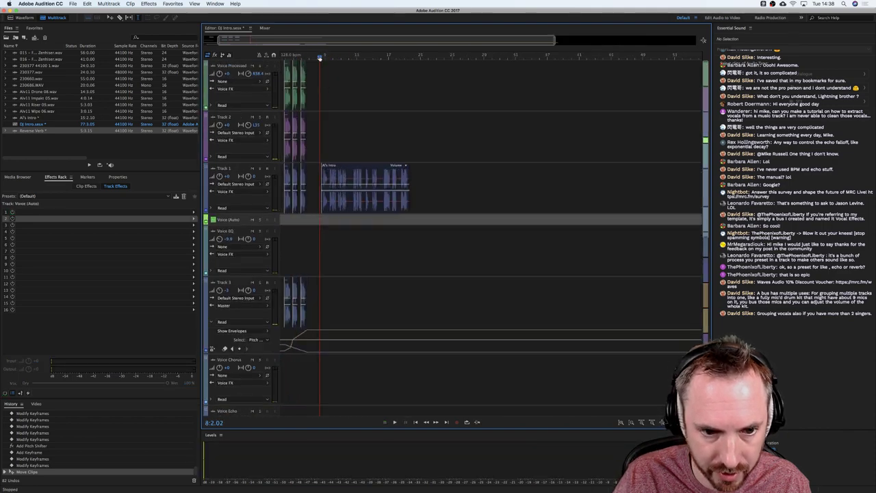
pyautogui.press('space')
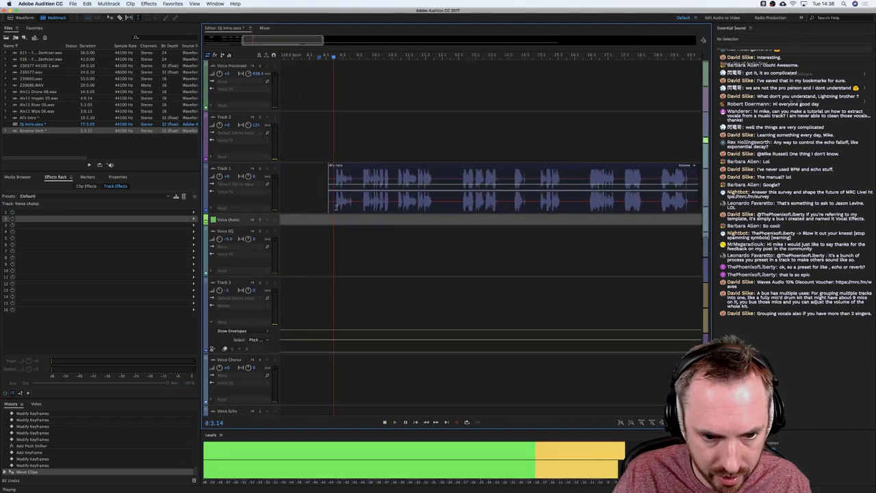
pyautogui.click(336, 205)
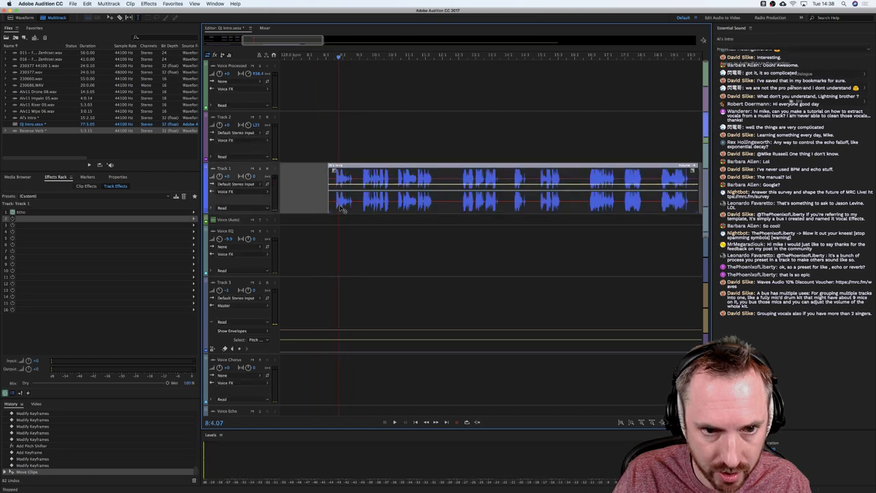
pyautogui.moveTo(342, 210); pyautogui.dragTo(348, 207)
pyautogui.click(334, 202)
pyautogui.press('space')
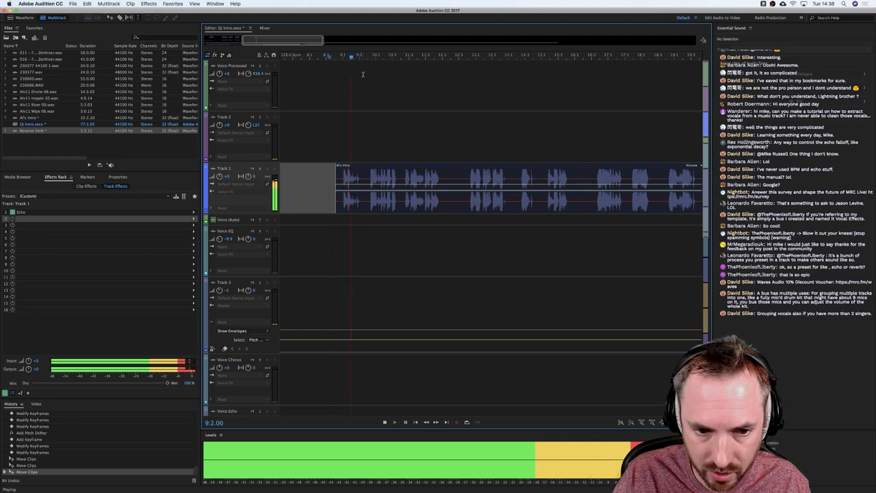
pyautogui.scroll(-1, 358, 59)
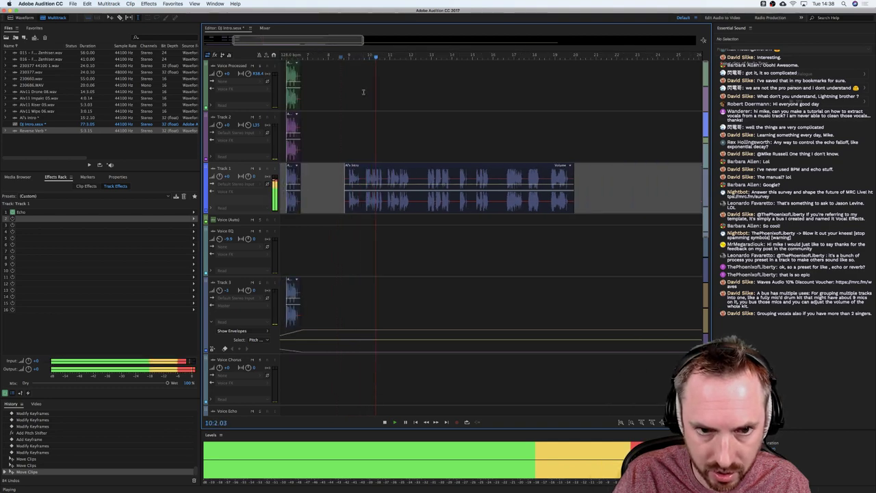
pyautogui.press('space')
# Show the Track EQ High Shelf Gain envelope on the Music (Auto) track and check the track in the Mixer.
pyautogui.scroll(-5, 354, 136)
pyautogui.hscroll(-3, 355, 136)
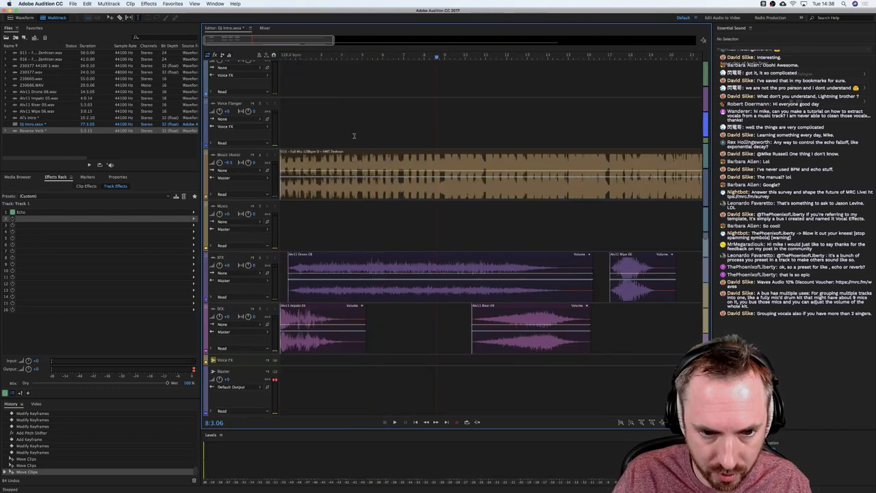
pyautogui.click(314, 196)
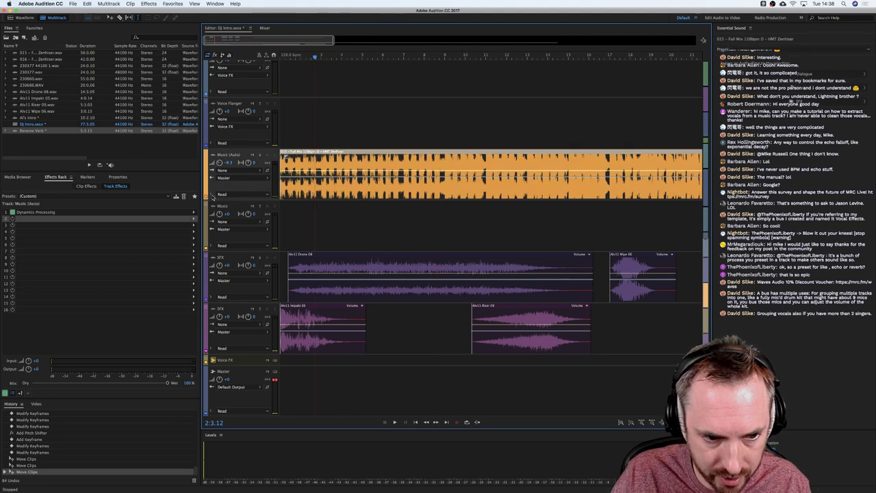
pyautogui.click(213, 195)
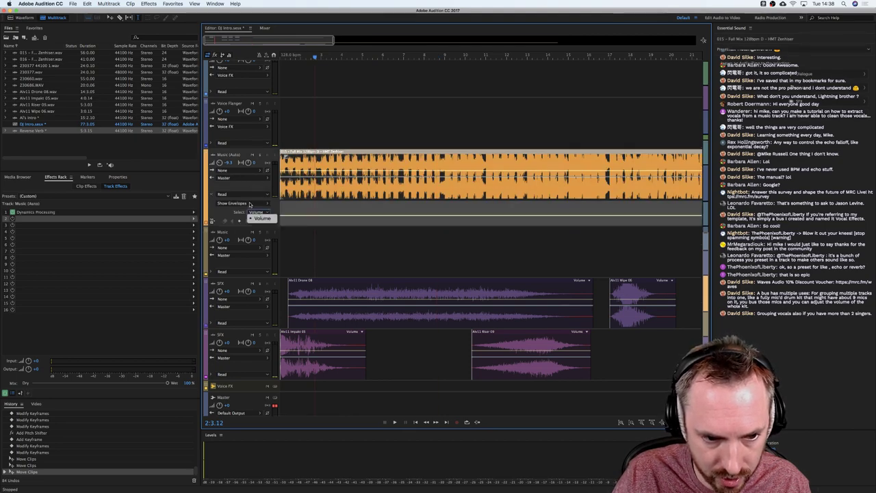
pyautogui.click(249, 204)
pyautogui.moveTo(309, 227)
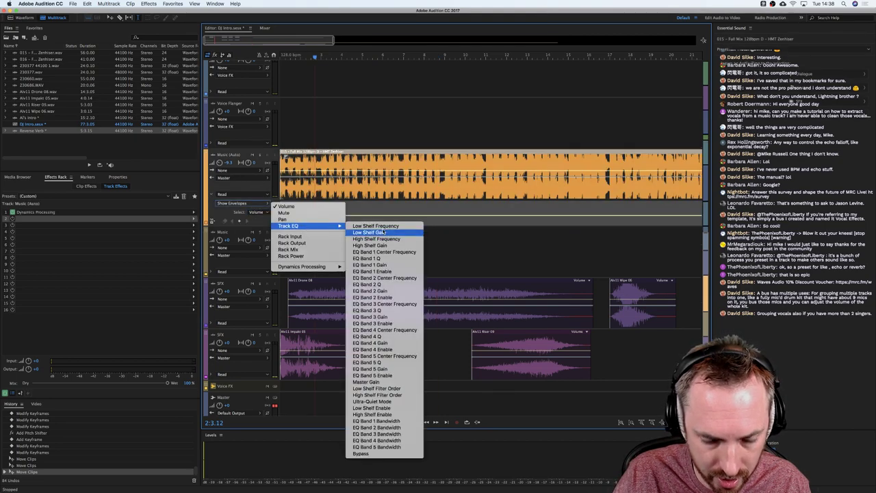
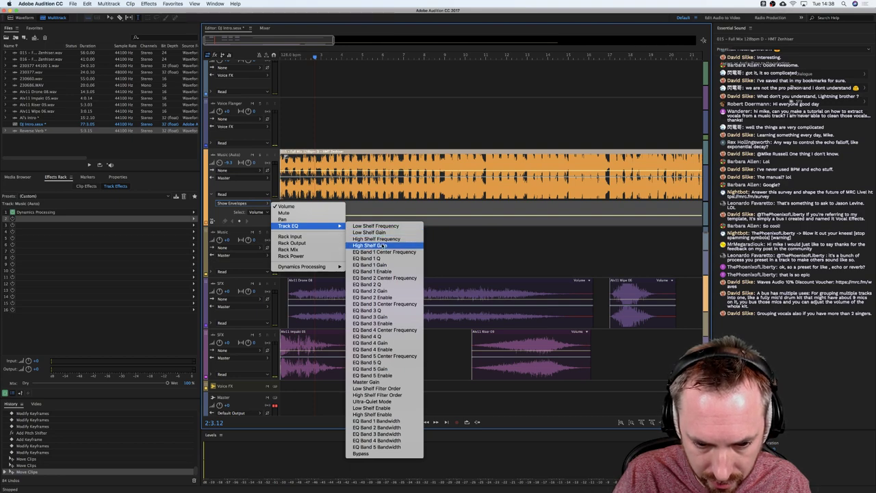
pyautogui.click(383, 232)
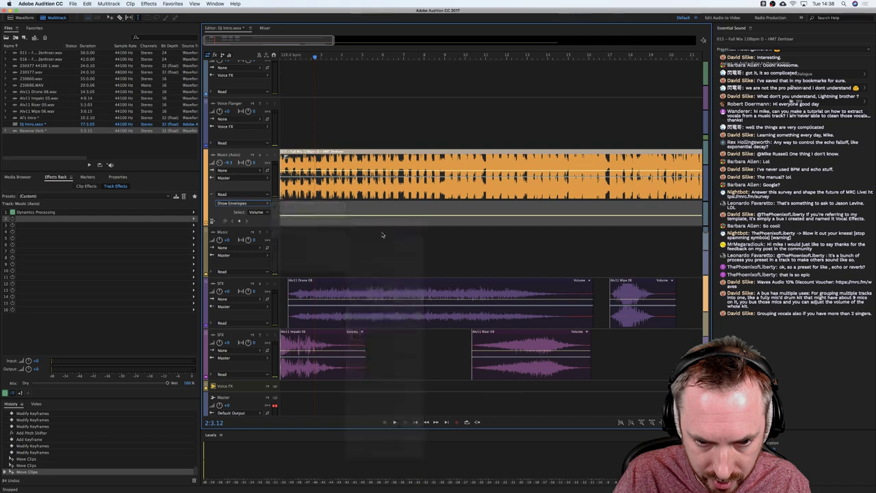
pyautogui.click(243, 204)
pyautogui.click(370, 232)
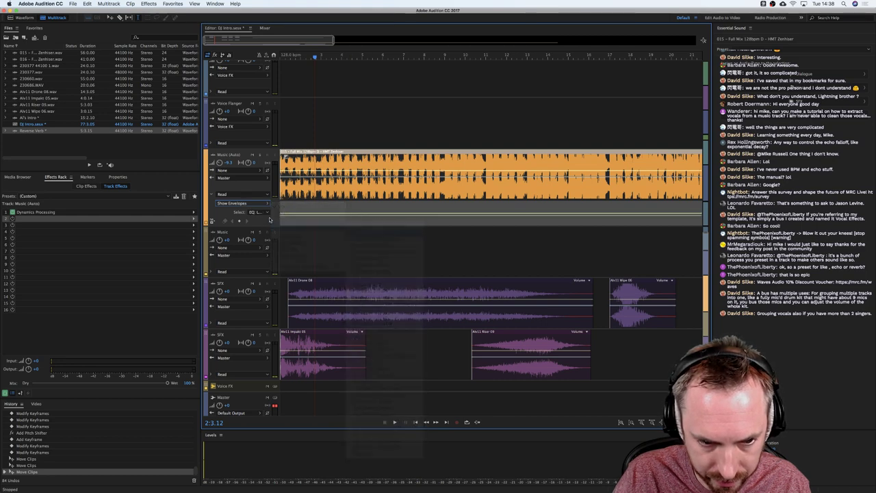
pyautogui.click(264, 212)
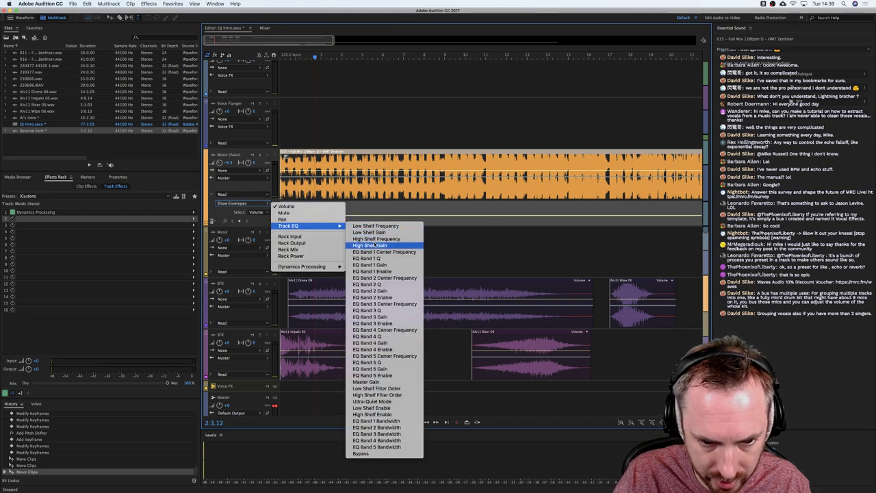
pyautogui.click(374, 245)
pyautogui.click(266, 30)
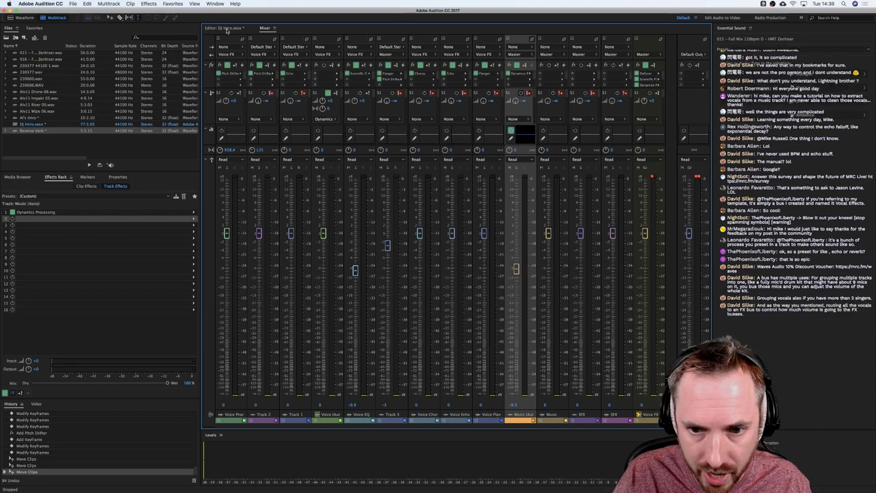
pyautogui.click(227, 29)
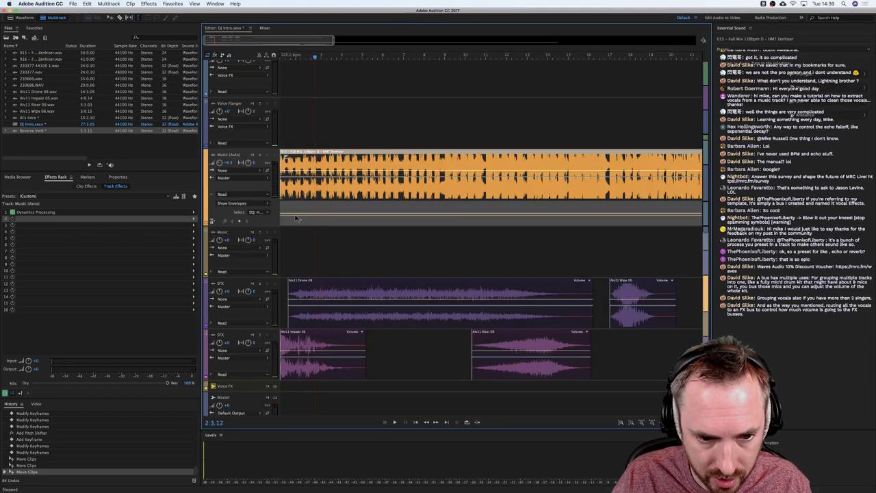
# Try a high-shelf ramp on Music (Auto) with two keyframes, holding the gain at minimum until about bar 6.5, and audition it.
pyautogui.click(296, 215)
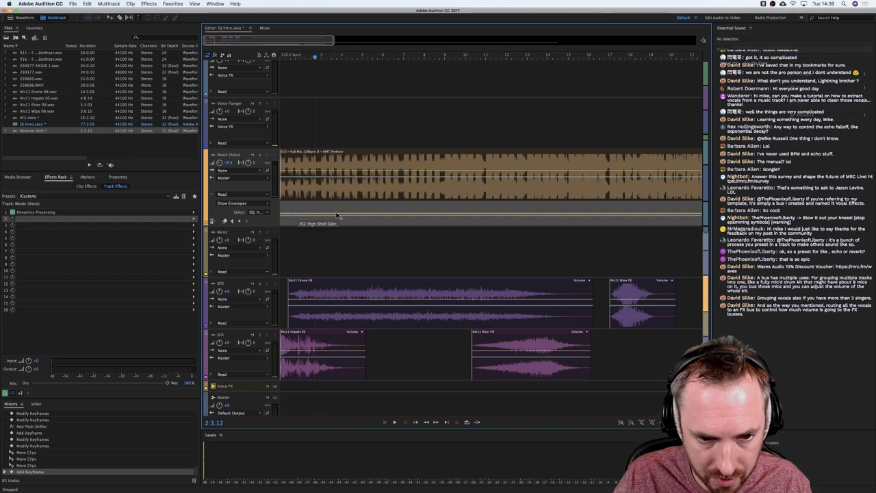
pyautogui.click(406, 216)
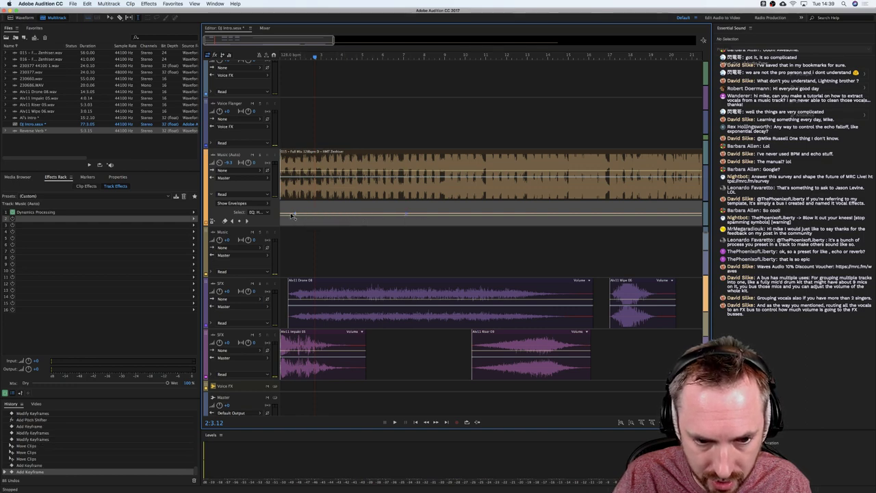
pyautogui.moveTo(297, 216); pyautogui.dragTo(394, 230)
pyautogui.press('space')
pyautogui.press('space')
pyautogui.press('space')
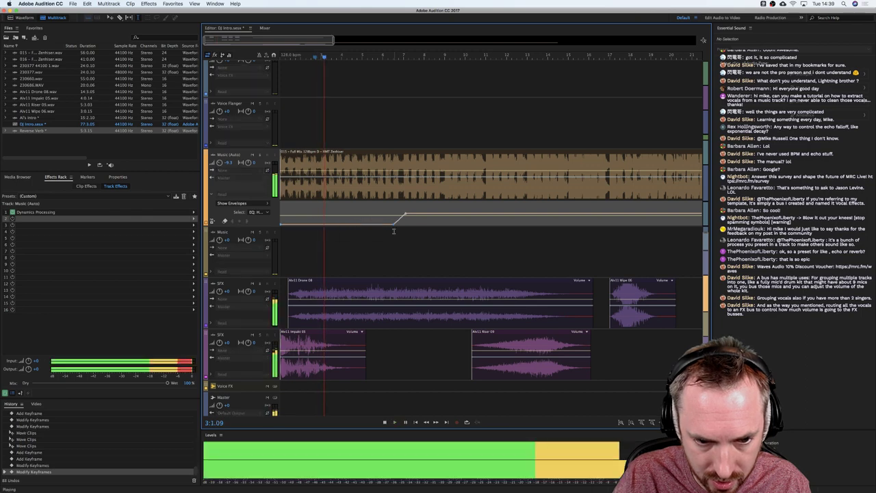
pyautogui.press('space')
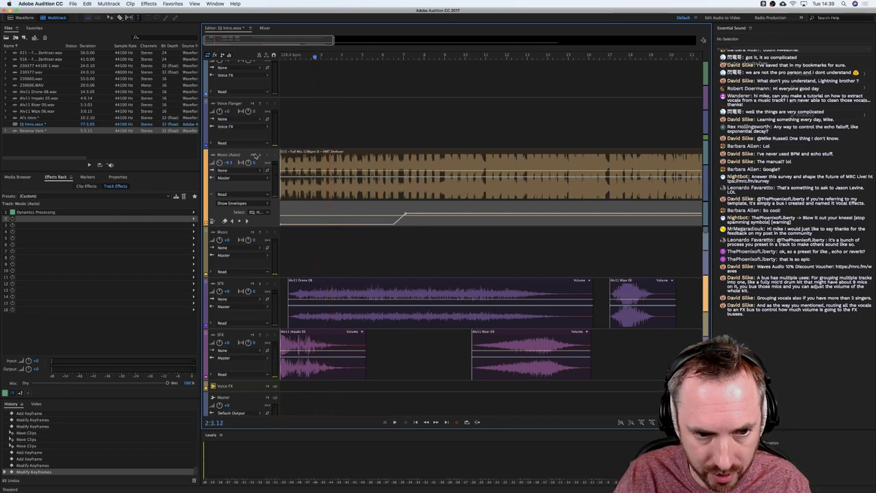
# Solo the Music (Auto) track and audition its EQ sweep from bar 2 and across the ramp near bar 7.
pyautogui.click(258, 154)
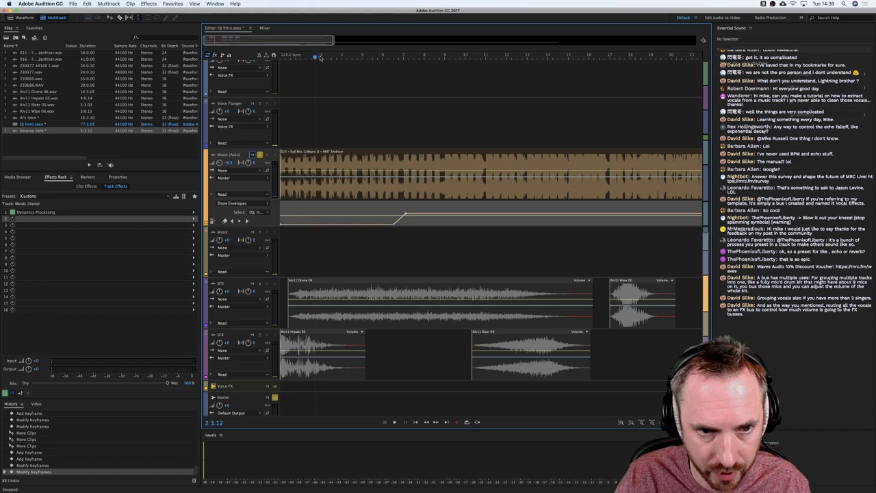
pyautogui.press('space')
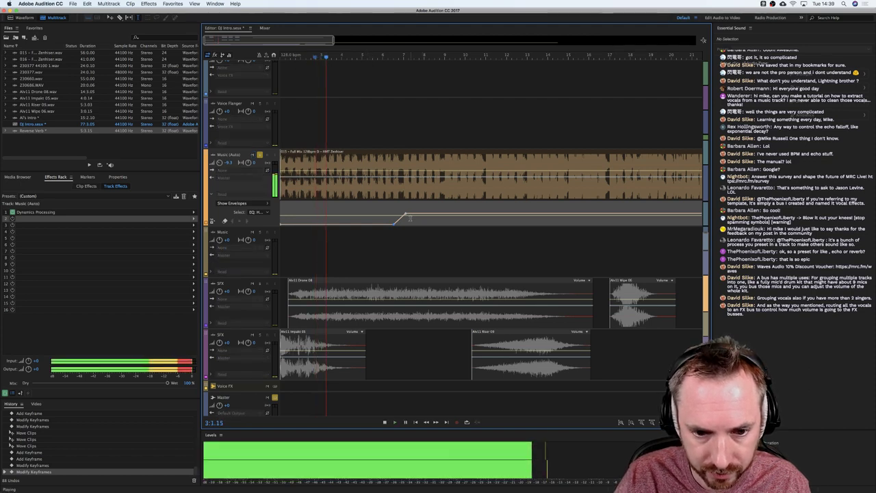
pyautogui.press('space')
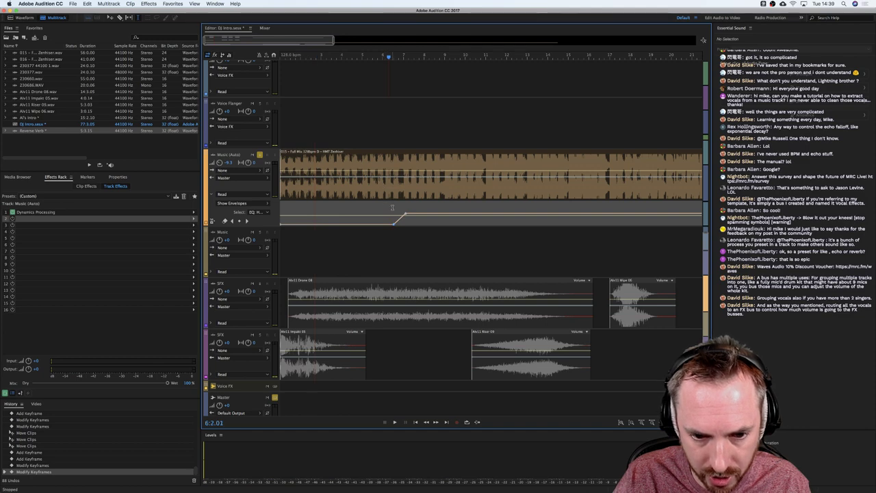
pyautogui.press('space')
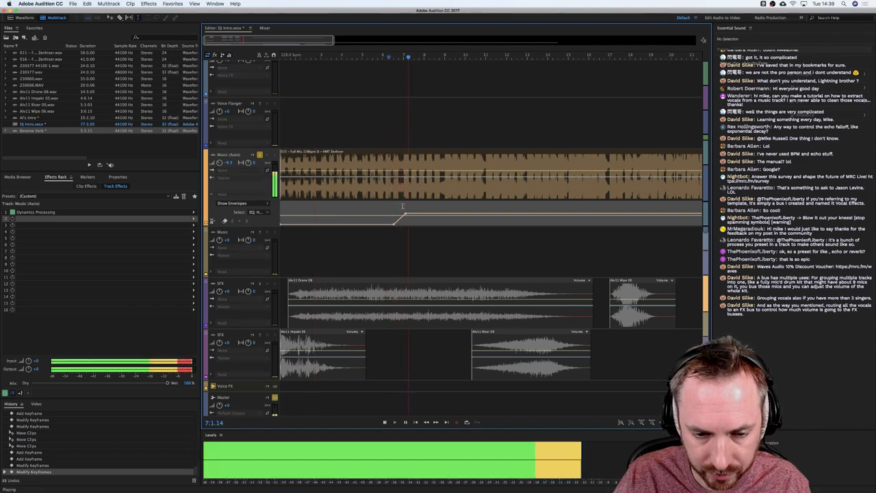
pyautogui.press('space')
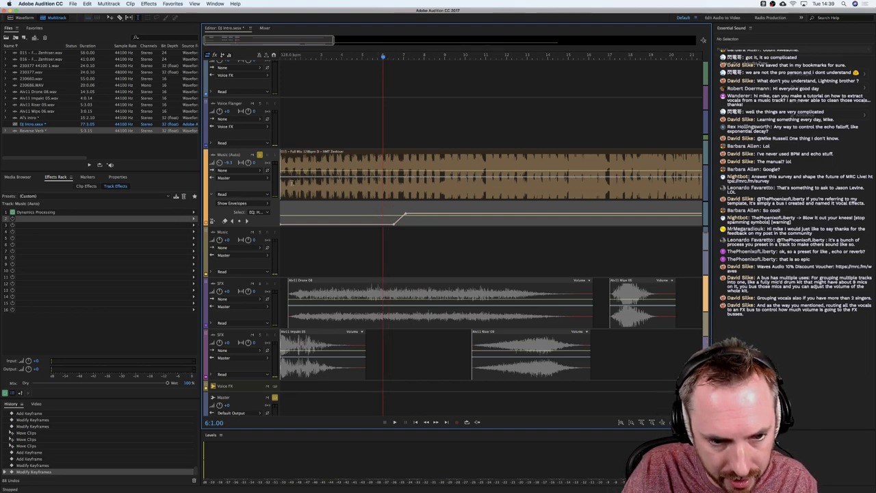
# Add the Waves OneKnob Filter Stereo effect to slot 2 of the Music (Auto) track, audition it and uncover the envelope lane.
pyautogui.click(292, 181)
pyautogui.click(193, 219)
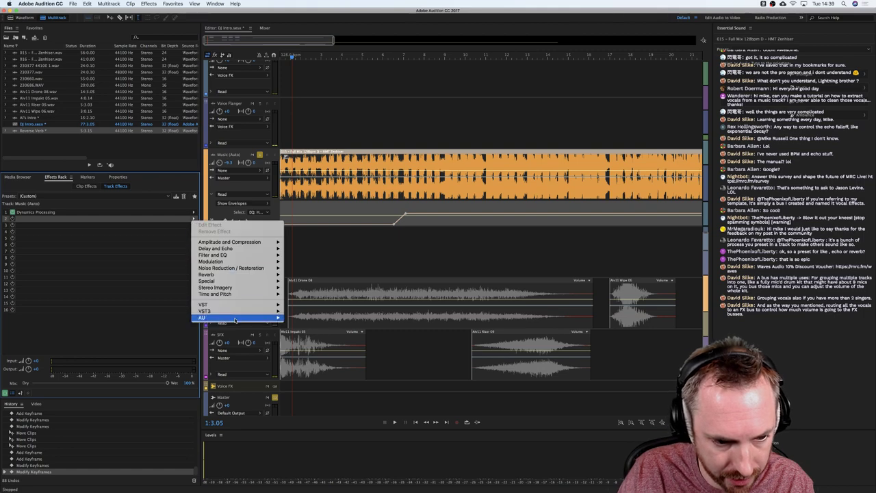
pyautogui.moveTo(242, 306)
pyautogui.moveTo(295, 306)
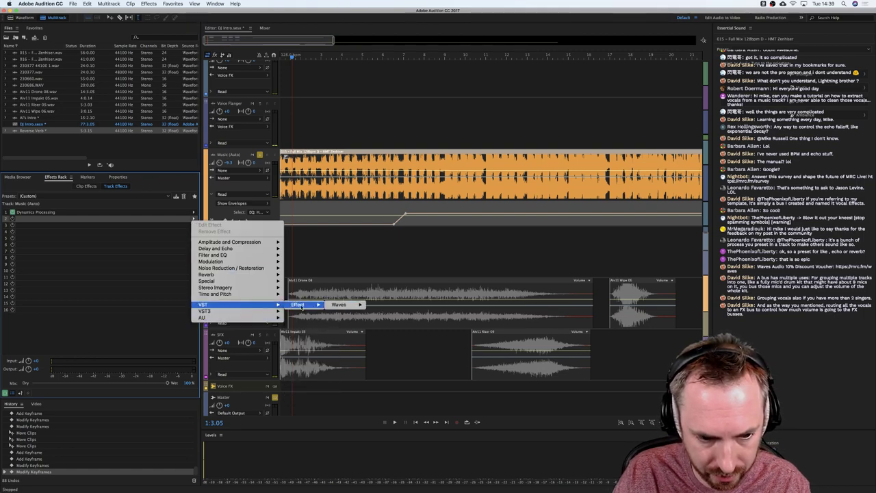
pyautogui.moveTo(312, 351)
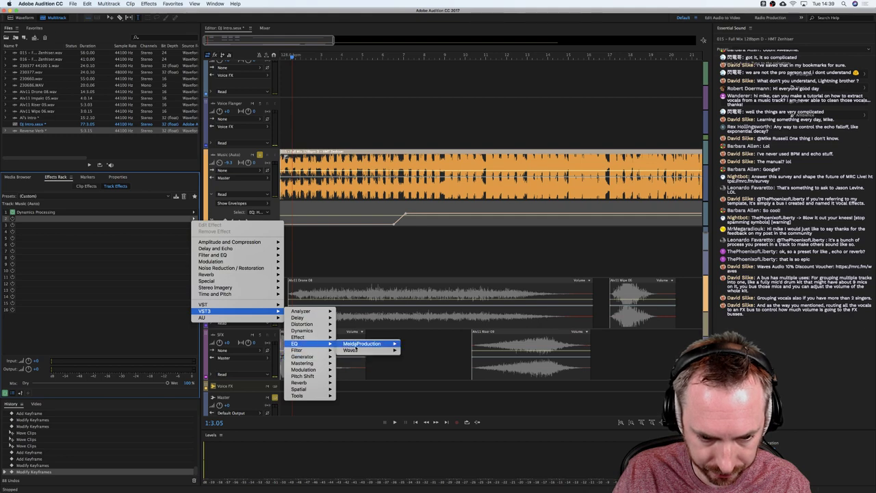
pyautogui.moveTo(355, 349)
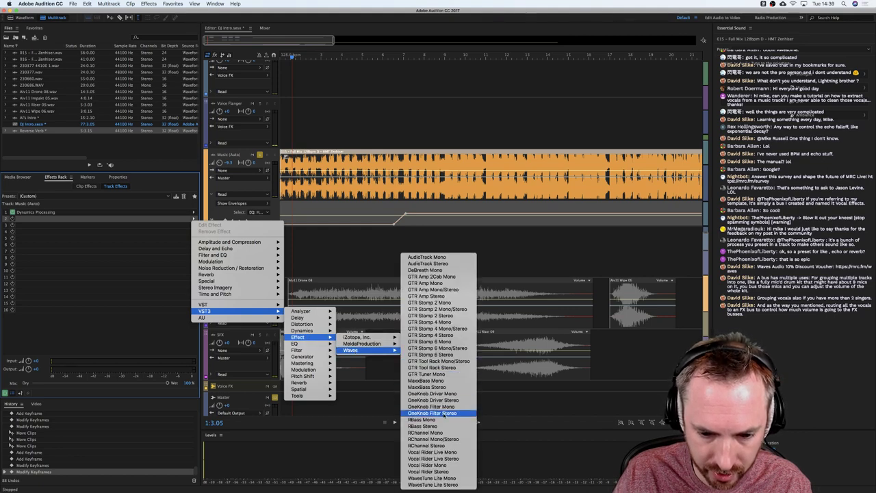
pyautogui.click(445, 414)
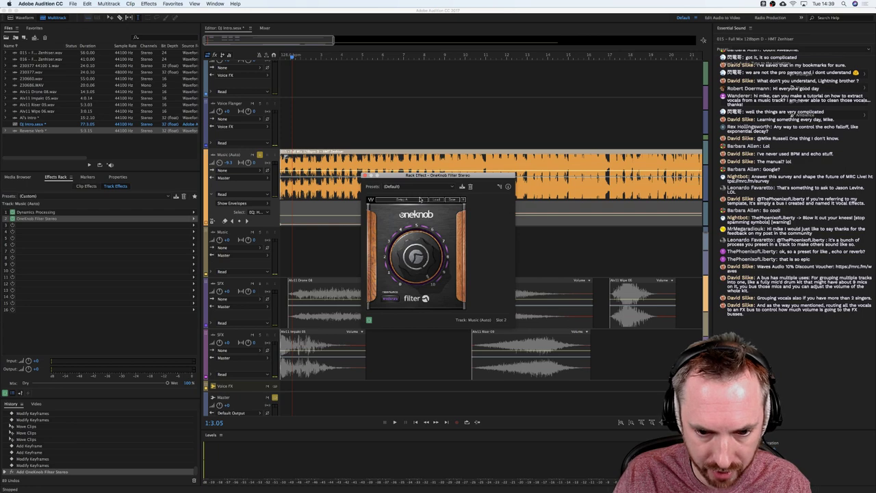
pyautogui.press('space')
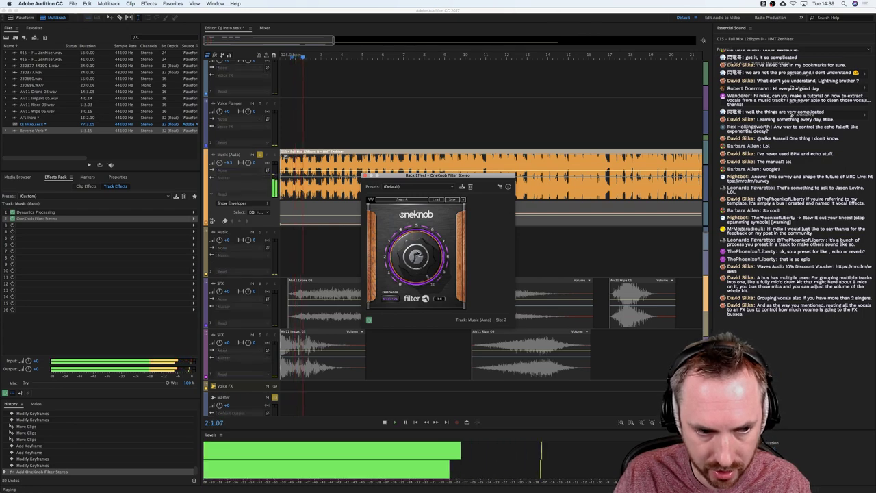
pyautogui.press('space')
pyautogui.moveTo(388, 174); pyautogui.dragTo(484, 238)
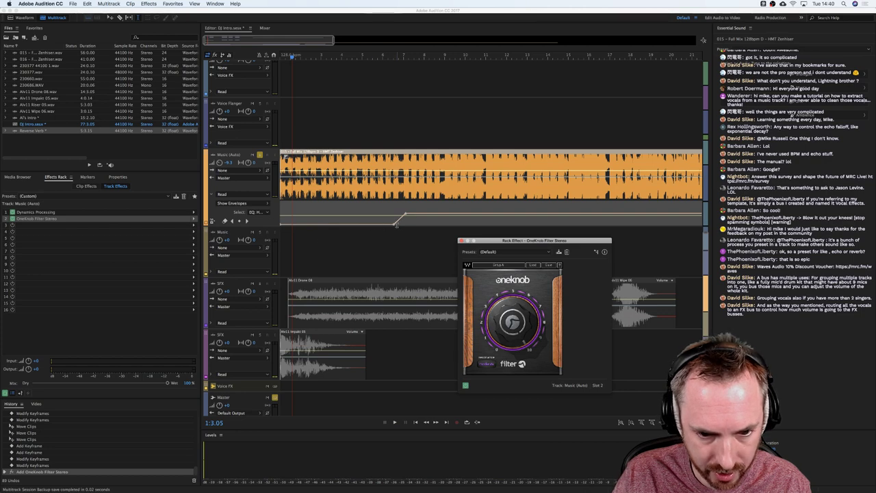
# Flatten the High Shelf Gain ramp on the Music (Auto) track and delete its keyframes.
pyautogui.moveTo(394, 225); pyautogui.dragTo(280, 216)
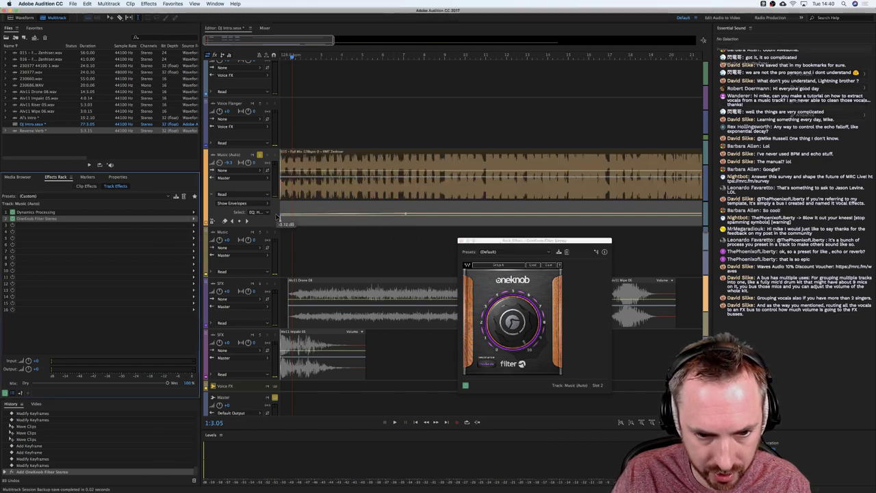
pyautogui.moveTo(277, 217); pyautogui.dragTo(328, 223)
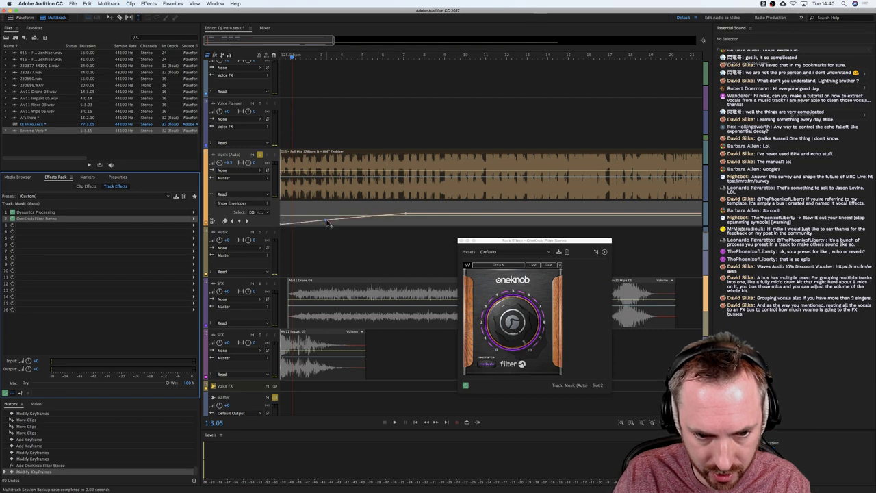
pyautogui.press('Delete')
pyautogui.click(281, 224)
pyautogui.press('Delete')
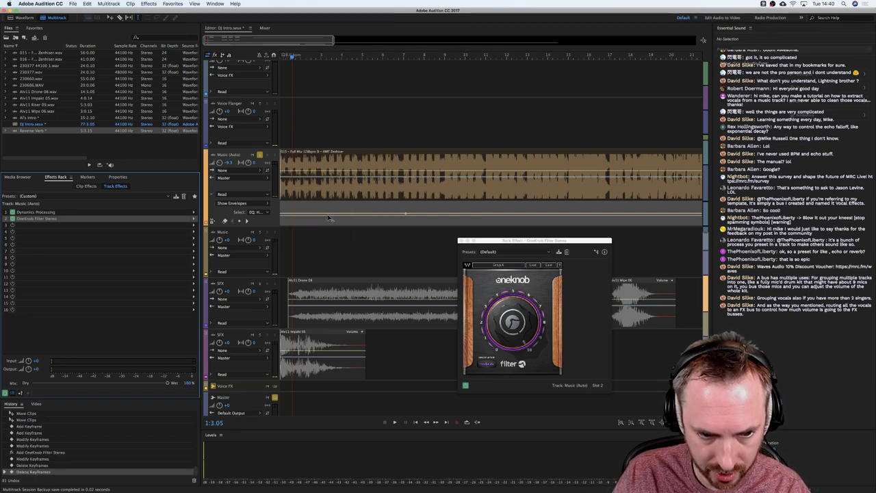
# Audition the Music (Auto) track while sweeping the OneKnob Filter knob, ending at 10.0, with the effect window moved clear of the track.
pyautogui.press('space')
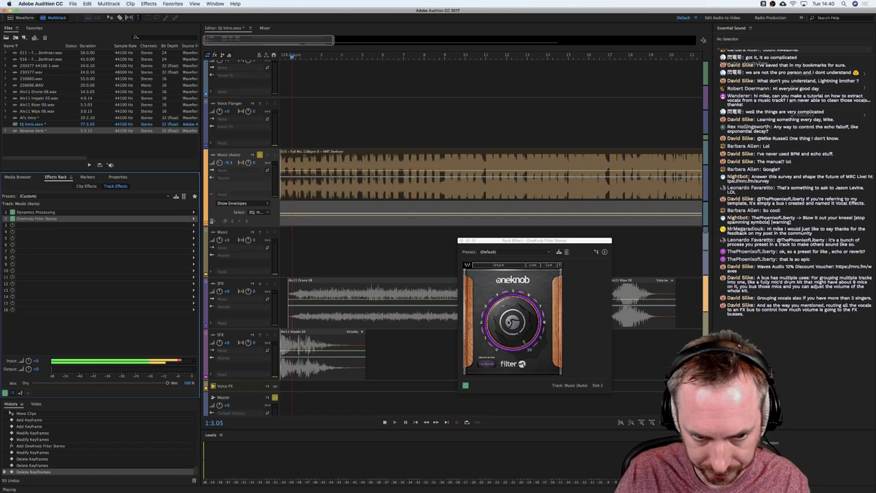
pyautogui.moveTo(512, 322); pyautogui.dragTo(512, 356)
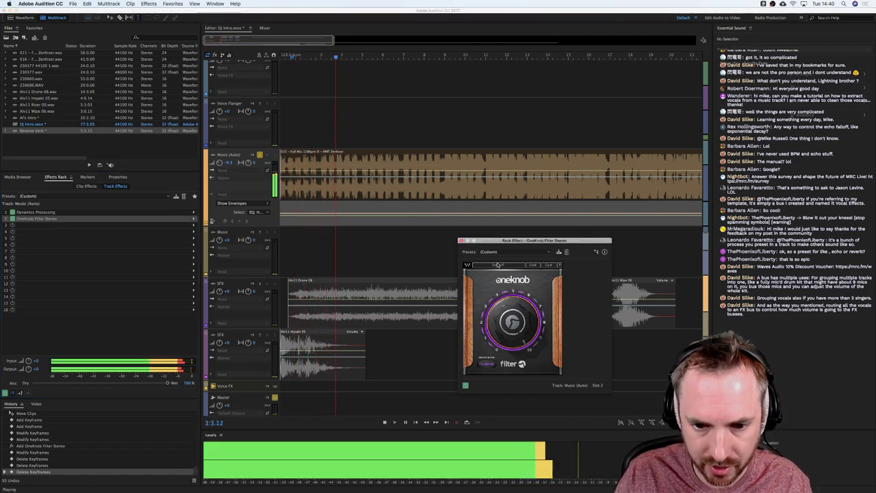
pyautogui.press('space')
pyautogui.moveTo(507, 240); pyautogui.dragTo(370, 178)
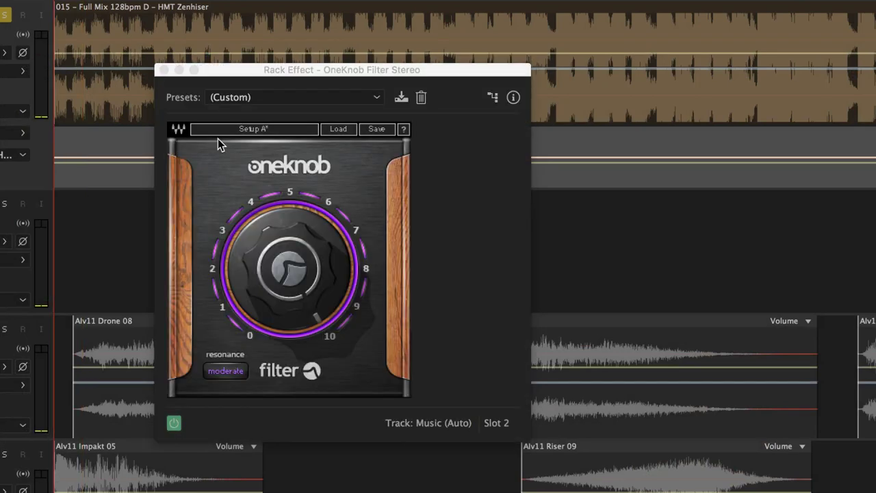
pyautogui.moveTo(251, 76); pyautogui.dragTo(273, 78)
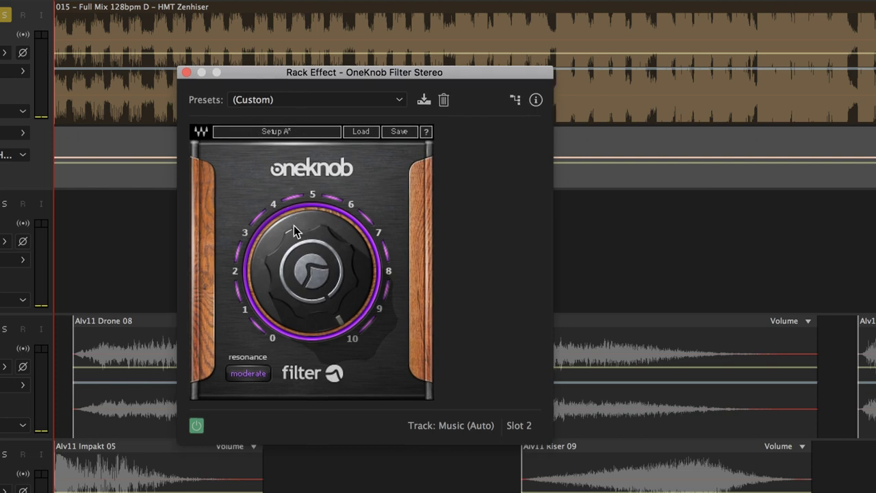
pyautogui.moveTo(267, 77); pyautogui.dragTo(275, 81)
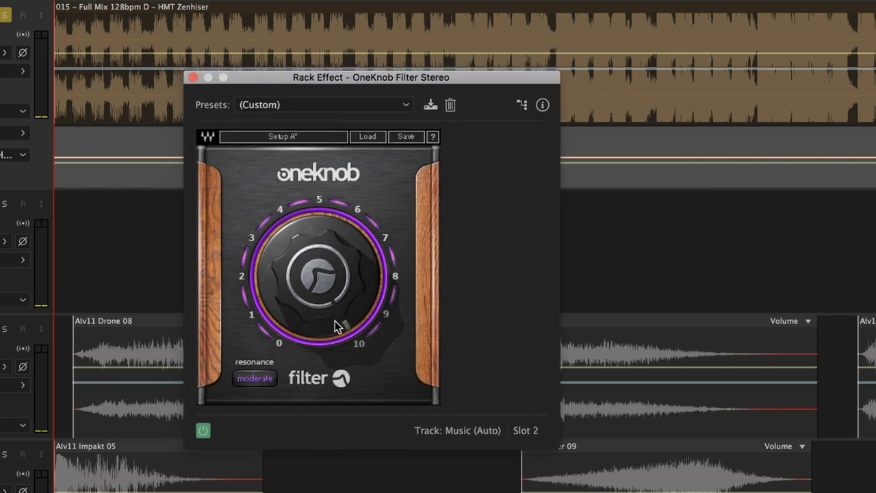
pyautogui.moveTo(323, 279)
pyautogui.press('space')
pyautogui.moveTo(317, 269); pyautogui.dragTo(355, 274)
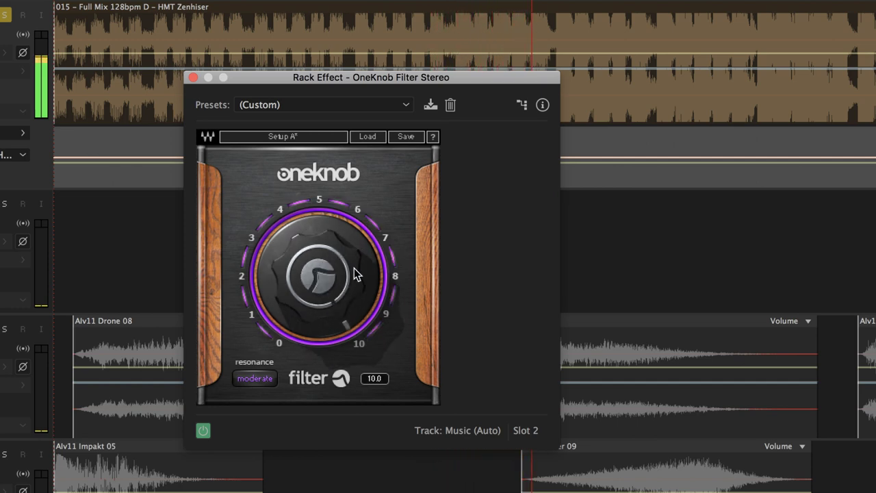
# Set the OneKnob Filter resonance to high and audition a knob sweep on Music (Auto).
pyautogui.click(256, 380)
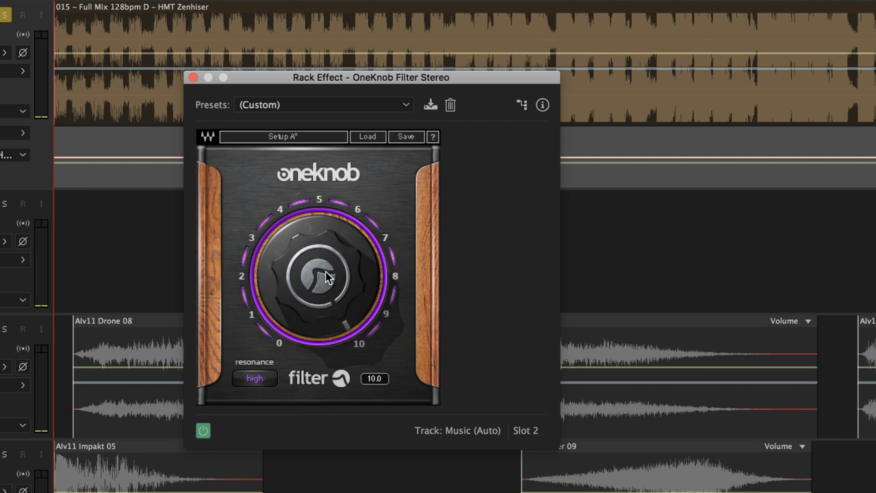
pyautogui.press('space')
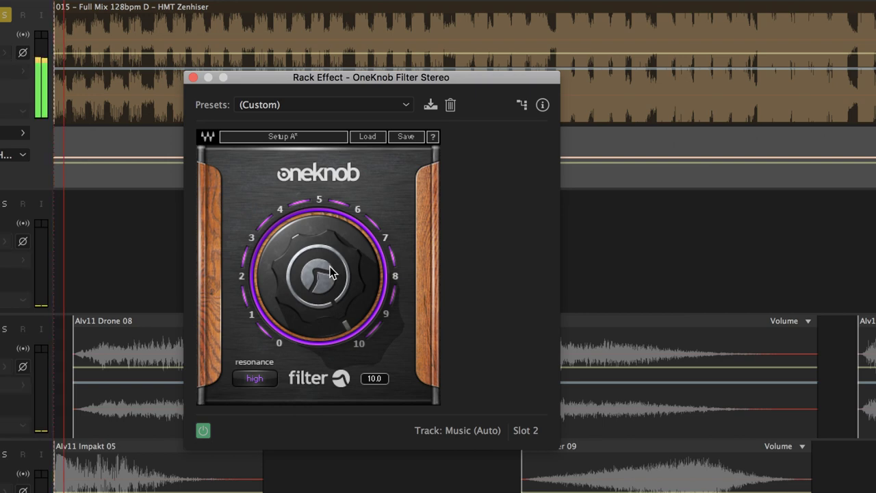
pyautogui.moveTo(331, 273)
pyautogui.mouseDown()
pyautogui.moveTo(331, 310)
pyautogui.moveTo(331, 285)
pyautogui.mouseUp()
pyautogui.press('space')
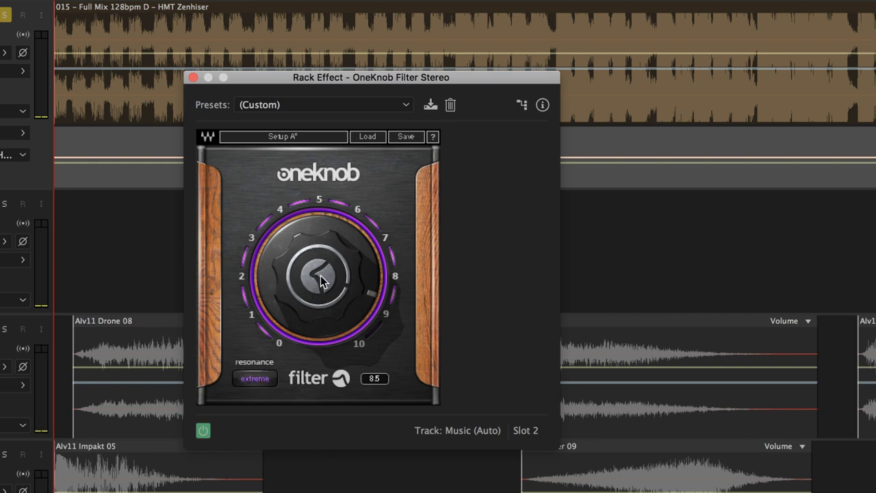
# Audition knob sweeps at extreme resonance, set the resonance back to moderate and close the OneKnob Filter window.
pyautogui.press('space')
pyautogui.moveTo(322, 281)
pyautogui.mouseDown()
pyautogui.moveTo(322, 315)
pyautogui.moveTo(321, 273)
pyautogui.mouseUp()
pyautogui.press('space')
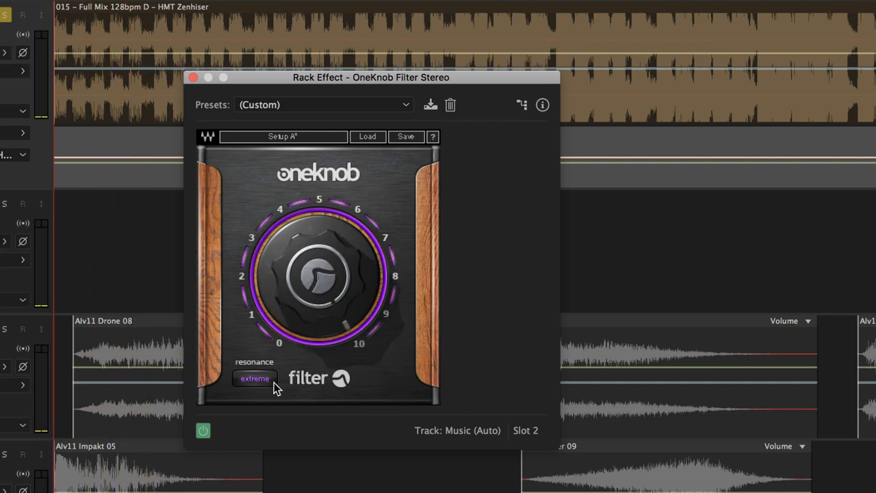
pyautogui.press('space')
pyautogui.moveTo(304, 313); pyautogui.dragTo(310, 293)
pyautogui.click(270, 381)
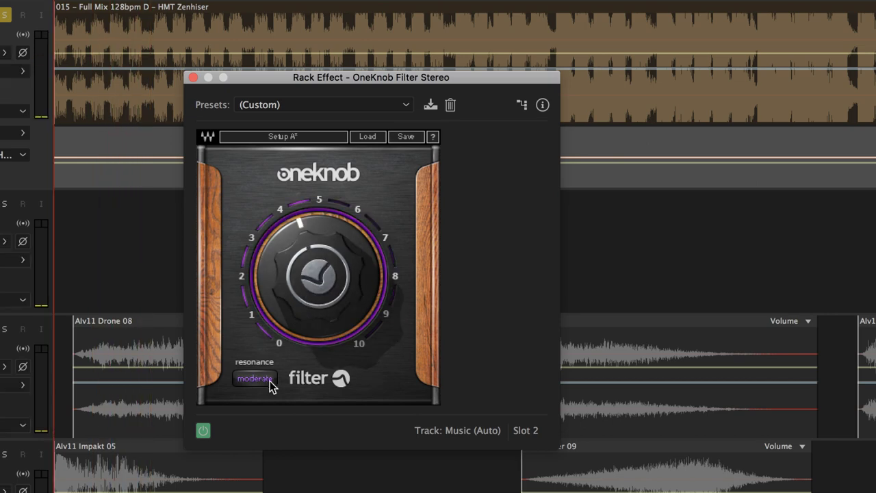
pyautogui.click(193, 78)
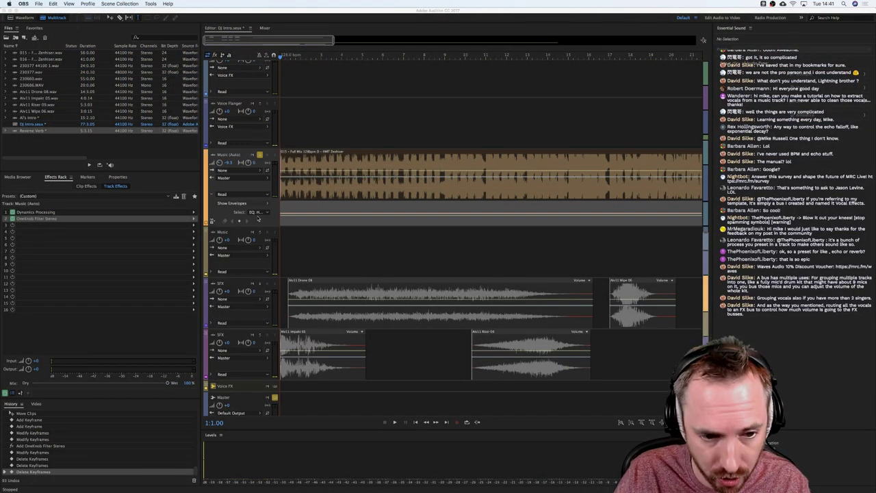
# Show the OneKnob Filter Stereo Filter envelope in the Music (Auto) track's automation lane.
pyautogui.click(263, 214)
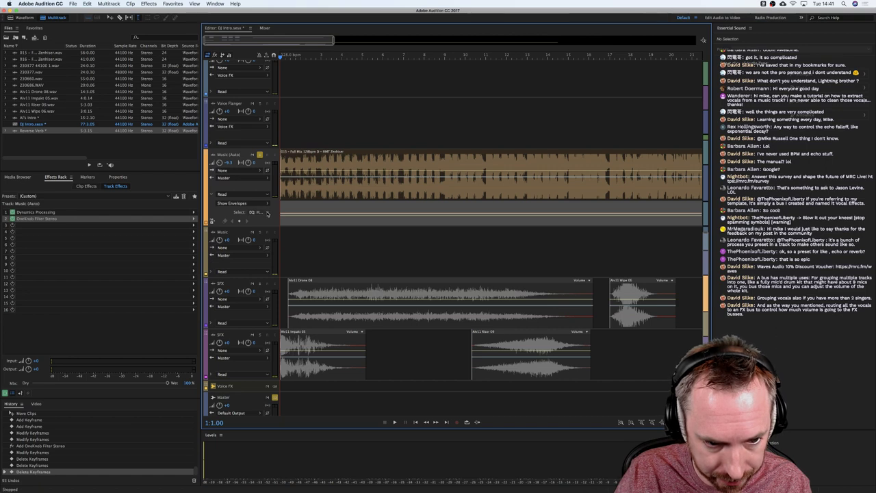
pyautogui.click(267, 213)
pyautogui.moveTo(337, 273)
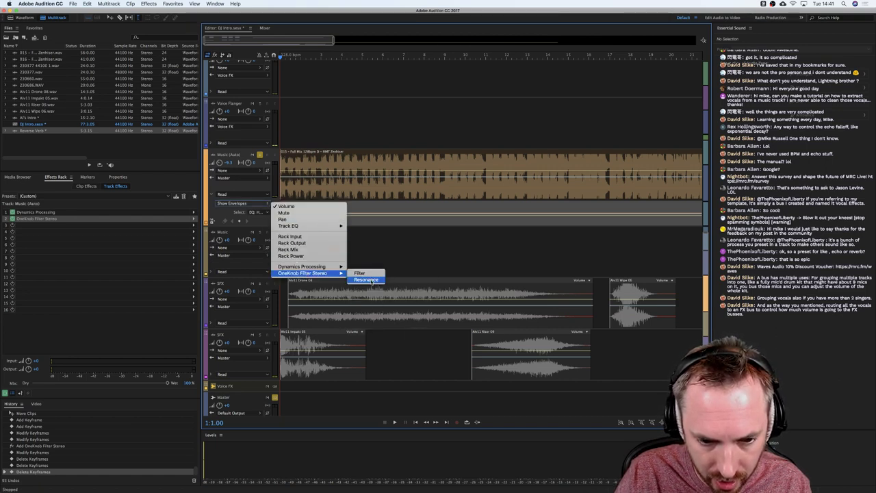
pyautogui.click(361, 273)
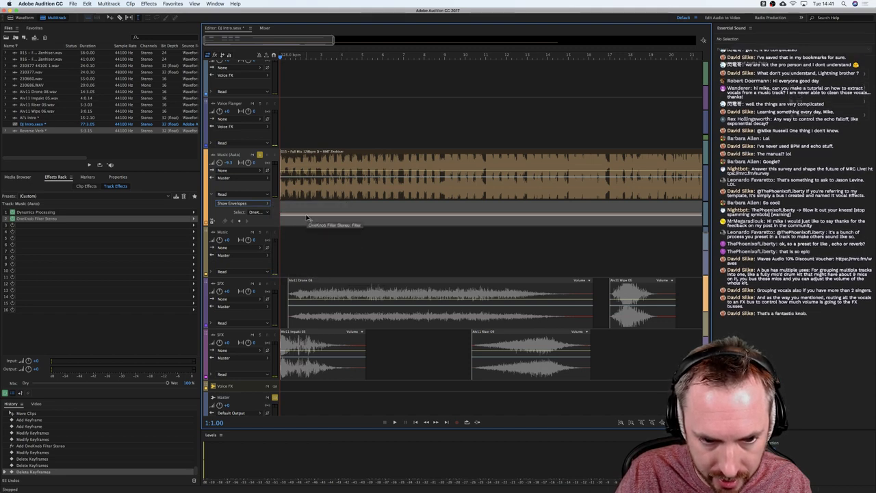
# Lower the whole Filter envelope on Music (Auto) to about 1.0 and audition the muffled music from the start.
pyautogui.moveTo(308, 218); pyautogui.dragTo(306, 229)
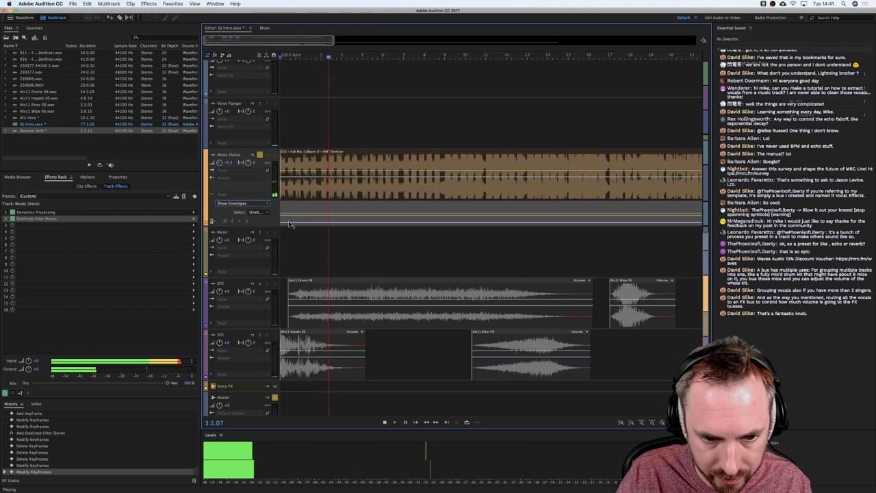
pyautogui.press('space')
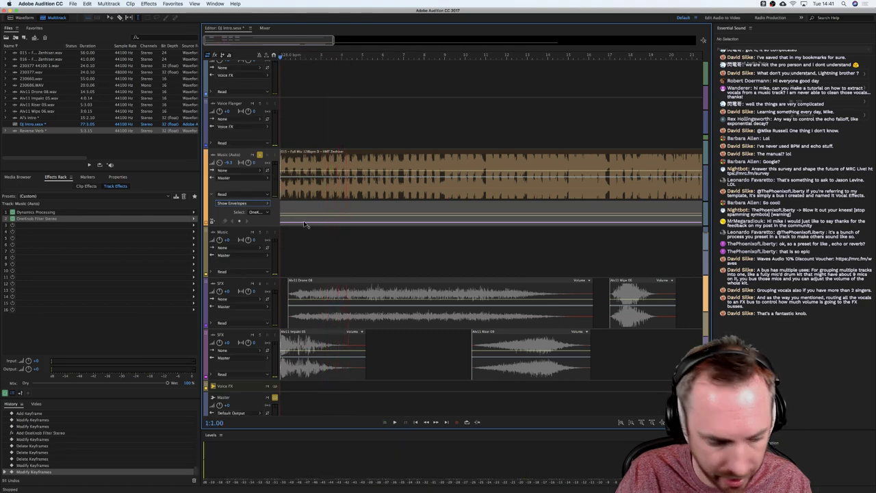
pyautogui.press('space')
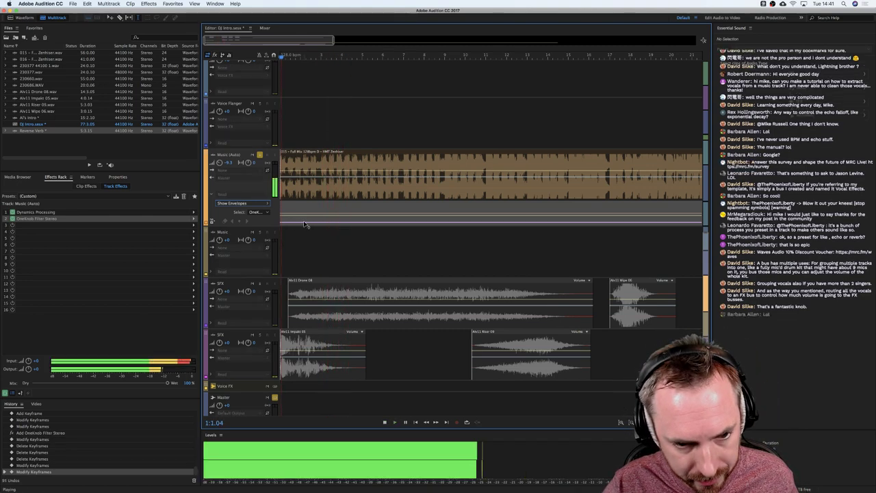
pyautogui.press('space')
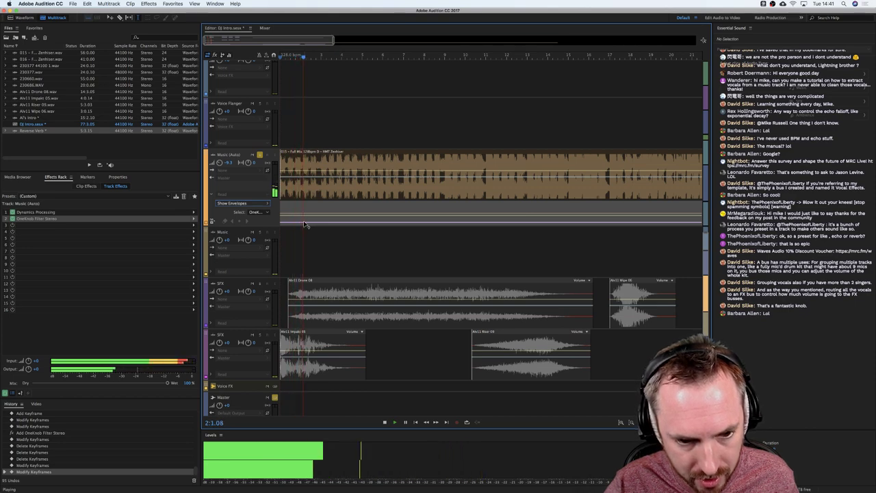
# Add two Filter keyframes on Music (Auto), ramping from low near bar 2 up to maximum near bar 6, and play it back.
pyautogui.click(305, 223)
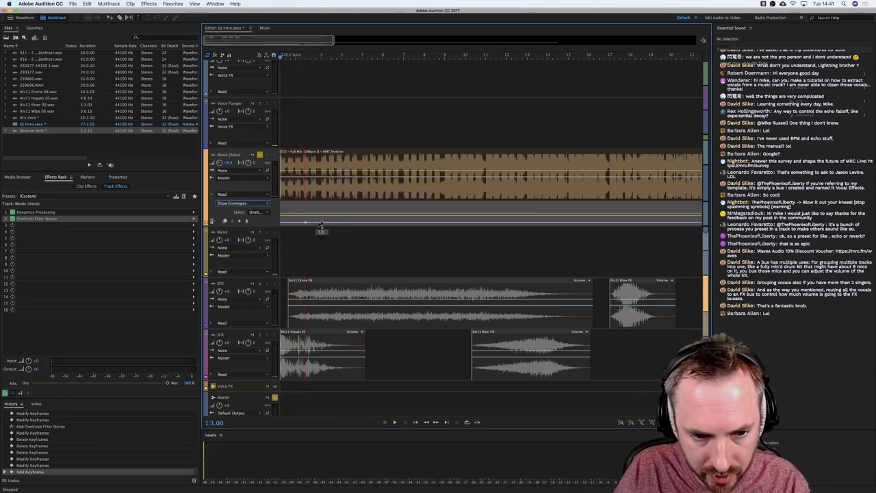
pyautogui.moveTo(316, 222); pyautogui.dragTo(387, 204)
pyautogui.press('space')
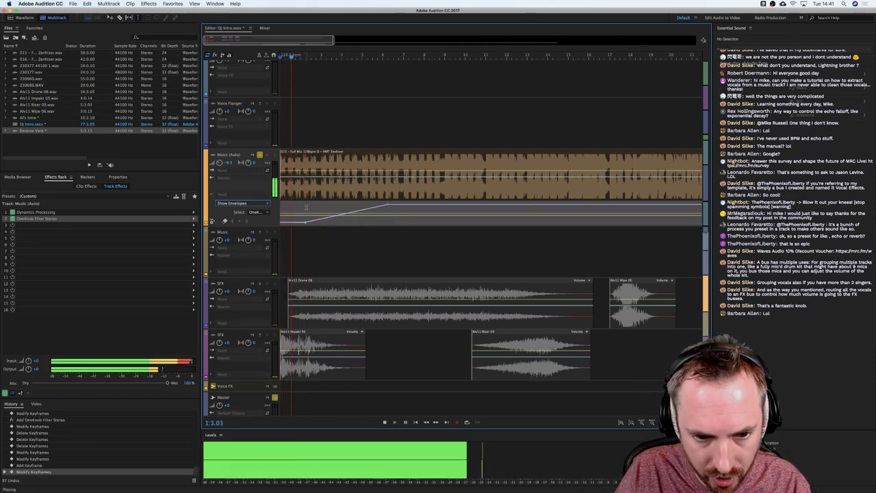
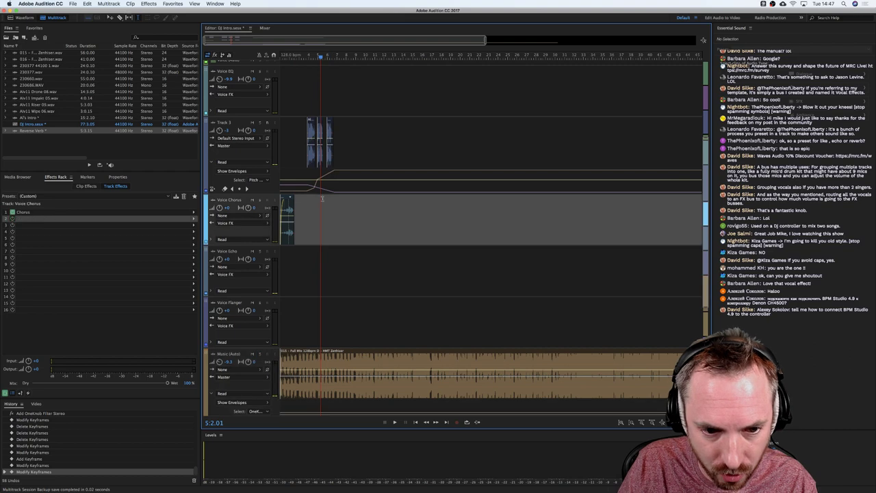
# Audition the layered vocals and music around bars 5 to 6, viewed close up.
pyautogui.press('space')
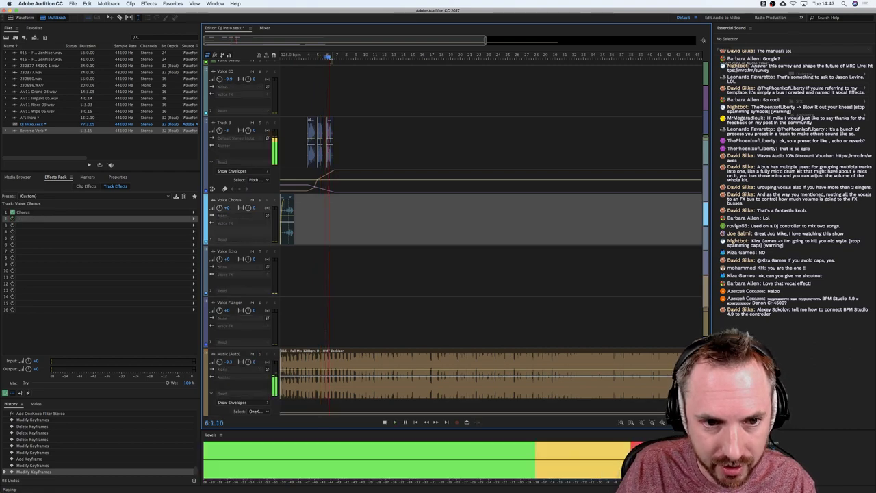
pyautogui.scroll(3, 328, 56)
pyautogui.press('space')
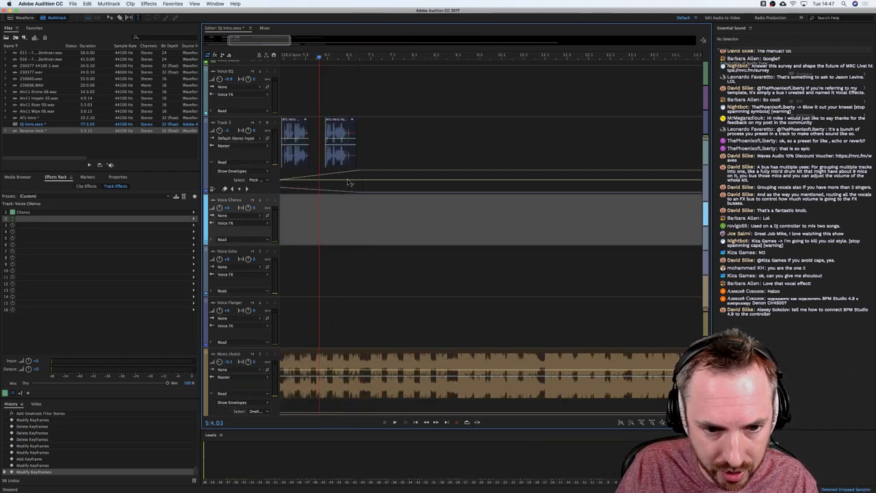
# Try a volume fade-out on Track 3 from about 6.3 to 7.1, audition it and raise the end keyframe back up.
pyautogui.click(348, 183)
pyautogui.moveTo(347, 183); pyautogui.dragTo(375, 196)
pyautogui.press('space')
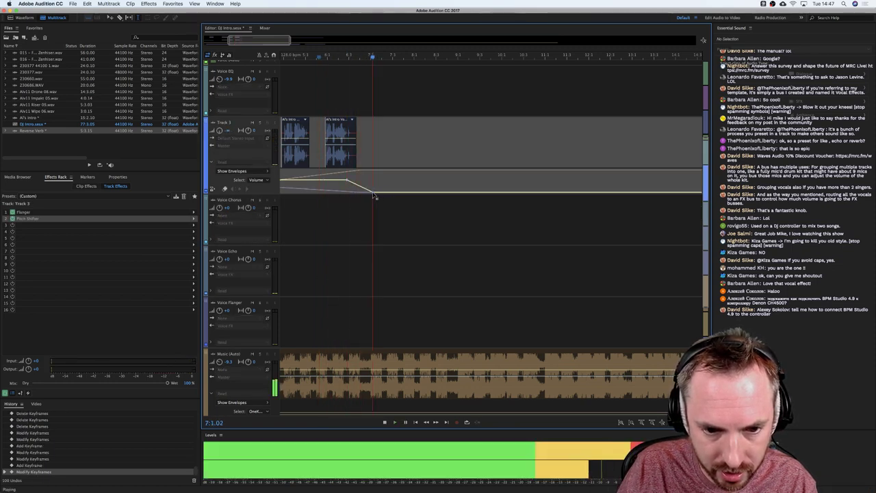
pyautogui.press('space')
pyautogui.moveTo(374, 196); pyautogui.dragTo(367, 181)
# Try a volume fade-out on Track 1 from about 6.3 to 7.1, audition it from bar 6 and raise the end keyframe back up.
pyautogui.scroll(5, 365, 155)
pyautogui.scroll(2, 365, 155)
pyautogui.click(367, 182)
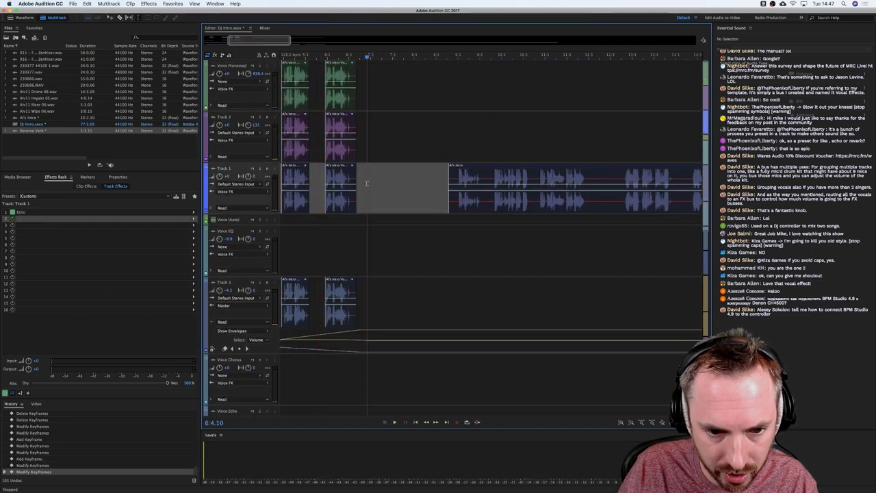
pyautogui.click(212, 210)
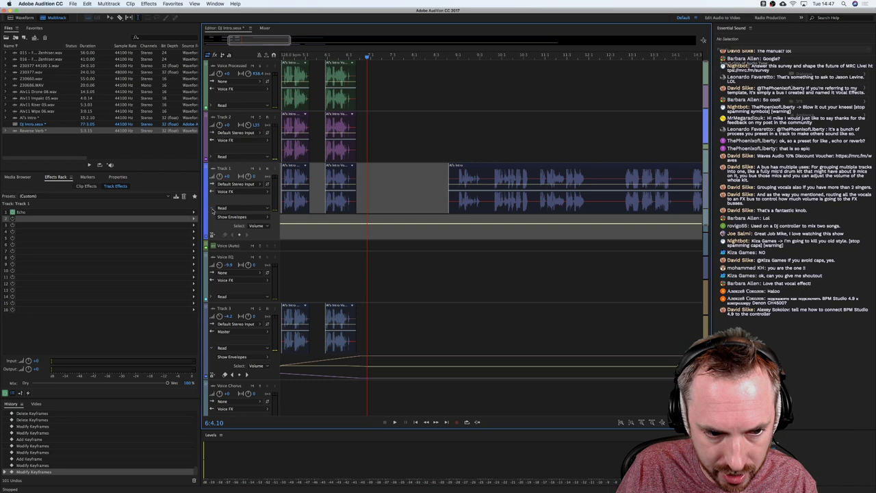
pyautogui.click(349, 224)
pyautogui.moveTo(375, 224); pyautogui.dragTo(376, 247)
pyautogui.click(329, 248)
pyautogui.press('space')
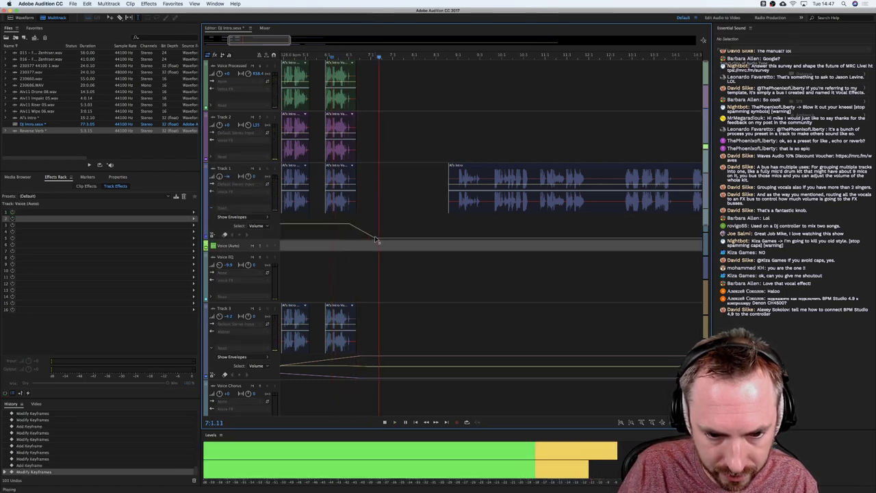
pyautogui.click(375, 239)
pyautogui.press('space')
pyautogui.moveTo(375, 240); pyautogui.dragTo(364, 226)
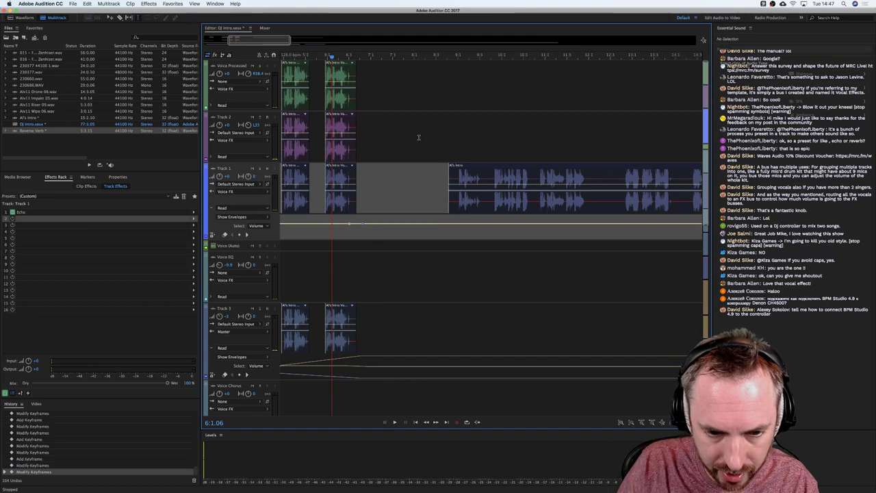
# Look over the arrangement from the vocals to the Master track and place the playhead at 7:2.09 on Track 2.
pyautogui.scroll(-4, 382, 61)
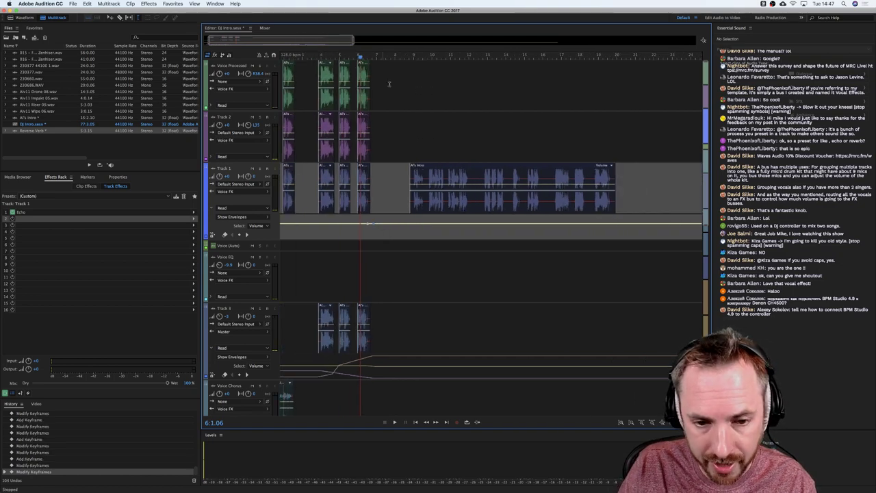
pyautogui.scroll(-5, 404, 263)
pyautogui.scroll(-5, 403, 262)
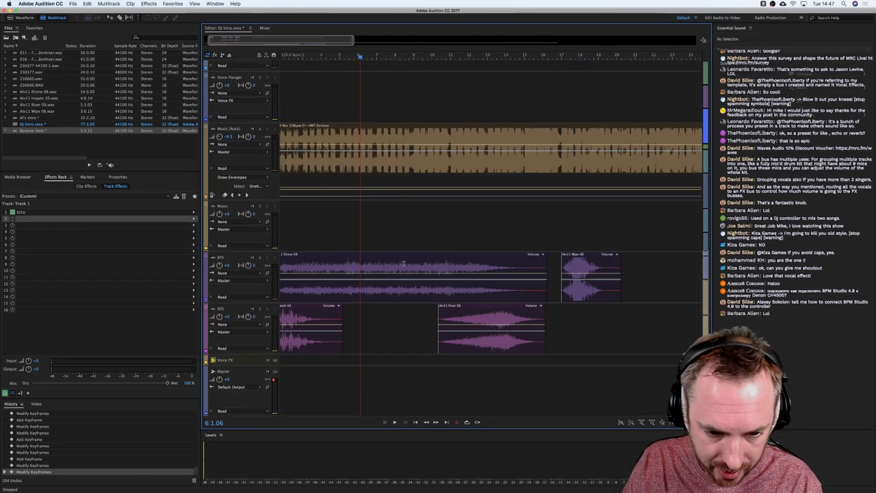
pyautogui.scroll(9, 387, 162)
pyautogui.click(385, 157)
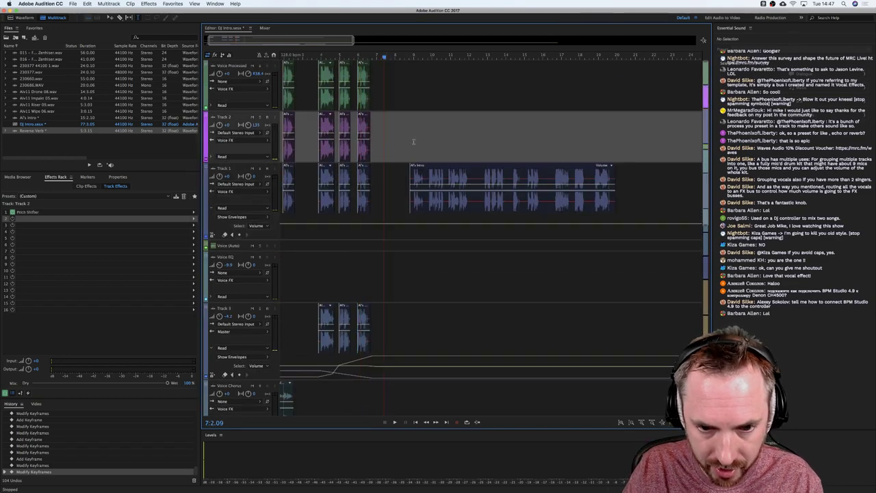
# Audition the mix from about bar 9 and bring the Music (Auto) track's filter lane into view.
pyautogui.press('space')
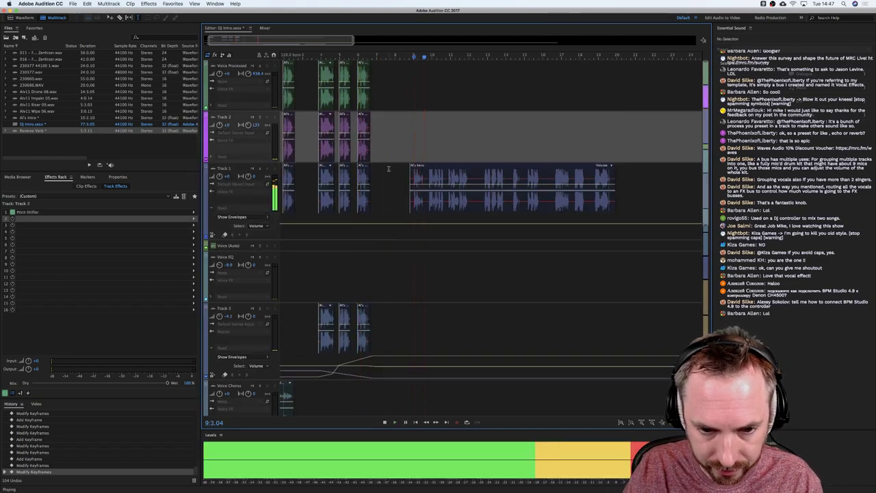
pyautogui.scroll(-10, 388, 168)
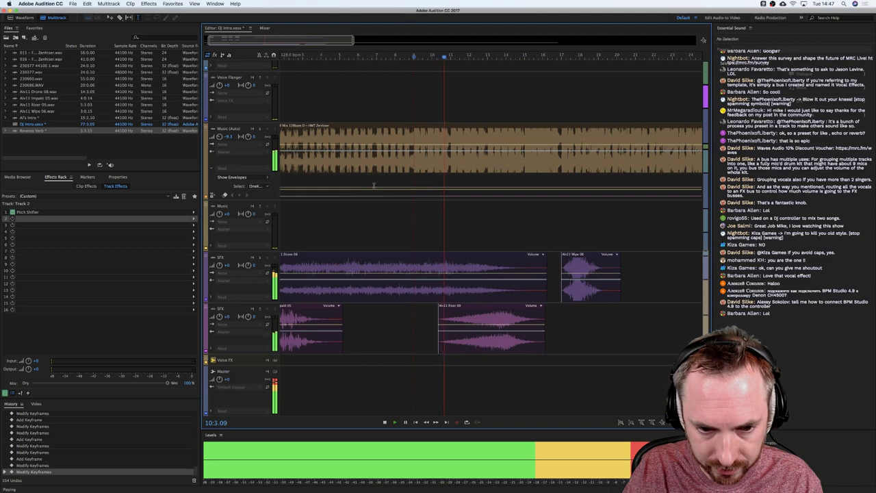
pyautogui.press('space')
# Delete extra keyframes from the Music (Auto) OneKnob filter envelope, ramp it up to a peak just after bar 10, and audition the sweep.
pyautogui.click(305, 197)
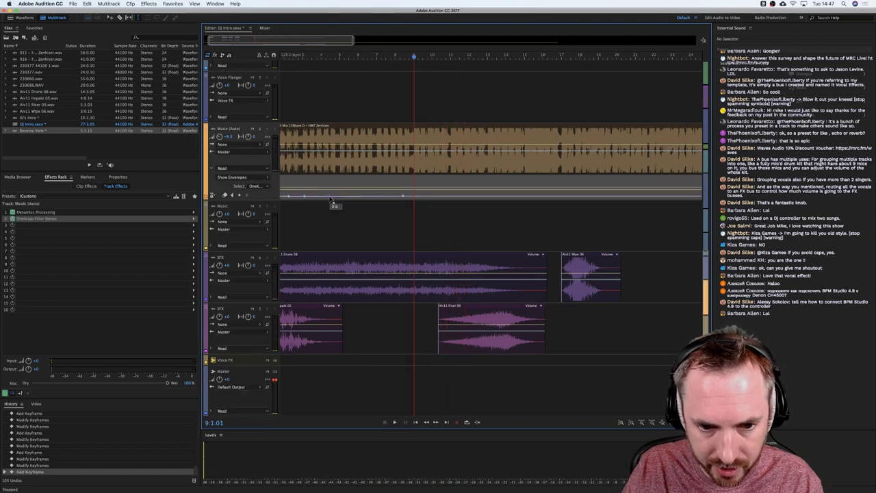
pyautogui.moveTo(330, 200); pyautogui.dragTo(329, 198)
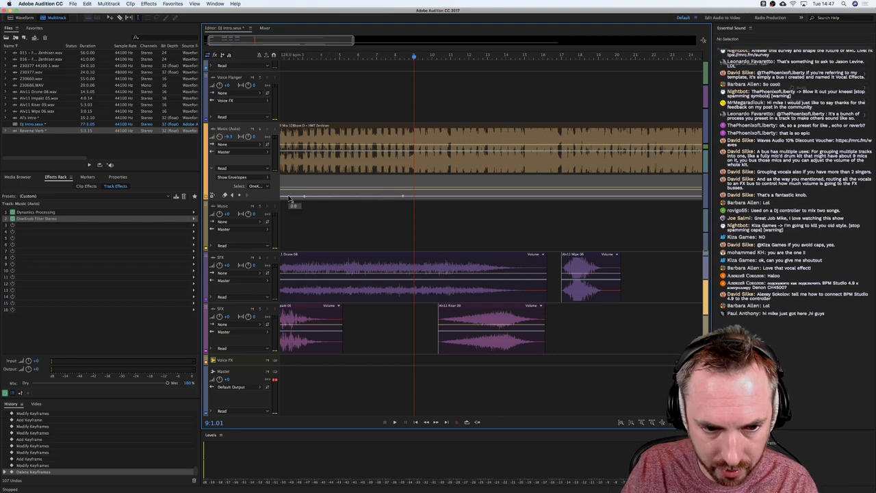
pyautogui.press('Delete')
pyautogui.press('Delete')
pyautogui.moveTo(403, 197); pyautogui.dragTo(438, 172)
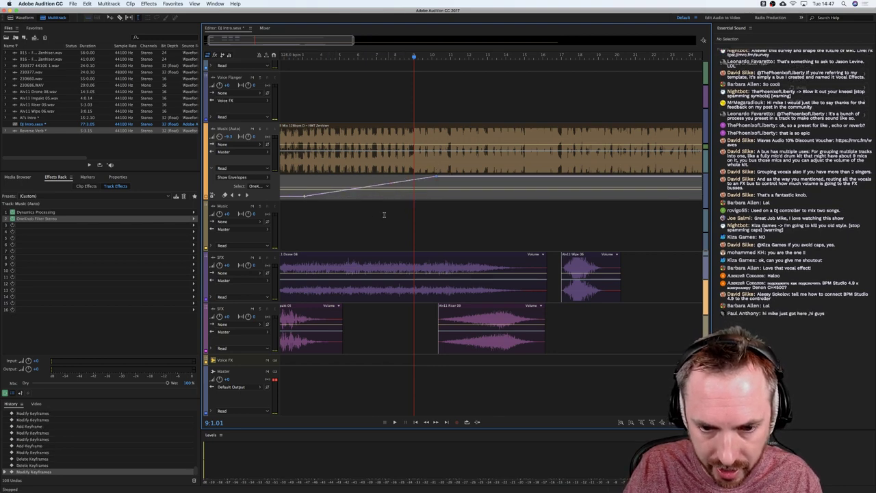
pyautogui.click(295, 210)
pyautogui.press('space')
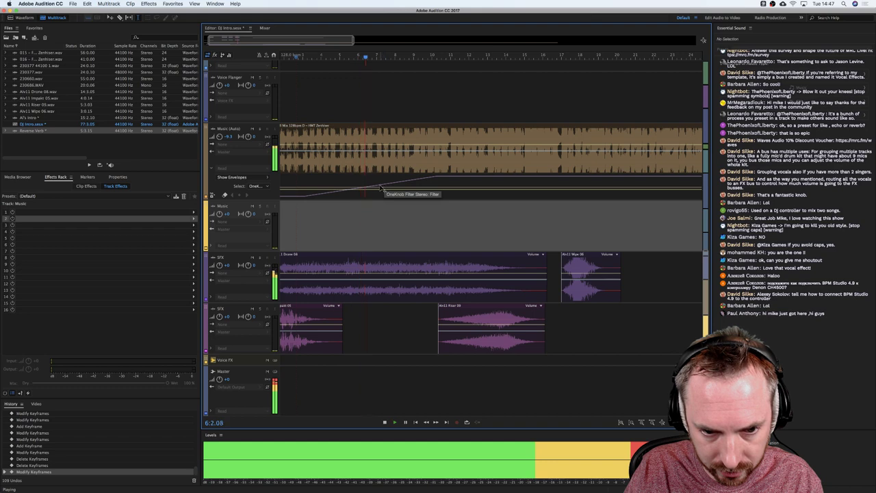
# Move the 10.0 peak keyframe of the filter sweep earlier, audition it, and settle it at about bar 9.
pyautogui.click(436, 177)
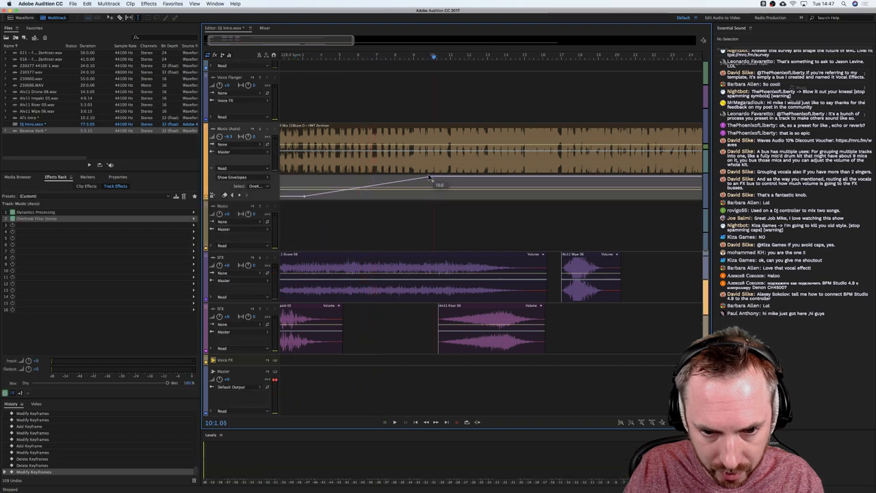
pyautogui.moveTo(429, 177); pyautogui.dragTo(402, 177)
pyautogui.click(335, 204)
pyautogui.press('space')
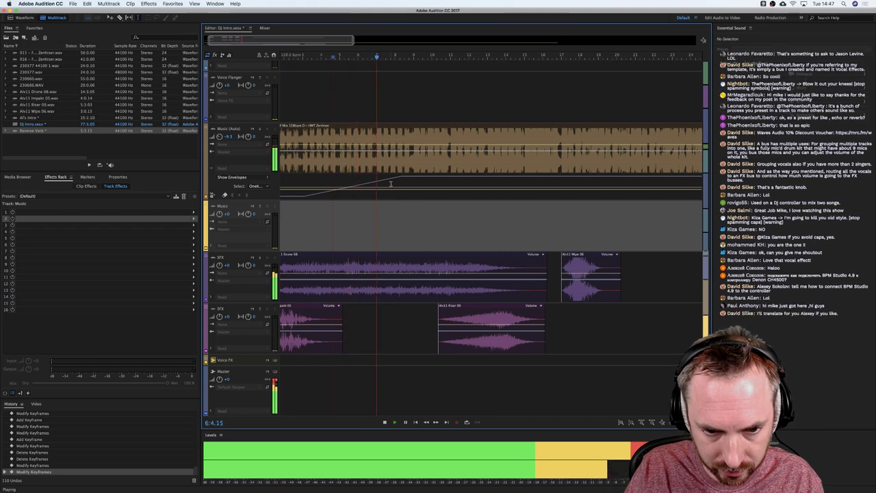
pyautogui.click(401, 178)
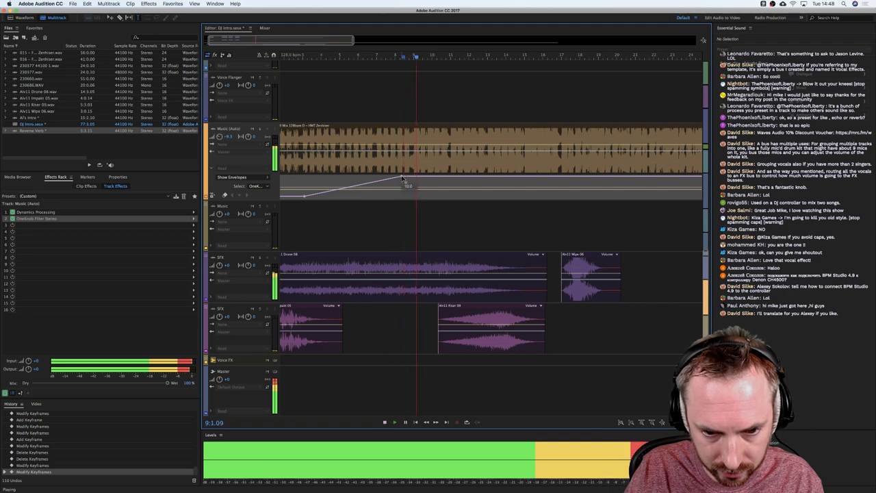
pyautogui.press('space')
pyautogui.moveTo(403, 179); pyautogui.dragTo(411, 177)
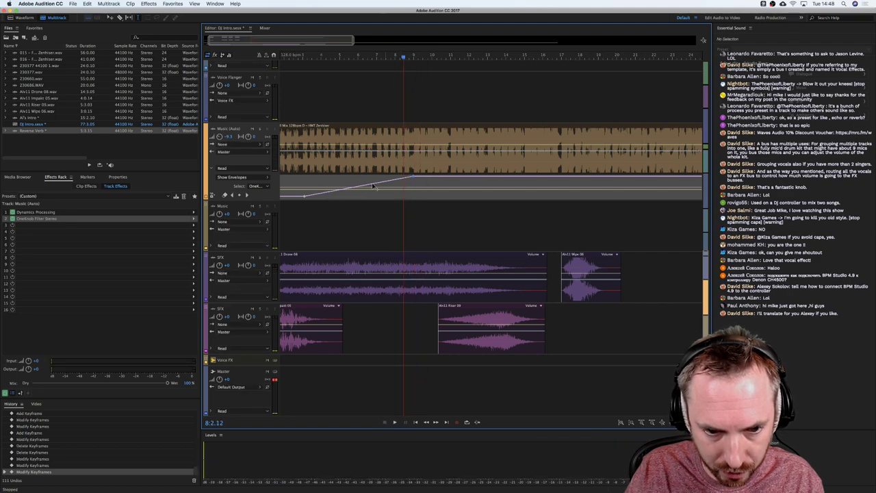
# Open the OneKnob Filter Stereo effect, move the sweep's starting keyframe to about bar 5, and audition the sweep from 3:4.02.
pyautogui.doubleClick(33, 219)
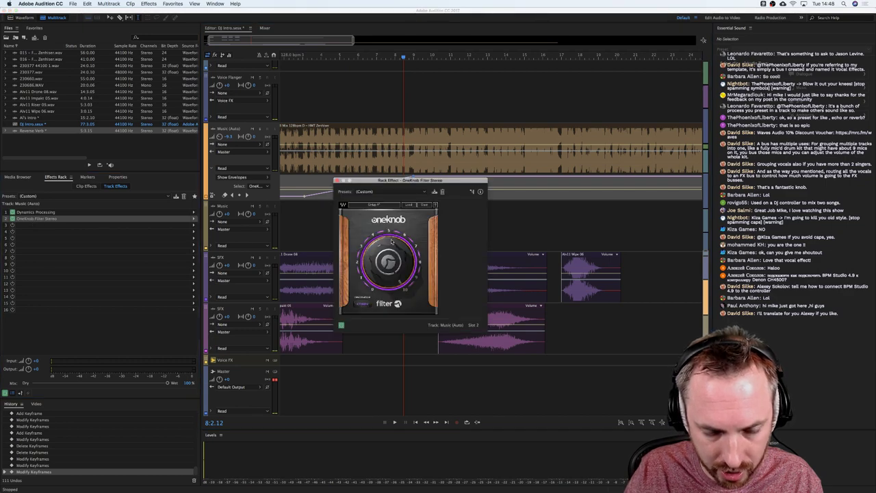
pyautogui.click(307, 199)
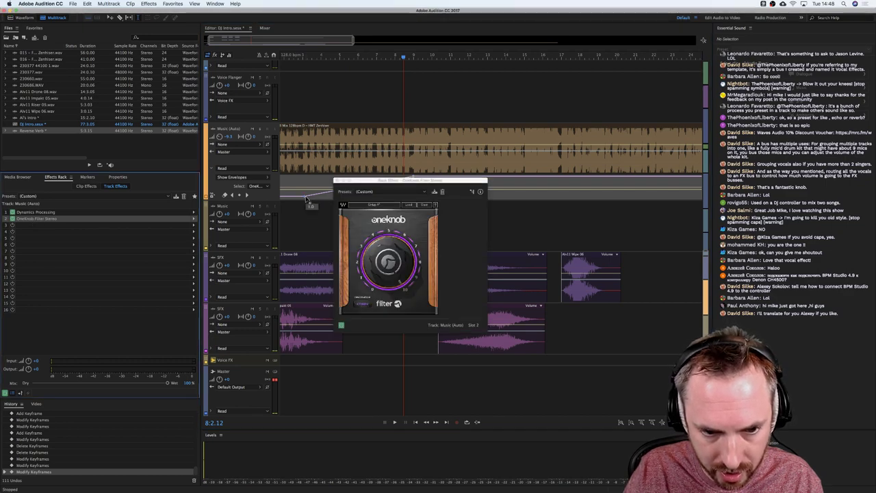
pyautogui.click(341, 199)
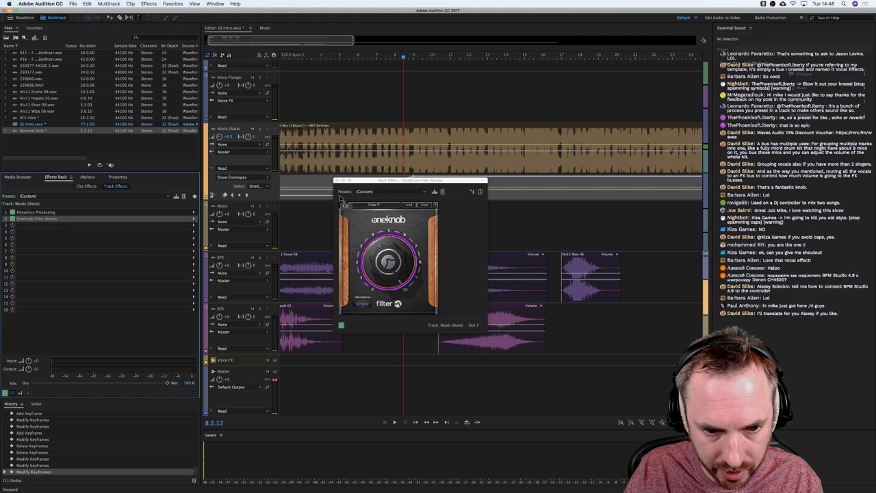
pyautogui.press('space')
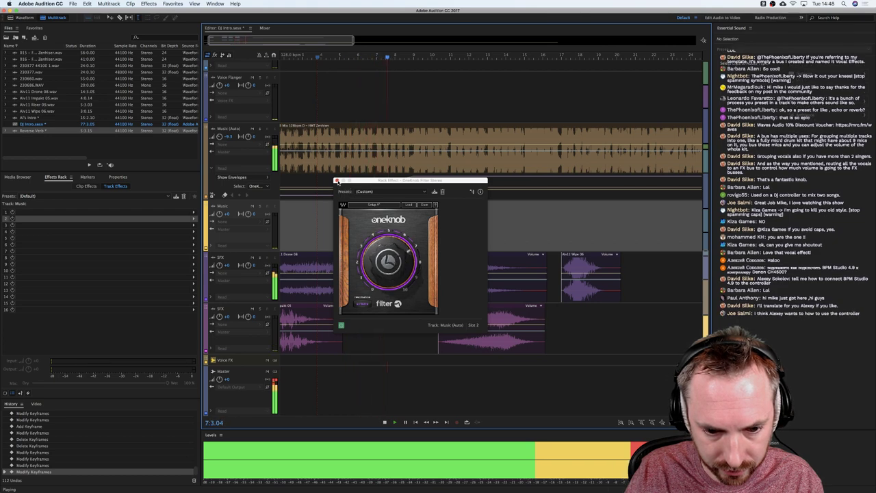
pyautogui.press('space')
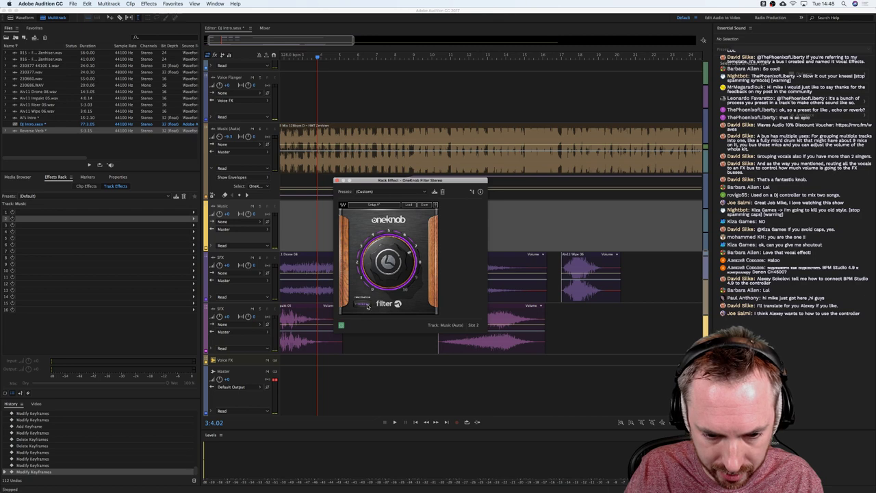
pyautogui.press('space')
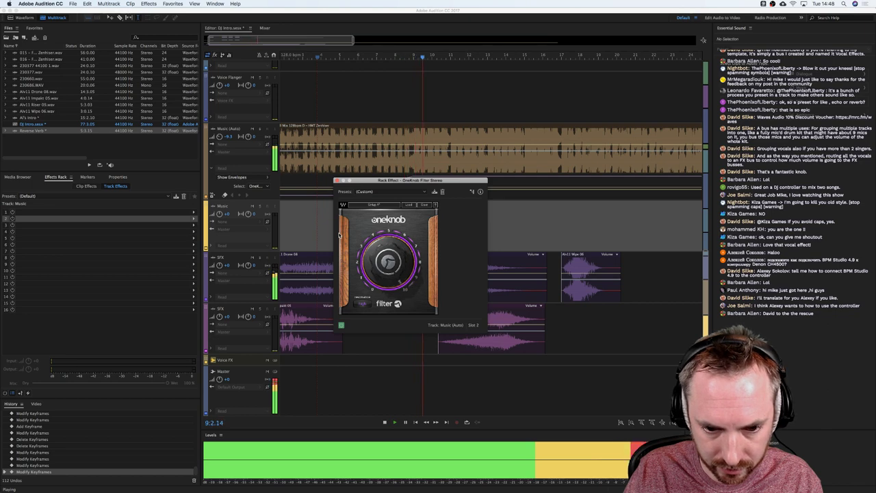
pyautogui.press('space')
# Create a volume step with keyframes on the Music (Auto) clip at about bar 9 and audition it from 8:3.01.
pyautogui.click(413, 147)
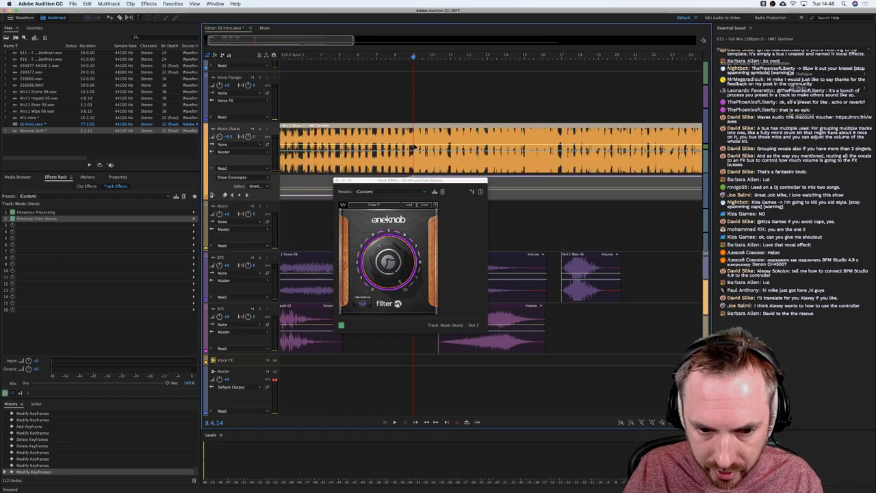
pyautogui.click(414, 146)
pyautogui.moveTo(414, 146); pyautogui.dragTo(414, 149)
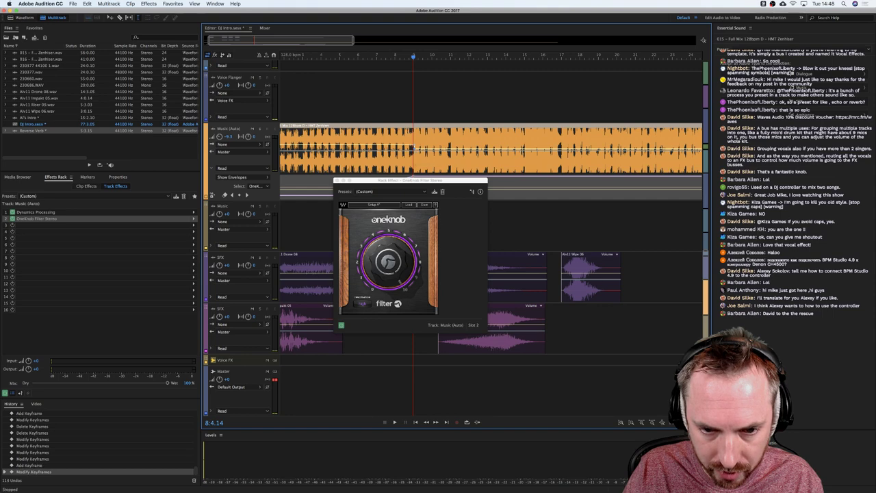
pyautogui.press('space')
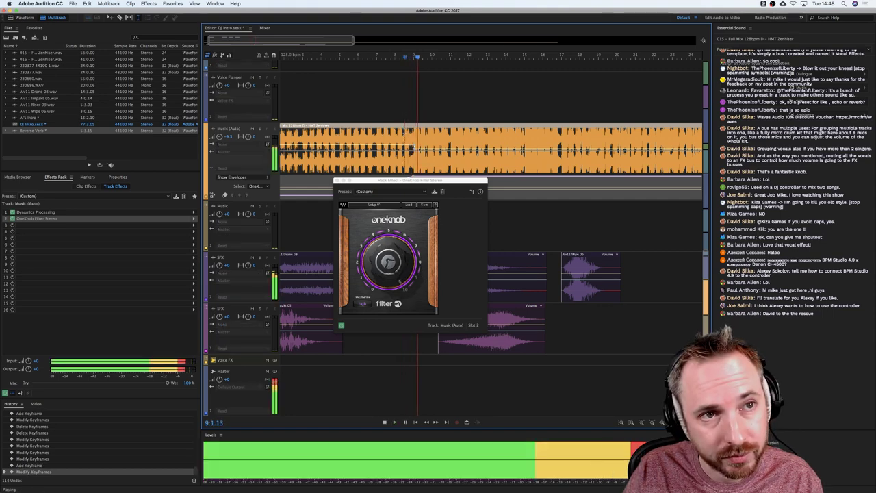
pyautogui.press('space')
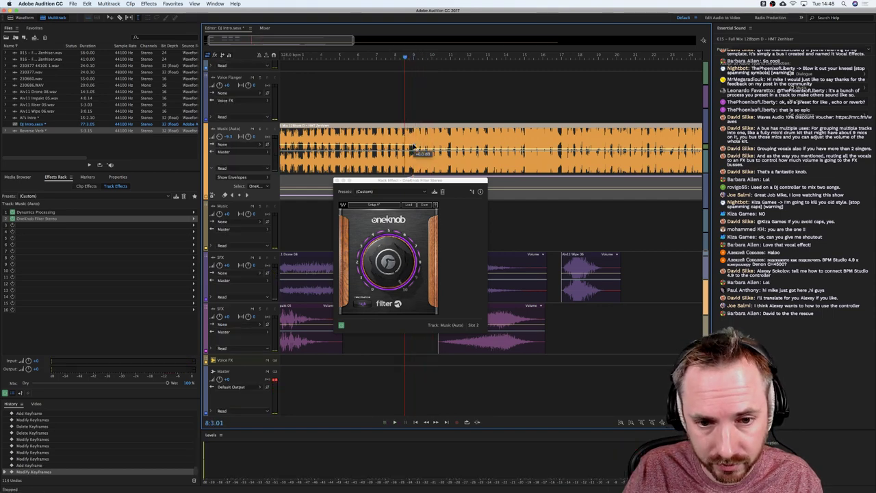
pyautogui.click(413, 148)
# Move the OneKnob window clear of the envelope, drop the filter level right after the bar 9 peak, and audition from 8:3.01.
pyautogui.moveTo(401, 183); pyautogui.dragTo(378, 209)
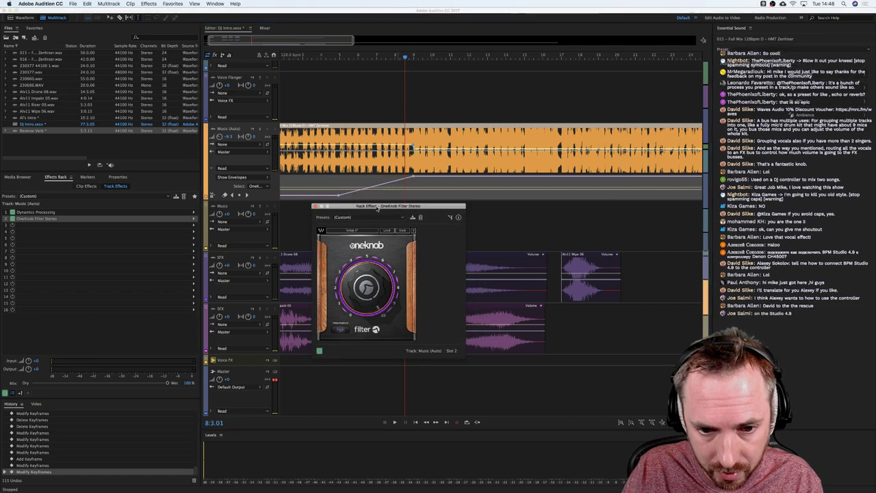
pyautogui.moveTo(416, 177); pyautogui.dragTo(415, 185)
pyautogui.press('space')
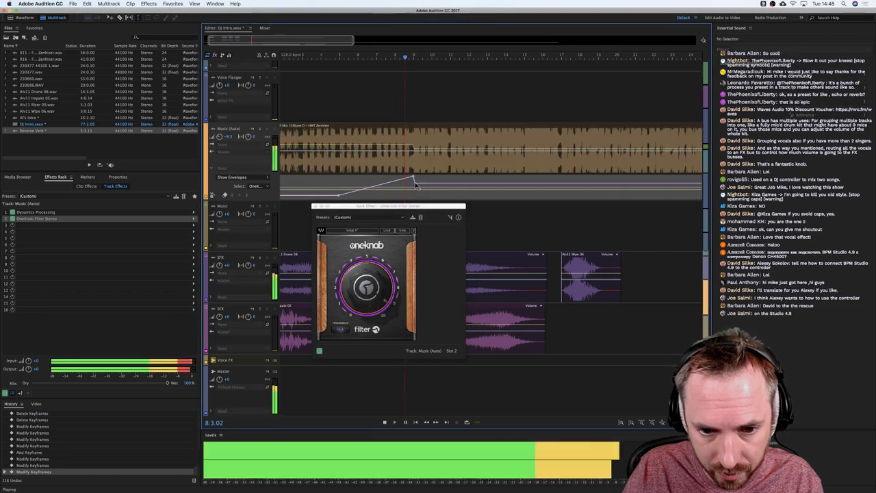
pyautogui.press('space')
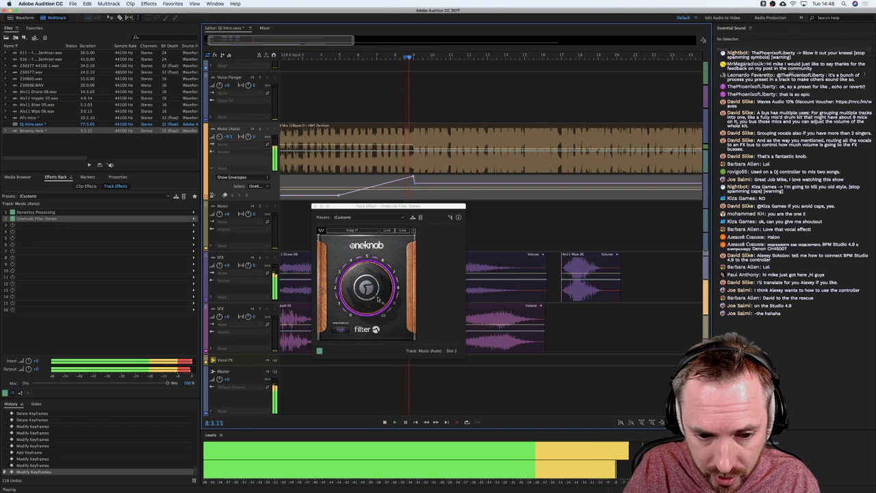
pyautogui.press('space')
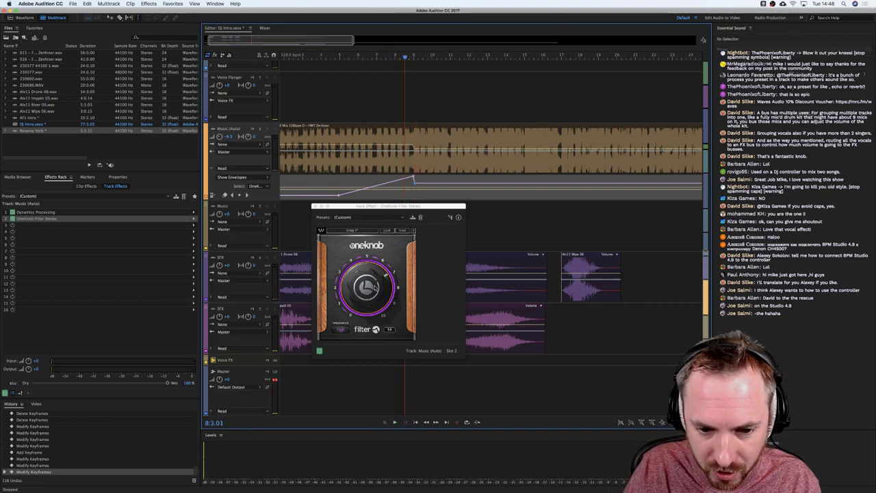
pyautogui.press('space')
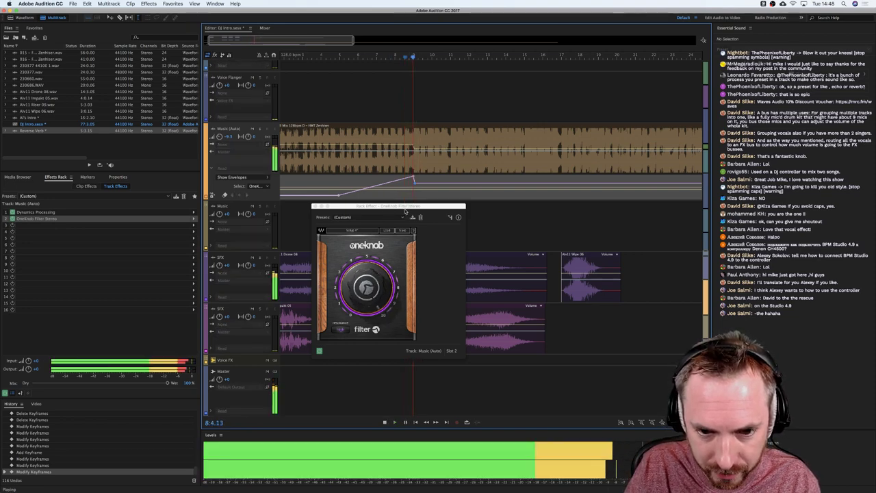
pyautogui.press('space')
# Lower the filter envelope's post-peak keyframe to about 6.2 and audition the transition.
pyautogui.moveTo(415, 182); pyautogui.dragTo(415, 186)
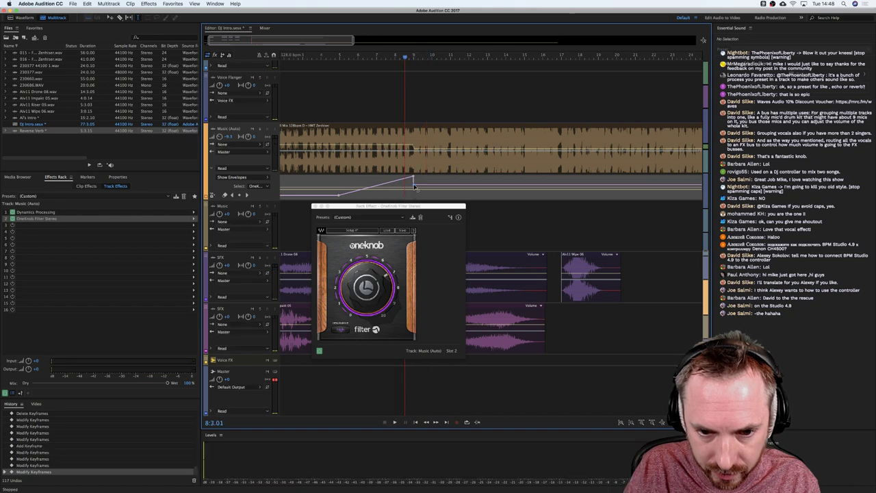
pyautogui.press('space')
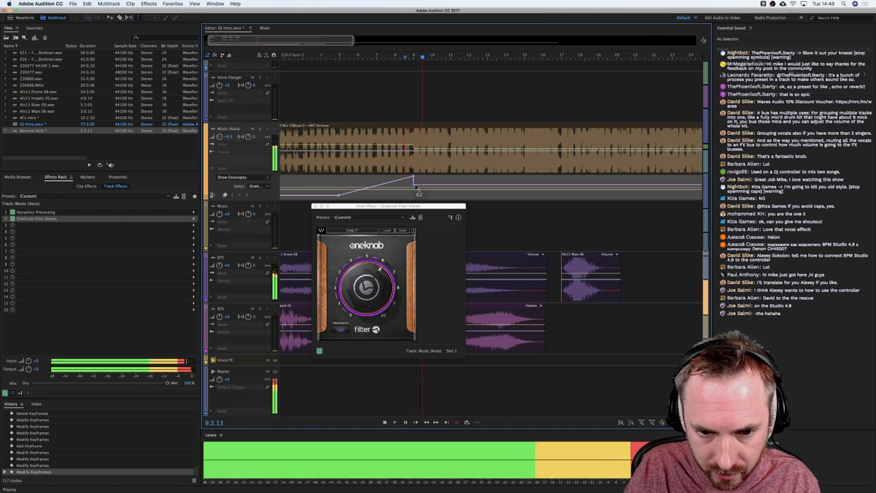
pyautogui.press('space')
# Move the long intro vocal clip from Track 1 to Voice Processed, copy it to Track 2 at the same position, and audition both.
pyautogui.scroll(5, 431, 172)
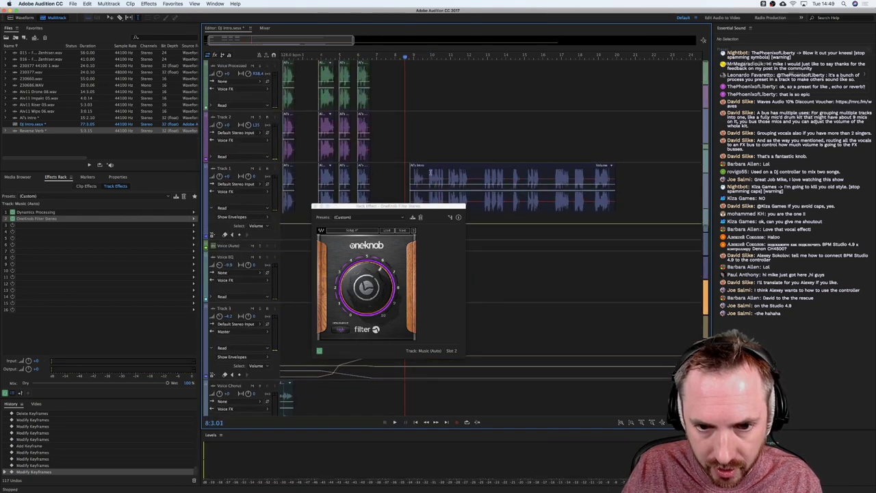
pyautogui.scroll(-1, 431, 172)
pyautogui.scroll(5, 425, 116)
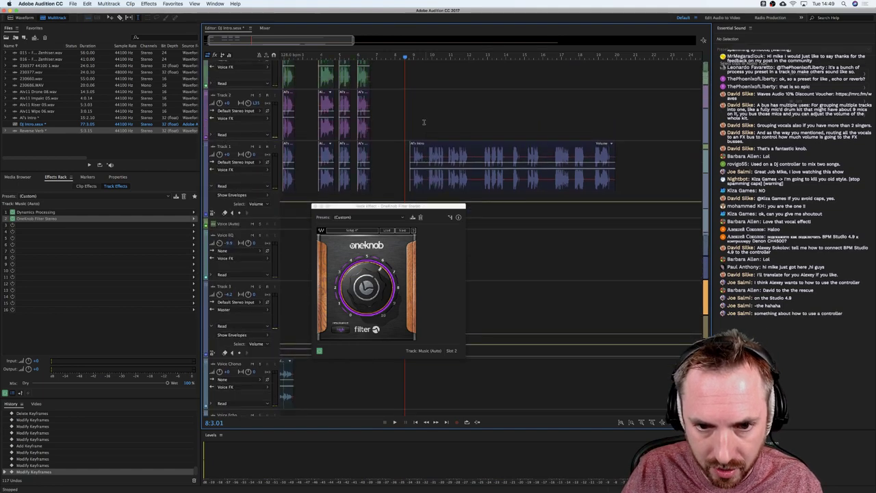
pyautogui.moveTo(420, 155); pyautogui.dragTo(423, 71)
pyautogui.press('space')
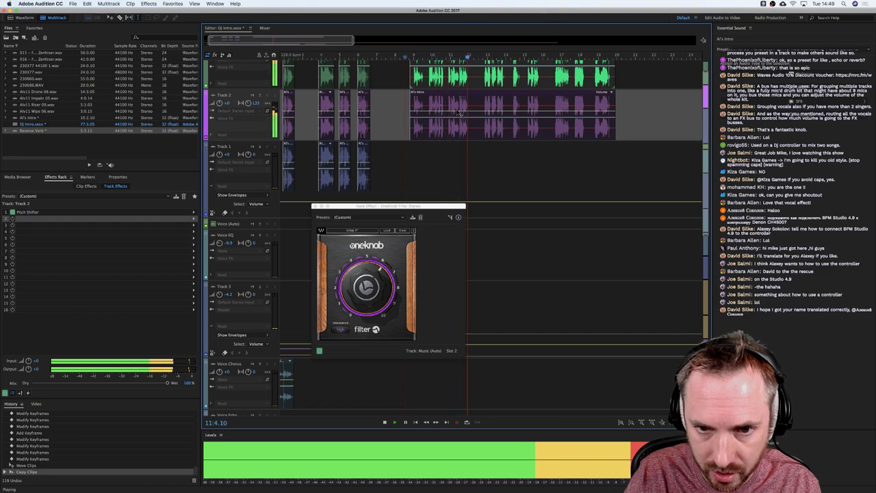
pyautogui.press('space')
# Cut the silent gaps at about 12:1, 9:3 and 10:3 from the long vocal clips on Voice Processed and Track 2.
pyautogui.moveTo(471, 84); pyautogui.dragTo(483, 136)
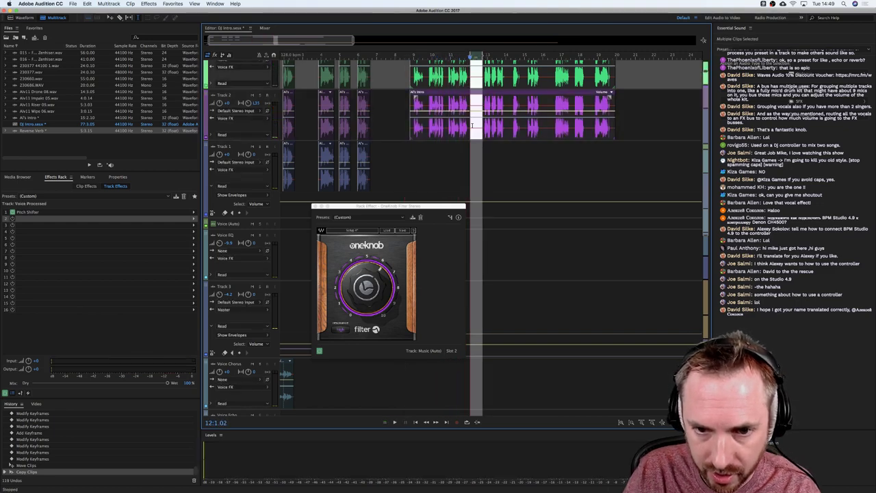
pyautogui.press('Delete')
pyautogui.click(428, 112)
pyautogui.press('Delete')
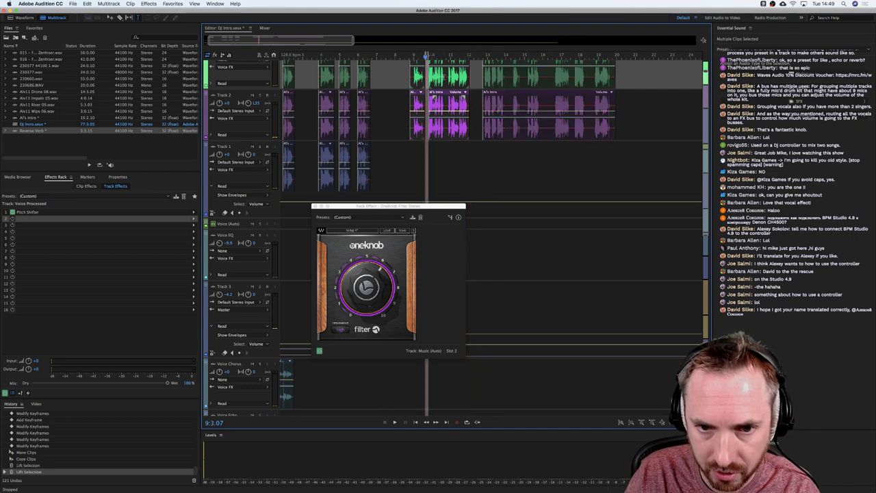
pyautogui.moveTo(444, 79); pyautogui.dragTo(448, 113)
pyautogui.press('Delete')
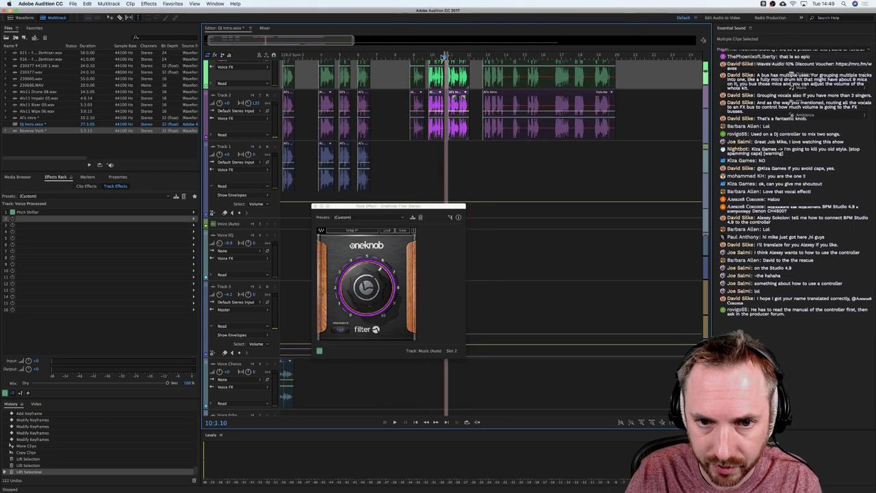
# Shift the second and third vocal pieces on both tracks to about bars 10 and 11, and audition them from before bar 9.
pyautogui.scroll(3, 444, 58)
pyautogui.moveTo(412, 82); pyautogui.dragTo(425, 105)
pyautogui.moveTo(479, 84); pyautogui.dragTo(504, 115)
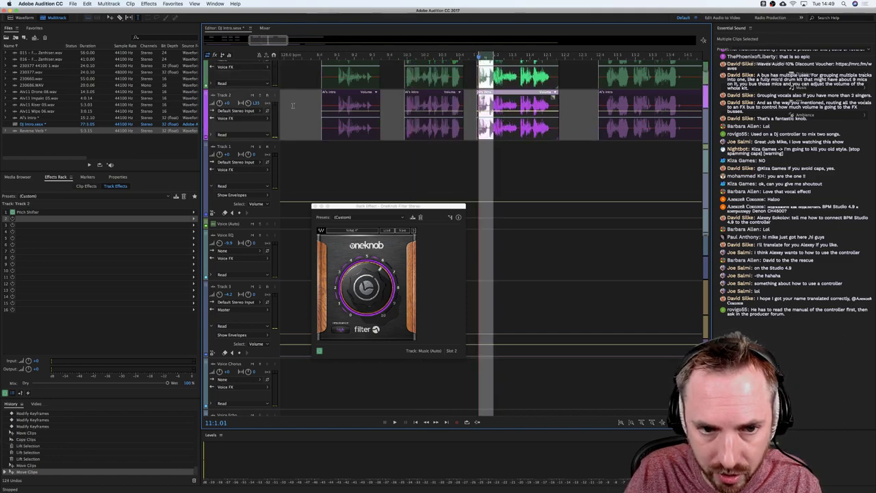
pyautogui.click(295, 104)
pyautogui.press('space')
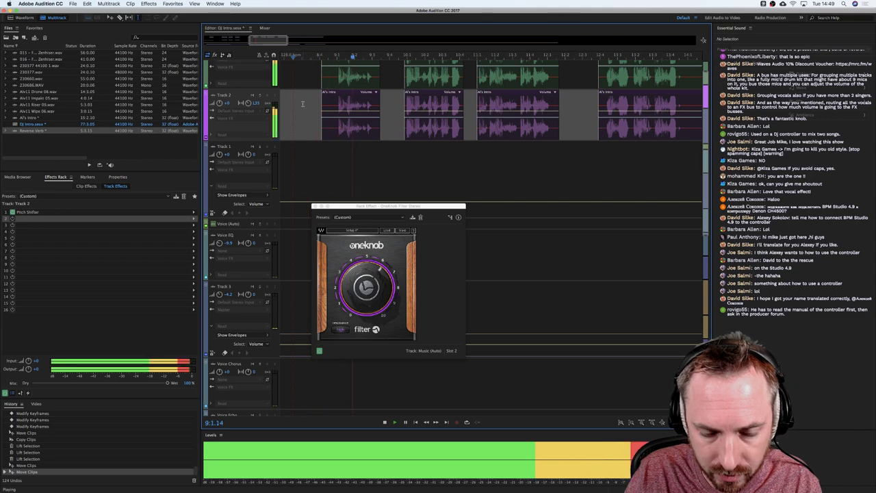
# Lower the Music (Auto) filter envelope's post-peak keyframe at bar 9 further and audition the drop from about 8:2.
pyautogui.press('space')
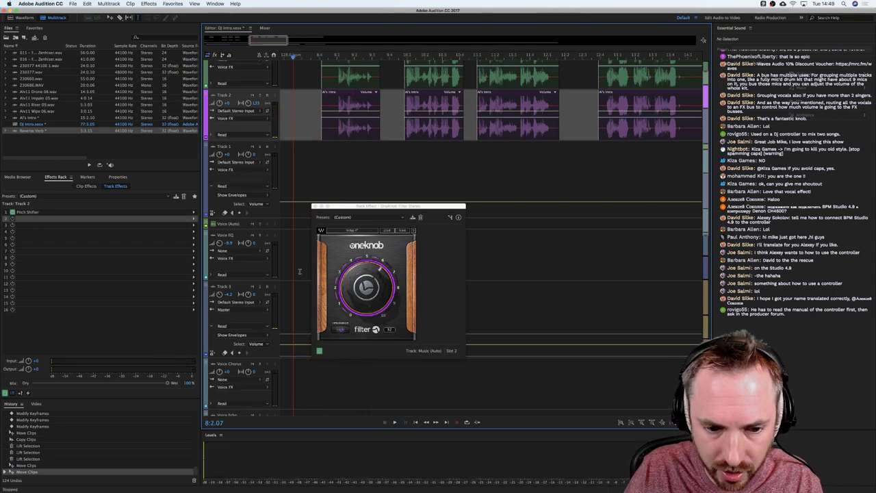
pyautogui.scroll(-6, 299, 271)
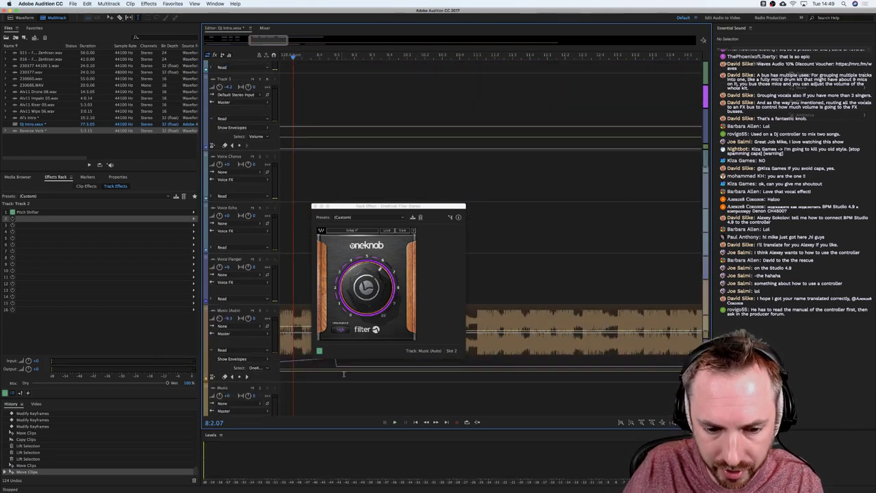
pyautogui.moveTo(337, 363); pyautogui.dragTo(335, 371)
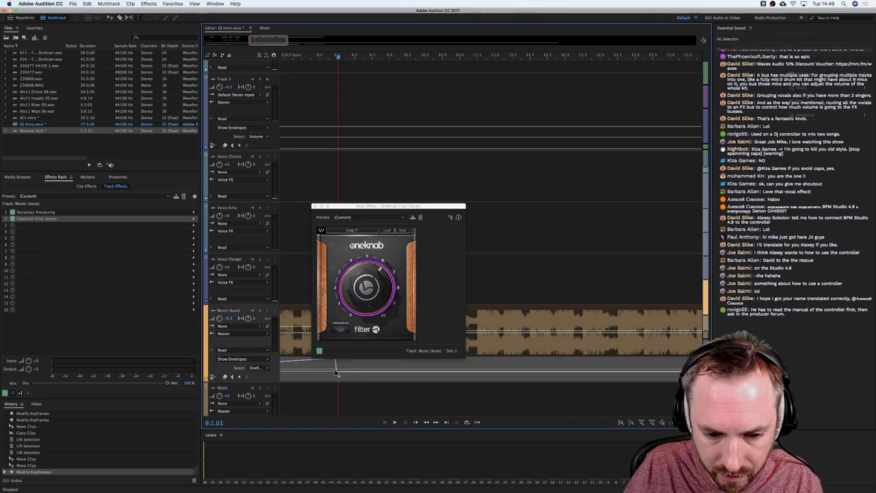
pyautogui.click(297, 272)
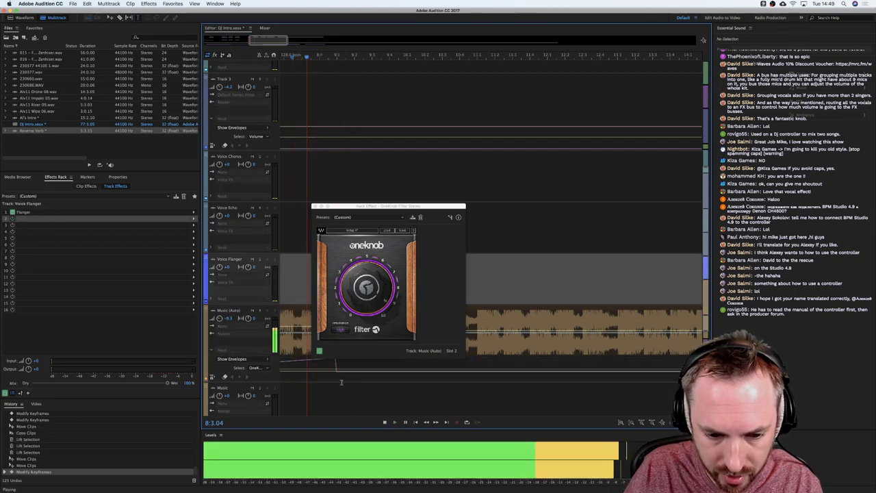
# Reshape the filter envelope after bar 9 into a gradual rise to about bar 12, audition it, and close the OneKnob filter window.
pyautogui.moveTo(339, 375); pyautogui.dragTo(543, 367)
pyautogui.press('space')
pyautogui.press('space')
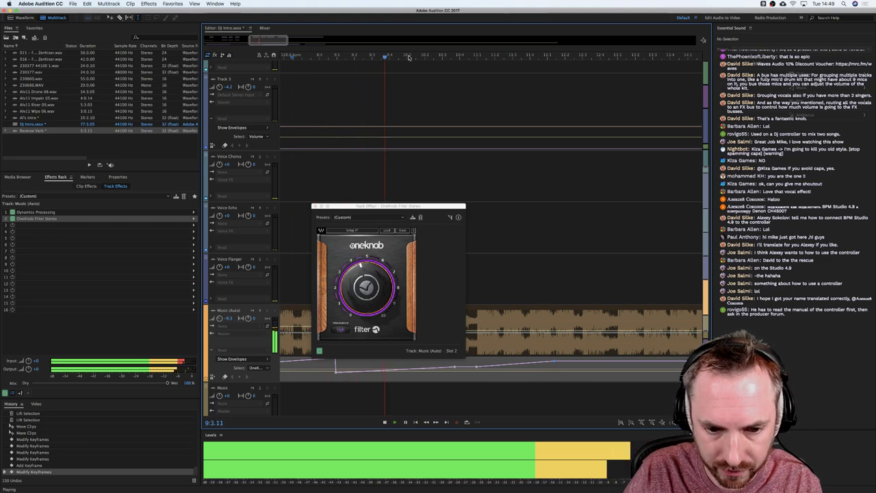
pyautogui.scroll(-1, 409, 58)
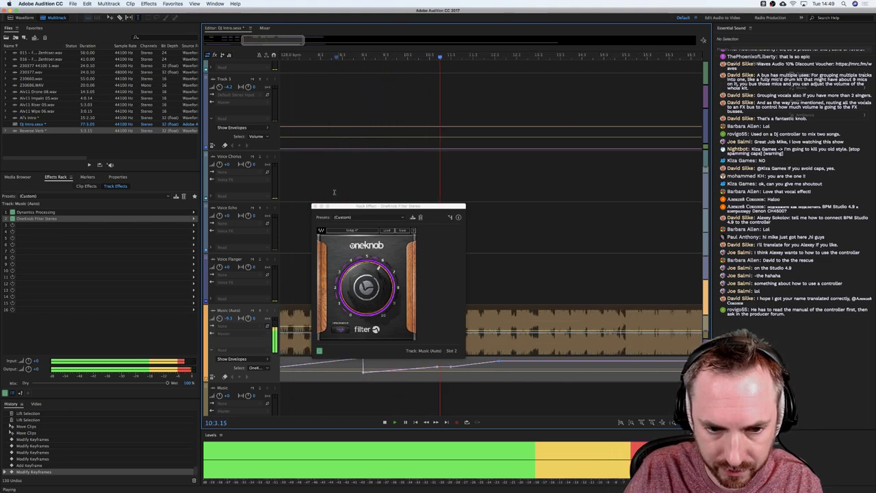
pyautogui.click(316, 206)
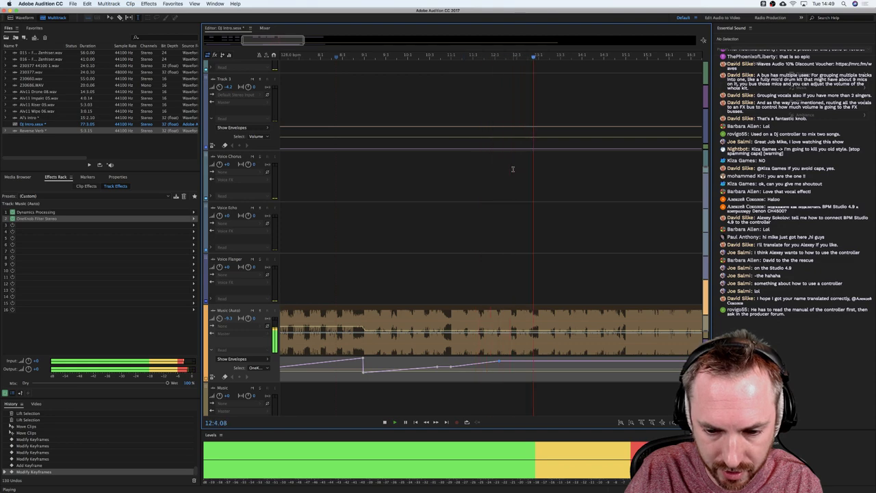
pyautogui.press('space')
# Audition the third vocal piece on Track 2 and copy its last phrase, from about 11:3 to 12:1.
pyautogui.scroll(5, 512, 169)
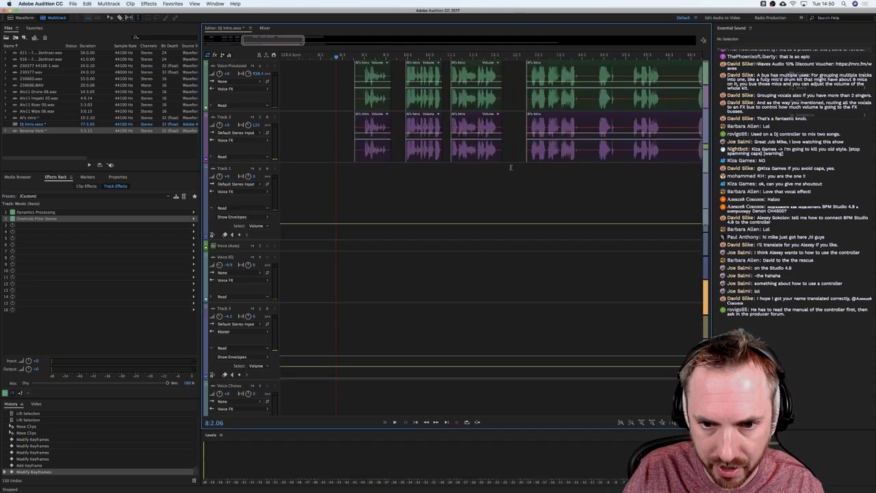
pyautogui.click(477, 147)
pyautogui.press('space')
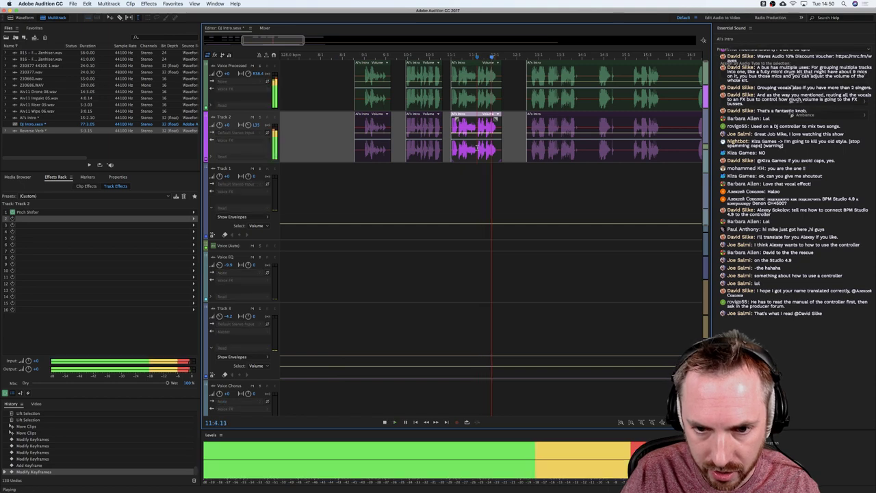
pyautogui.press('space')
pyautogui.moveTo(477, 148); pyautogui.dragTo(500, 153)
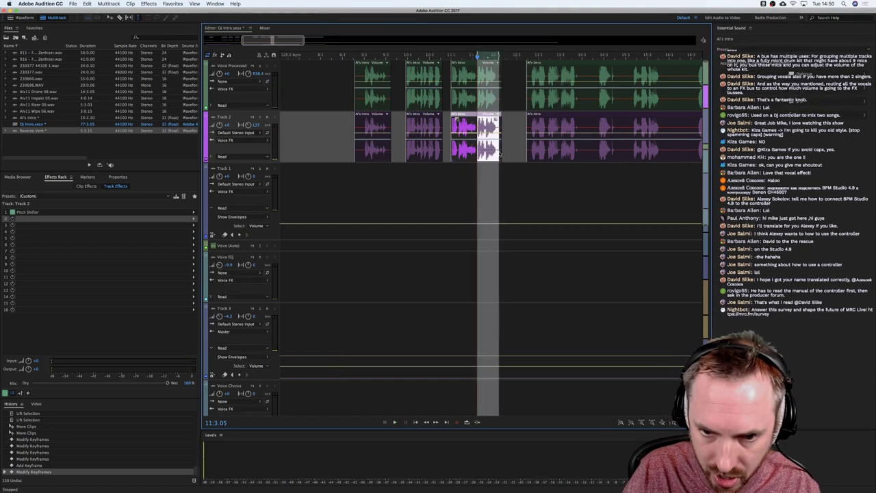
pyautogui.click(484, 277)
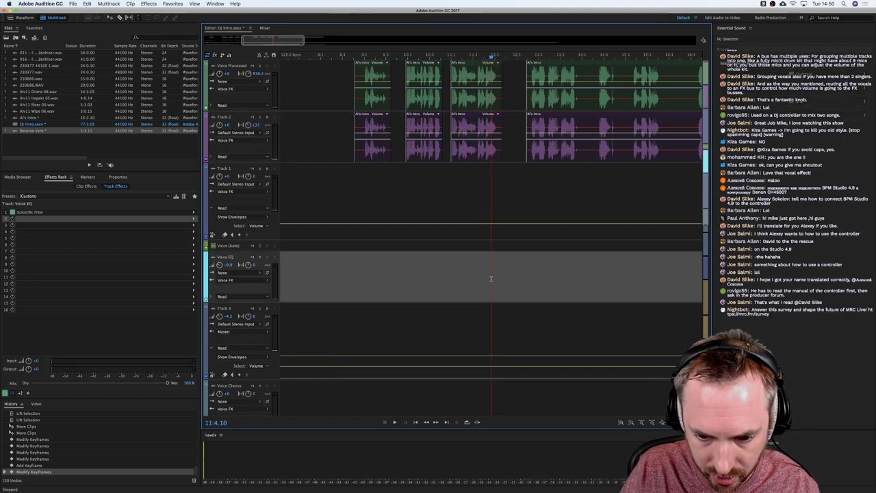
# Paste the copied vocal phrase onto the Voice Flanger track at 12:1.
pyautogui.scroll(-5, 491, 279)
pyautogui.scroll(5, 491, 247)
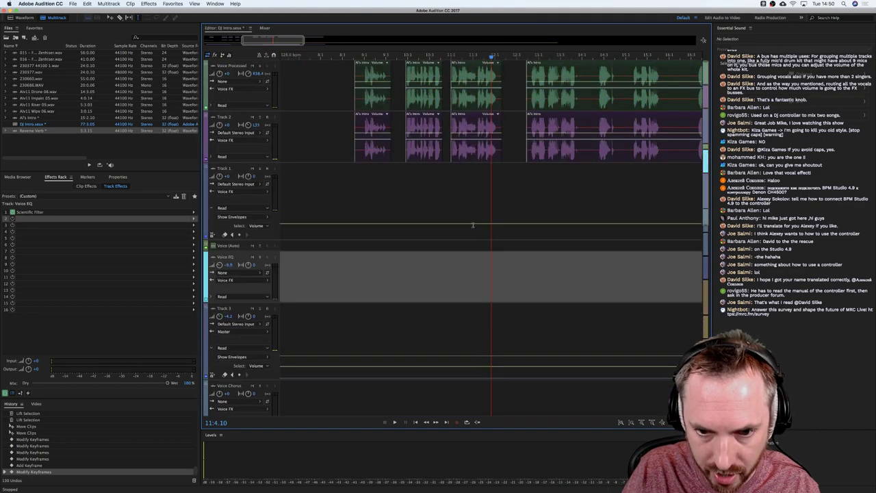
pyautogui.click(478, 227)
pyautogui.scroll(-1, 477, 248)
pyautogui.scroll(-5, 478, 250)
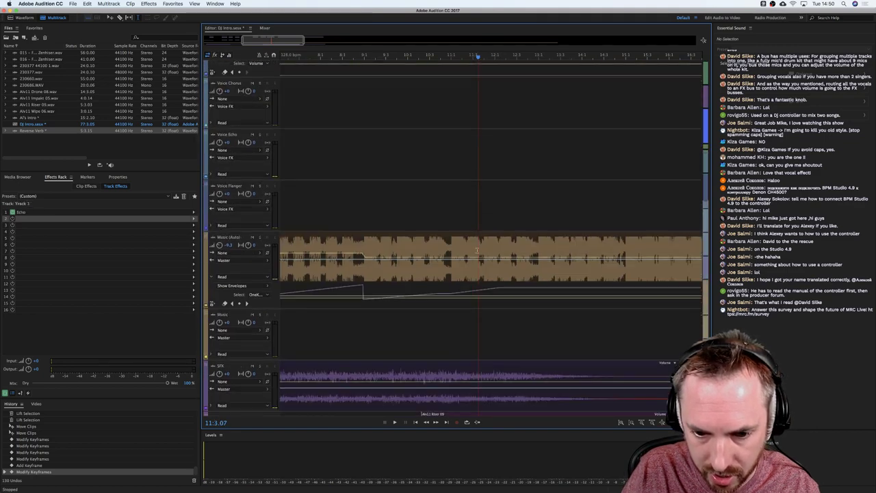
pyautogui.click(495, 207)
pyautogui.press('super+v')
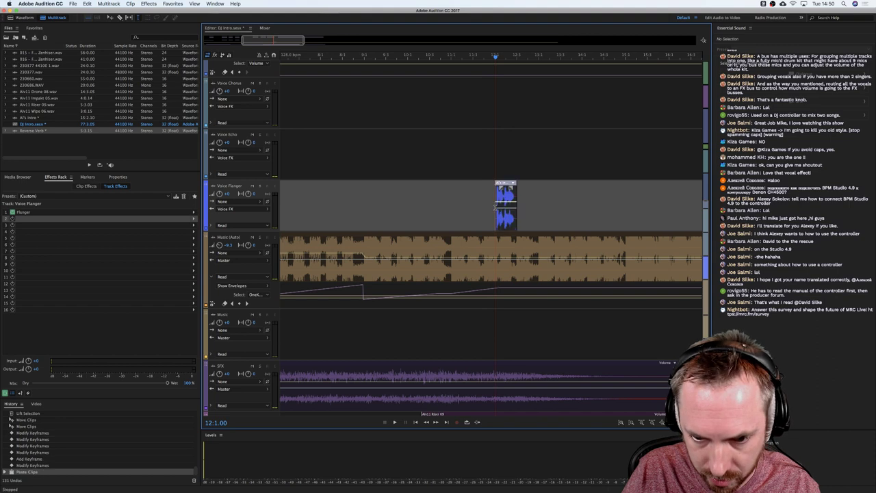
# Audition the pasted flanger phrase against the music and nudge it slightly earlier.
pyautogui.press('space')
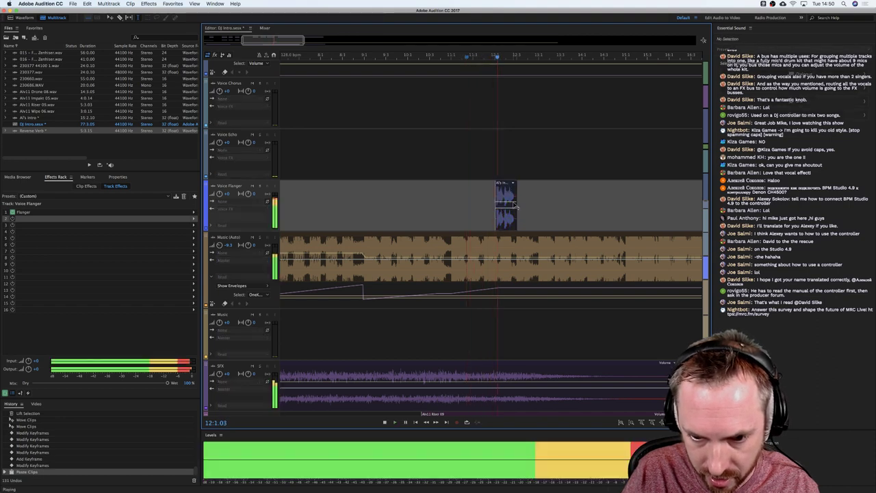
pyautogui.press('space')
pyautogui.moveTo(506, 184); pyautogui.dragTo(504, 183)
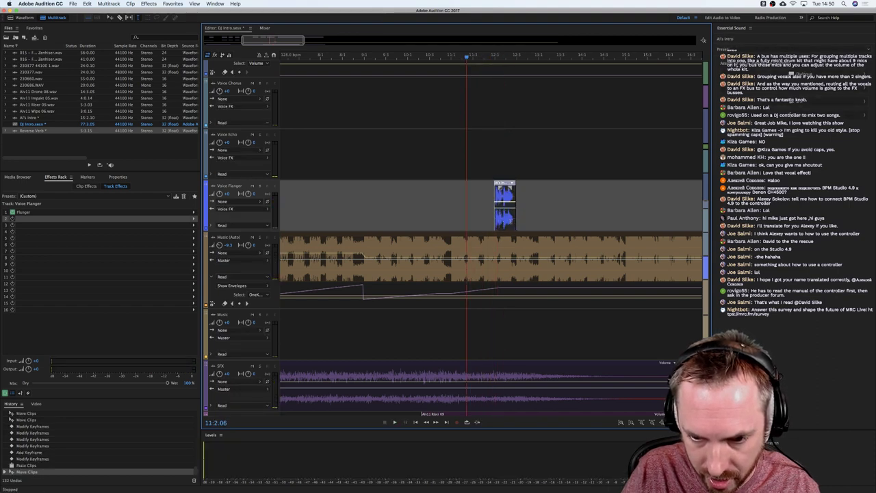
# Paste a second copy of the phrase on Voice Flanger at about 12:2, overlapping the first, and audition both.
pyautogui.click(511, 219)
pyautogui.press('super+v')
pyautogui.press('space')
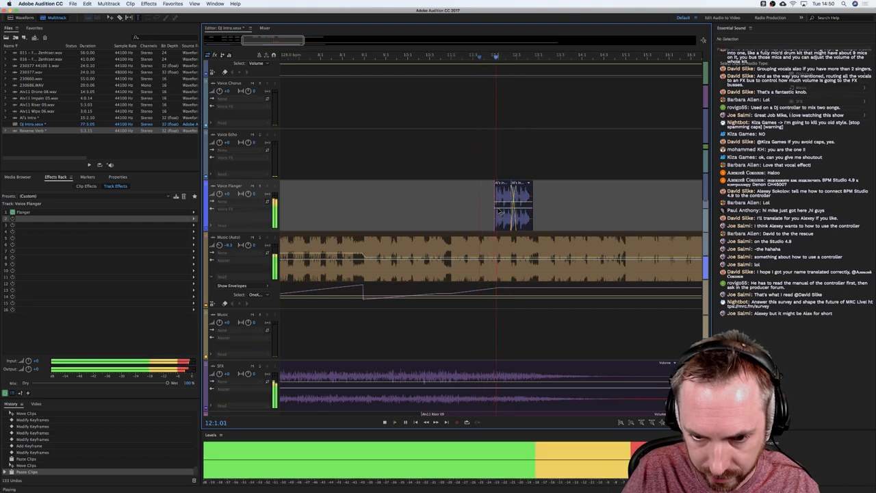
pyautogui.press('space')
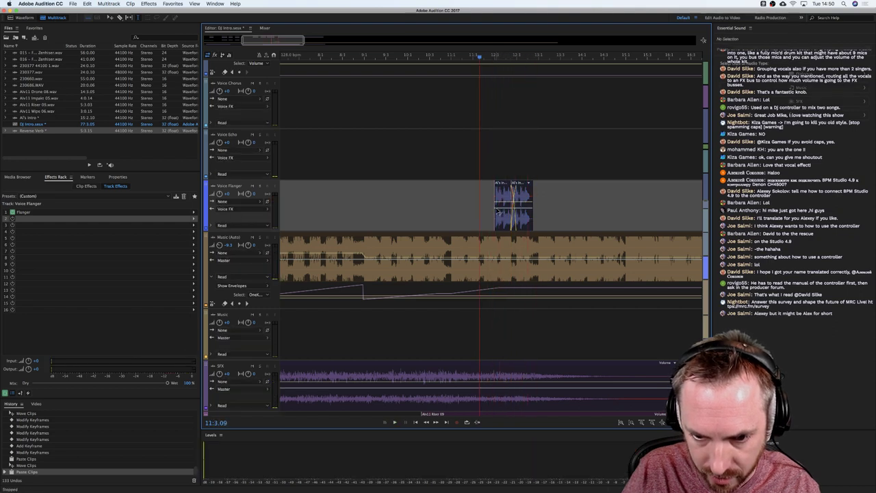
# Pan the two vocal copies on Voice Flanger to opposite sides and audition them from about 11:2.
pyautogui.click(497, 211)
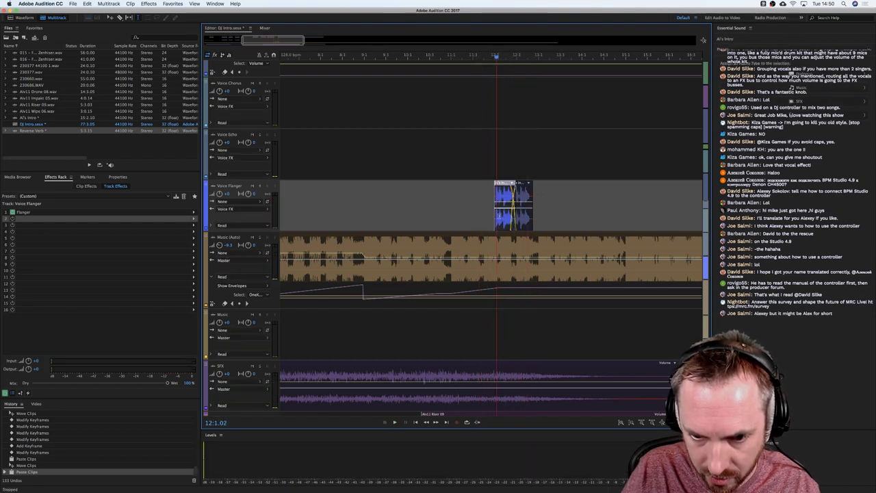
pyautogui.moveTo(497, 242); pyautogui.dragTo(498, 242)
pyautogui.click(525, 211)
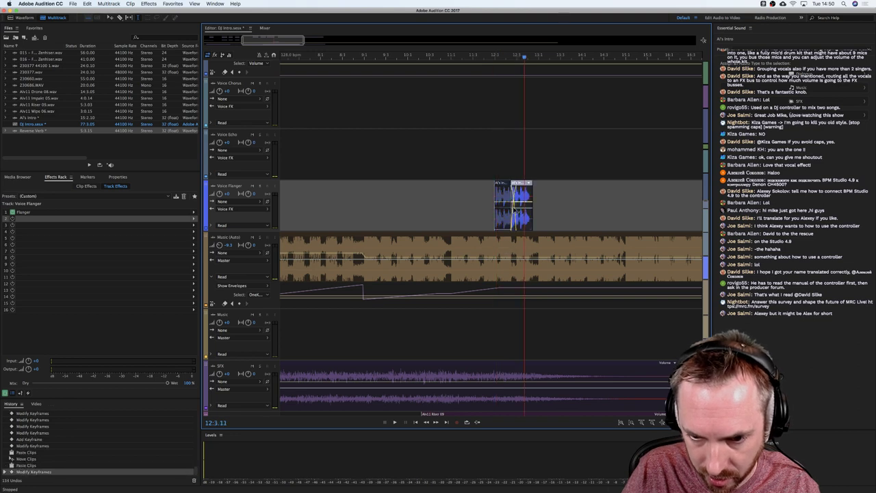
pyautogui.moveTo(519, 205); pyautogui.dragTo(518, 204)
pyautogui.click(478, 168)
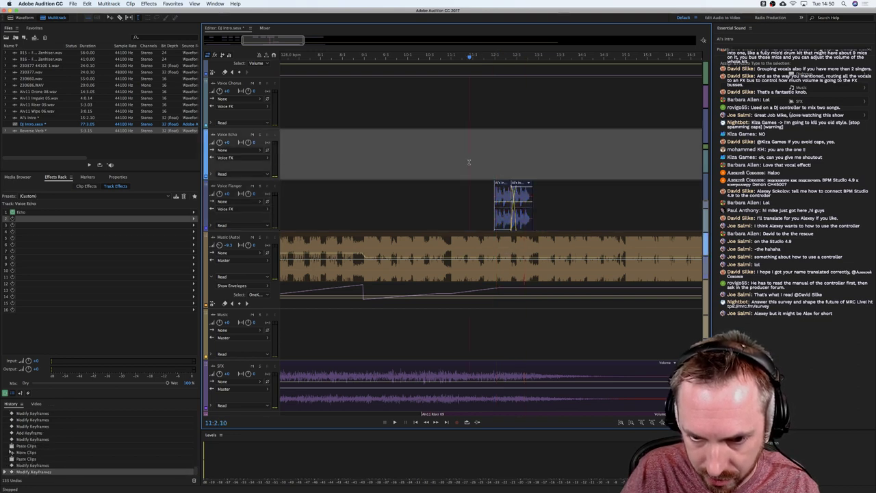
pyautogui.press('space')
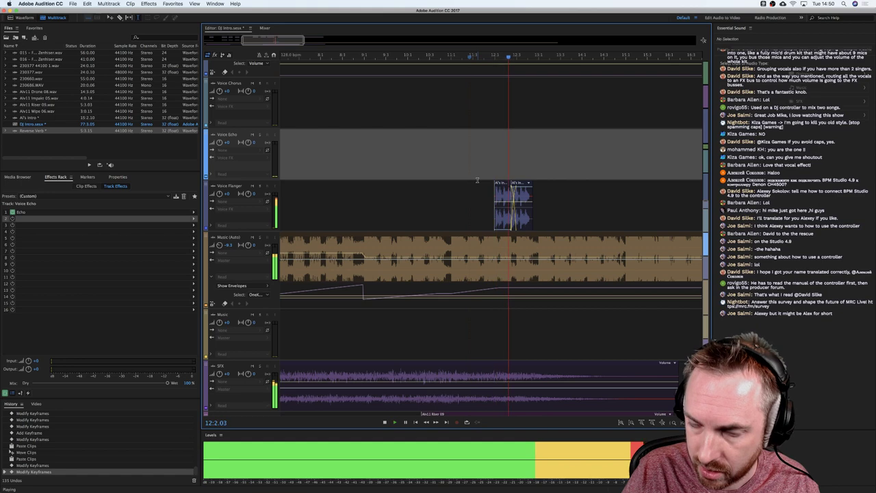
pyautogui.press('space')
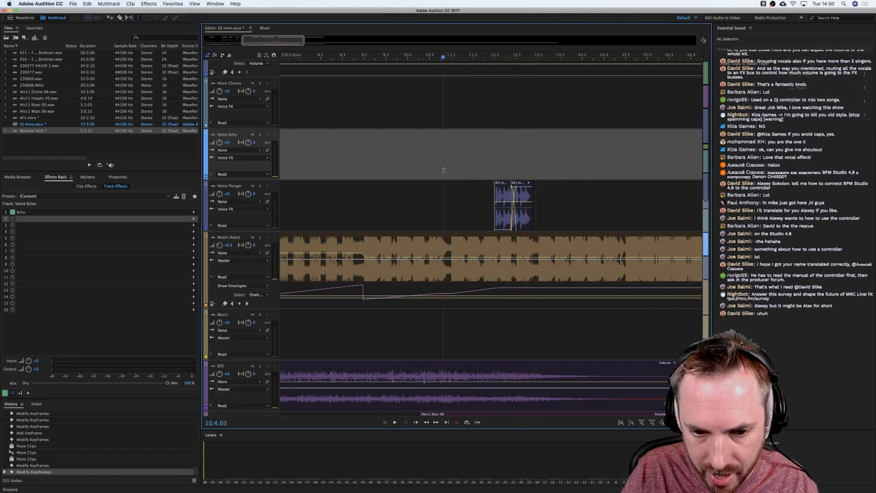
# Audition the intro from 1:1 through about bar 7, checking the vocals against the filter sweep.
pyautogui.scroll(-3, 481, 58)
pyautogui.scroll(6, 435, 140)
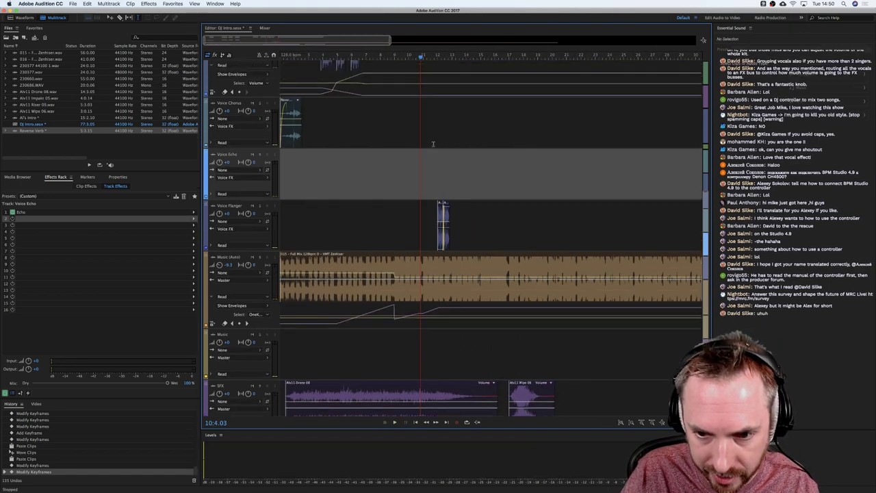
pyautogui.moveTo(381, 57); pyautogui.dragTo(280, 58)
pyautogui.press('space')
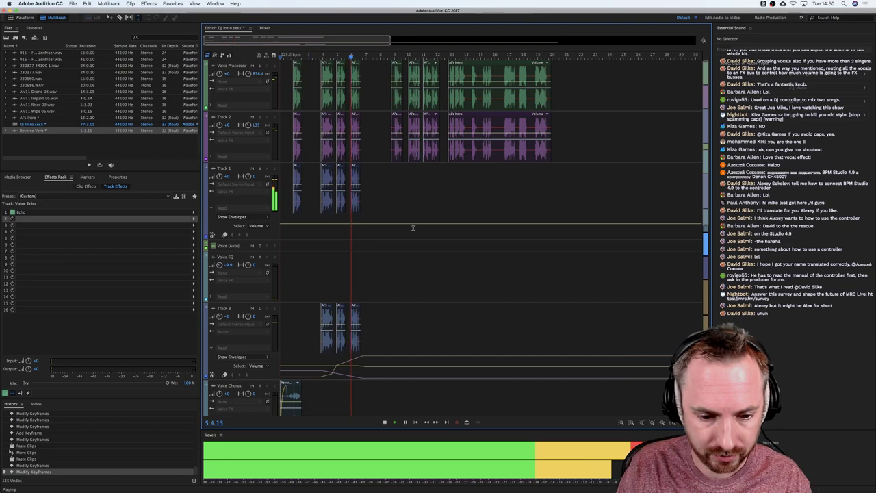
pyautogui.scroll(-10, 412, 228)
pyautogui.scroll(-3, 413, 228)
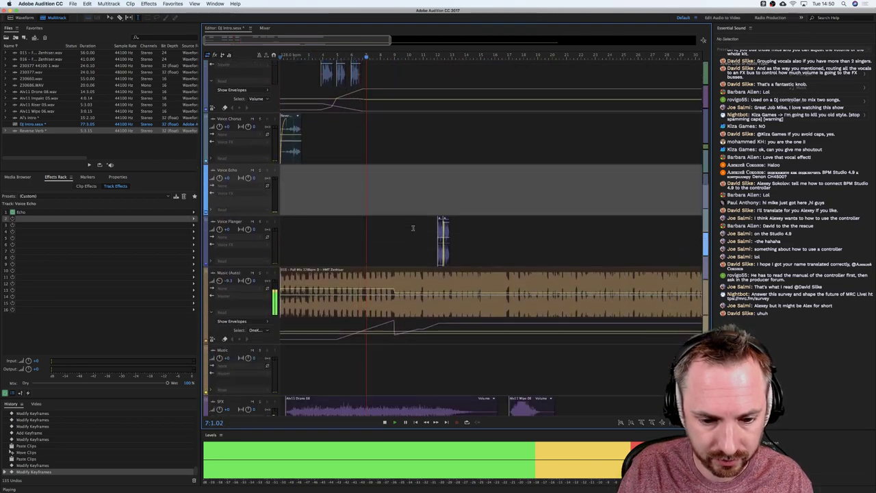
pyautogui.press('space')
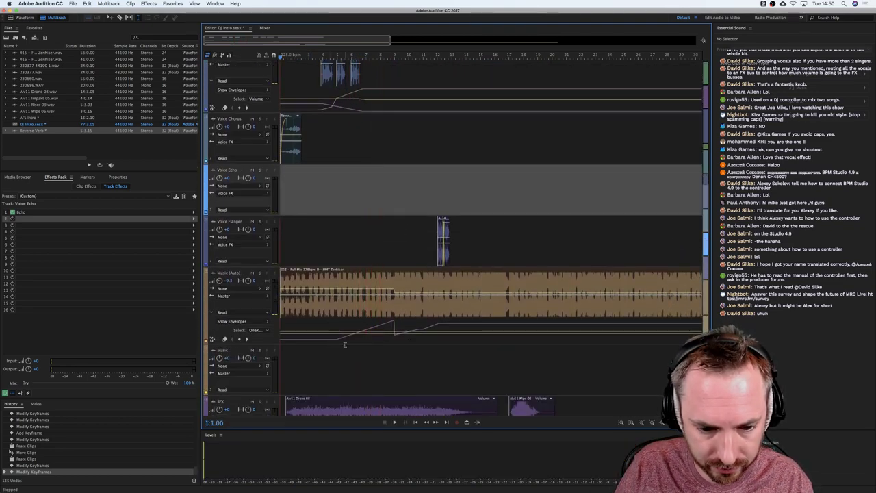
# Move the start of the Music (Auto) filter rise back from bar 5 to about bar 3 at 1.8, and audition from the beginning.
pyautogui.click(345, 346)
pyautogui.click(339, 340)
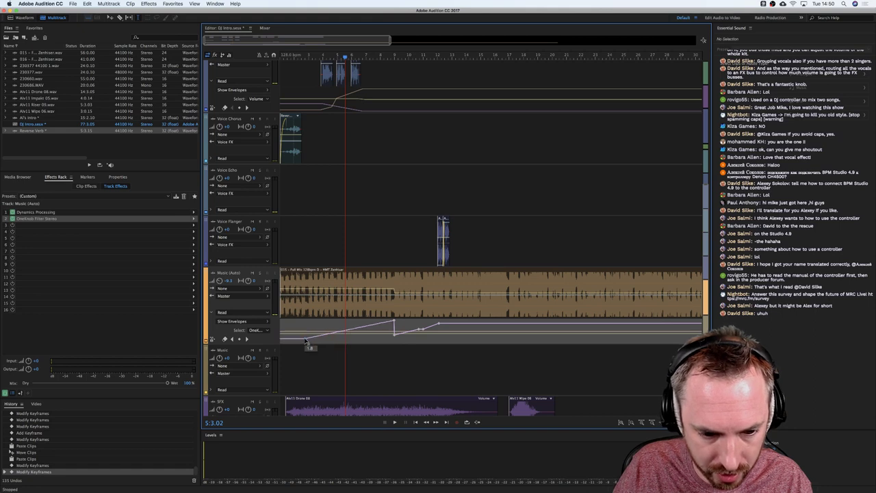
pyautogui.click(281, 59)
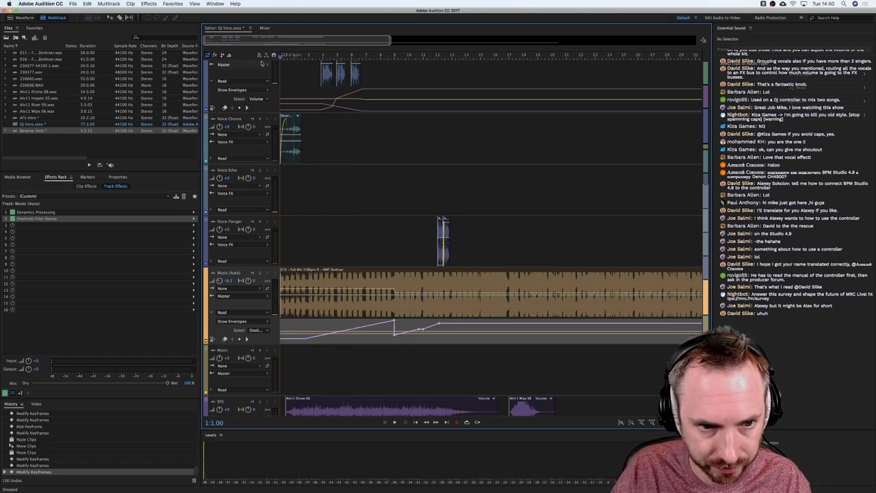
pyautogui.press('space')
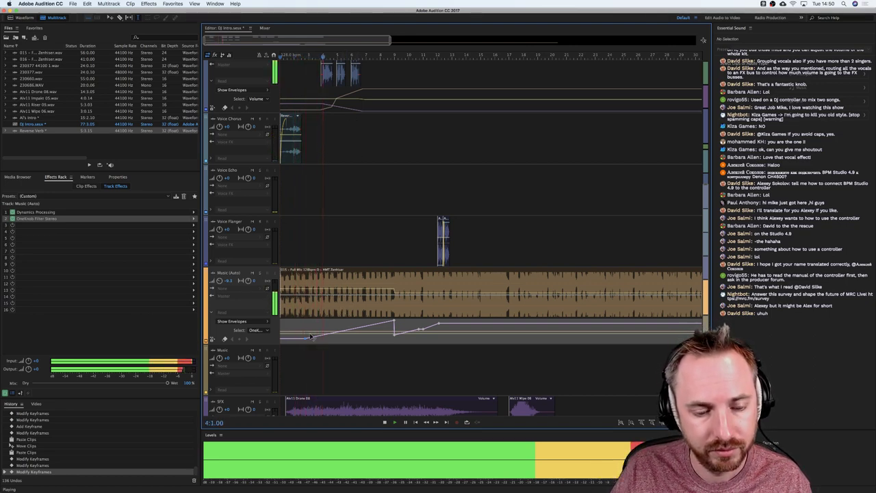
pyautogui.press('space')
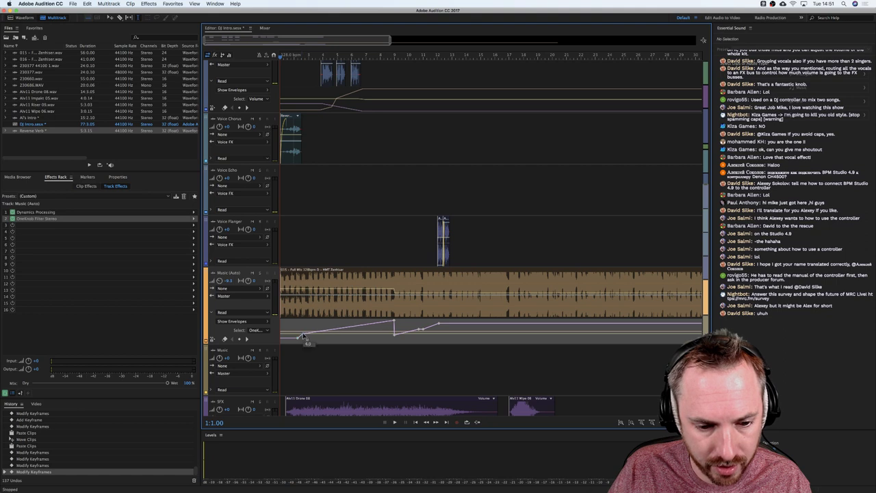
# Raise the filter envelope steeply at about bar 3, add a drop to about 4.0 just after bar 4, and audition it.
pyautogui.moveTo(306, 331); pyautogui.dragTo(308, 332)
pyautogui.press('space')
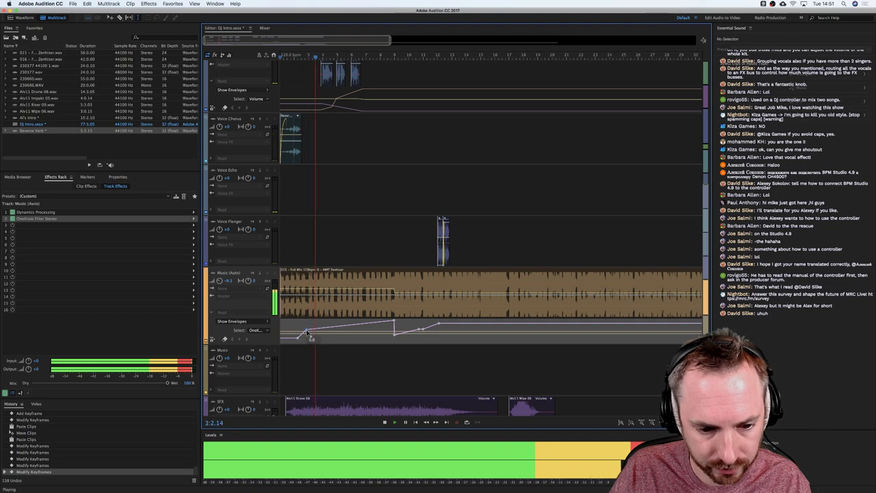
pyautogui.click(324, 329)
pyautogui.press('space')
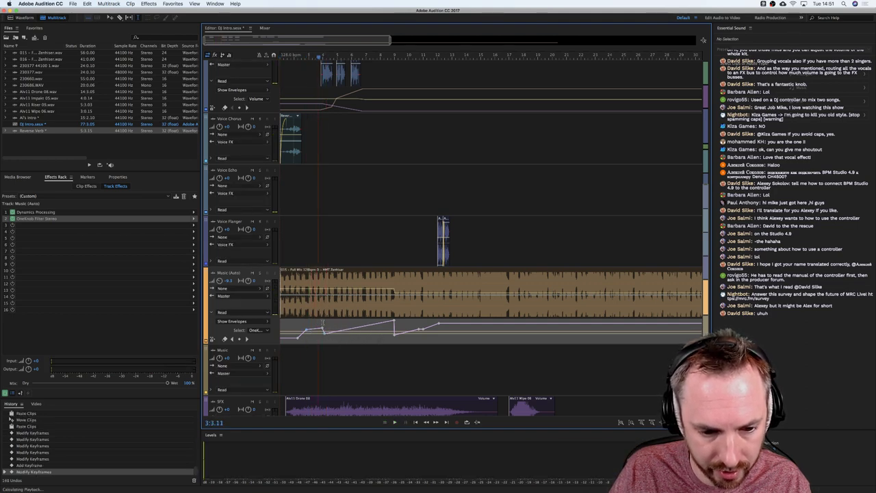
pyautogui.press('space')
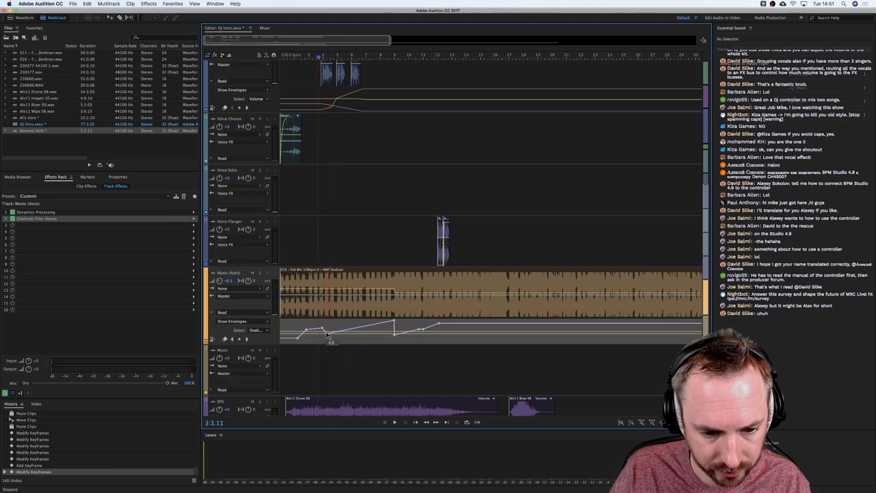
pyautogui.moveTo(329, 335); pyautogui.dragTo(332, 334)
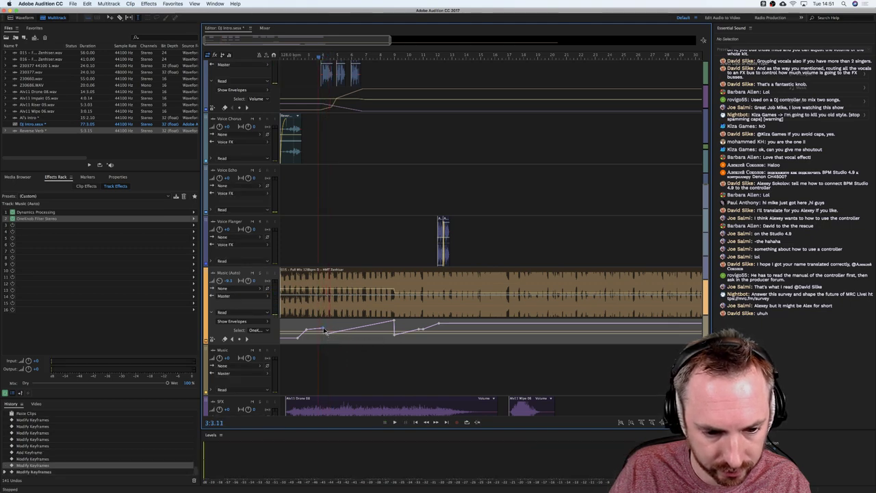
# Shape the Music (Auto) filter envelope with a point of about 4.7 after bar 5, and adjust the music clip's volume near bar 9.
pyautogui.press('space')
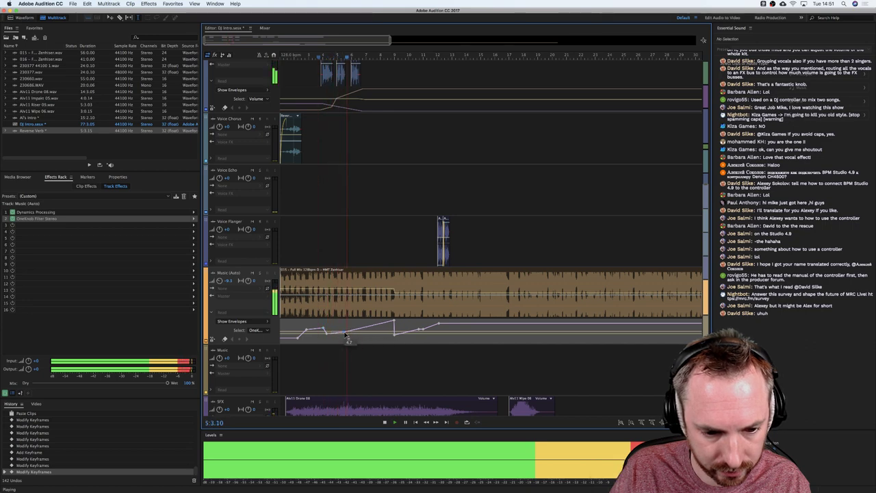
pyautogui.press('space')
pyautogui.click(385, 294)
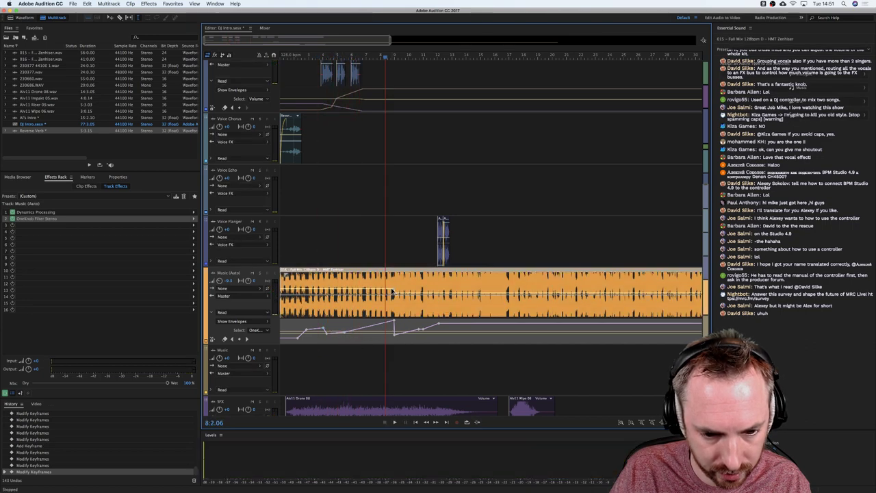
pyautogui.moveTo(394, 293); pyautogui.dragTo(393, 295)
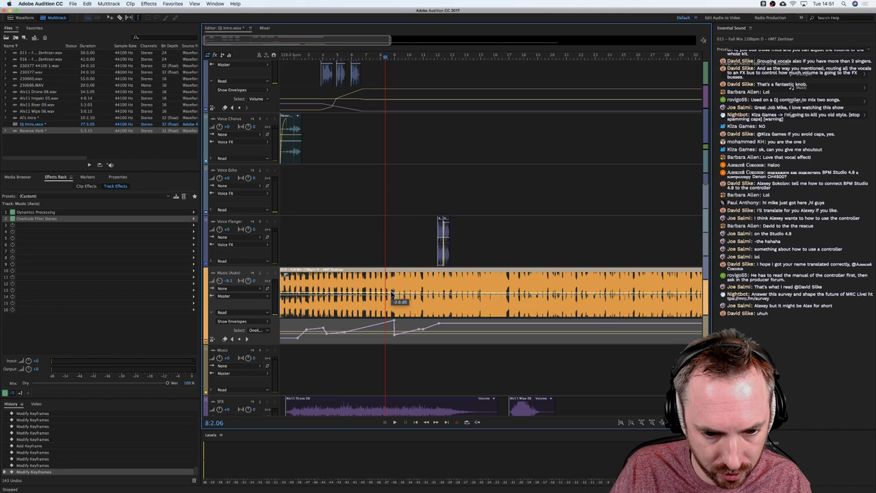
# Audition the intro from the beginning to about bar 13, checking the OneKnob Filter Stereo settings during playback.
pyautogui.click(283, 52)
pyautogui.press('space')
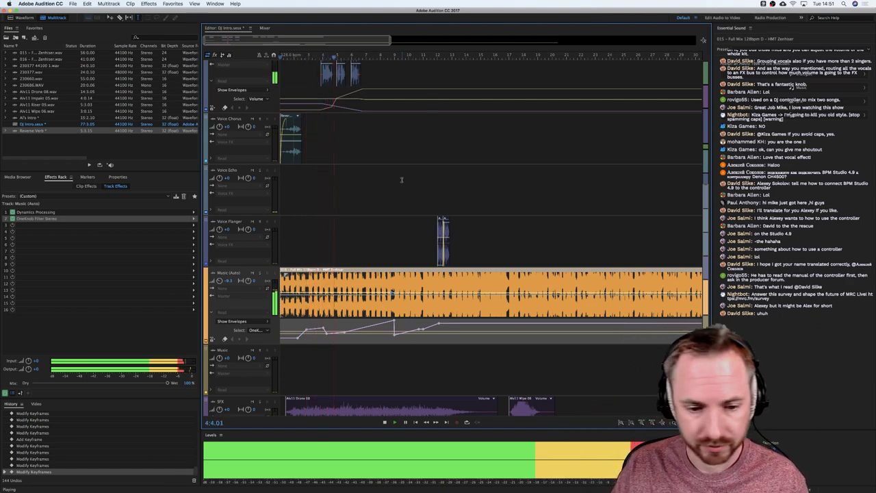
pyautogui.doubleClick(52, 219)
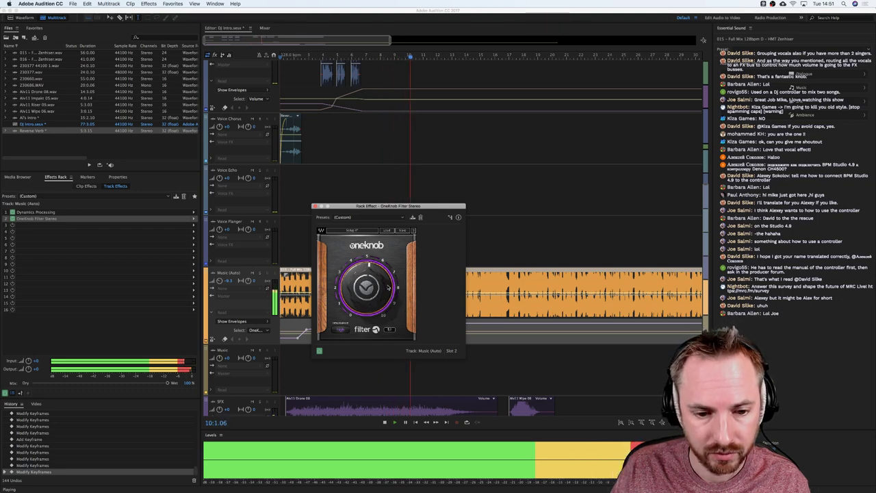
pyautogui.click(314, 206)
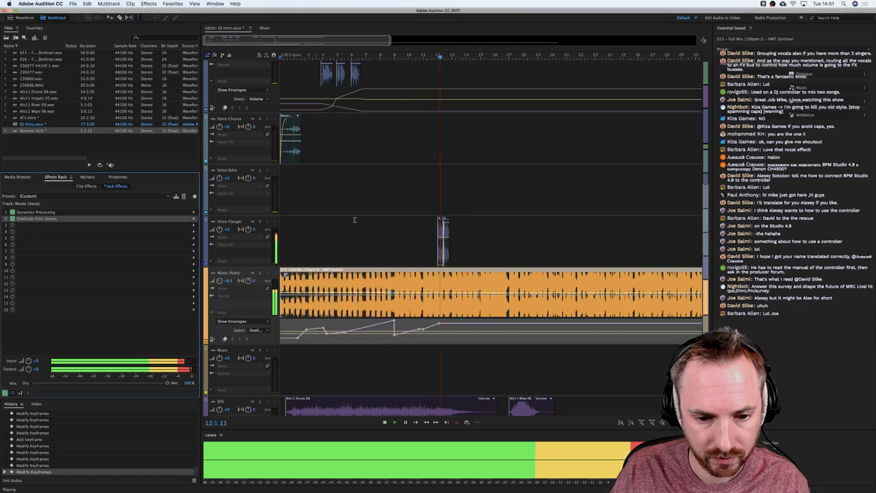
pyautogui.scroll(-3, 380, 241)
pyautogui.scroll(-2, 381, 241)
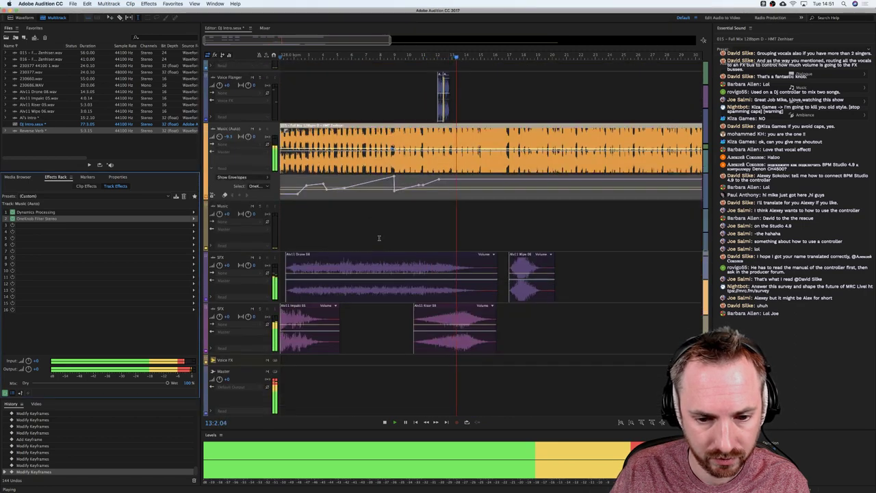
pyautogui.press('space')
# Lower the Alv11 Drone 08 clip's volume envelope to about -10.3 dB after an initial hold to bar 3, and audition the drop.
pyautogui.click(292, 267)
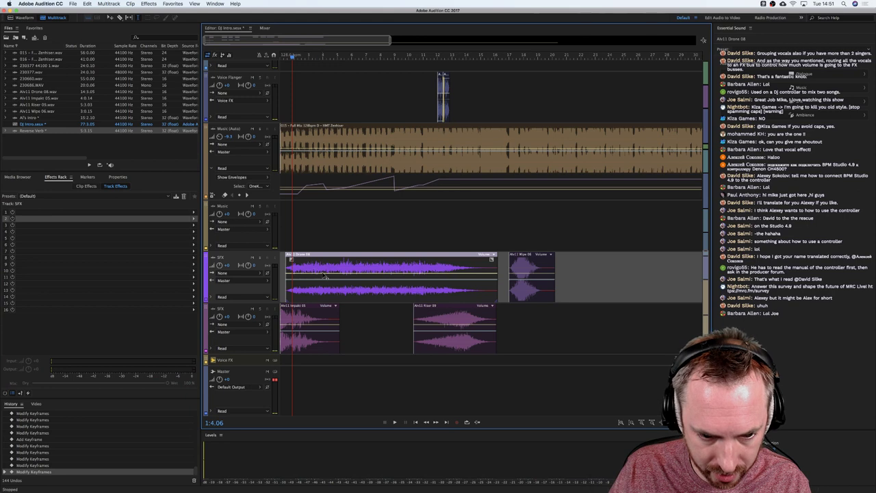
pyautogui.moveTo(329, 276); pyautogui.dragTo(358, 289)
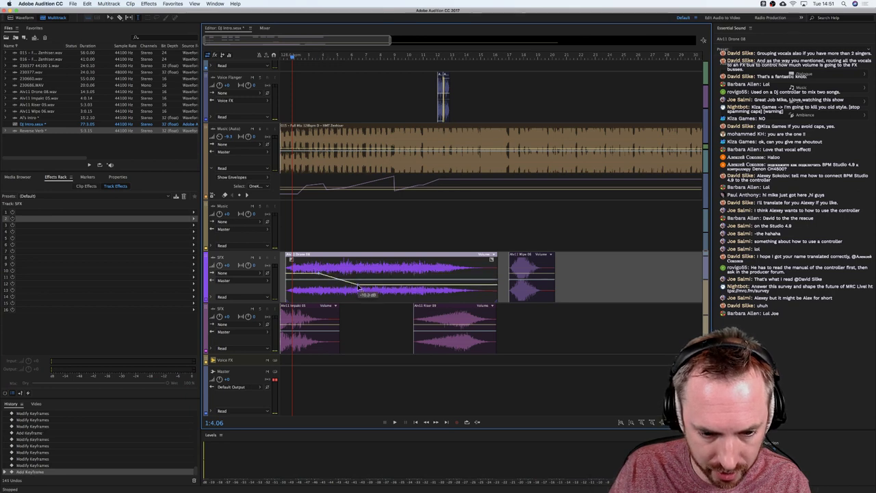
pyautogui.press('space')
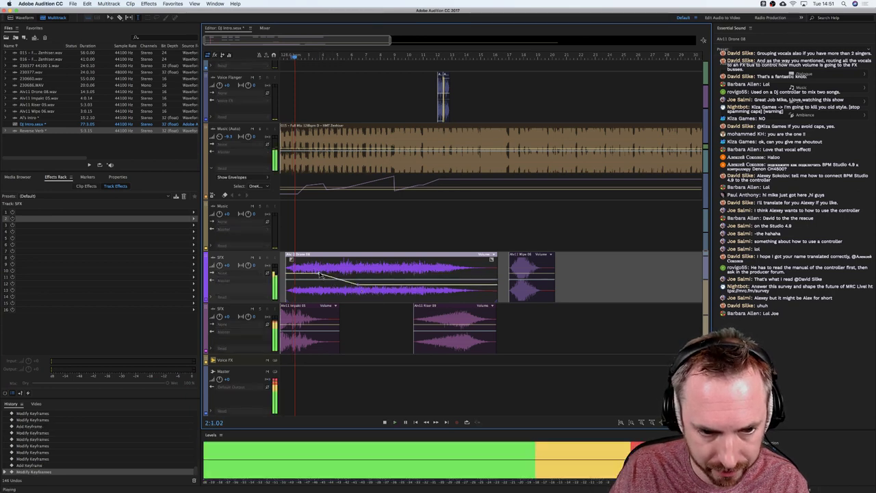
pyautogui.moveTo(312, 274); pyautogui.dragTo(358, 285)
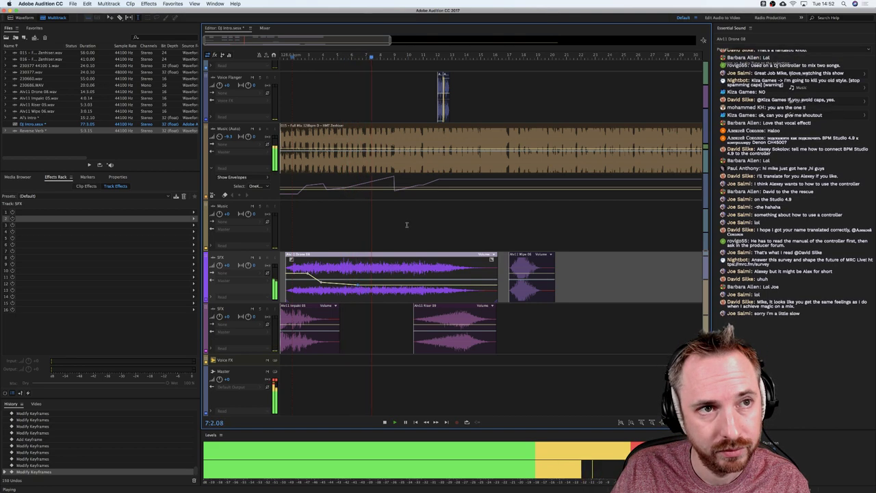
pyautogui.scroll(2, 407, 225)
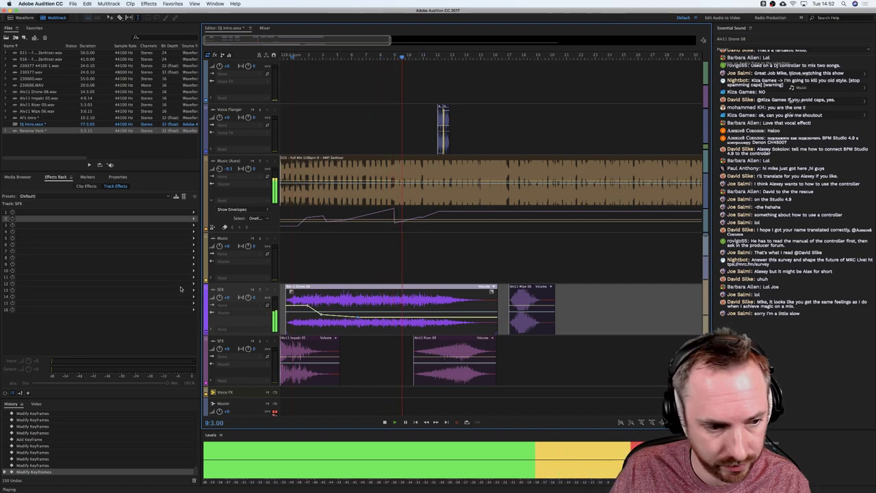
pyautogui.press('space')
# Preview Alv11 Impakt sounds and place Alv11 Impakt 01 on the lower SFX track at about bar 8, overlapping the riser.
pyautogui.click(19, 177)
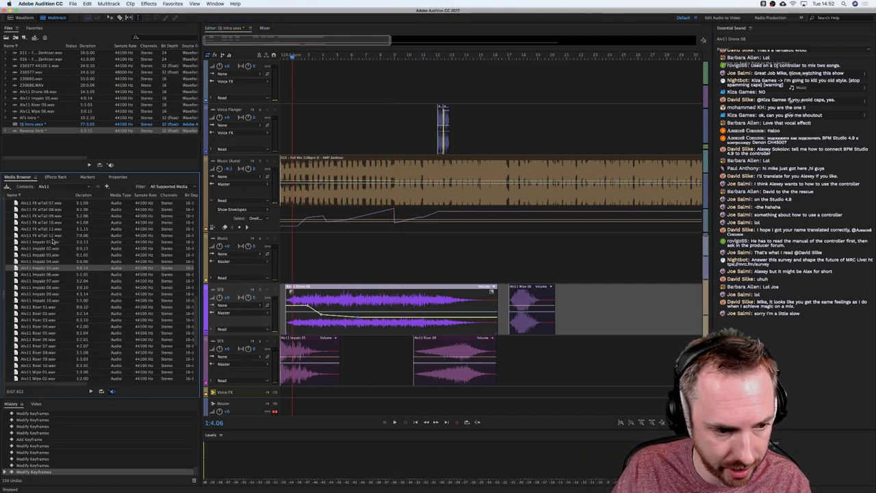
pyautogui.scroll(-3, 50, 332)
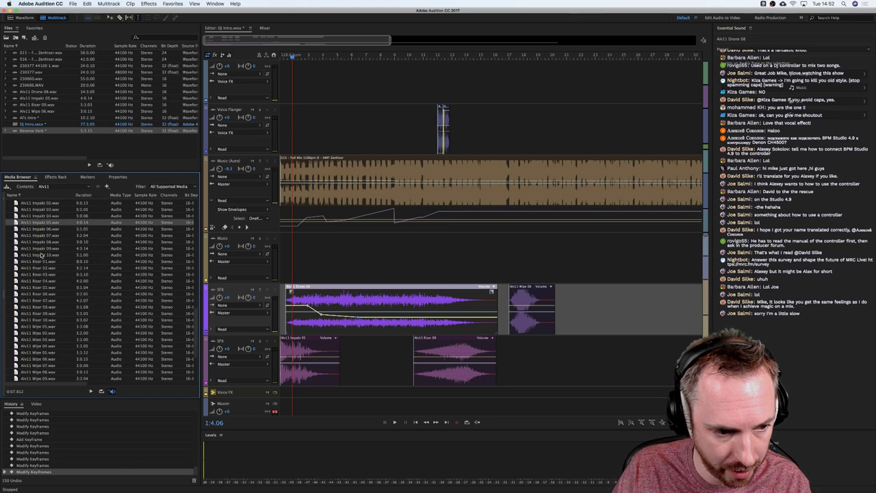
pyautogui.click(41, 255)
pyautogui.click(41, 249)
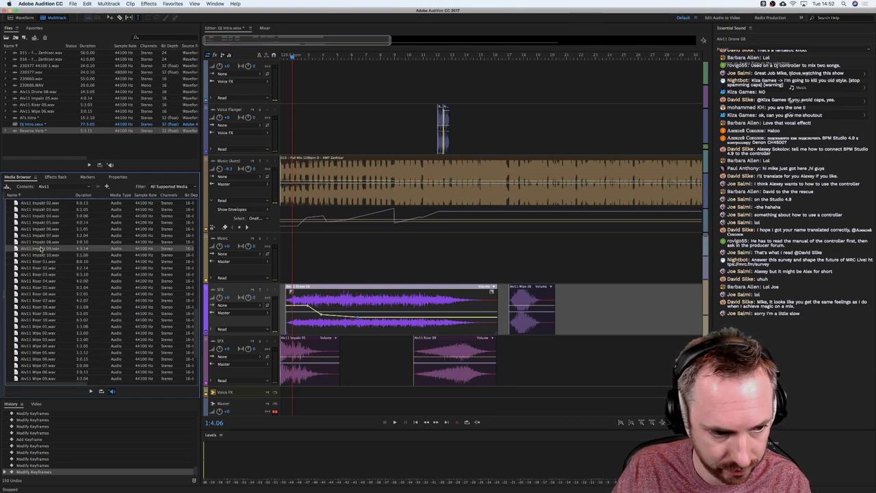
pyautogui.scroll(3, 44, 240)
pyautogui.click(44, 242)
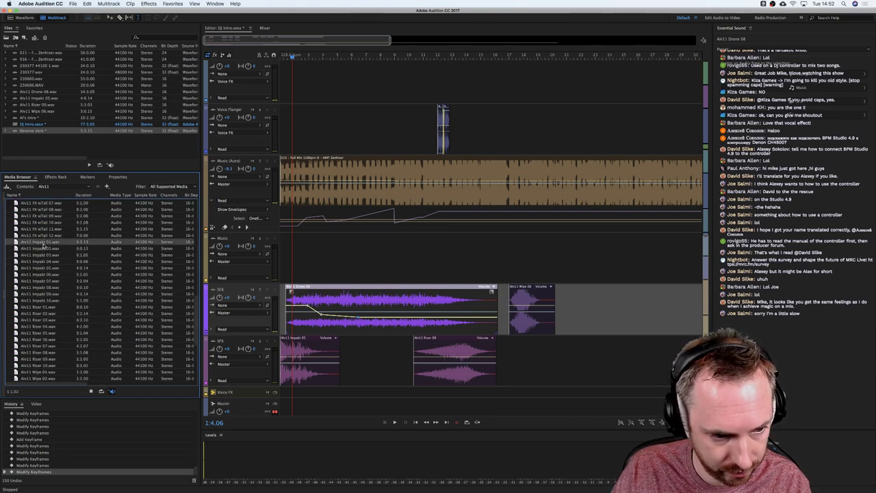
pyautogui.moveTo(39, 247); pyautogui.dragTo(387, 372)
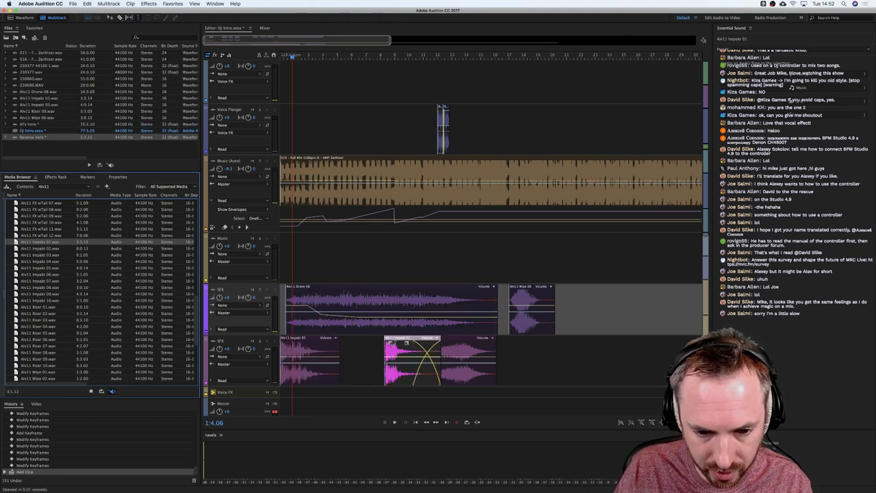
# Move the Alv11 Impakt 01 clip to the filter drop at about bar 9 and audition it from just before.
pyautogui.click(394, 245)
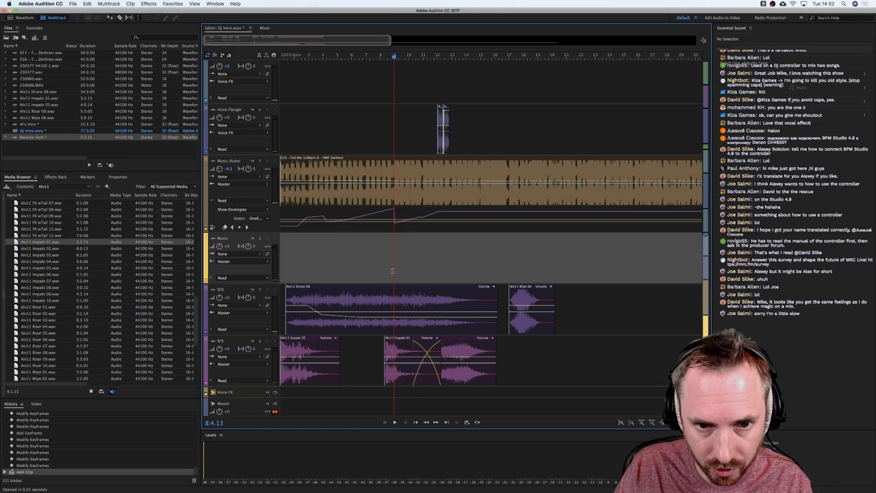
pyautogui.moveTo(395, 338); pyautogui.dragTo(394, 362)
pyautogui.click(384, 354)
pyautogui.press('space')
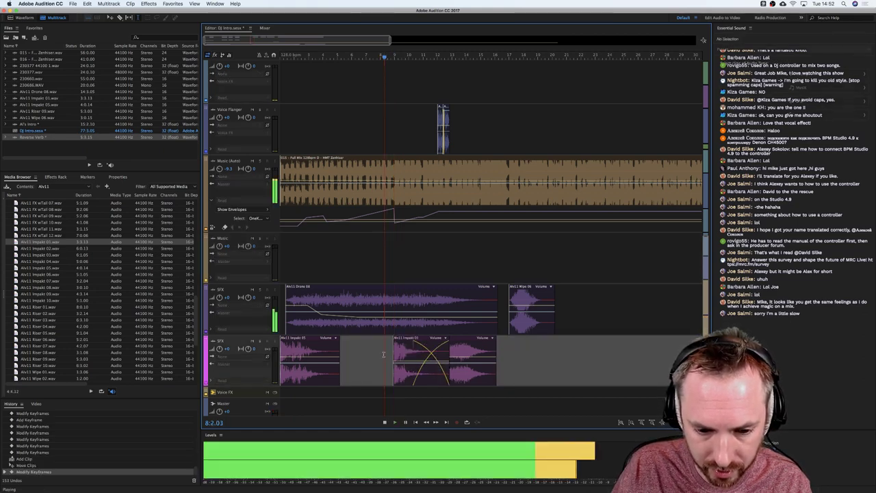
pyautogui.scroll(2, 404, 61)
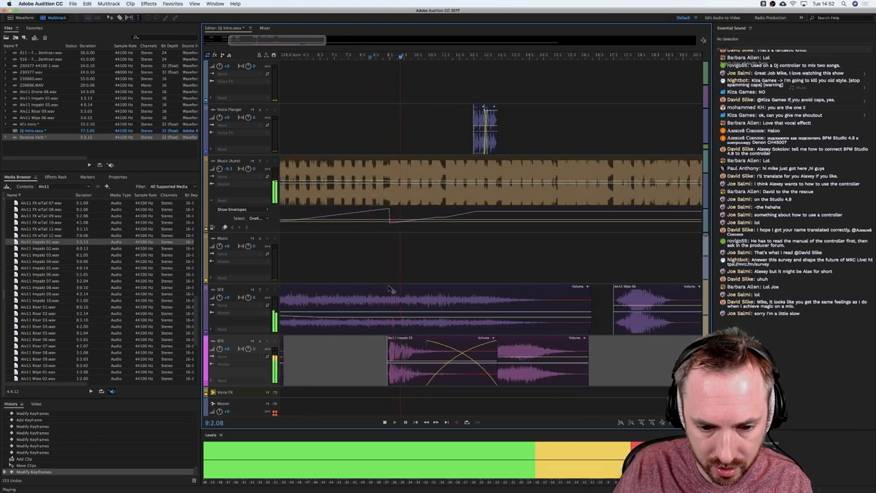
pyautogui.press('space')
# Nudge the Alv11 Impakt 01 clip slightly earlier and fine-tune its clip volume while auditioning the hit around bar 9.
pyautogui.click(396, 354)
pyautogui.press('space')
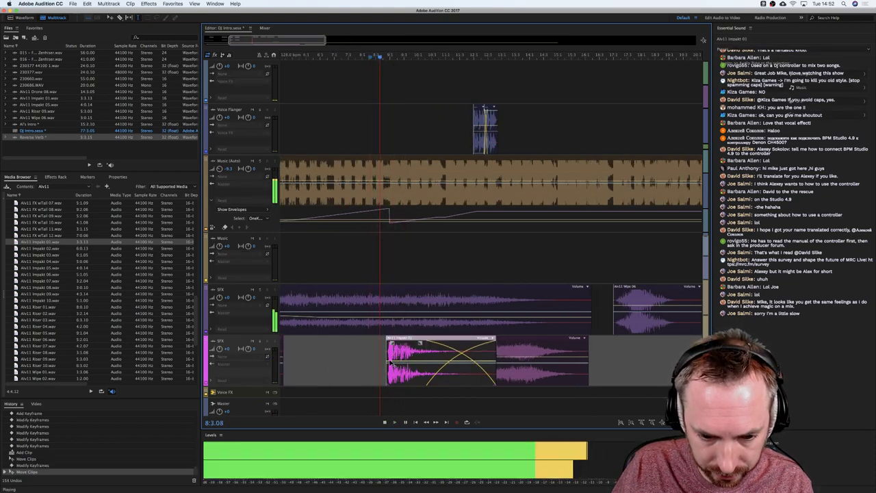
pyautogui.press('space')
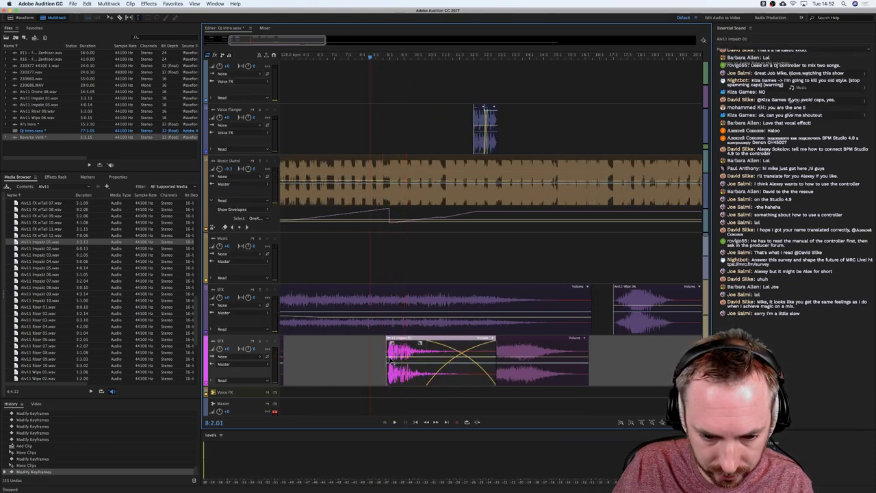
pyautogui.press('space')
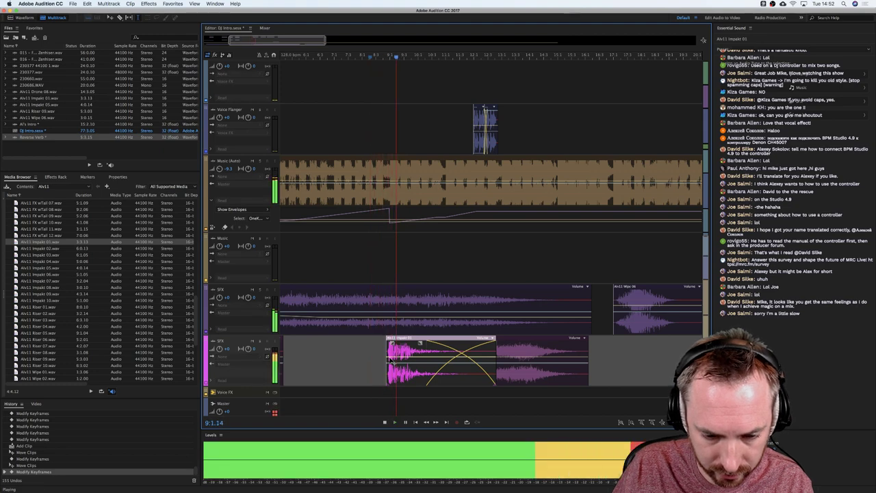
pyautogui.press('space')
pyautogui.moveTo(390, 357); pyautogui.dragTo(390, 363)
pyautogui.press('space')
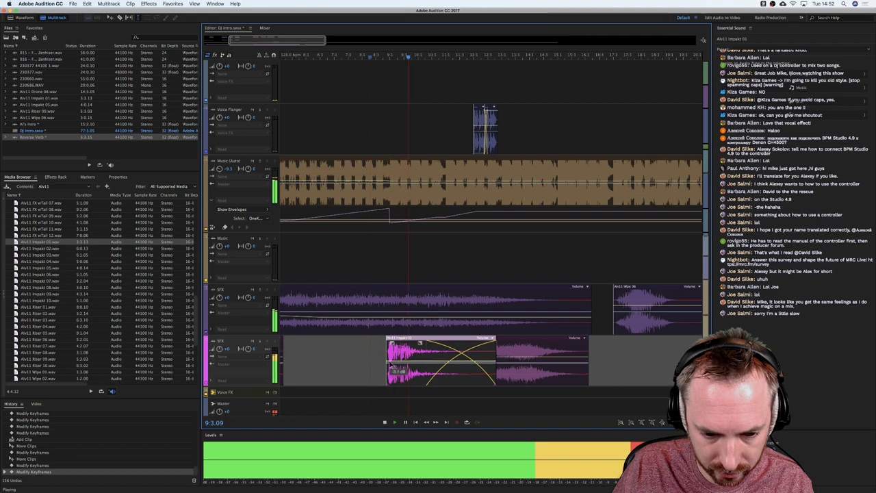
pyautogui.moveTo(389, 364); pyautogui.dragTo(390, 364)
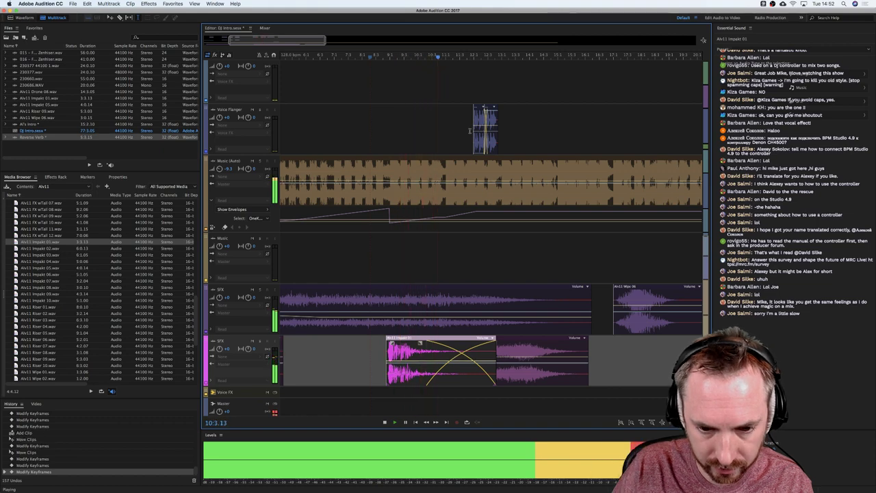
# Shift the last vocal clips on Voice Processed and Track 2 slightly later so their first words start around bar 13.
pyautogui.scroll(-3, 485, 53)
pyautogui.scroll(1, 512, 103)
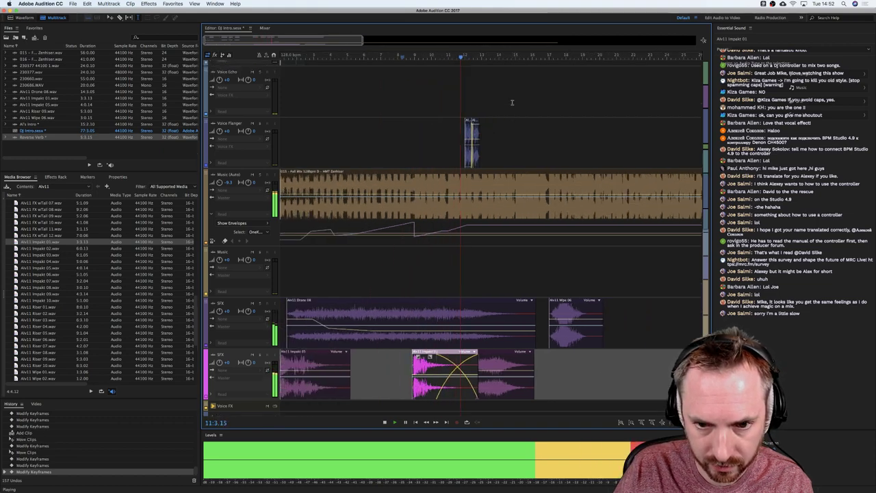
pyautogui.scroll(5, 512, 103)
pyautogui.scroll(-2, 483, 114)
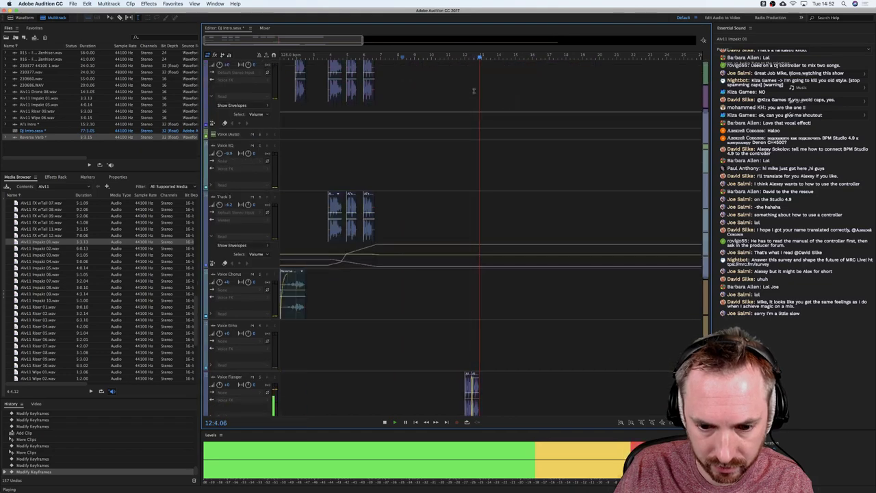
pyautogui.press('space')
pyautogui.scroll(-5, 475, 130)
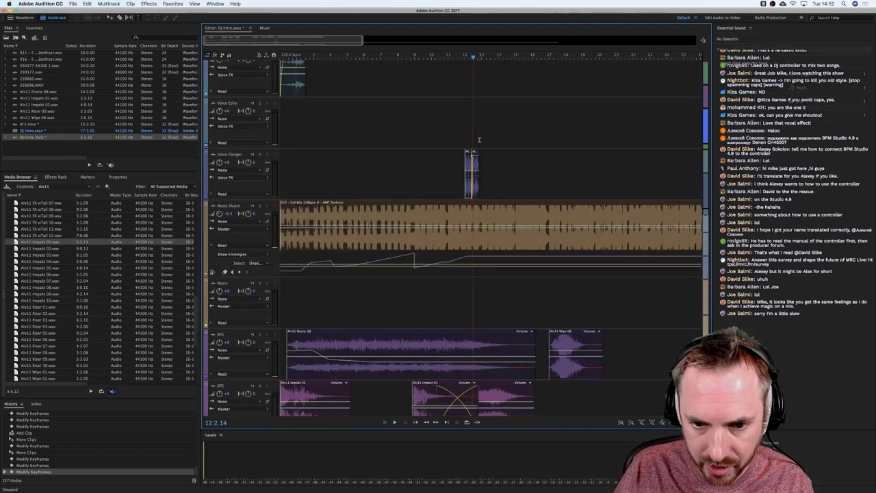
pyautogui.click(481, 138)
pyautogui.scroll(5, 482, 137)
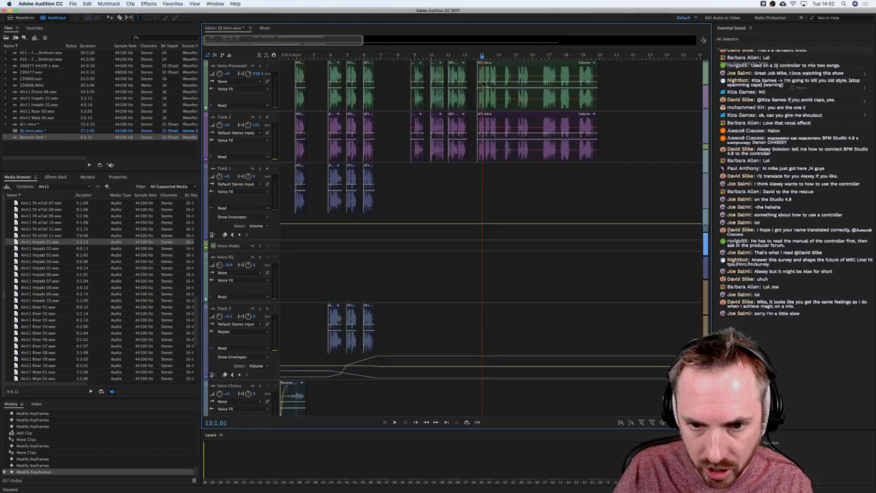
pyautogui.scroll(5, 482, 59)
pyautogui.click(505, 104)
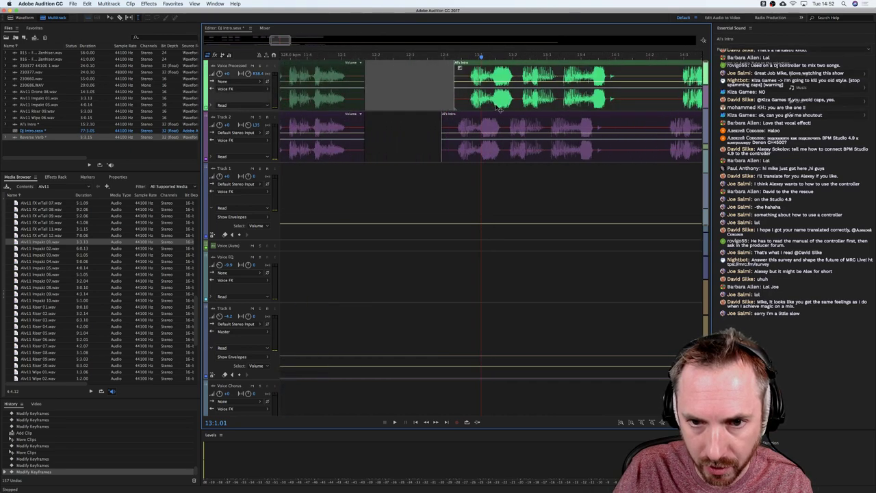
pyautogui.moveTo(490, 130); pyautogui.dragTo(508, 131)
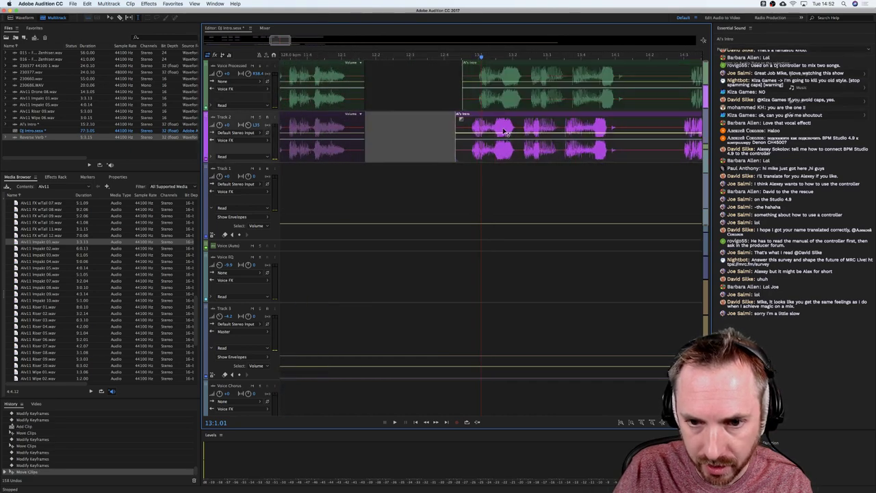
# Audition the last vocal clips from just before bar 13 and check them against the music and sound effects.
pyautogui.click(458, 110)
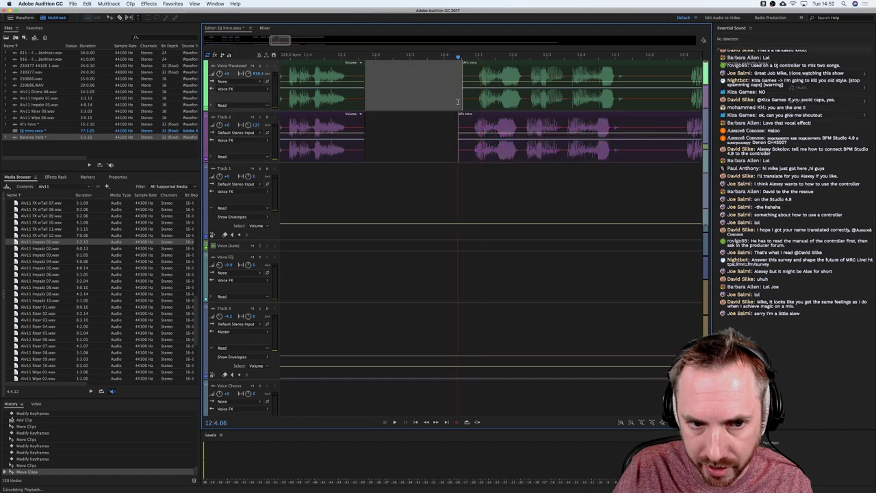
pyautogui.press('space')
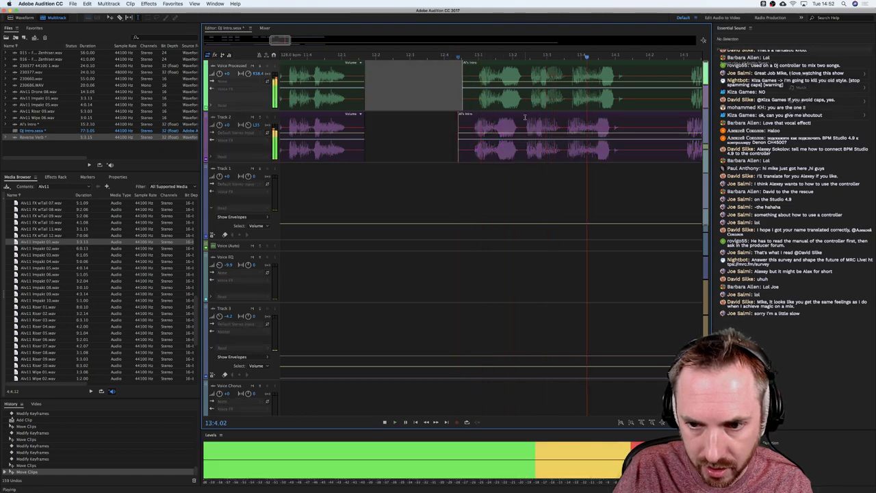
pyautogui.press('space')
pyautogui.press('space')
pyautogui.scroll(-1, 545, 60)
pyautogui.scroll(-3, 541, 59)
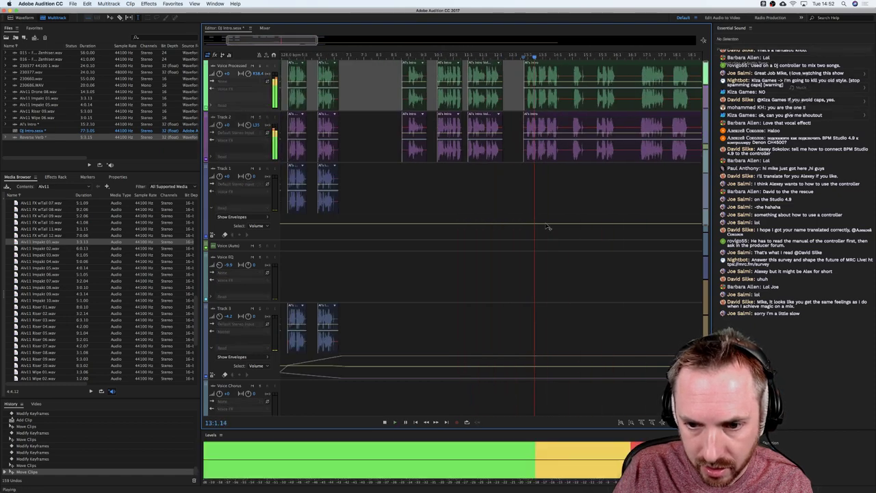
pyautogui.scroll(-5, 548, 226)
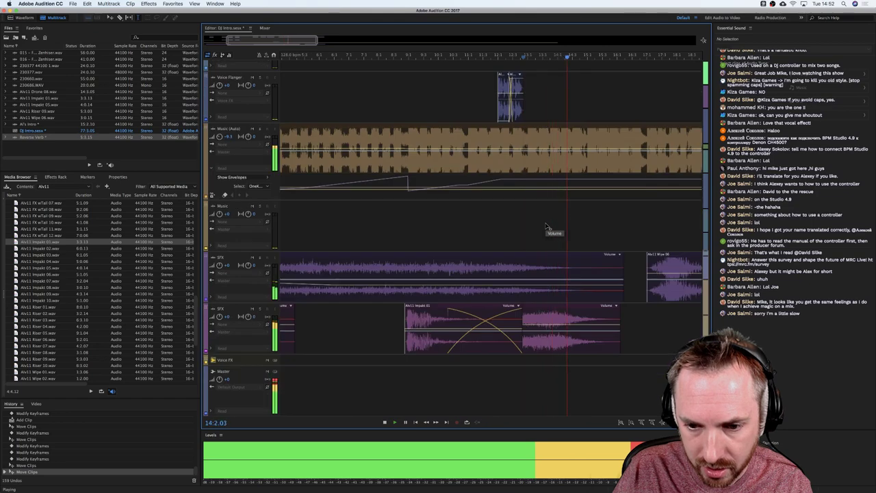
pyautogui.scroll(5, 583, 207)
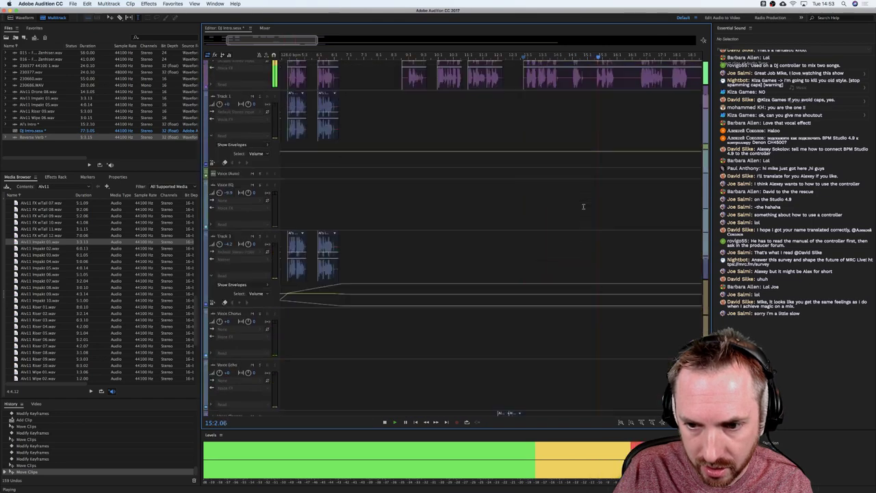
pyautogui.scroll(3, 583, 207)
pyautogui.click(647, 157)
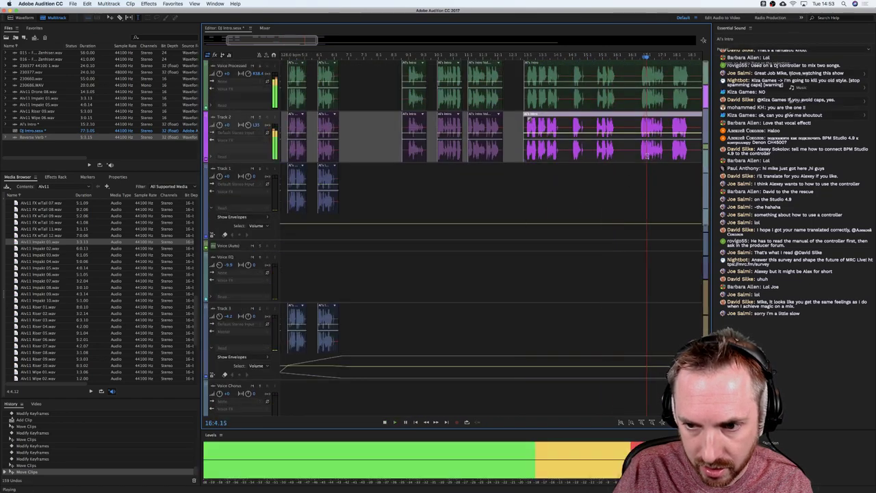
pyautogui.scroll(-5, 572, 159)
pyautogui.press('space')
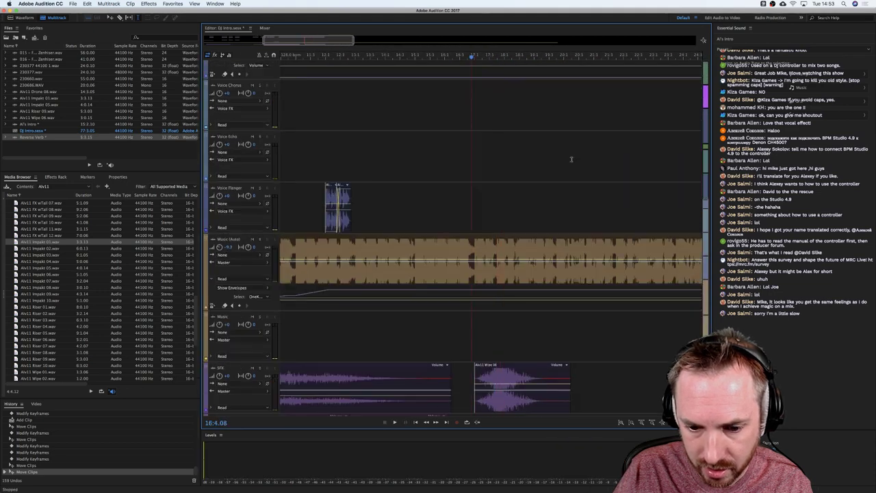
# Try the SFX clips later, with Alv11 Wipe 06 at about bar 21 and Alv11 Riser 09 at about bar 20, and undo the riser moves.
pyautogui.scroll(-4, 571, 160)
pyautogui.moveTo(484, 284); pyautogui.dragTo(600, 292)
pyautogui.moveTo(424, 339); pyautogui.dragTo(638, 342)
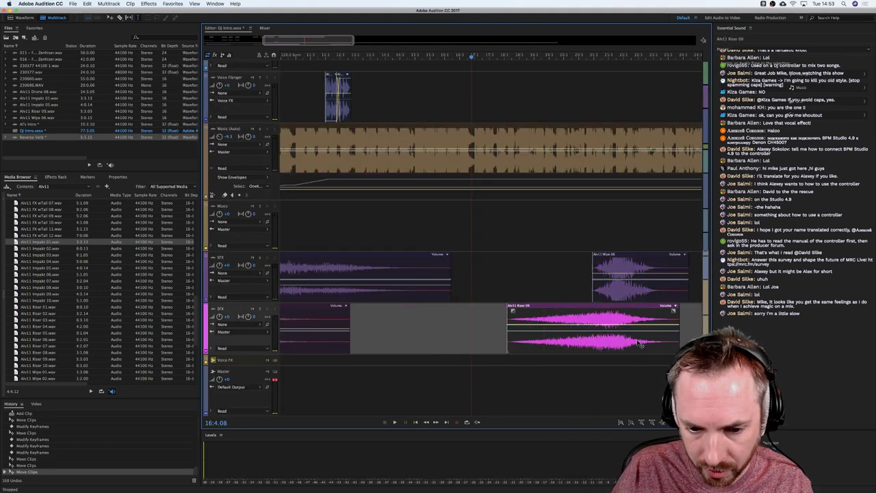
pyautogui.scroll(10, 343, 248)
pyautogui.click(329, 209)
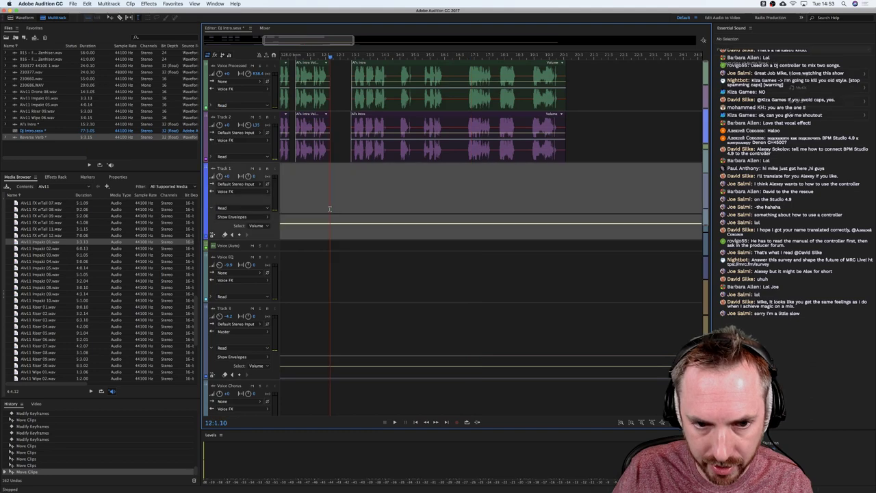
pyautogui.press('space')
pyautogui.scroll(-10, 350, 198)
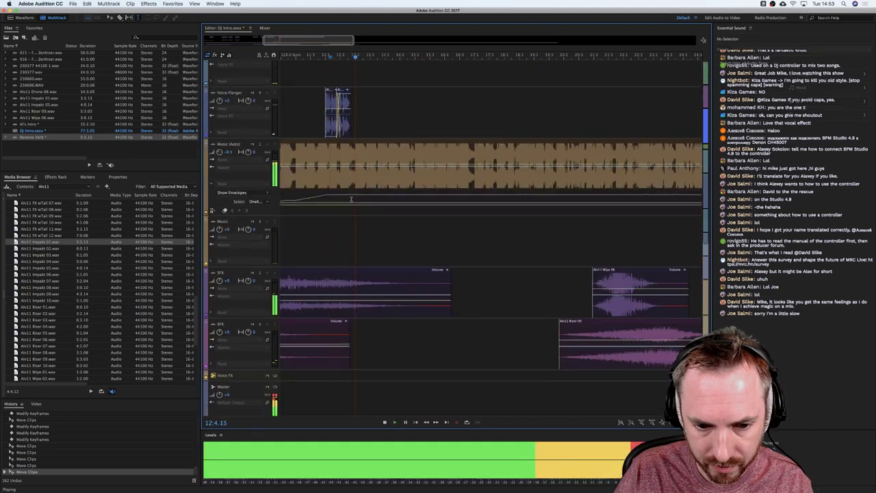
pyautogui.scroll(-1, 351, 199)
pyautogui.press('space')
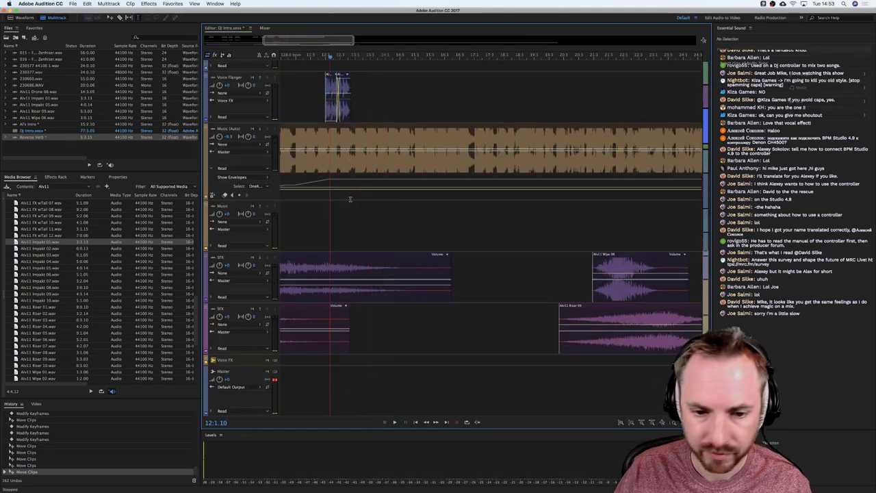
pyautogui.hotkey('ctrl', 'z')
pyautogui.hotkey('ctrl', 'z')
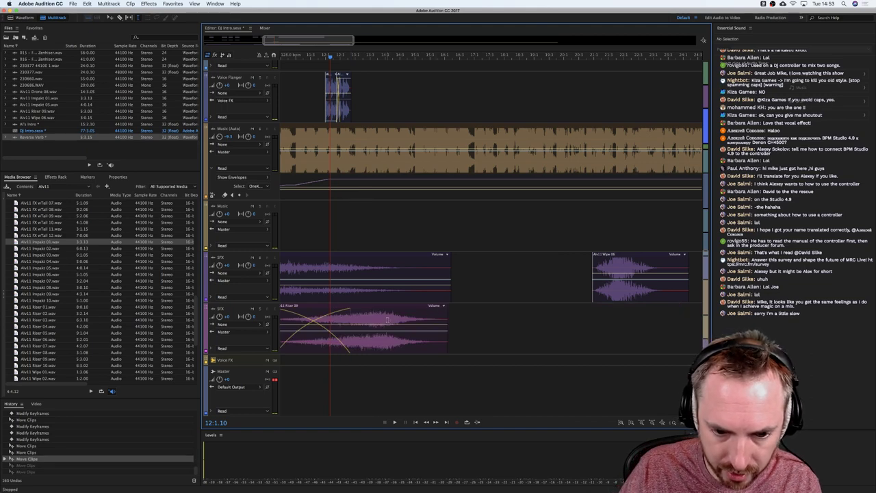
# Shift the Alv11 Riser 09 clip slightly earlier so it peaks at about bar 13, and audition the transition.
pyautogui.press('space')
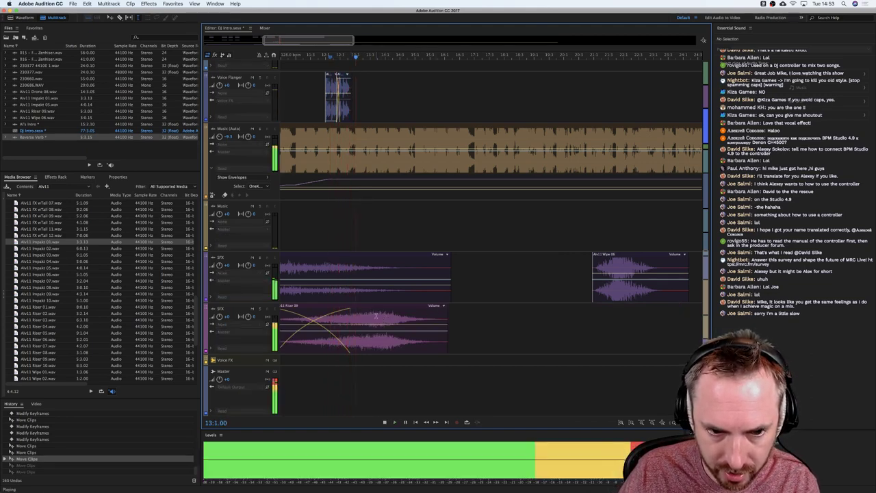
pyautogui.click(359, 240)
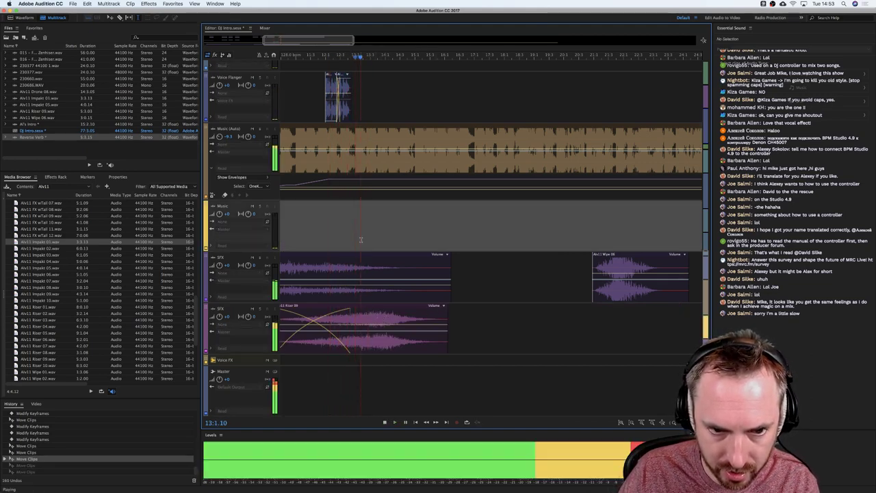
pyautogui.press('space')
pyautogui.moveTo(387, 322); pyautogui.dragTo(364, 318)
pyautogui.press('space')
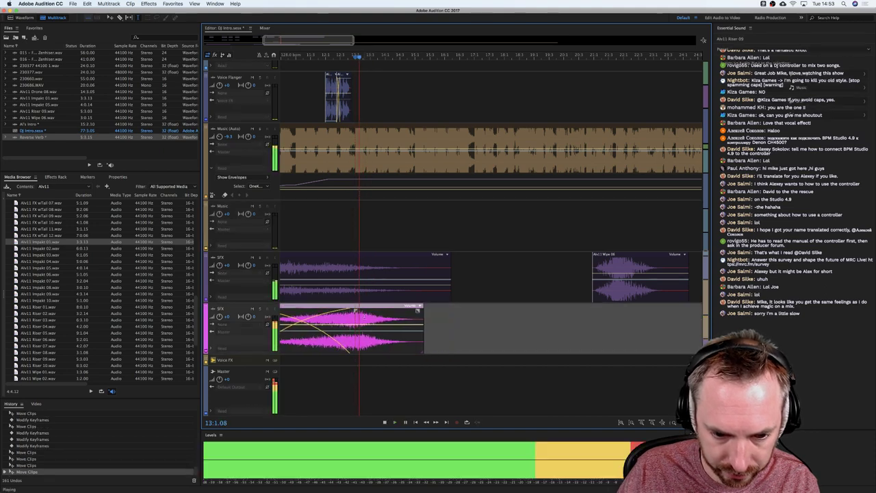
pyautogui.press('space')
pyautogui.click(319, 228)
pyautogui.press('space')
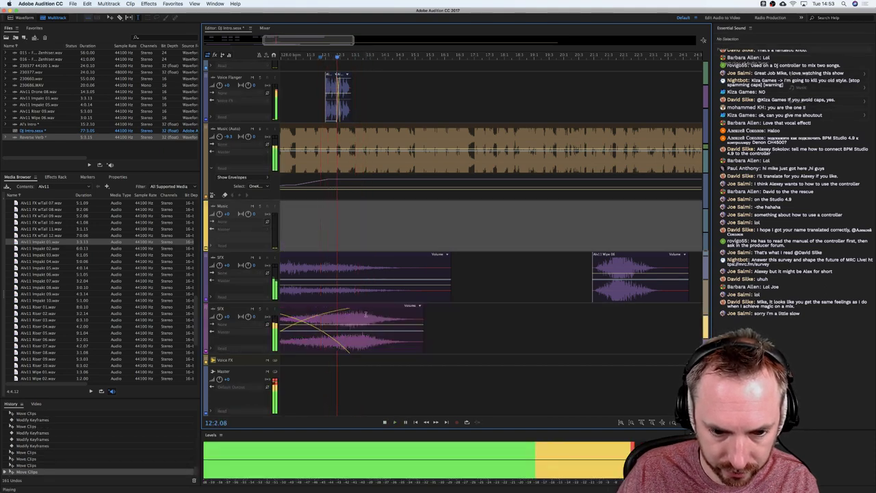
pyautogui.press('space')
pyautogui.click(363, 315)
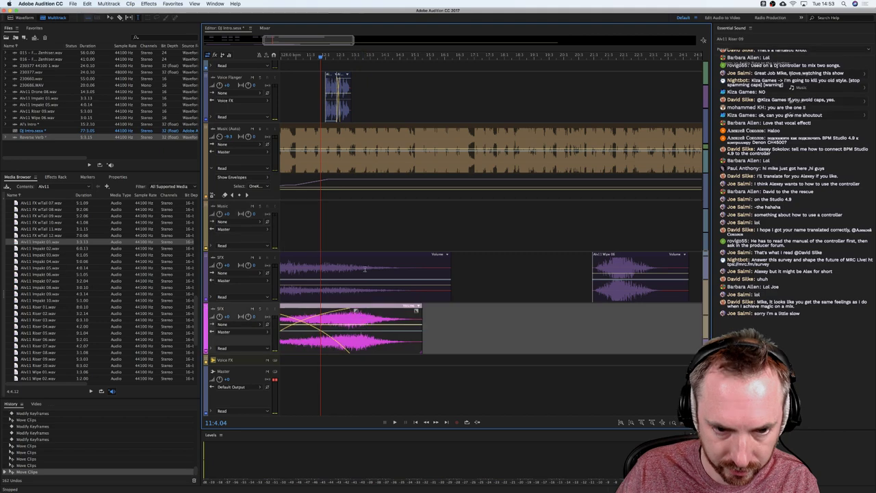
# Delete the Music (Auto) audio from bar 13 to about the middle of bar 16 and audition the break.
pyautogui.moveTo(356, 164); pyautogui.dragTo(445, 193)
pyautogui.press('Delete')
pyautogui.click(443, 208)
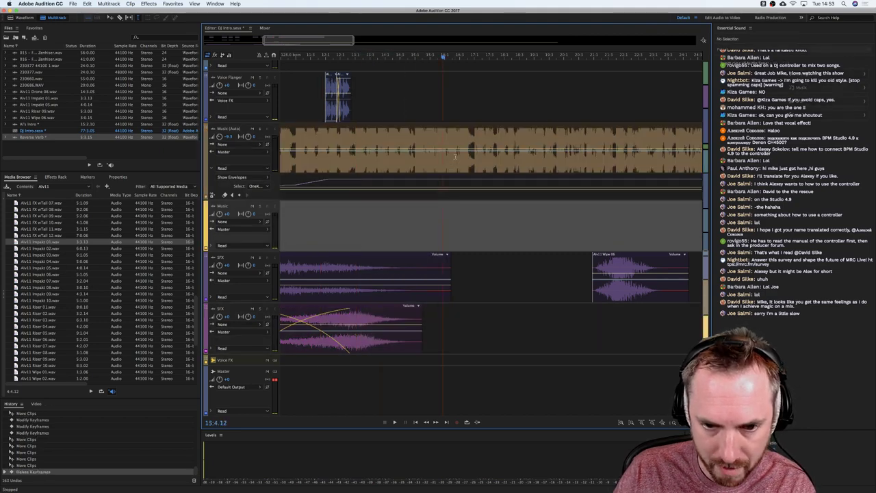
pyautogui.moveTo(355, 162); pyautogui.dragTo(463, 165)
pyautogui.press('Delete')
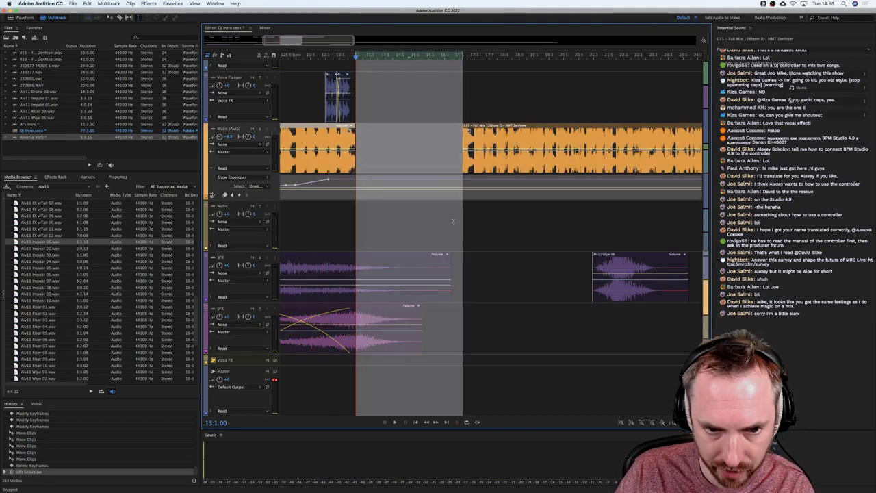
pyautogui.click(324, 216)
pyautogui.press('space')
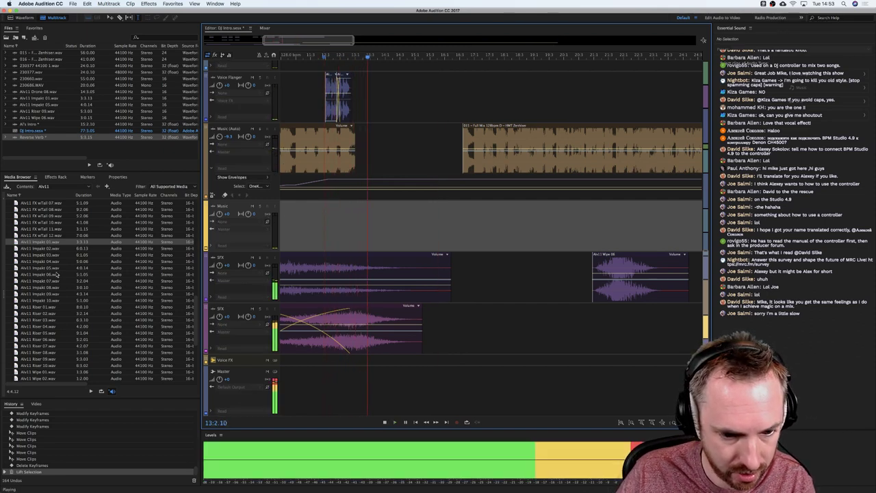
pyautogui.press('space')
# Nudge the Alv11 Riser 09 clip a little earlier and audition it over the start of the music break.
pyautogui.click(366, 322)
pyautogui.press('space')
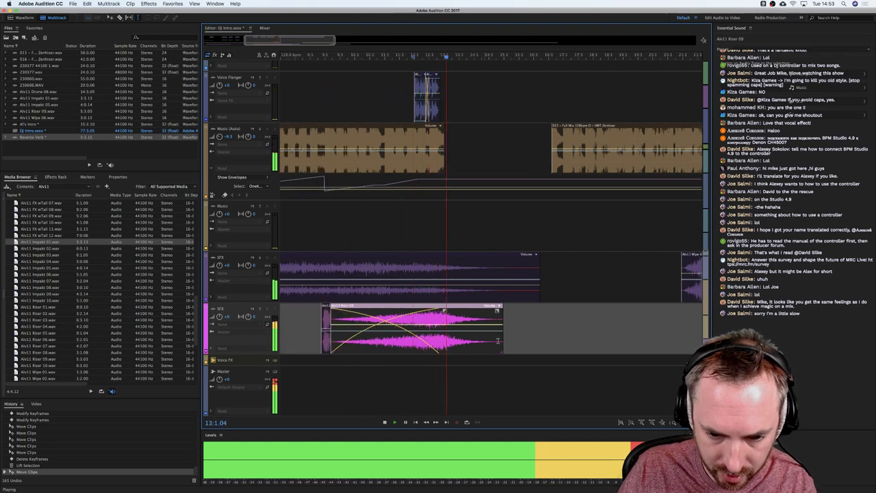
pyautogui.press('space')
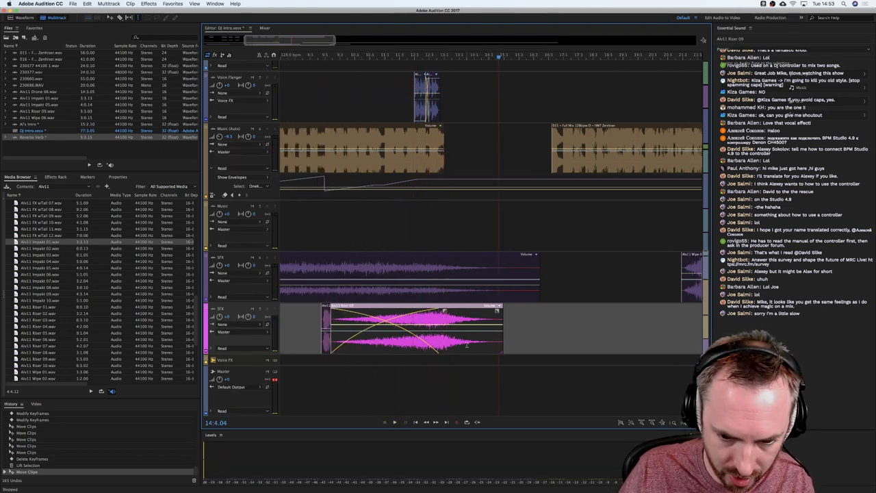
# Move the Alv11 Riser 09 clip onto a new audio track below the SFX tracks and nudge it slightly later while playing the transition.
pyautogui.click(537, 338)
pyautogui.moveTo(463, 347); pyautogui.dragTo(463, 375)
pyautogui.click(427, 341)
pyautogui.press('space')
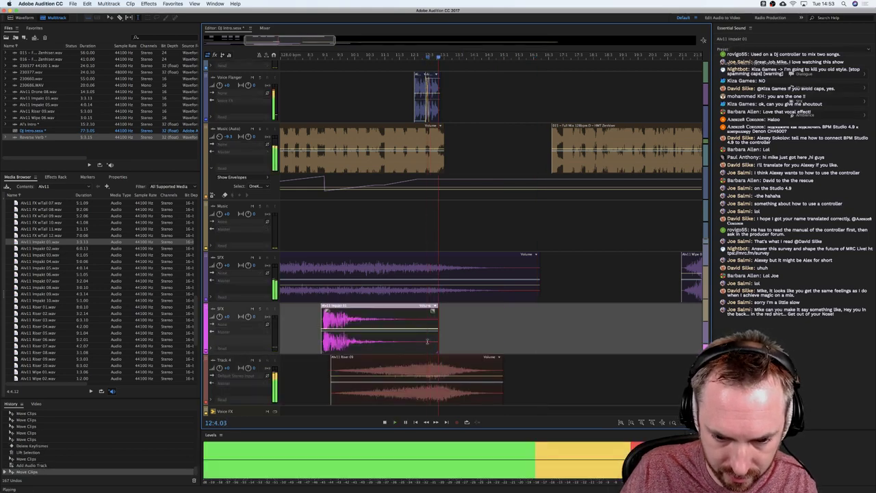
pyautogui.moveTo(447, 367); pyautogui.dragTo(449, 367)
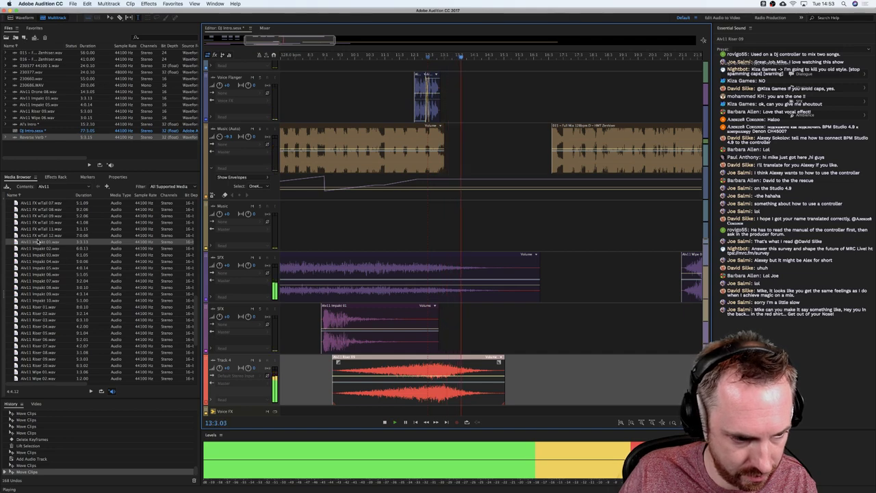
# Place Alv11 FX wTail 11 on the lower SFX track just before bar 13, overlapping the end of Impakt 01, and audition it with the vocals.
pyautogui.moveTo(41, 228); pyautogui.dragTo(434, 340)
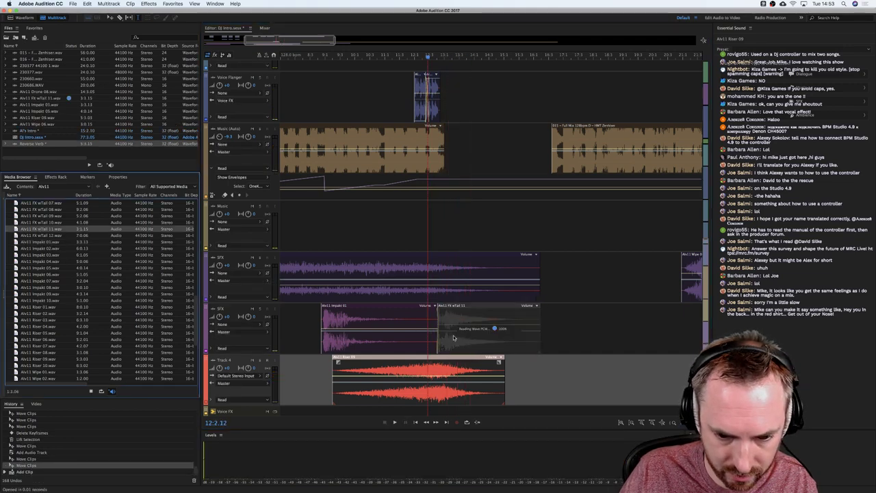
pyautogui.click(442, 238)
pyautogui.moveTo(455, 321); pyautogui.dragTo(462, 324)
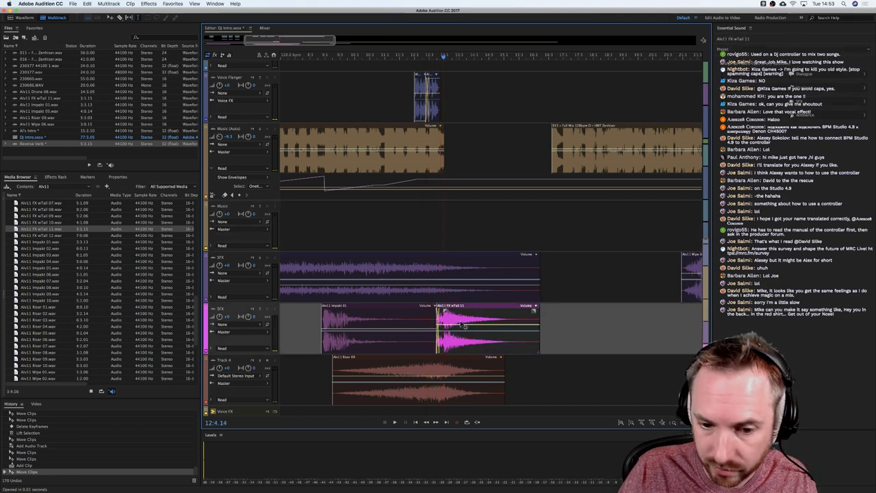
pyautogui.click(437, 233)
pyautogui.press('space')
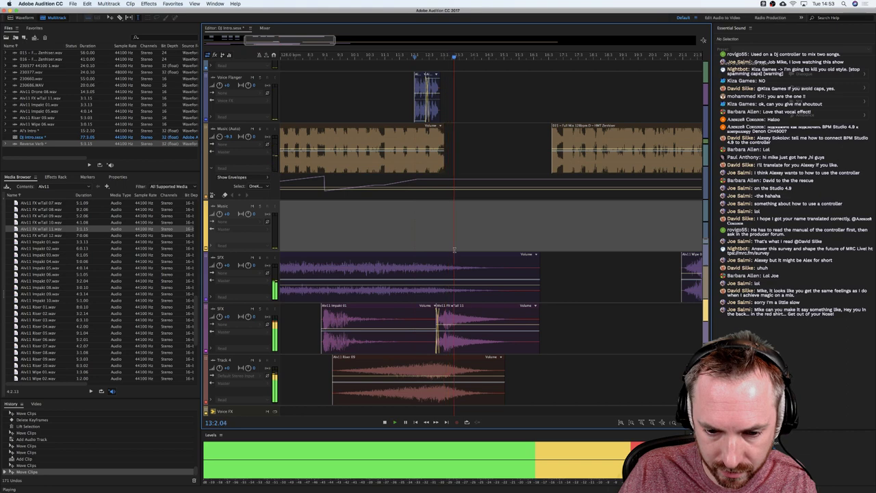
pyautogui.scroll(10, 454, 250)
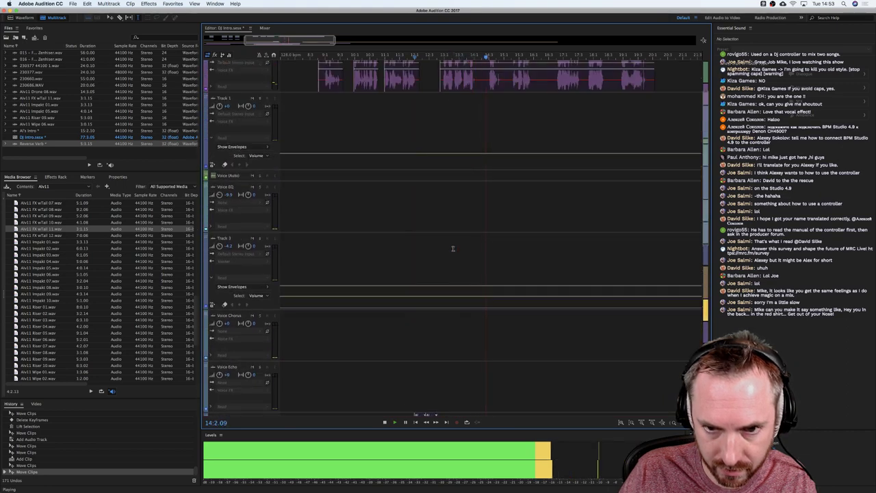
pyautogui.scroll(4, 453, 248)
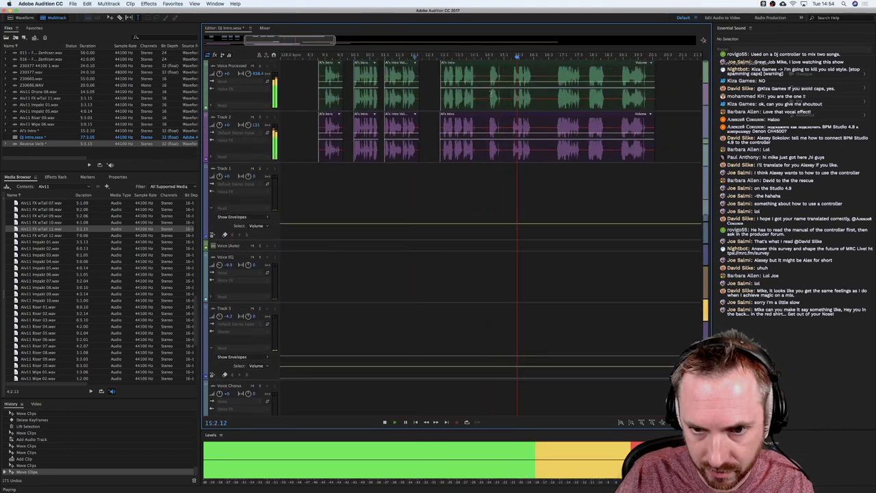
pyautogui.press('space')
# Move the Alv11 Wipe 06 clip to the Music track, starting just after bar 15 ahead of the music's return, and audition the lead-in.
pyautogui.scroll(-10, 525, 209)
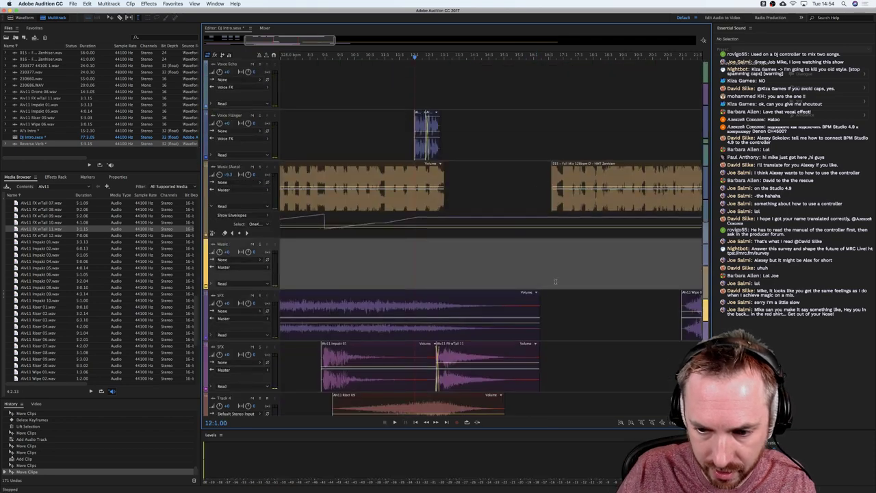
pyautogui.moveTo(685, 327); pyautogui.dragTo(518, 259)
pyautogui.scroll(10, 520, 240)
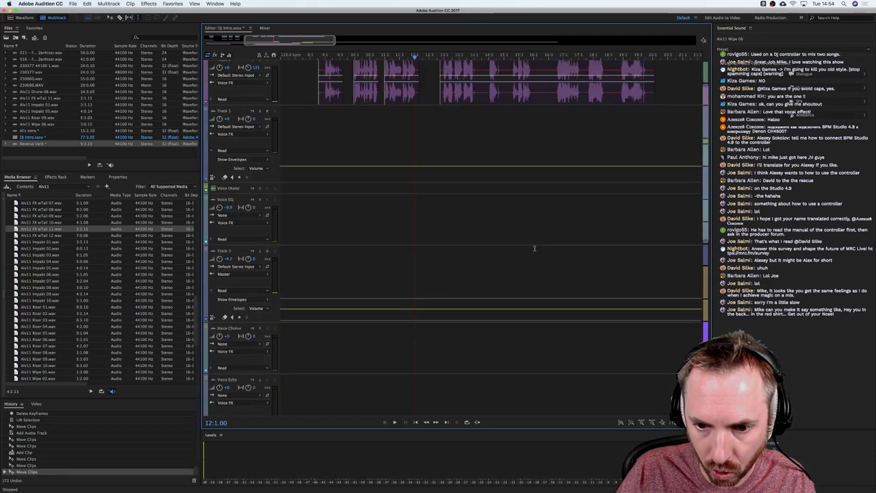
pyautogui.click(529, 152)
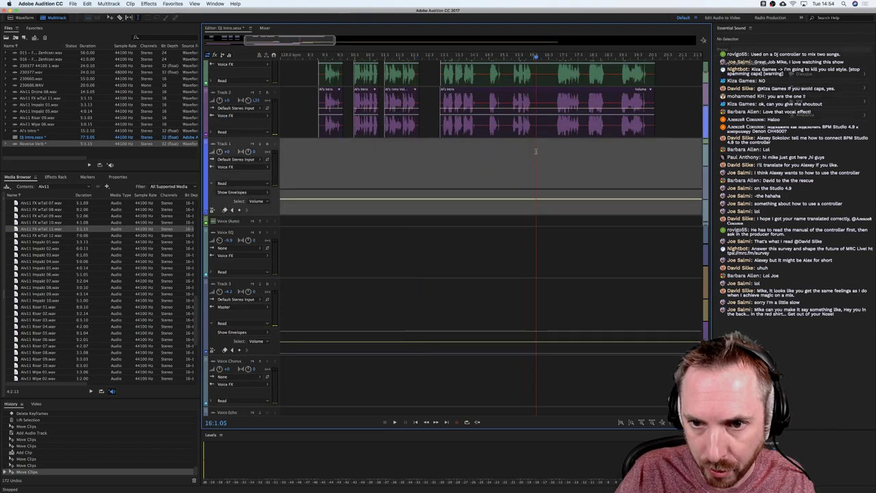
pyautogui.scroll(-10, 533, 178)
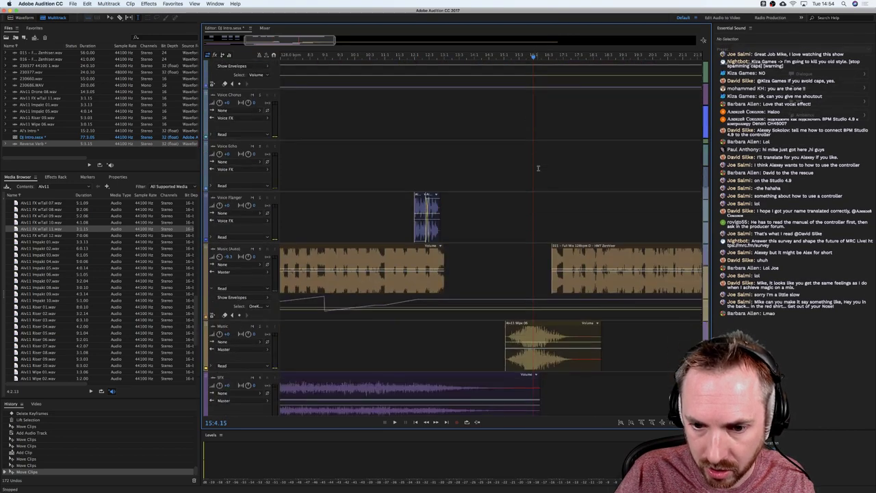
pyautogui.moveTo(534, 329); pyautogui.dragTo(540, 328)
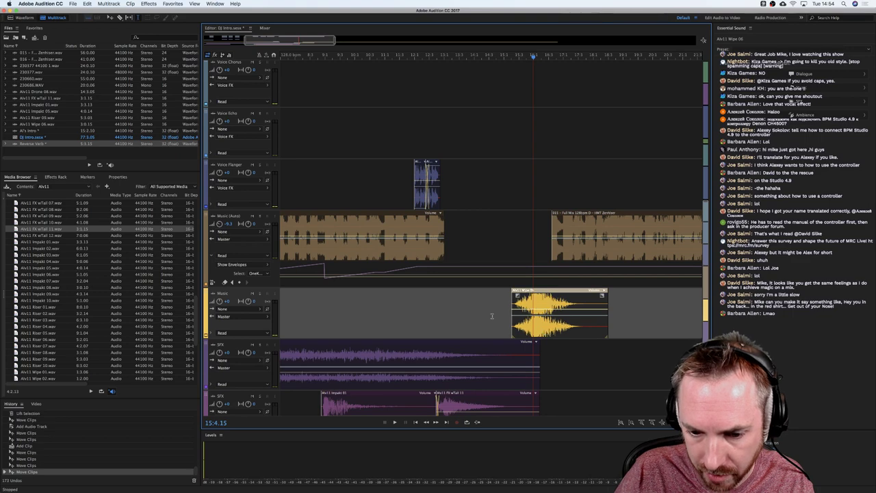
pyautogui.press('space')
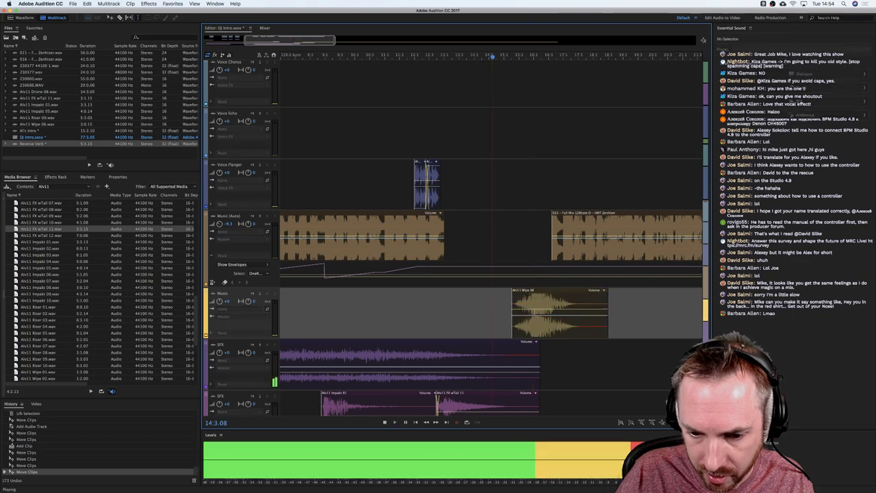
# Trim the start of the second music clip later to bar 17 and audition the music's return after the break.
pyautogui.press('space')
pyautogui.moveTo(551, 252)
pyautogui.mouseDown()
pyautogui.moveTo(488, 253)
pyautogui.moveTo(563, 254)
pyautogui.mouseUp()
pyautogui.click(553, 251)
pyautogui.press('space')
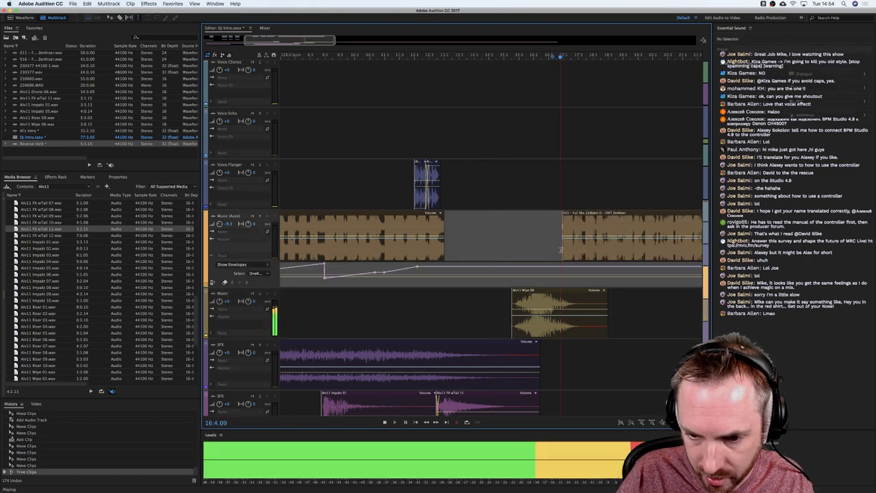
pyautogui.scroll(-6, 589, 56)
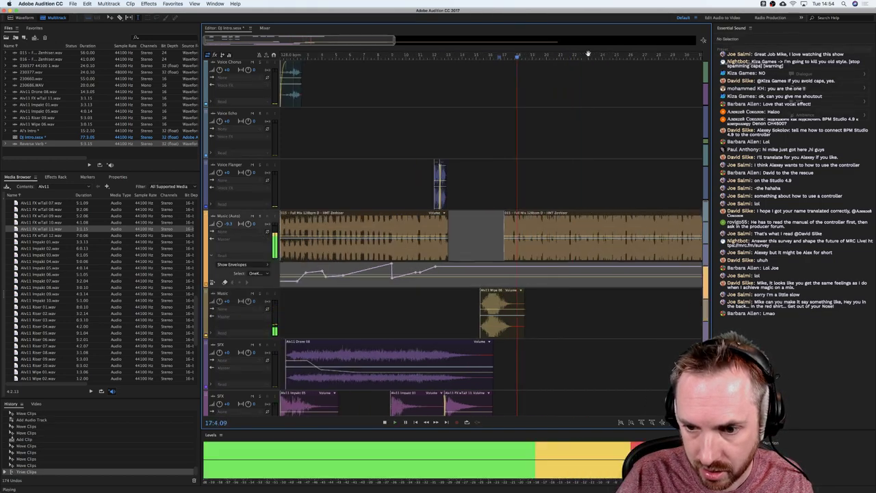
pyautogui.press('space')
# Audition the last bars of the second music clip around bars 46 to 48 to locate its closing phrase.
pyautogui.click(524, 238)
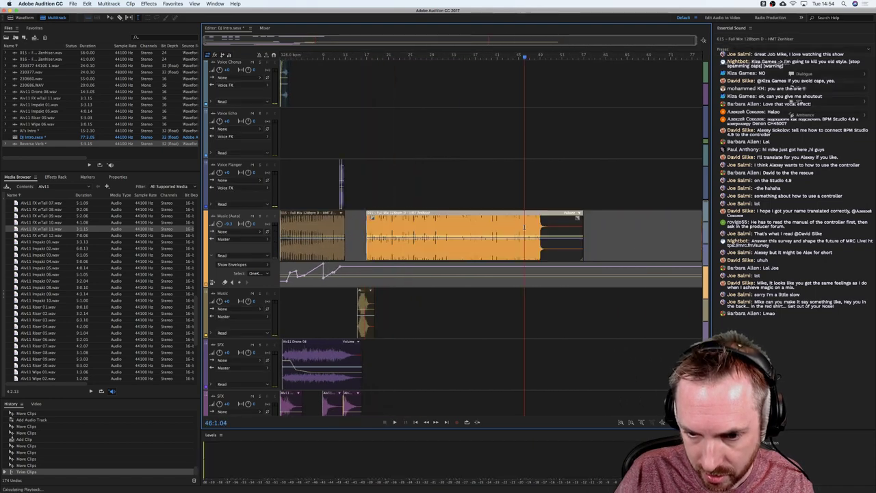
pyautogui.press('space')
pyautogui.scroll(5, 532, 65)
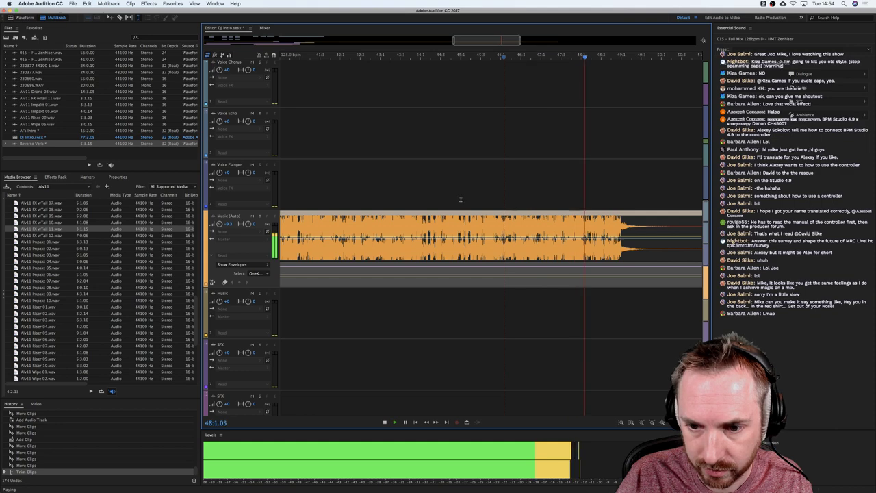
pyautogui.click(413, 189)
pyautogui.click(509, 185)
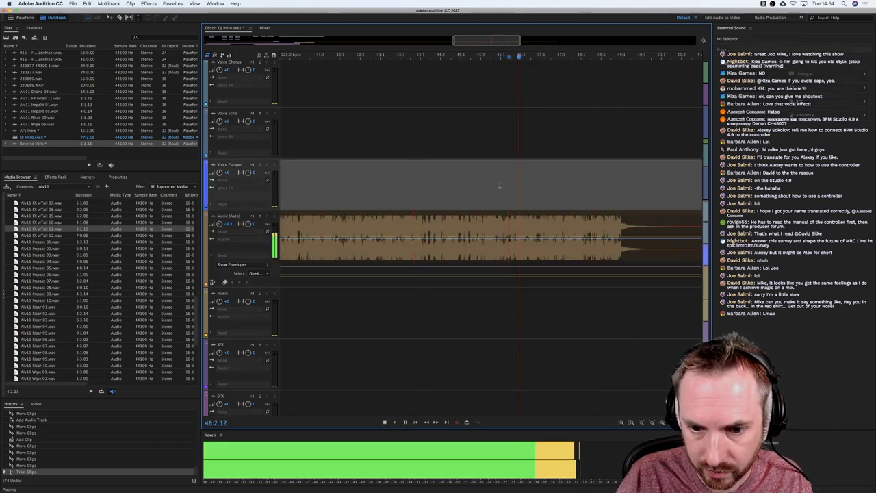
pyautogui.press('space')
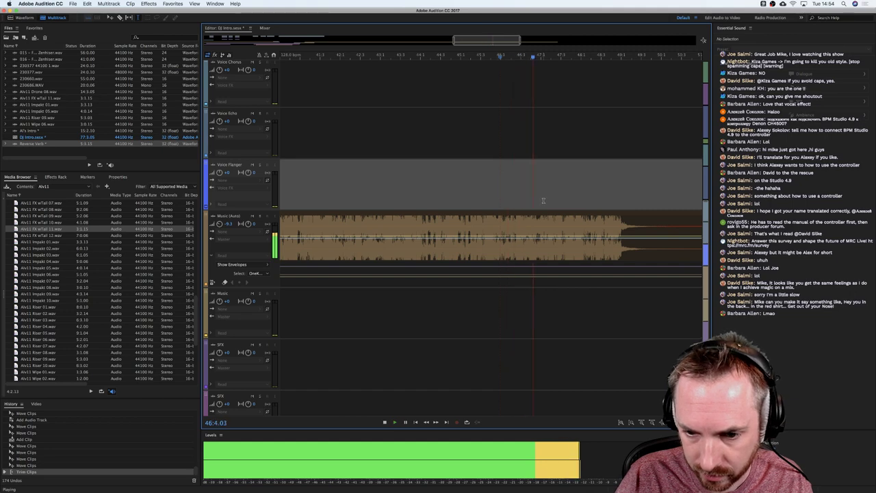
pyautogui.click(540, 219)
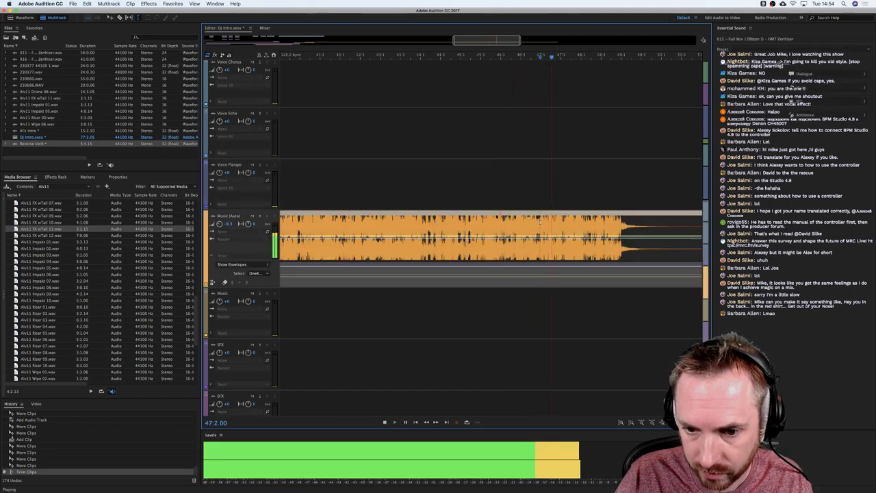
# Cut out the music from about bar 46 to just before bar 47 and delete the long clip preceding it, keeping only the ending.
pyautogui.press('space')
pyautogui.moveTo(539, 222); pyautogui.dragTo(507, 230)
pyautogui.press('Delete')
pyautogui.click(495, 253)
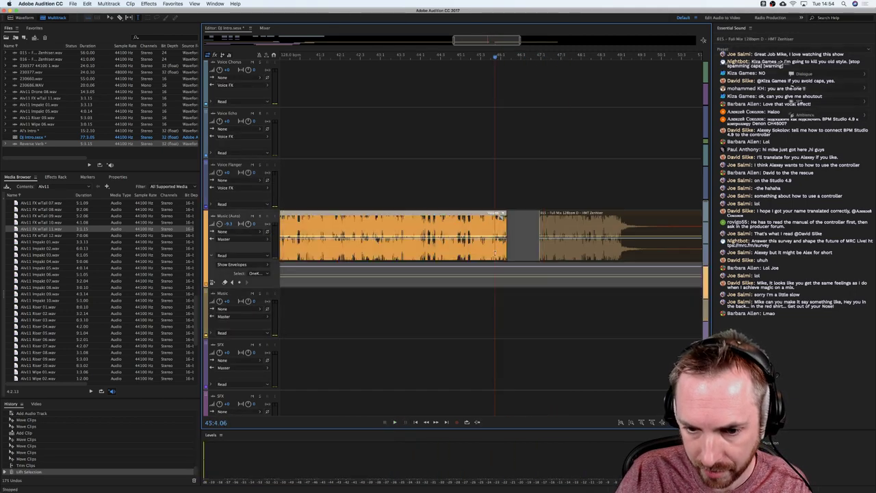
pyautogui.press('Delete')
pyautogui.scroll(-5, 508, 57)
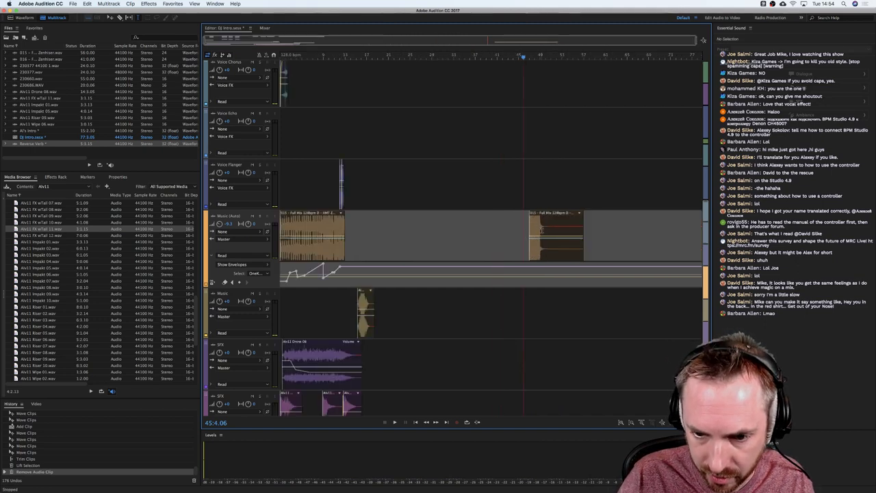
# Move the remaining music ending back to bar 16, over the Alv11 Wipe 06 clip, and audition the lead-in.
pyautogui.moveTo(542, 230); pyautogui.dragTo(374, 245)
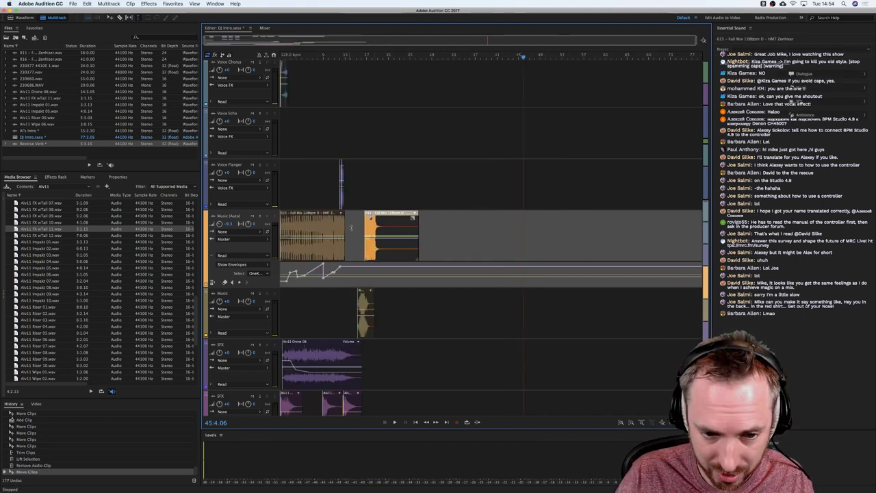
pyautogui.click(365, 143)
pyautogui.scroll(5, 362, 59)
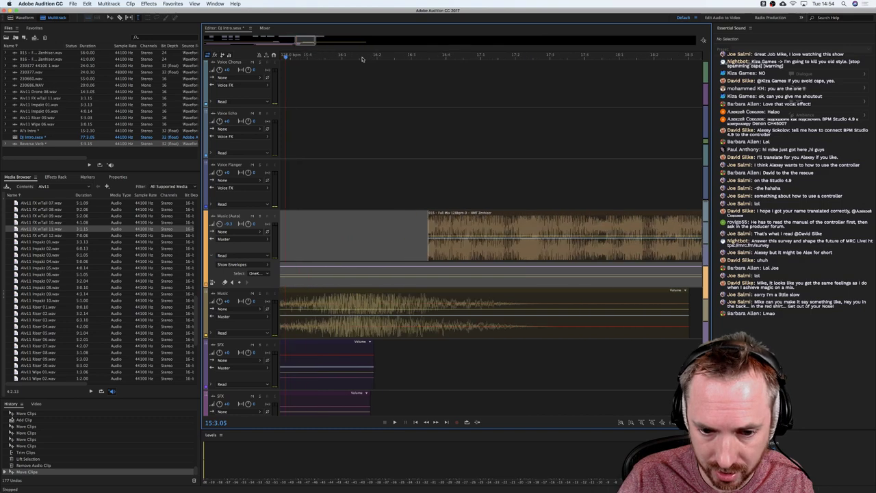
pyautogui.moveTo(374, 58); pyautogui.dragTo(323, 58)
pyautogui.press('space')
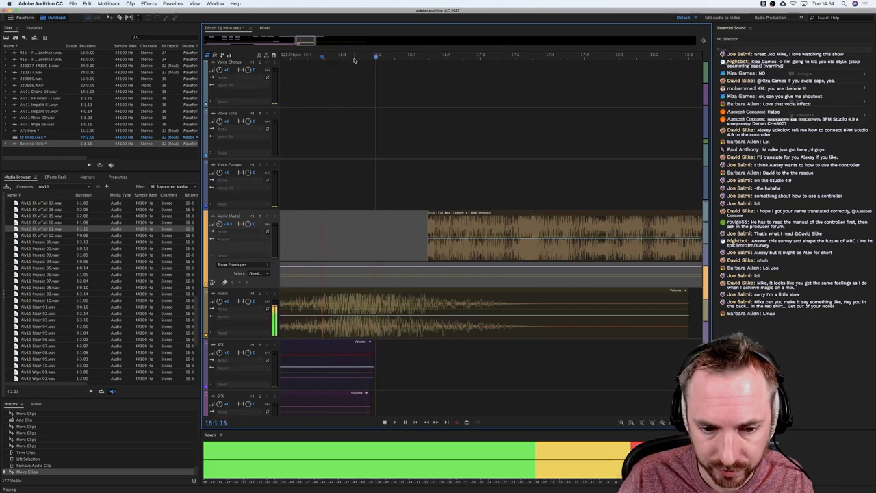
pyautogui.press('space')
# Shift the music ending earlier to start at about 16:1.00, trim its start slightly, and audition the hit.
pyautogui.click(344, 57)
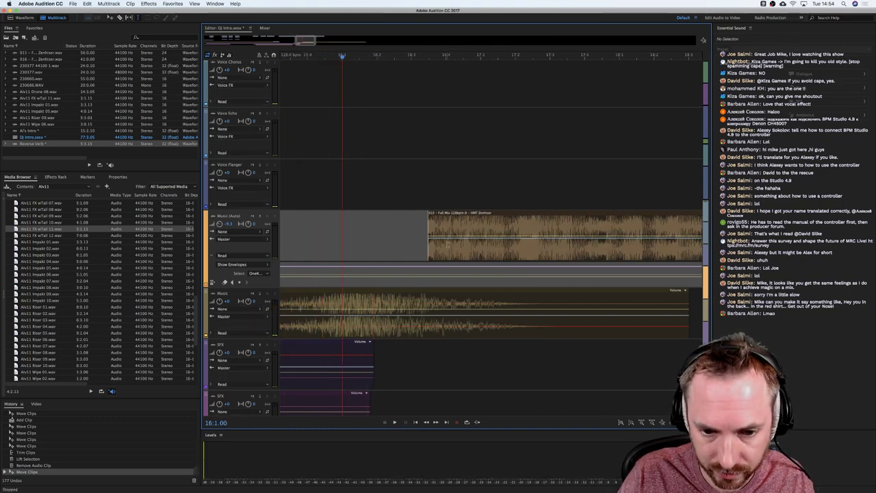
pyautogui.moveTo(449, 256); pyautogui.dragTo(339, 255)
pyautogui.click(356, 269)
pyautogui.press('space')
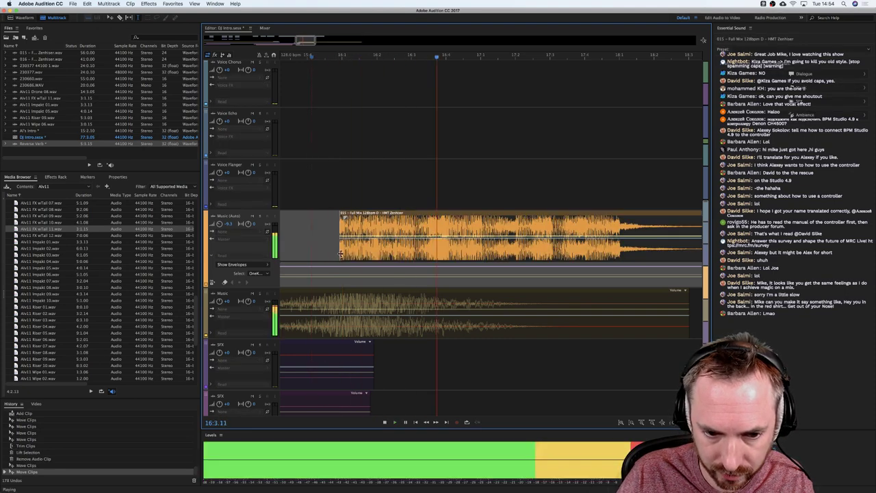
pyautogui.press('space')
# Delete the music ending clip from the Music (Auto) track and play the vocals past bar 15 without music.
pyautogui.scroll(-4, 405, 59)
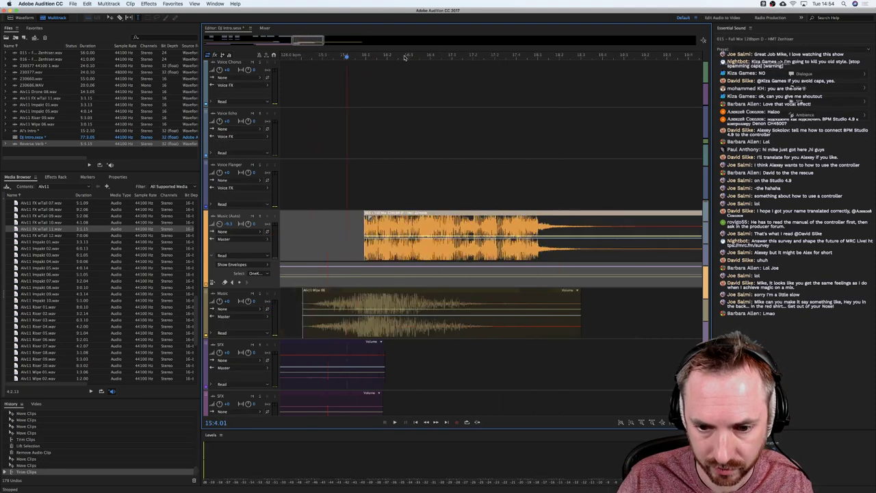
pyautogui.press('Delete')
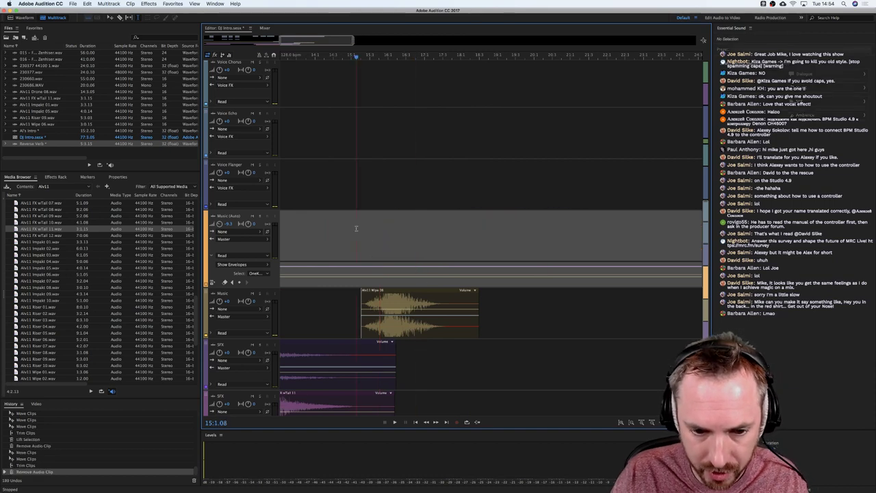
pyautogui.scroll(-2, 409, 60)
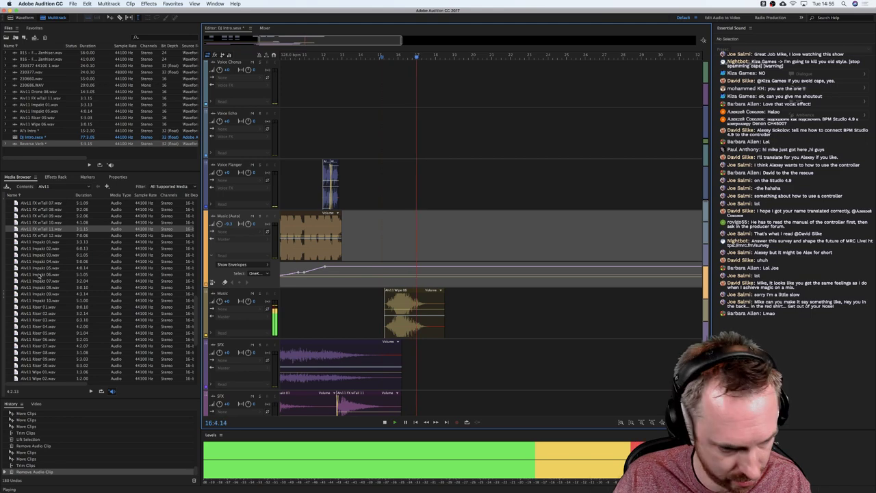
pyautogui.scroll(10, 245, 282)
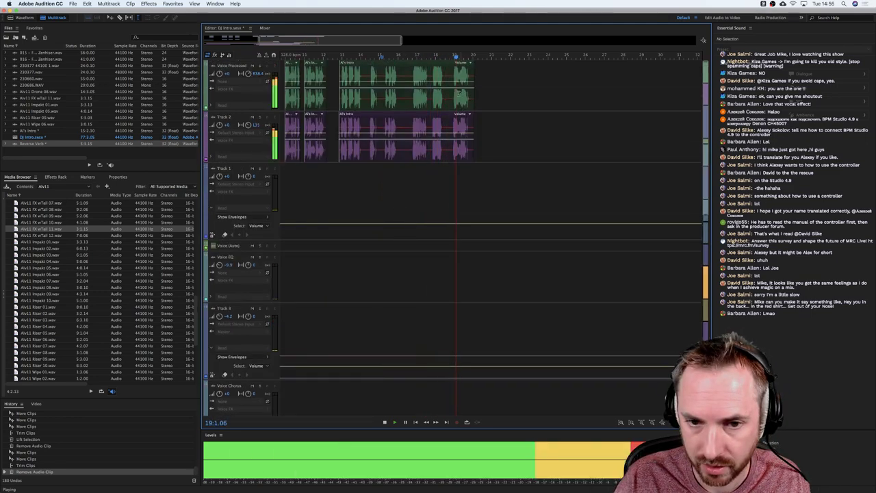
# Separate the final vocal phrase on Voice Processed and Track 2 by removing the gap before bar 19 and the excess after it.
pyautogui.press('space')
pyautogui.moveTo(450, 95); pyautogui.dragTo(499, 137)
pyautogui.press('Delete')
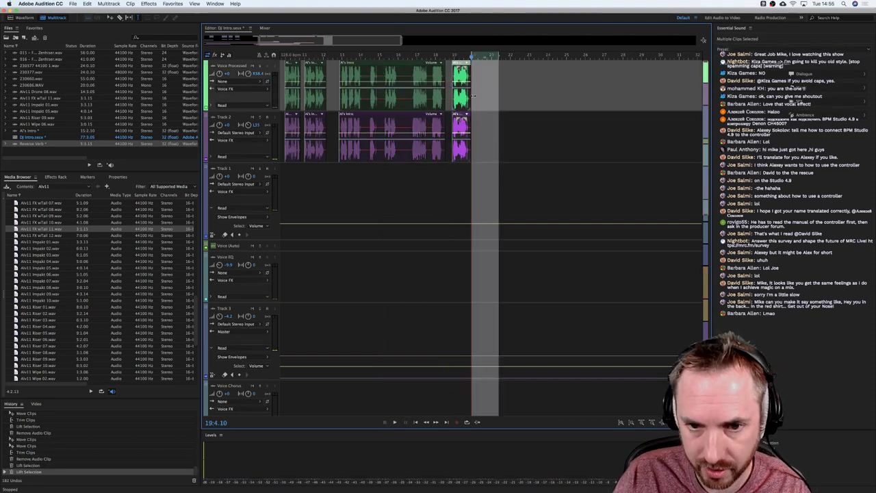
pyautogui.press('Delete')
pyautogui.click(488, 137)
# Adjust the fade-out on the final vocal phrase, copy its Track 2 clip onto Track 1 at the same position, and audition it.
pyautogui.moveTo(465, 76); pyautogui.dragTo(447, 165)
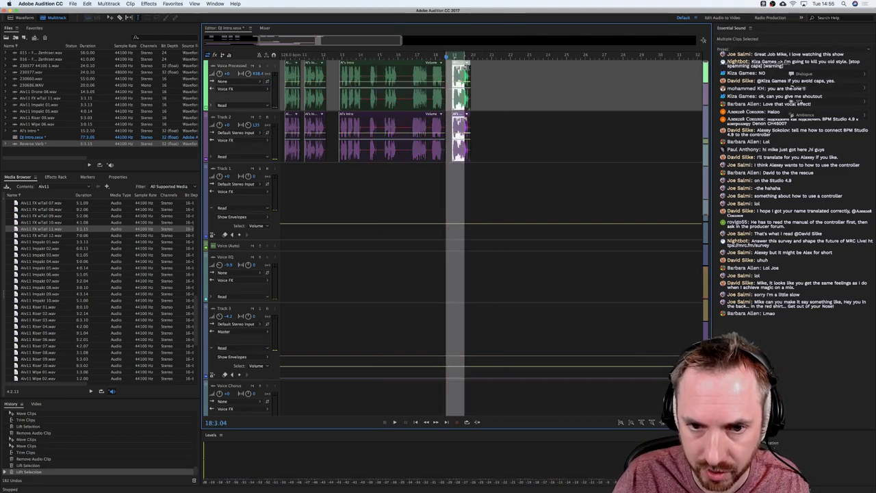
pyautogui.moveTo(467, 67); pyautogui.dragTo(455, 168)
pyautogui.click(487, 156)
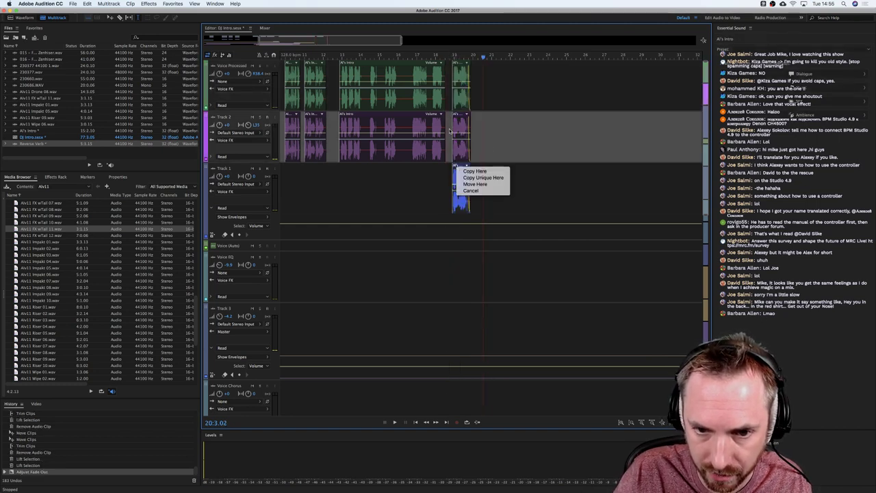
pyautogui.click(471, 171)
pyautogui.press('space')
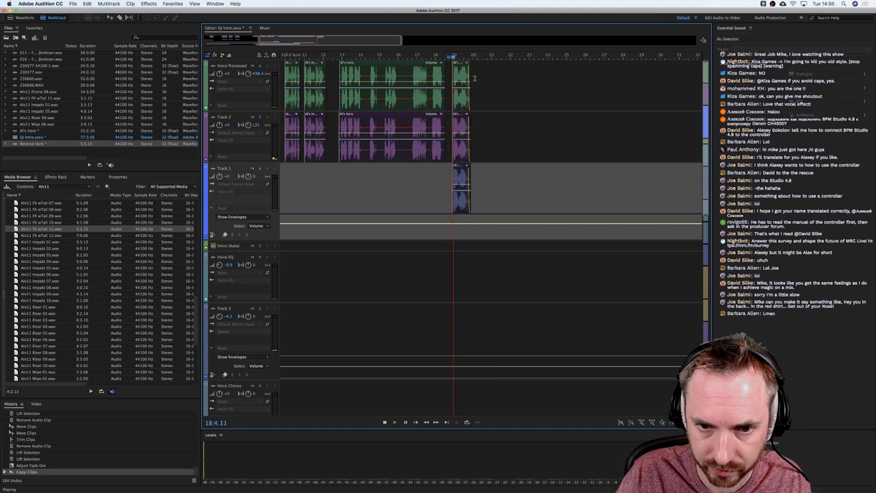
pyautogui.scroll(-10, 474, 78)
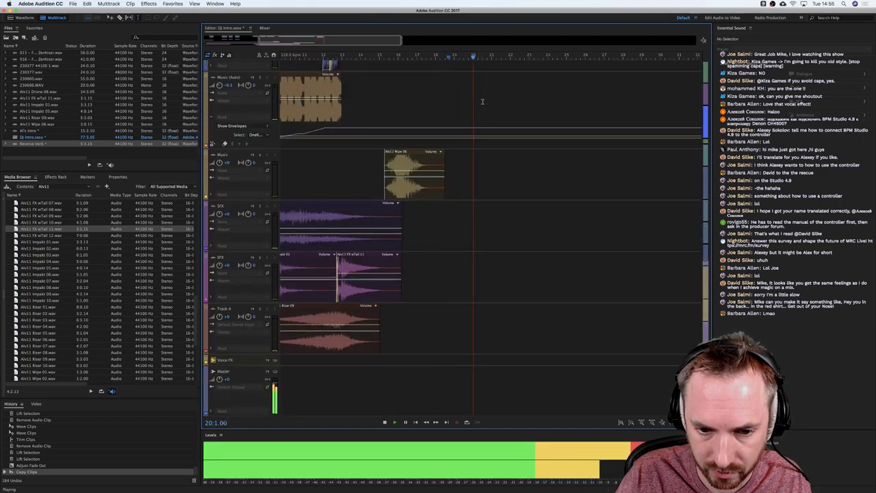
# Preview Alv11 Riser 03 and add it to the upper SFX track after the Alv11 Drone 08 clip.
pyautogui.click(387, 86)
pyautogui.press('space')
pyautogui.scroll(3, 391, 86)
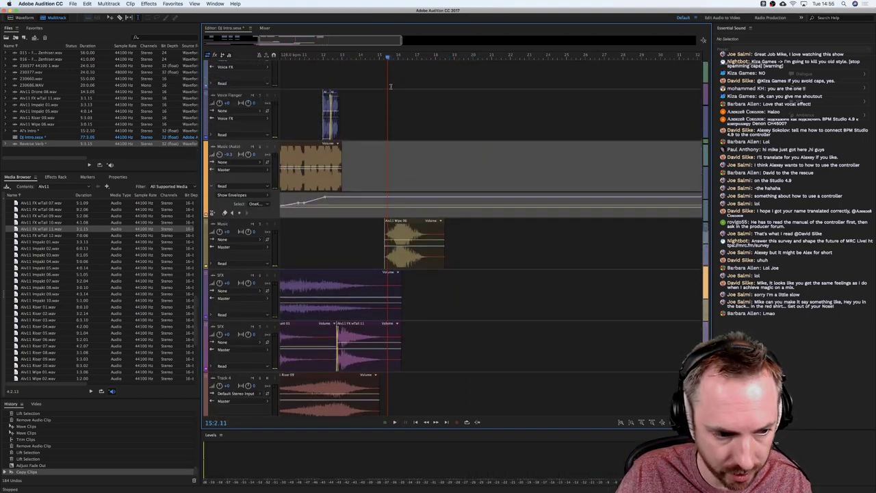
pyautogui.scroll(2, 390, 85)
pyautogui.click(50, 319)
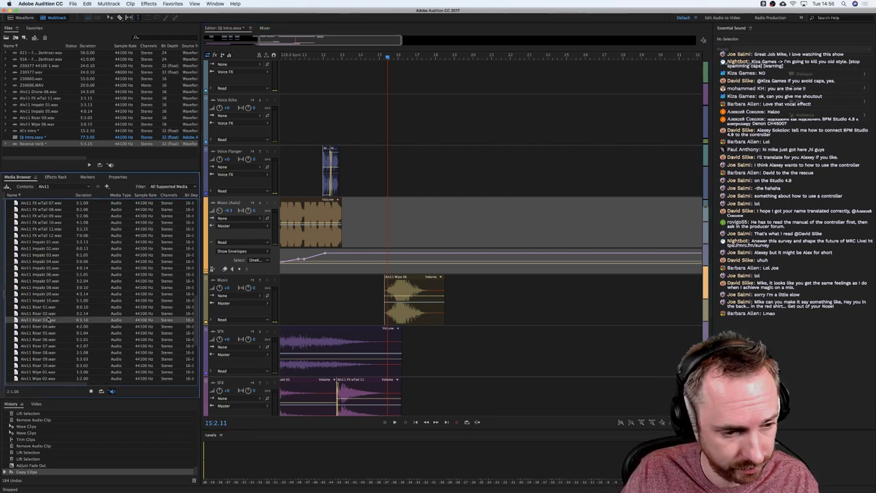
pyautogui.moveTo(69, 326); pyautogui.dragTo(417, 366)
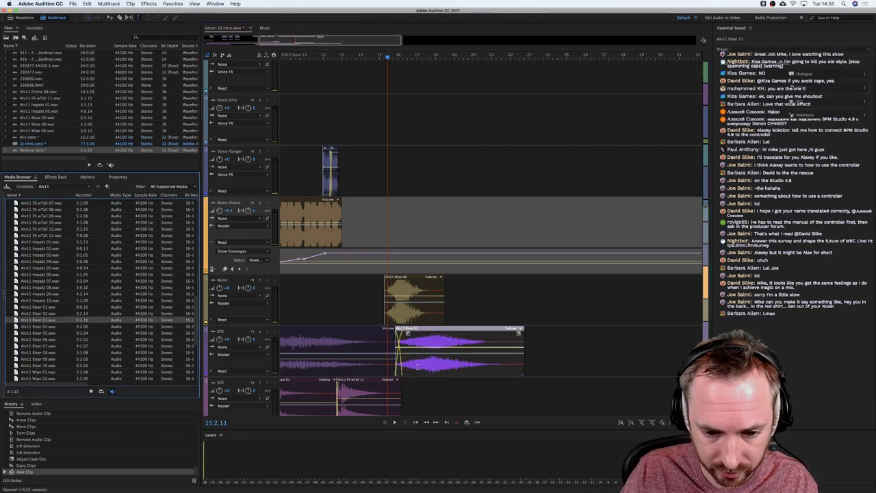
# Move the Alv11 Riser 03 clip to start at about bar 17, swelling under the final vocal phrase, and audition it.
pyautogui.scroll(10, 441, 247)
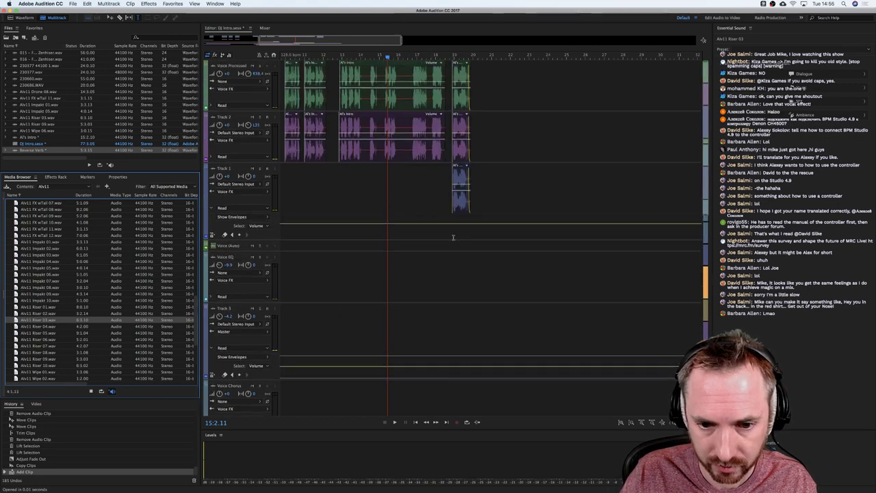
pyautogui.click(453, 237)
pyautogui.scroll(-10, 453, 274)
pyautogui.click(462, 337)
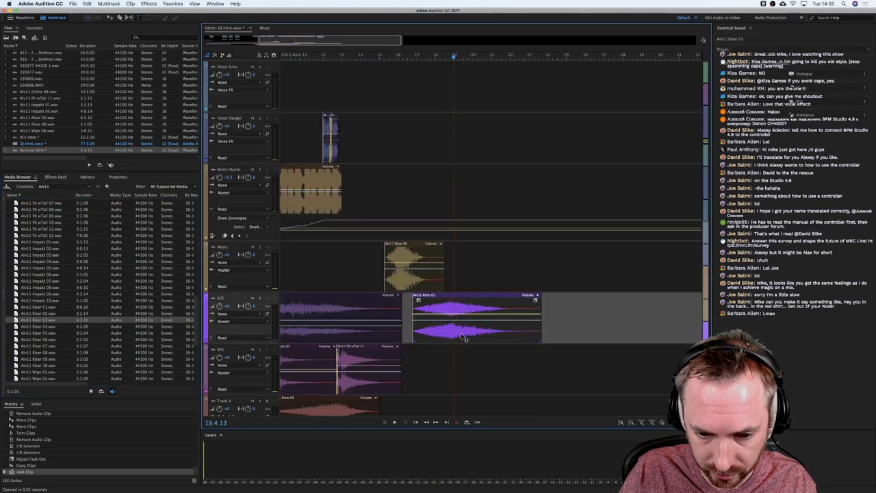
pyautogui.moveTo(463, 337); pyautogui.dragTo(471, 338)
pyautogui.press('space')
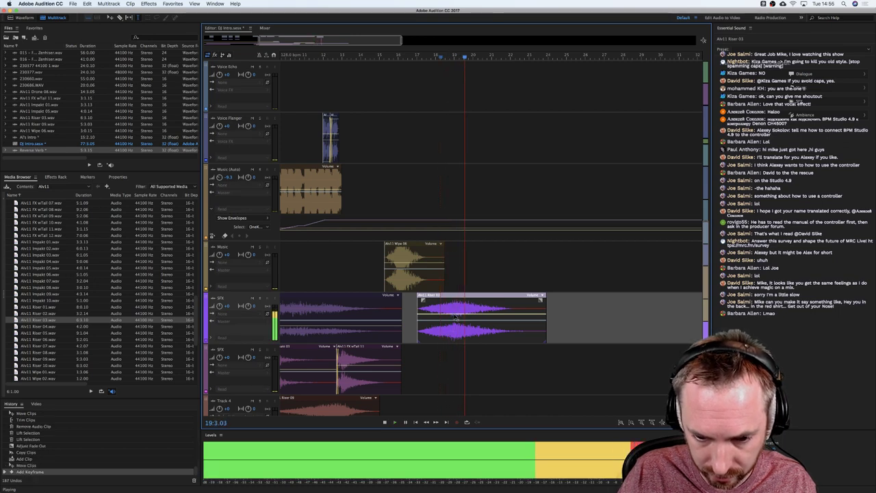
# Lower the volume envelope of Alv11 Riser 03 with a keyframe near its peak and replay the final phrase.
pyautogui.press('space')
pyautogui.moveTo(455, 315); pyautogui.dragTo(457, 320)
pyautogui.press('space')
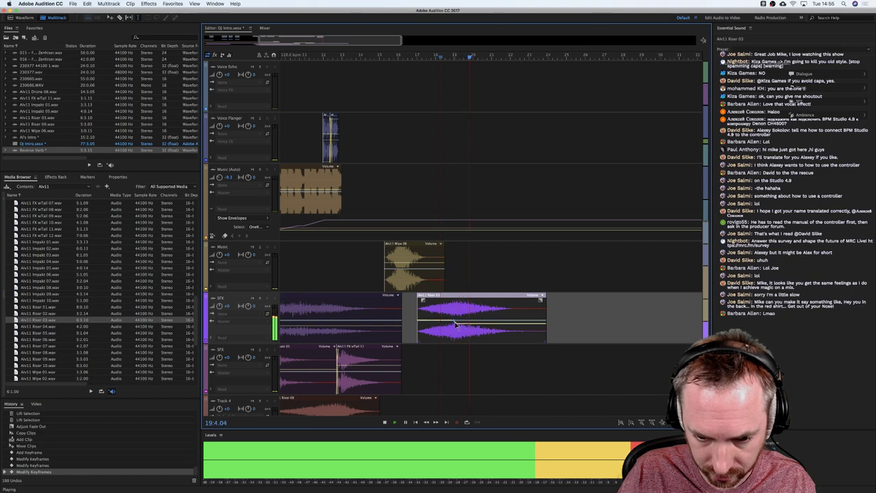
pyautogui.press('space')
pyautogui.press('space')
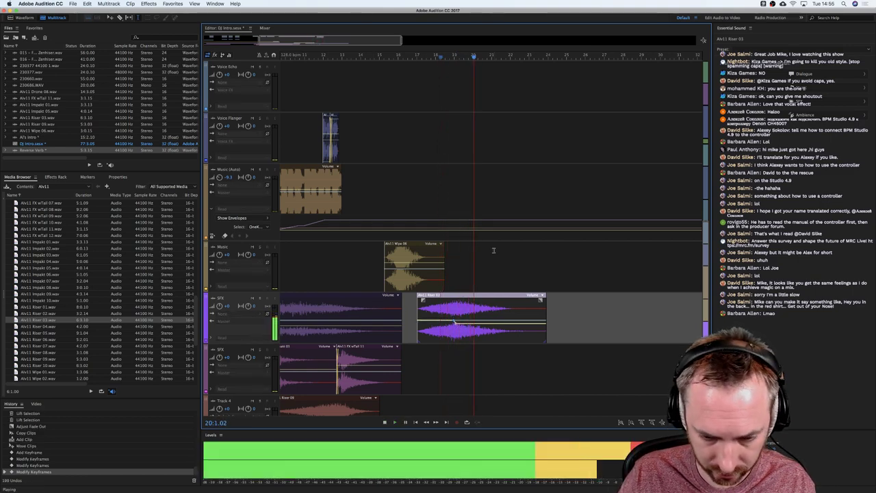
# Listen to the end of the riser, return to the start of the session, and look over the whole vocal and effects arrangement.
pyautogui.scroll(3, 493, 250)
pyautogui.scroll(4, 493, 250)
pyautogui.press('space')
pyautogui.click(406, 251)
pyautogui.scroll(-7, 420, 282)
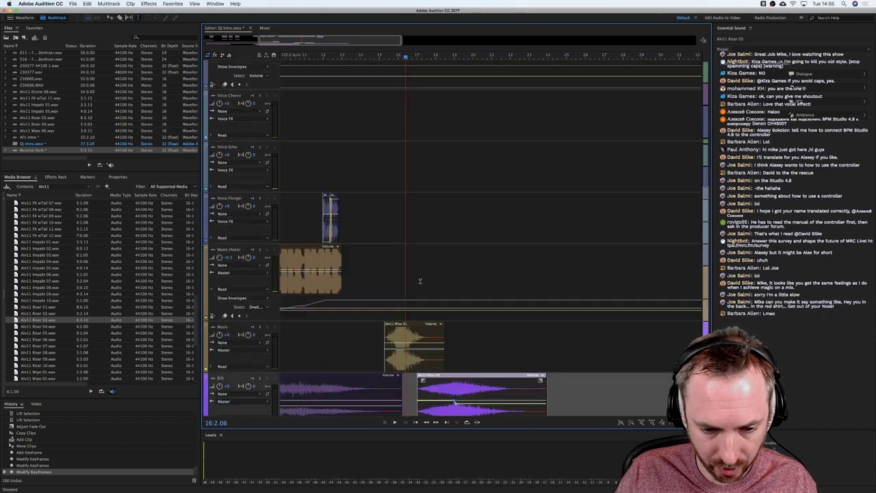
pyautogui.scroll(-1, 381, 281)
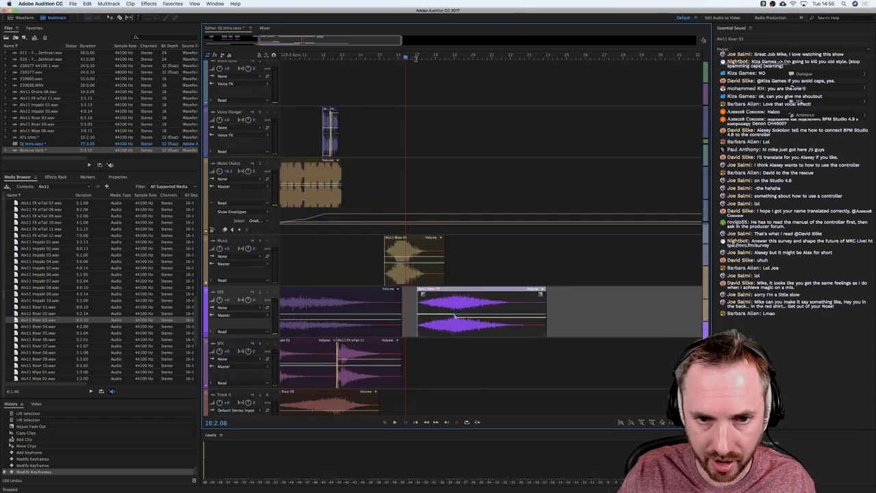
pyautogui.press('Home')
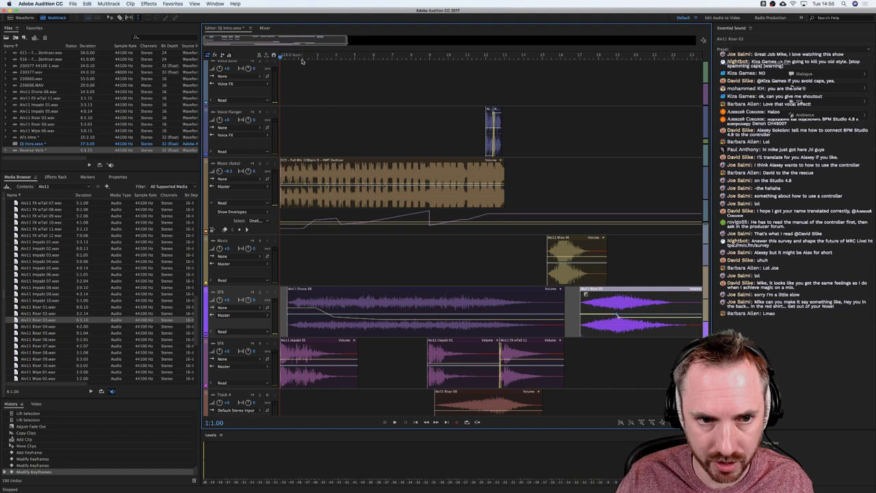
pyautogui.press('space')
pyautogui.scroll(8, 444, 117)
pyautogui.scroll(3, 492, 58)
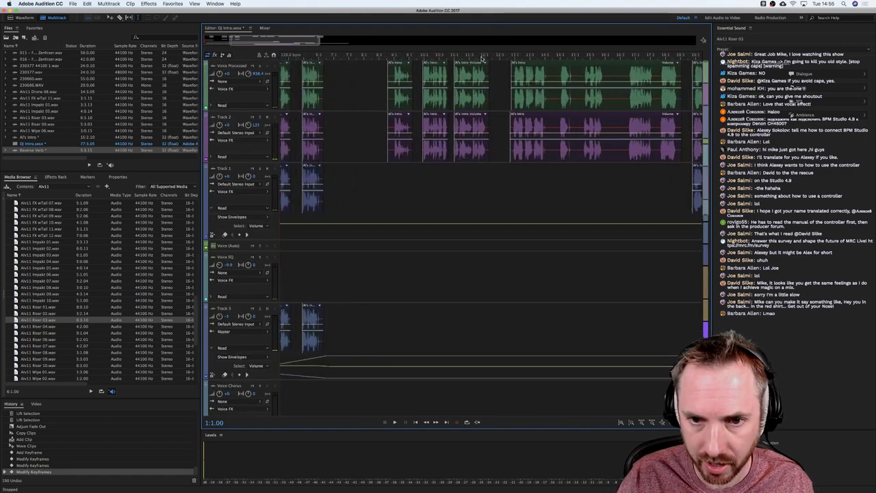
# Look over the whole arrangement, comparing the vocal tracks with the music and sound effects tracks beneath them.
pyautogui.scroll(-8, 481, 61)
pyautogui.scroll(-12, 494, 251)
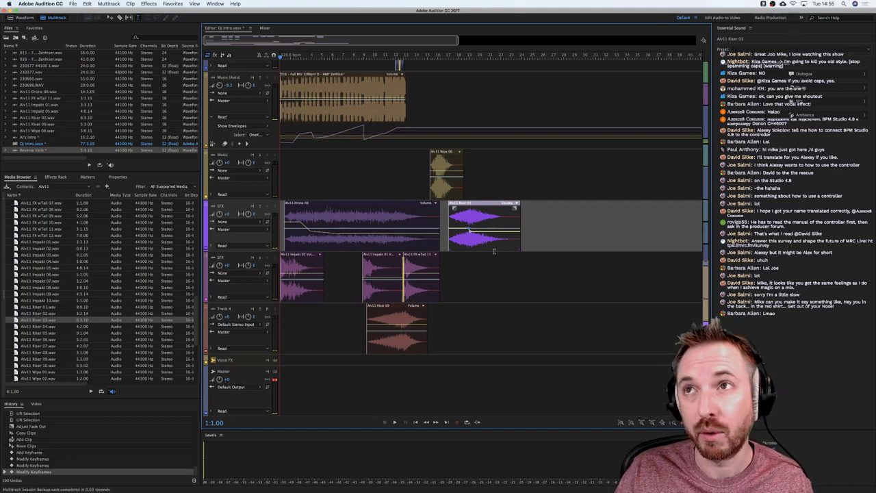
pyautogui.scroll(8, 414, 211)
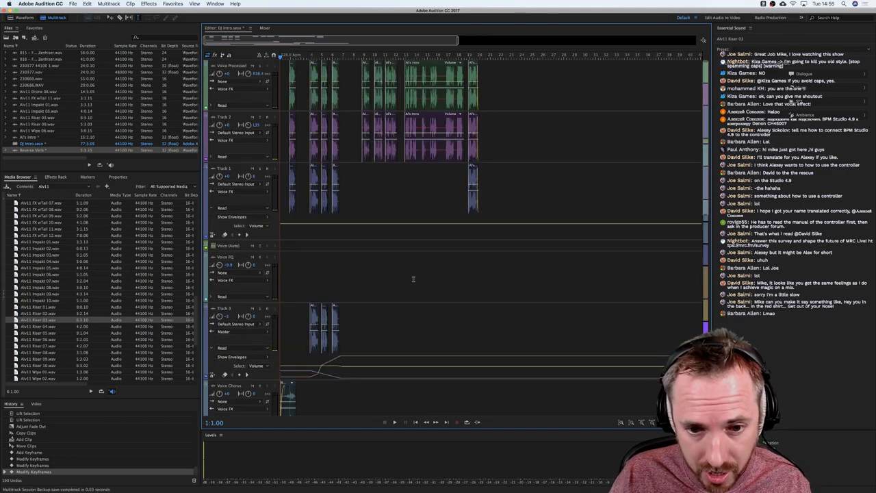
pyautogui.scroll(-10, 413, 279)
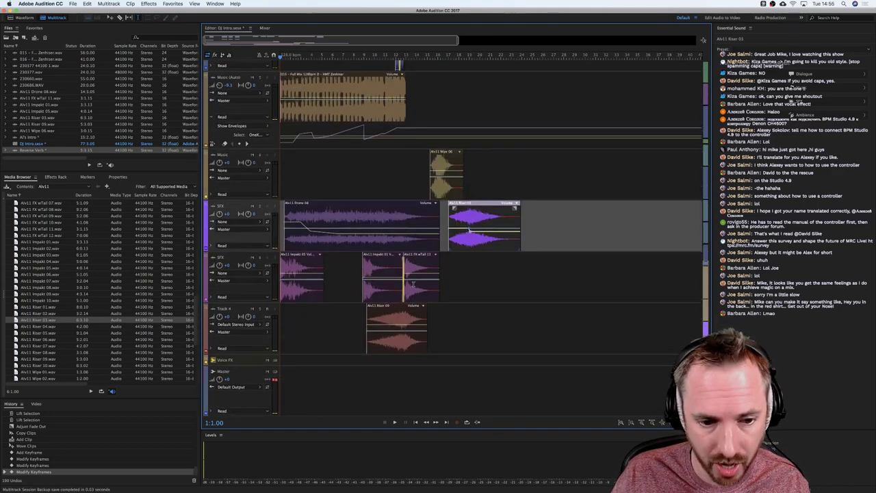
pyautogui.scroll(6, 413, 284)
pyautogui.scroll(-6, 403, 235)
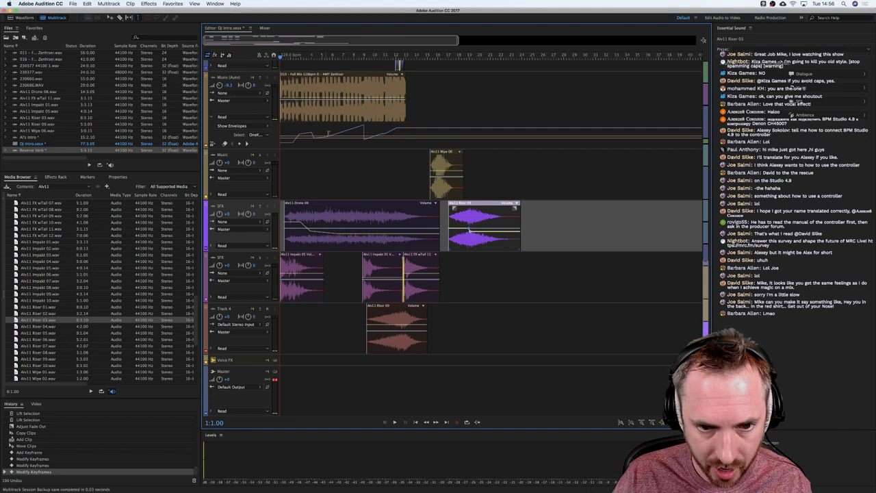
pyautogui.scroll(10, 452, 236)
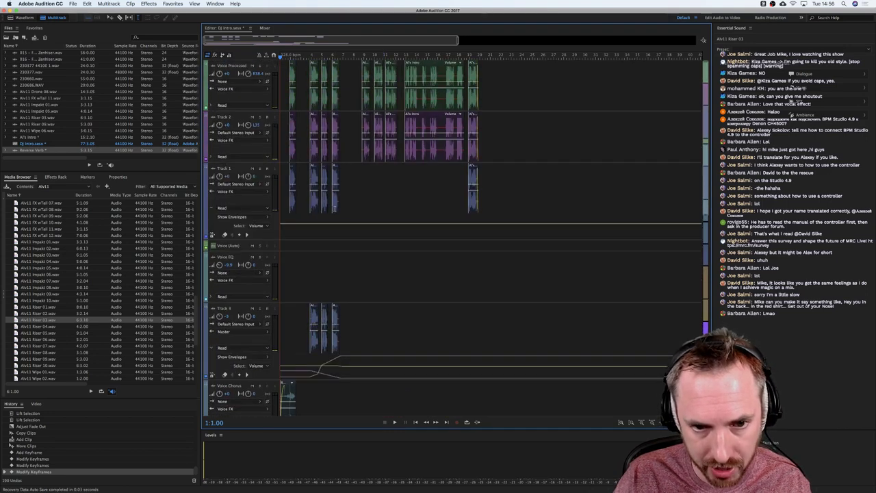
pyautogui.scroll(-10, 356, 226)
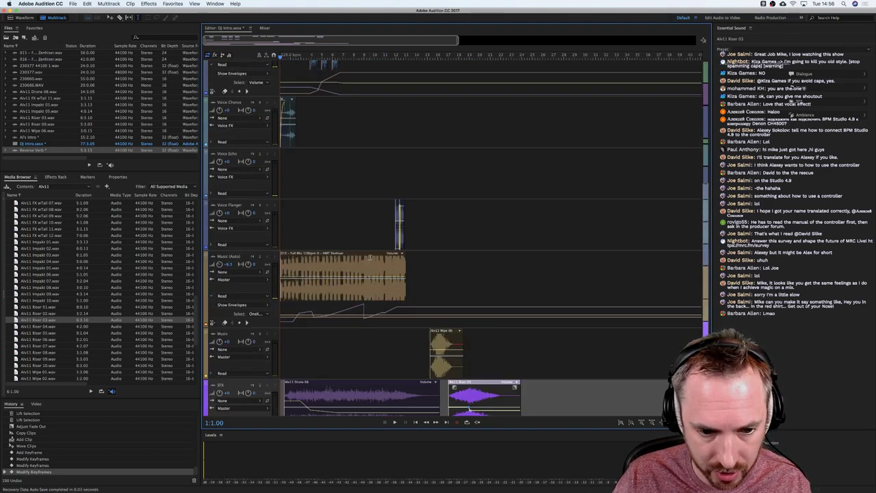
pyautogui.scroll(-3, 375, 247)
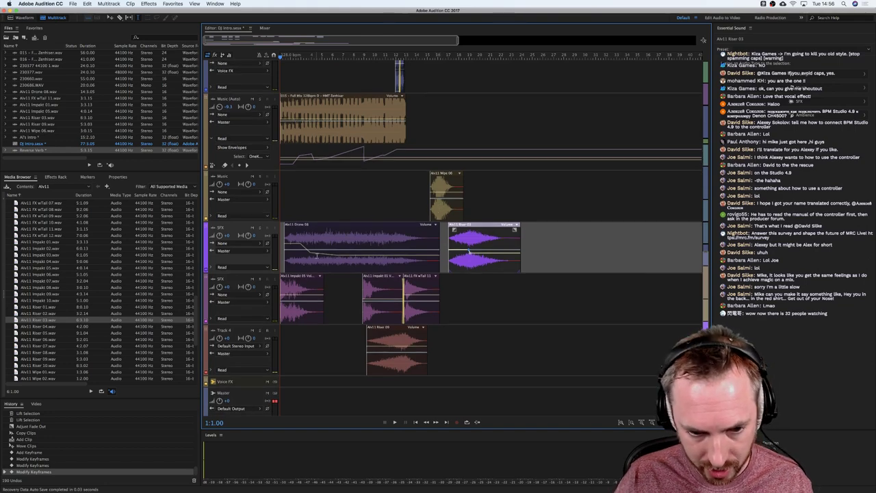
pyautogui.scroll(12, 364, 310)
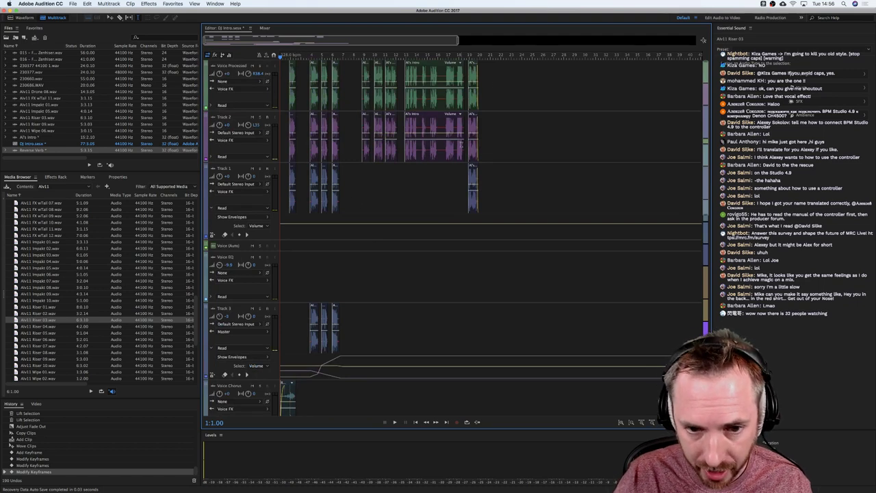
# Inspect the Echo effect on Track 1, including its delay times and the available delay time units.
pyautogui.click(286, 198)
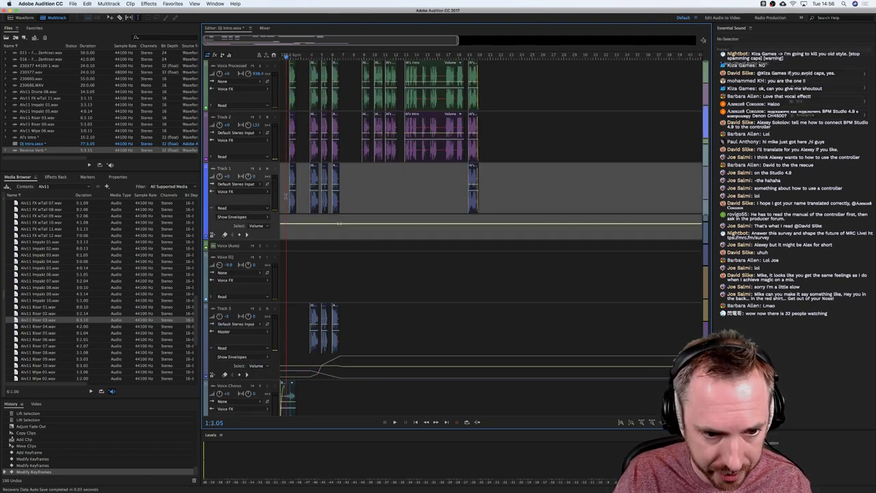
pyautogui.click(57, 176)
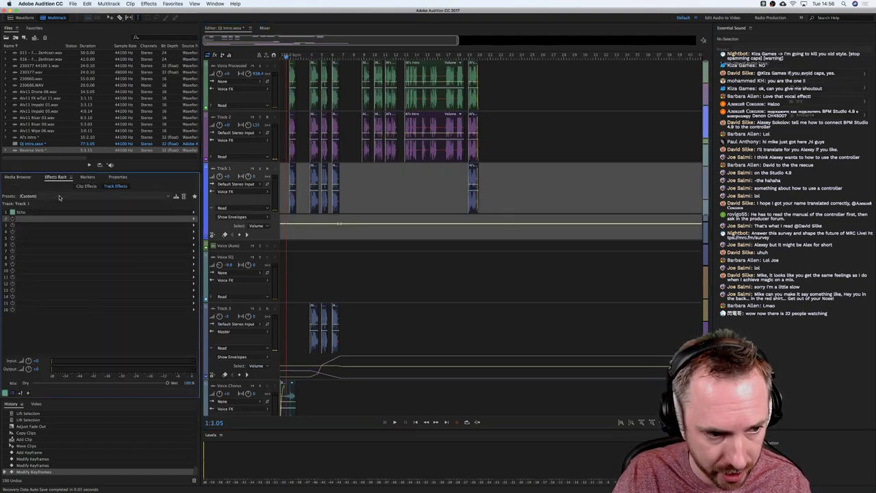
pyautogui.doubleClick(17, 213)
pyautogui.click(338, 301)
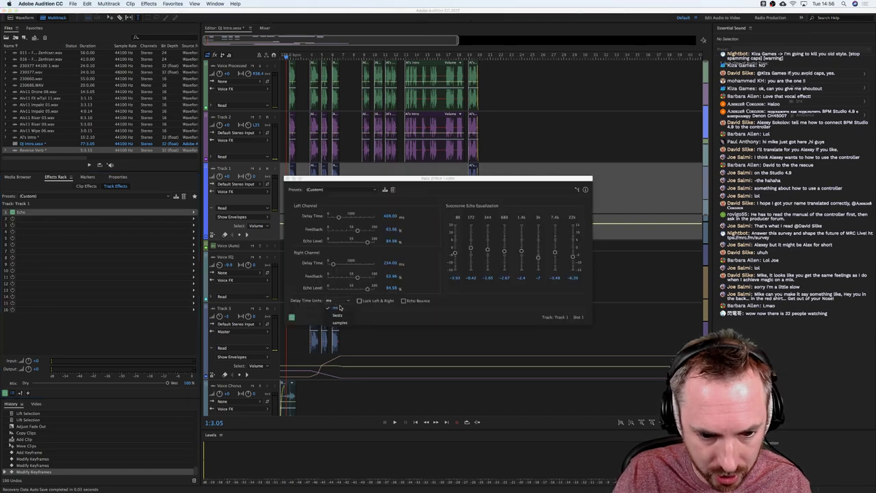
pyautogui.click(391, 182)
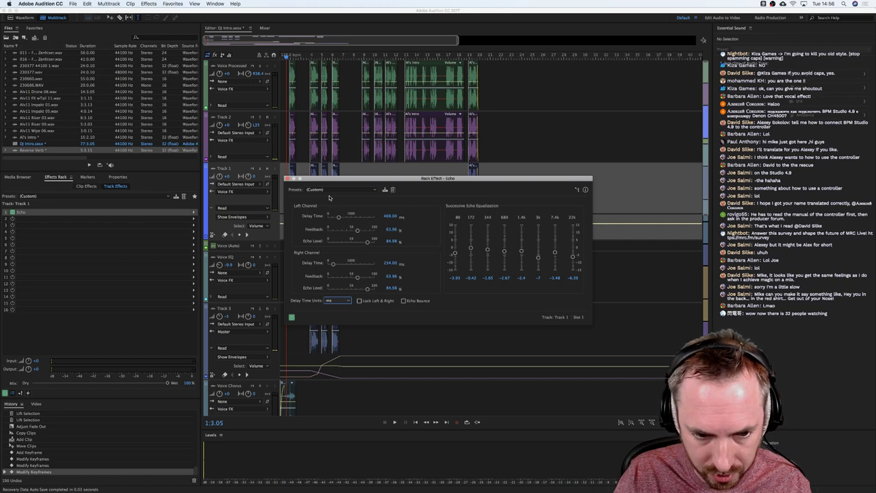
pyautogui.click(287, 179)
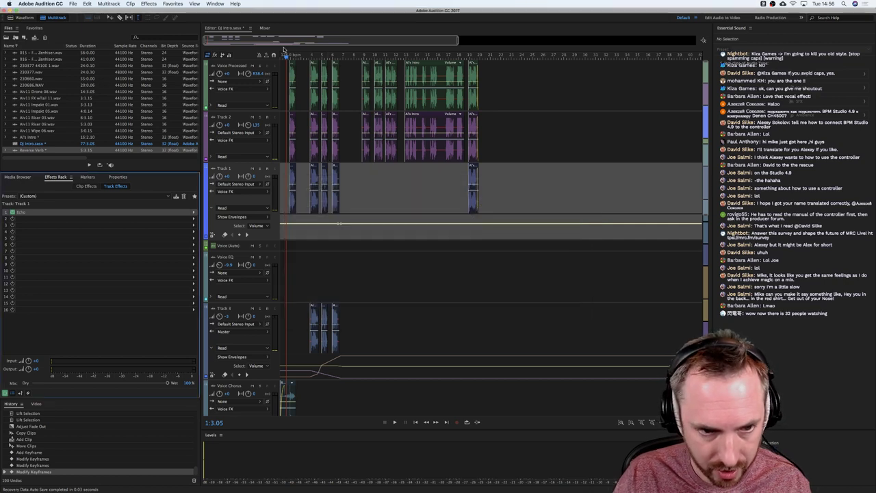
# Play the session from the beginning and follow the voice, music and sound effects tracks during playback.
pyautogui.moveTo(286, 55); pyautogui.dragTo(280, 57)
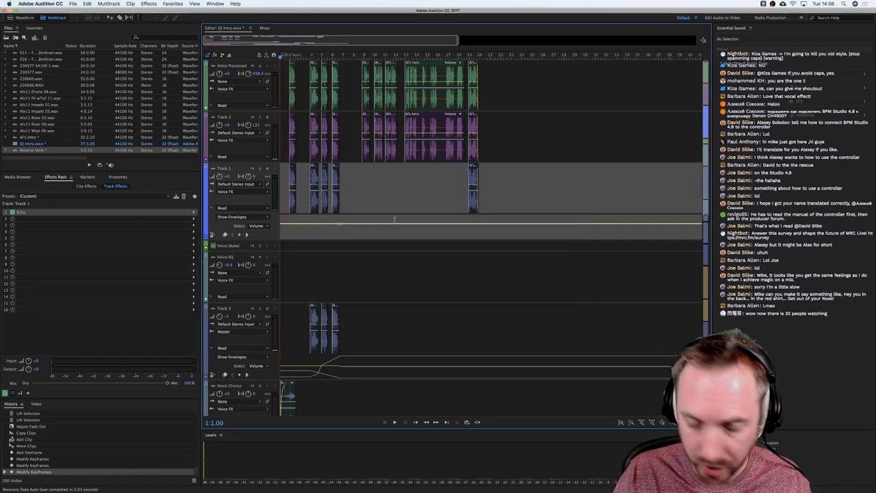
pyautogui.press('space')
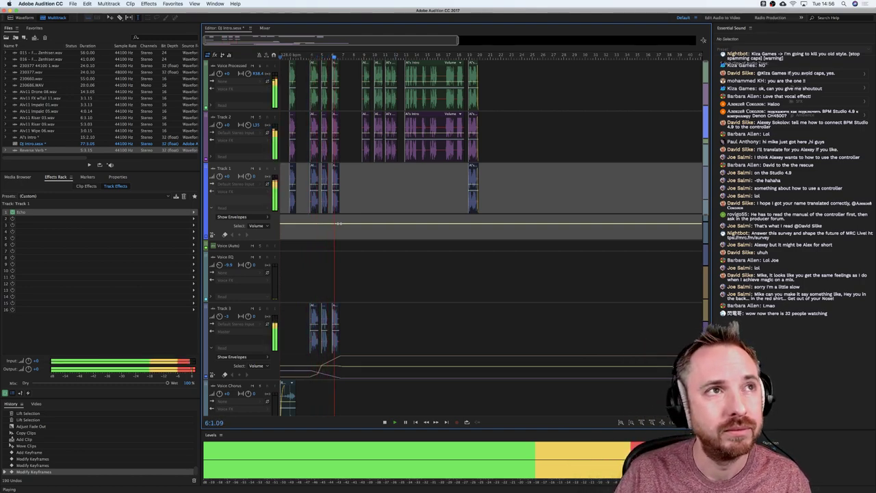
pyautogui.press('super+Tab')
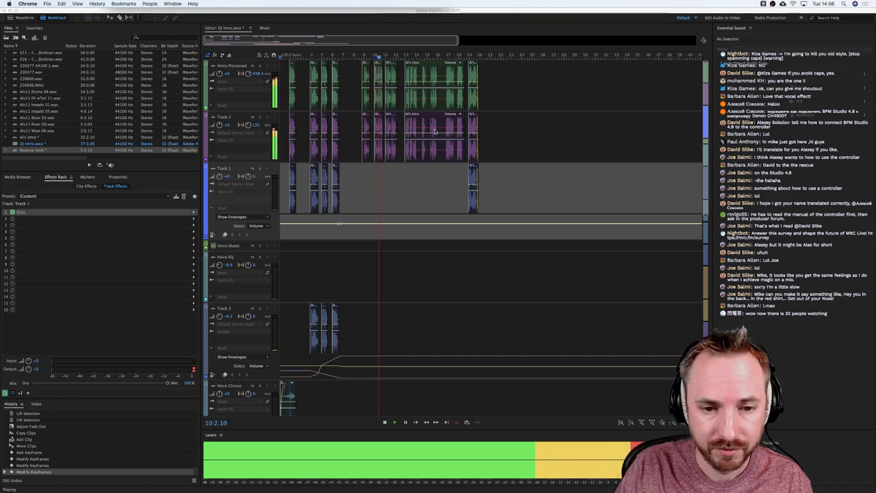
pyautogui.scroll(-5, 419, 171)
pyautogui.scroll(-5, 420, 171)
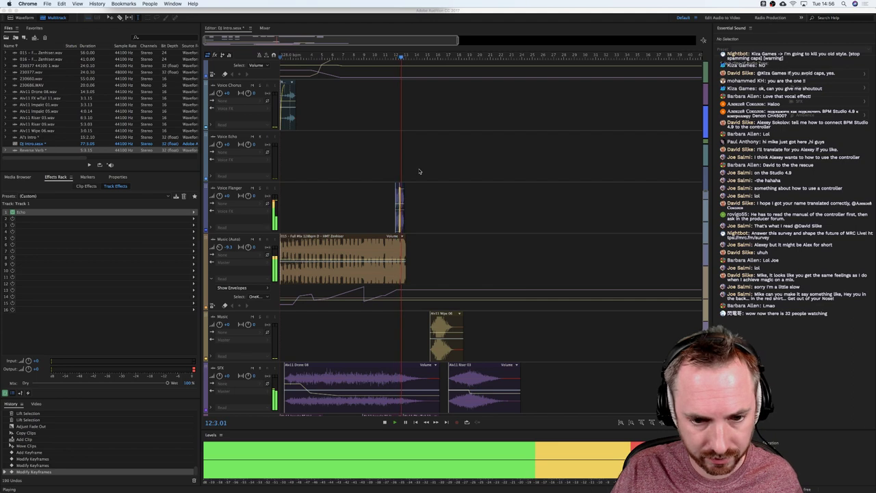
pyautogui.scroll(-5, 425, 187)
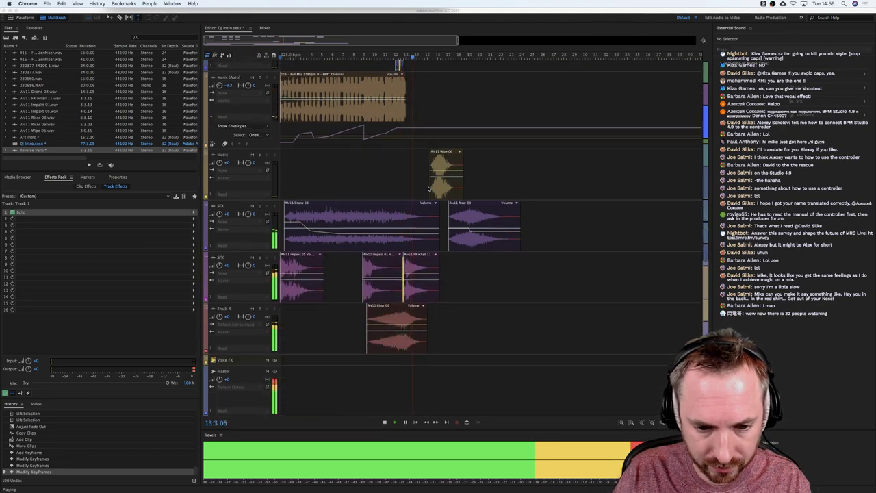
pyautogui.scroll(5, 426, 185)
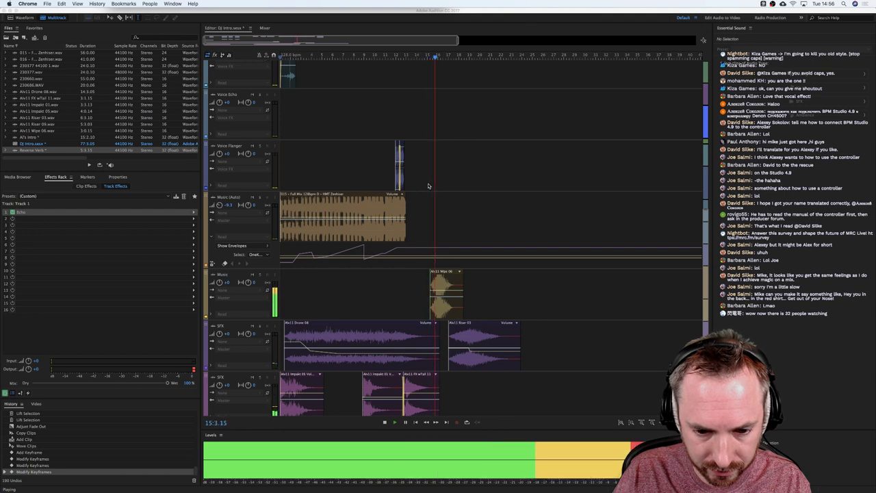
# Extend the full mix clip on the Music (Auto) track so the music ends at about the start of bar 16.
pyautogui.click(415, 230)
pyautogui.press('space')
pyautogui.moveTo(405, 230); pyautogui.dragTo(439, 230)
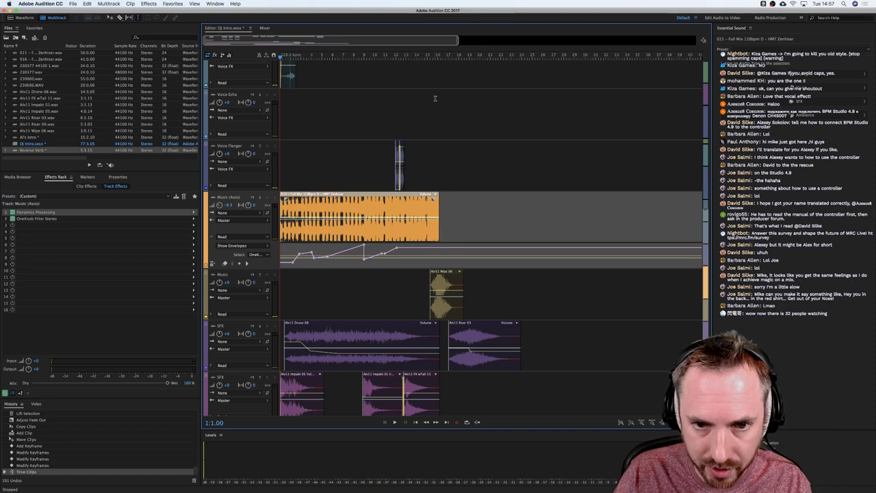
pyautogui.scroll(-5, 435, 98)
pyautogui.click(437, 58)
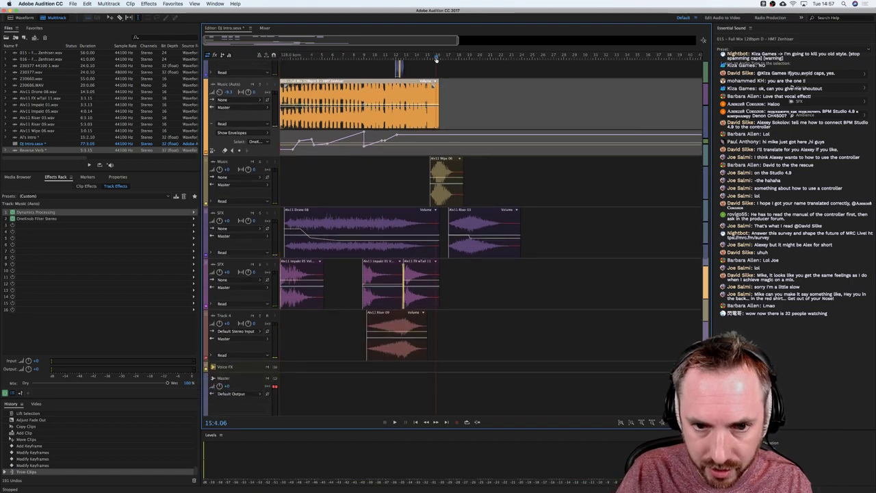
pyautogui.scroll(5, 436, 58)
pyautogui.click(443, 59)
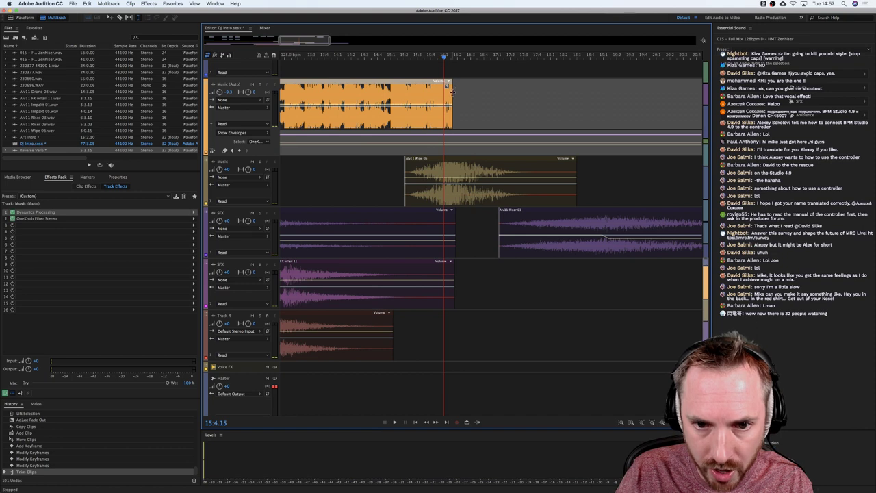
pyautogui.moveTo(452, 92); pyautogui.dragTo(444, 93)
pyautogui.hscroll(-4, 447, 94)
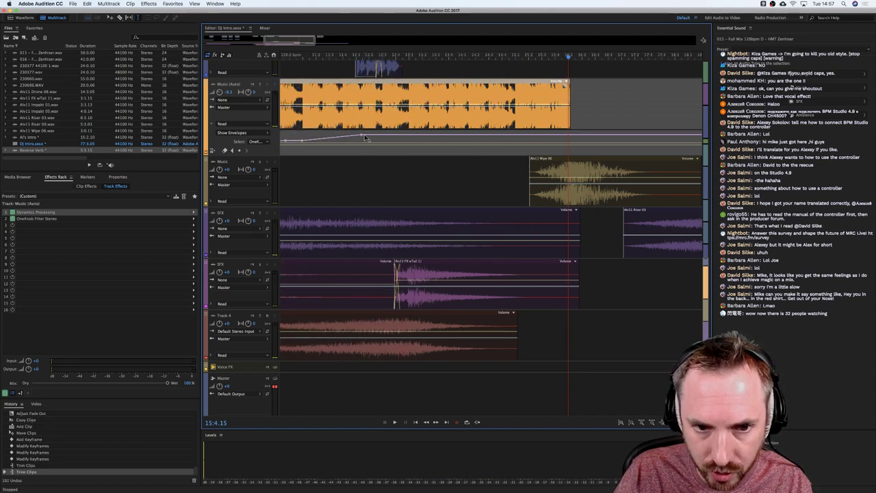
# Add keyframes to the music track's OneKnob Filter envelope that drop it sharply at about bar 13, and audition the change.
pyautogui.click(399, 134)
pyautogui.moveTo(403, 135); pyautogui.dragTo(405, 150)
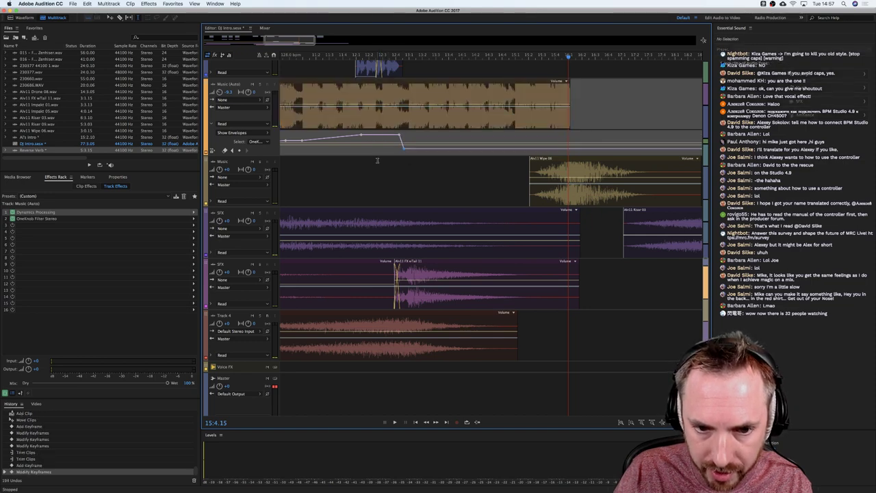
pyautogui.click(378, 160)
pyautogui.press('space')
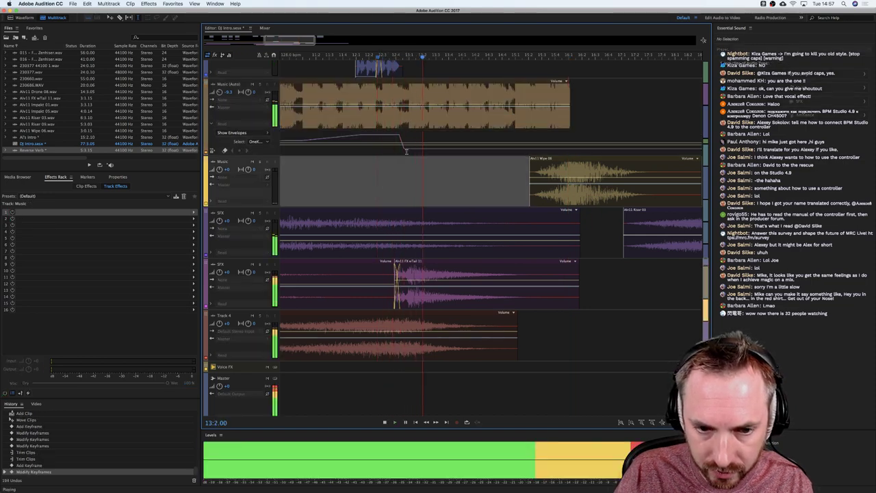
# Raise the low filter keyframe at about bar 13 slightly and fine-tune it while replaying the music through bar 16.
pyautogui.click(406, 152)
pyautogui.moveTo(404, 149)
pyautogui.mouseDown()
pyautogui.moveTo(406, 140)
pyautogui.moveTo(411, 152)
pyautogui.moveTo(406, 146)
pyautogui.mouseUp()
pyautogui.press('space')
pyautogui.click(396, 149)
pyautogui.press('space')
pyautogui.press('space')
pyautogui.press('space')
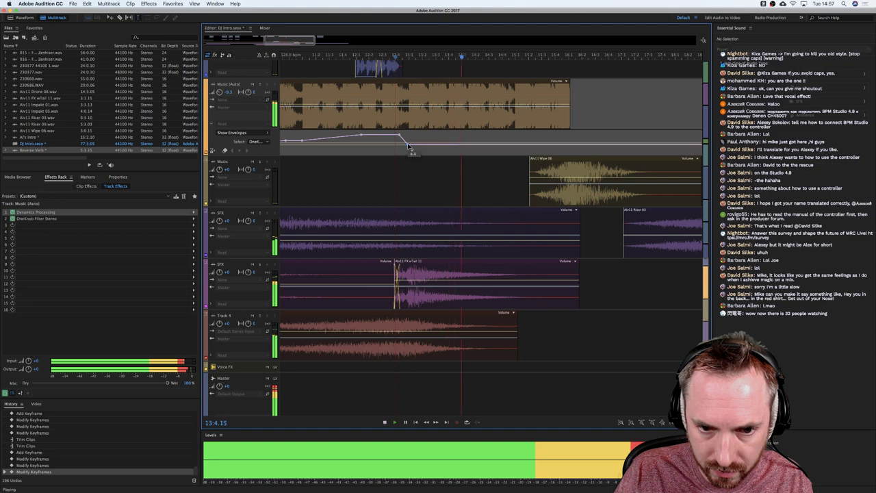
pyautogui.moveTo(408, 145); pyautogui.dragTo(408, 146)
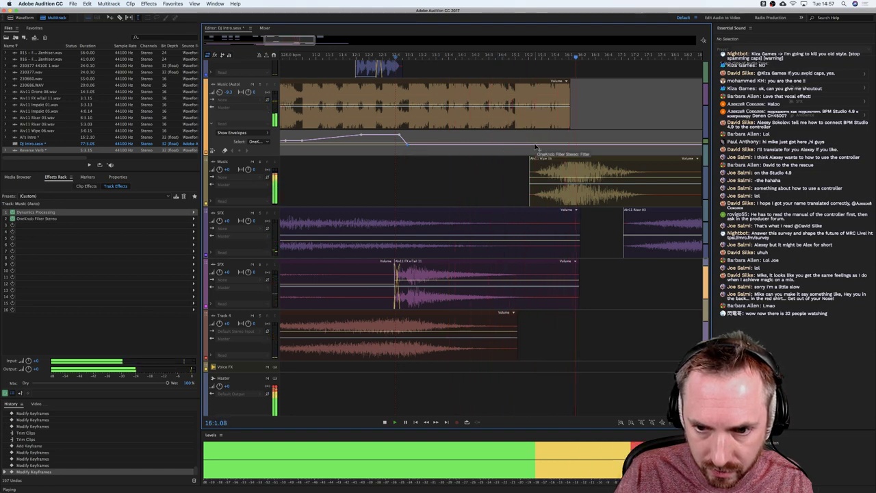
pyautogui.press('space')
# Open the full mix music file in the waveform editor, audition the section from bar 15 through bar 16, and return to the multitrack session.
pyautogui.click(515, 123)
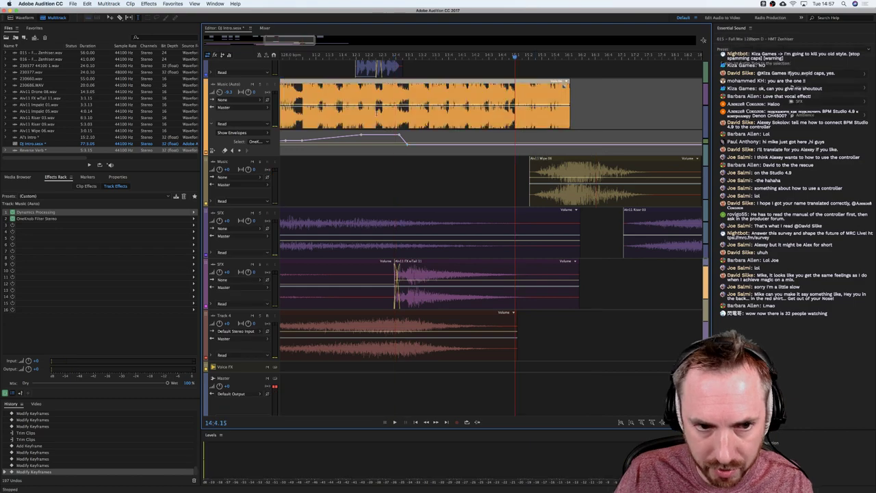
pyautogui.doubleClick(518, 122)
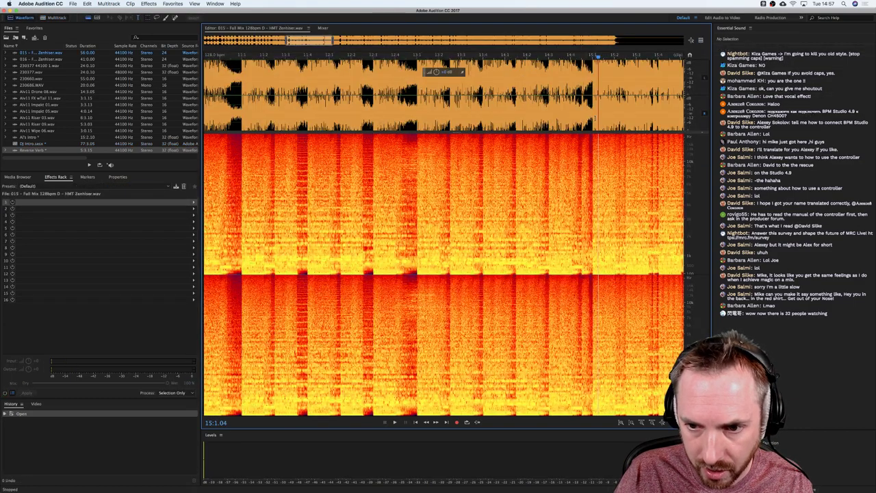
pyautogui.moveTo(593, 119); pyautogui.dragTo(672, 124)
pyautogui.press('space')
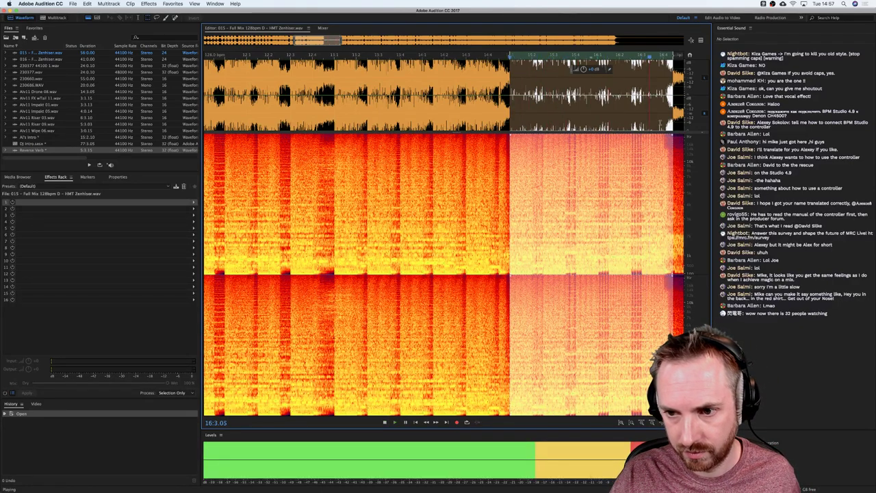
pyautogui.press('space')
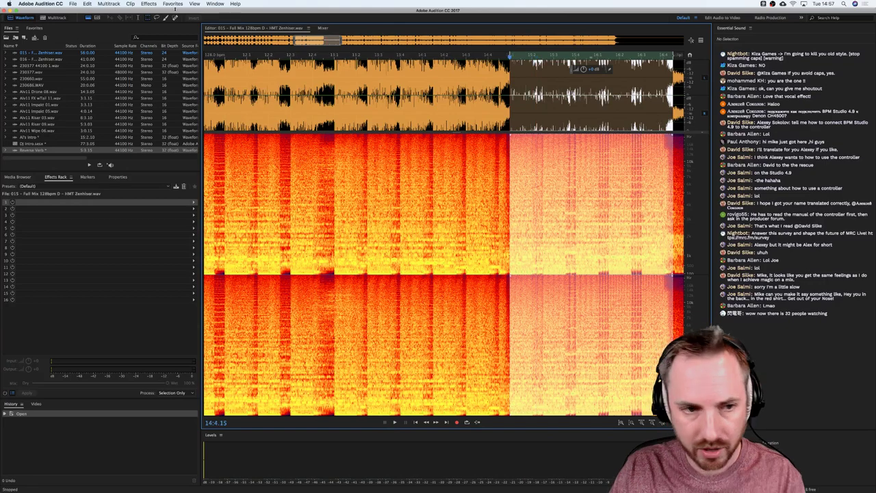
pyautogui.click(58, 18)
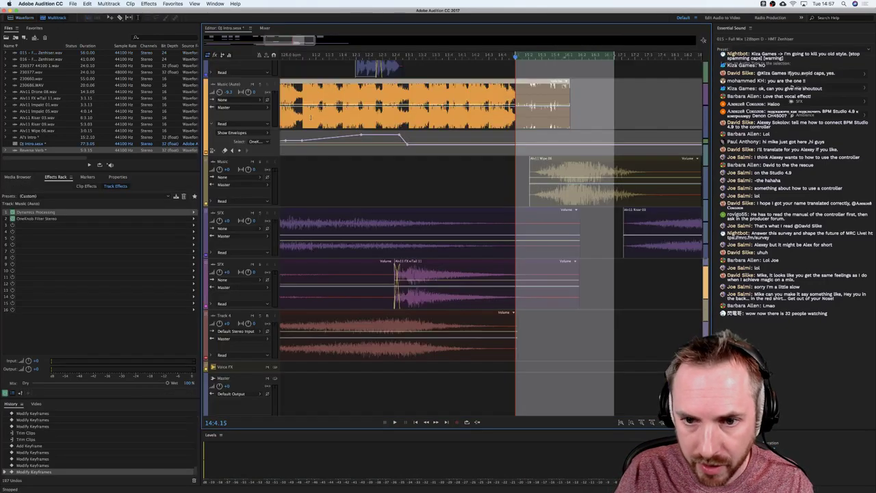
# Extend the music clip to past the middle of bar 16 and add filter keyframes ramping up gradually towards its new end.
pyautogui.click(461, 171)
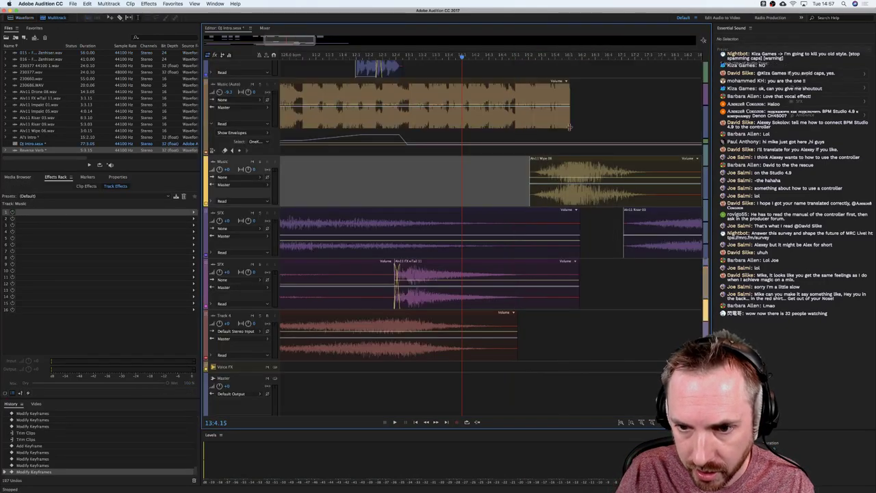
pyautogui.moveTo(569, 122); pyautogui.dragTo(602, 122)
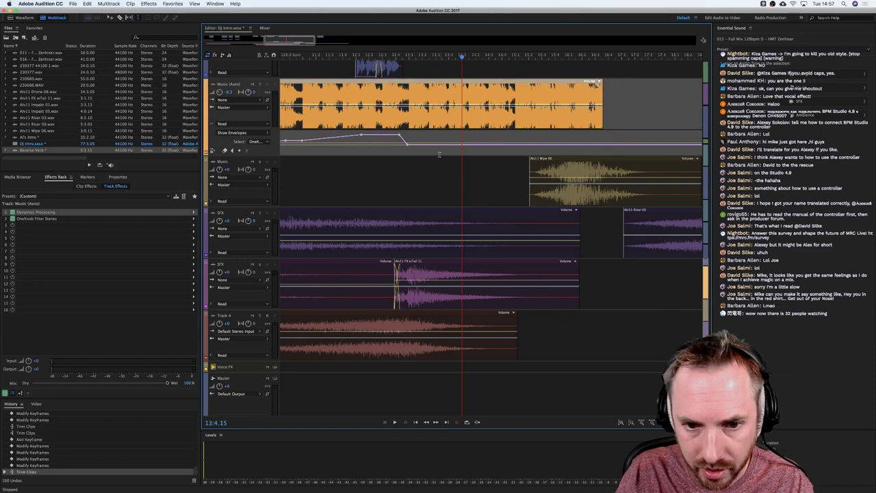
pyautogui.click(497, 145)
pyautogui.moveTo(515, 145); pyautogui.dragTo(599, 140)
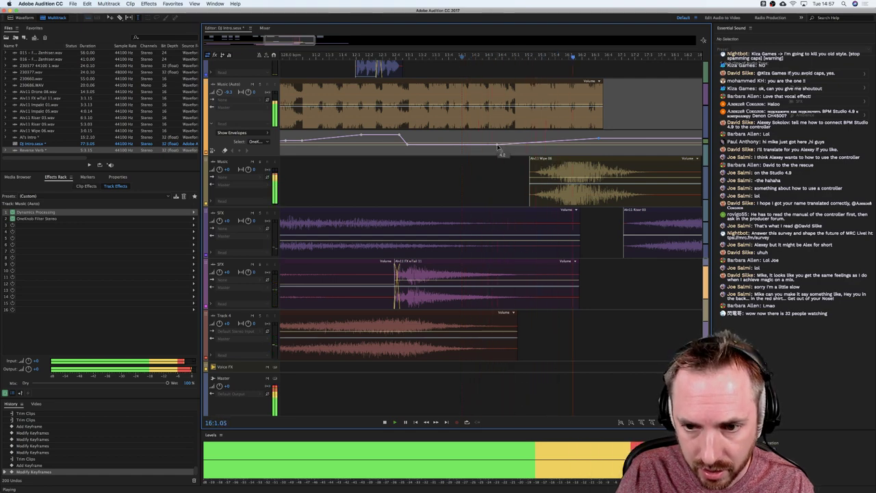
# Move the Alv11 Wipe 06 clip later so it starts at about bar 17.2, and replay the section from bar 15.
pyautogui.press('space')
pyautogui.moveTo(555, 159); pyautogui.dragTo(670, 158)
pyautogui.click(495, 166)
pyautogui.press('space')
pyautogui.hscroll(2, 499, 165)
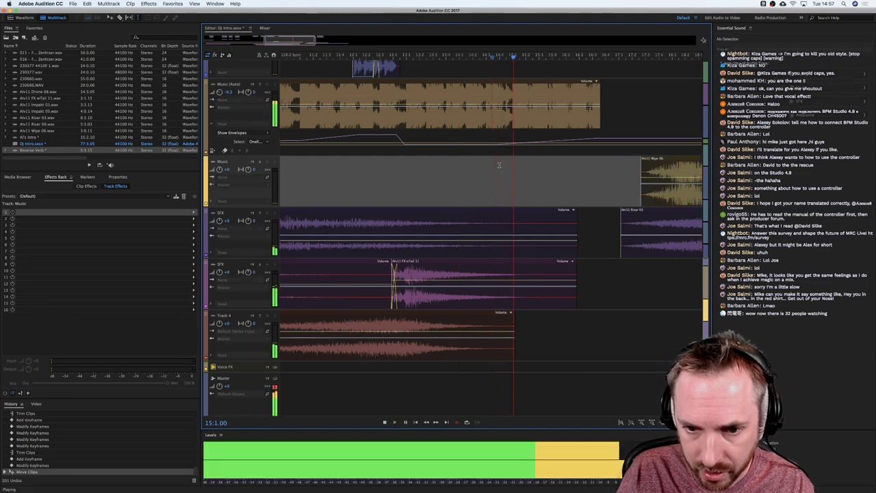
pyautogui.hscroll(2, 499, 164)
pyautogui.click(447, 145)
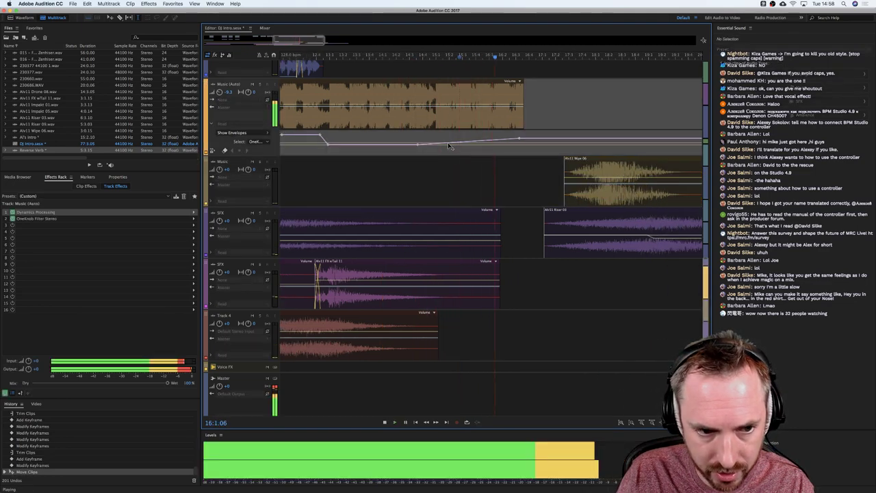
pyautogui.scroll(2, 446, 145)
pyautogui.press('space')
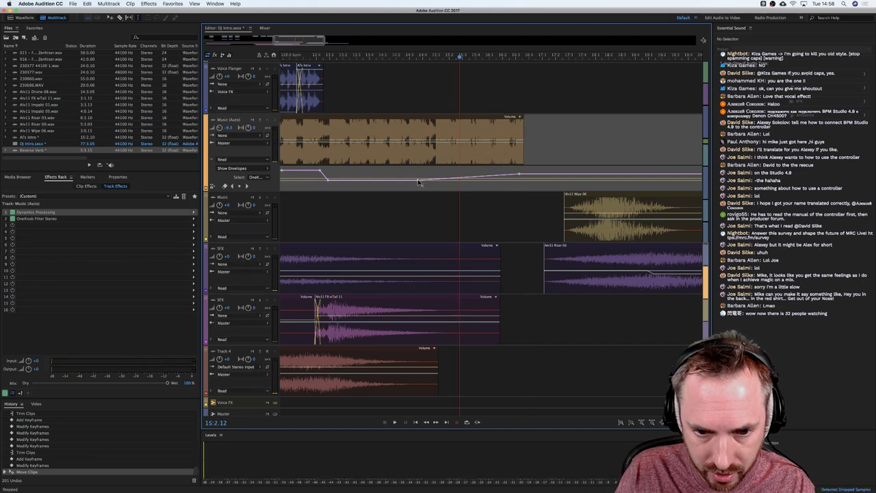
# Raise the music track's OneKnob Filter envelope sharply just before bar 15, lift its end keyframe in bar 16, and audition the sweep.
pyautogui.moveTo(420, 181); pyautogui.dragTo(436, 170)
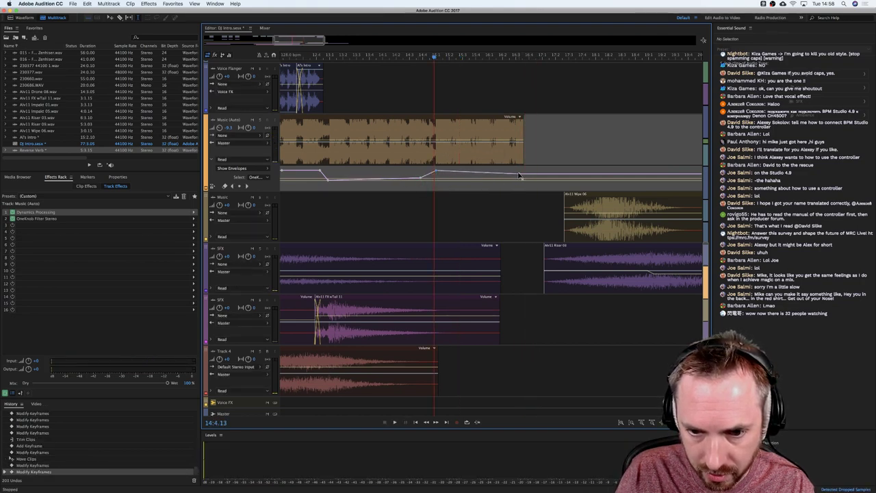
pyautogui.moveTo(519, 176); pyautogui.dragTo(522, 167)
pyautogui.press('space')
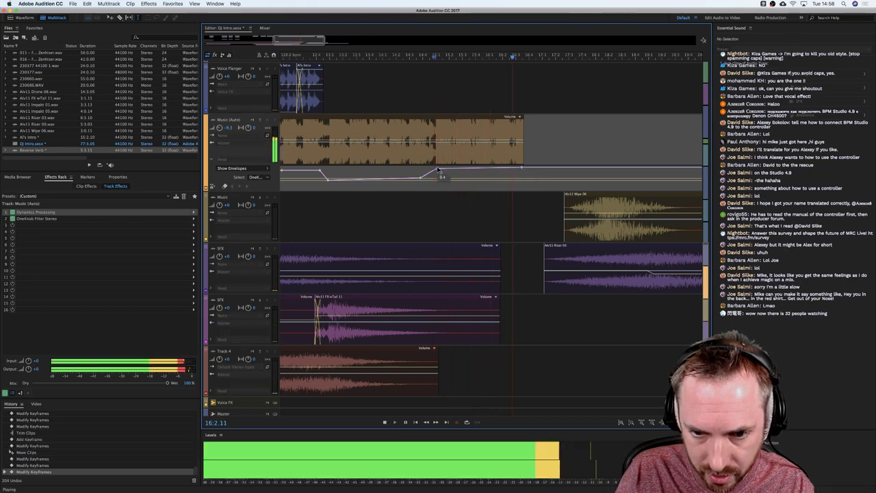
pyautogui.press('space')
# Extend the music clip to the end of bar 16 and play back its new ending.
pyautogui.moveTo(524, 156); pyautogui.dragTo(541, 156)
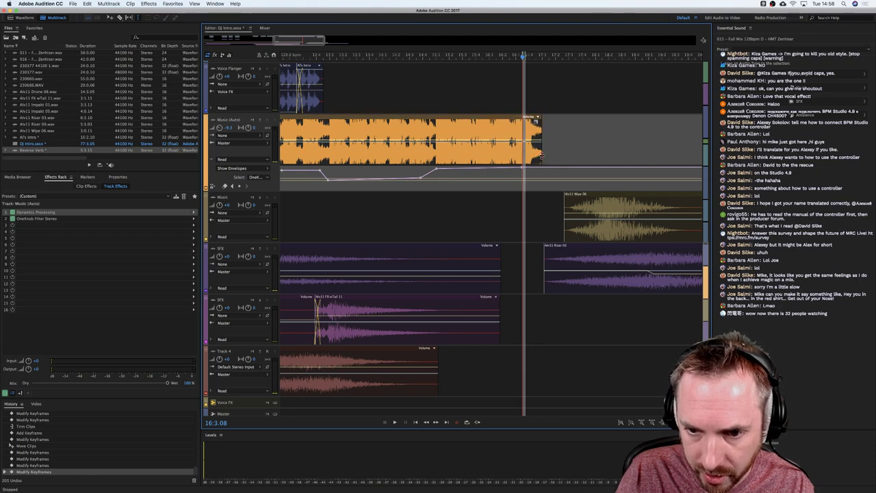
pyautogui.press('space')
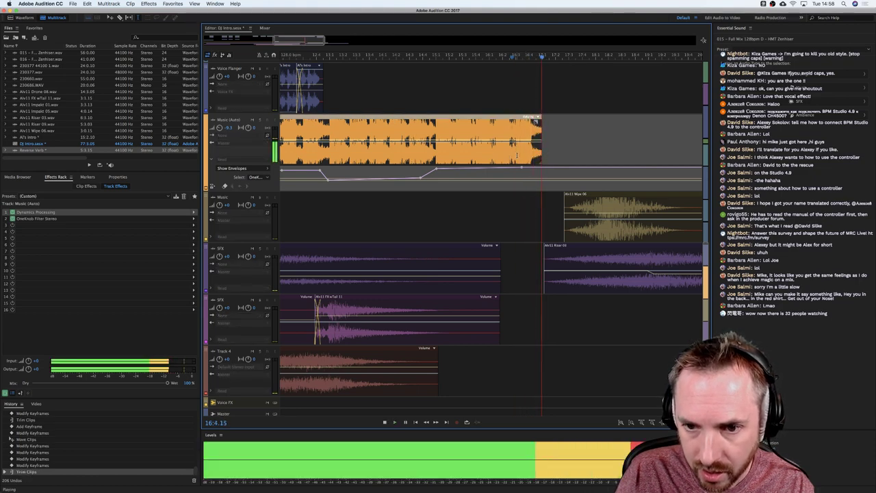
pyautogui.press('space')
# Try the Alv11 Wipe 06 clip earlier, starting at about bar 16.2 under the music's ending, and audition it.
pyautogui.click(543, 113)
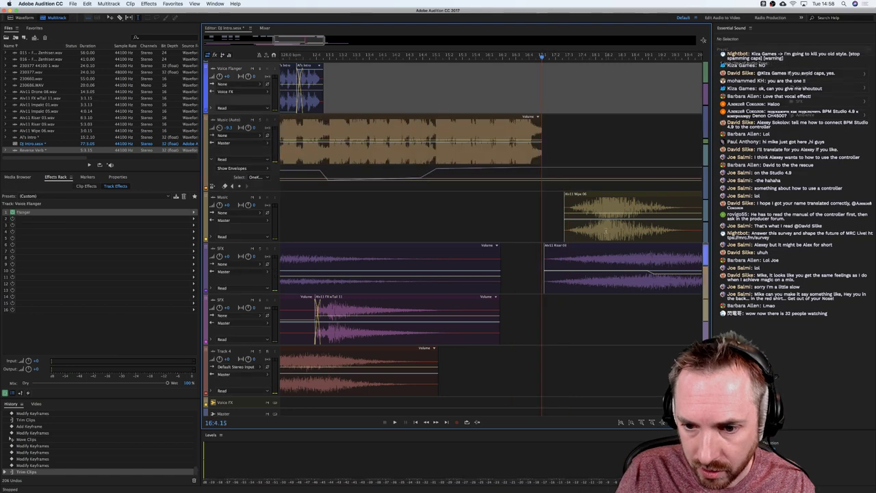
pyautogui.moveTo(606, 230); pyautogui.dragTo(552, 230)
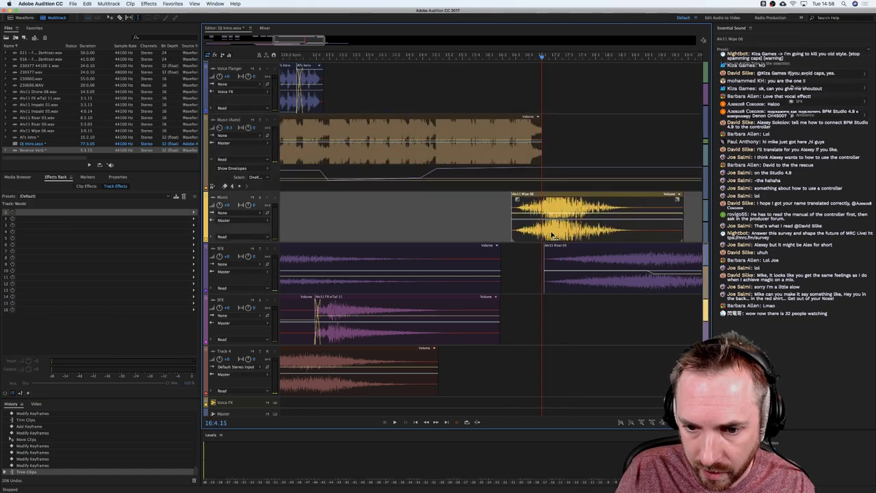
pyautogui.click(491, 212)
pyautogui.press('space')
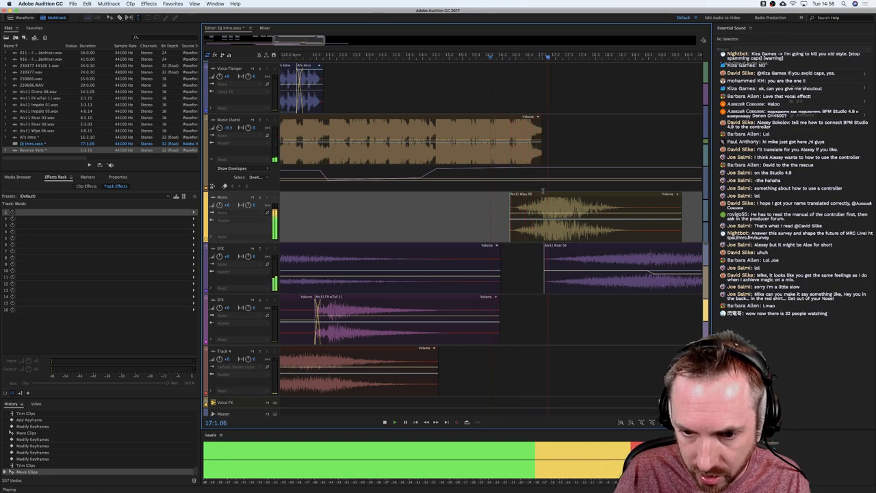
pyautogui.press('space')
# Move the Alv11 Wipe 06 clip to start early in bar 18, and audition the music's ending in bar 16.
pyautogui.moveTo(547, 204); pyautogui.dragTo(645, 207)
pyautogui.press('space')
pyautogui.press('space')
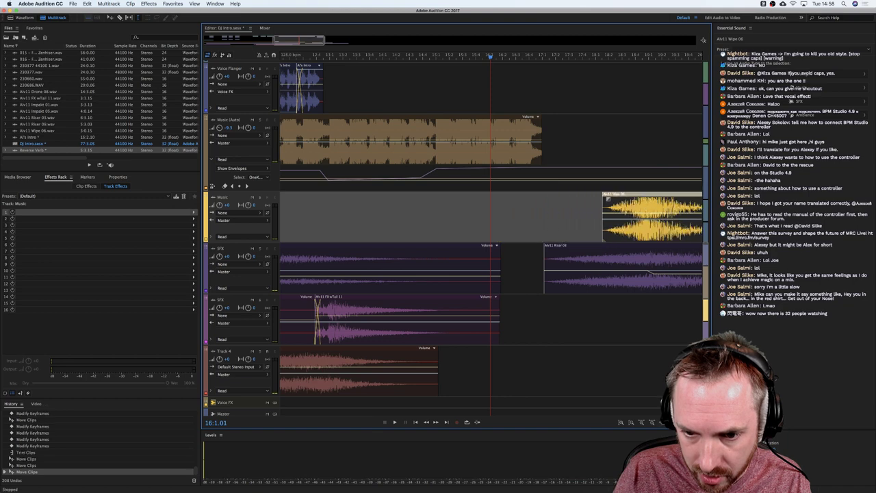
pyautogui.click(543, 159)
pyautogui.press('space')
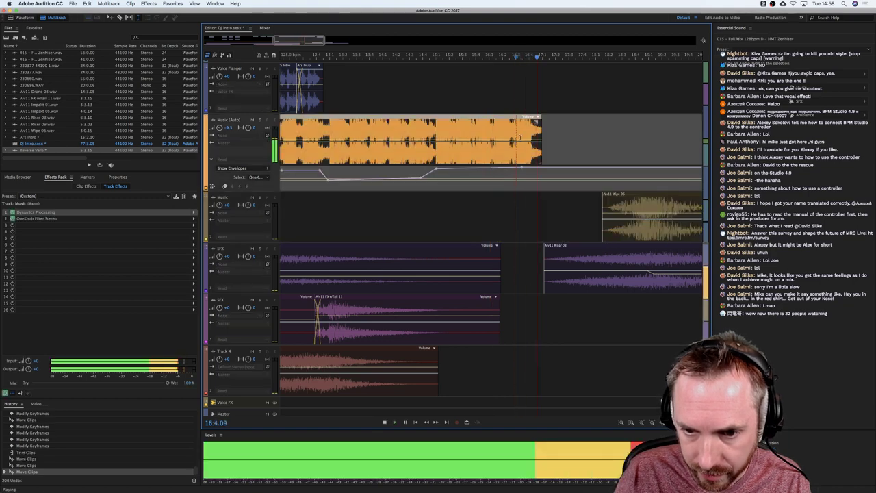
pyautogui.press('space')
# Audition the music's final hit and split the music clip at 16:3.15, just before that hit.
pyautogui.scroll(6, 529, 59)
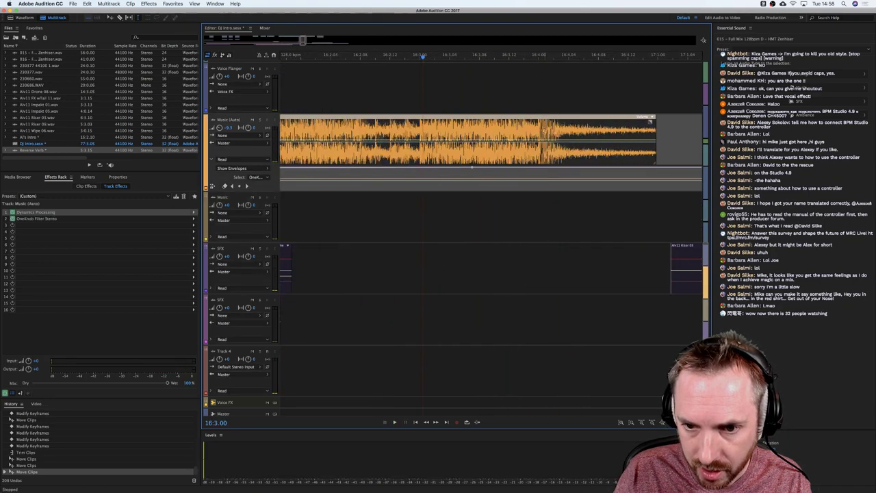
pyautogui.click(537, 56)
pyautogui.press('space')
pyautogui.press('space')
pyautogui.press('space')
pyautogui.press('space')
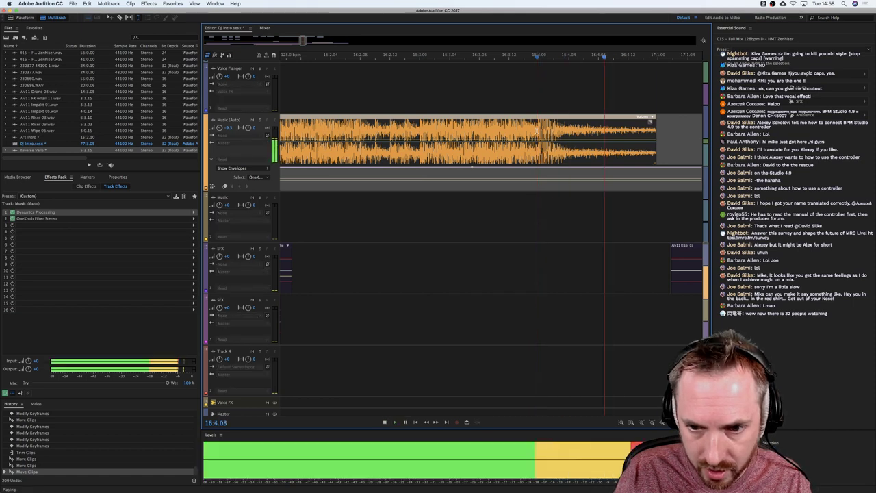
pyautogui.press('super+k')
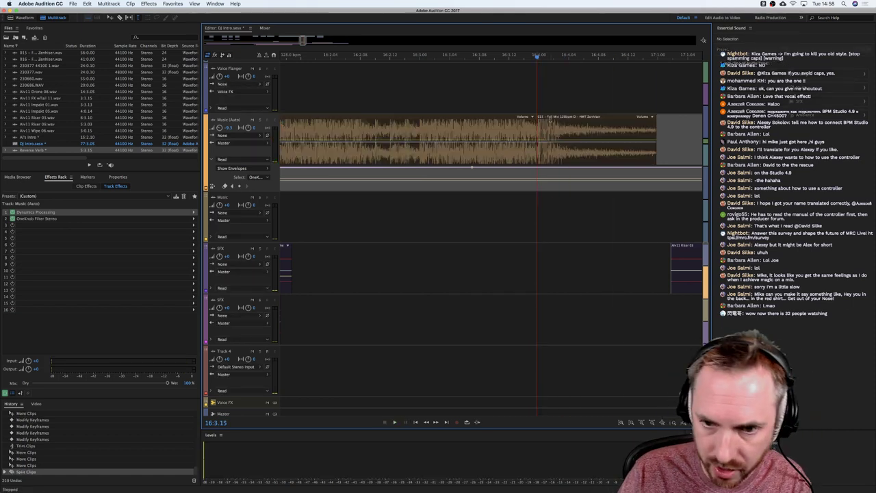
# Add an audio track below Music (Auto) and copy the split-off final hit onto it at the same time position.
pyautogui.click(662, 139)
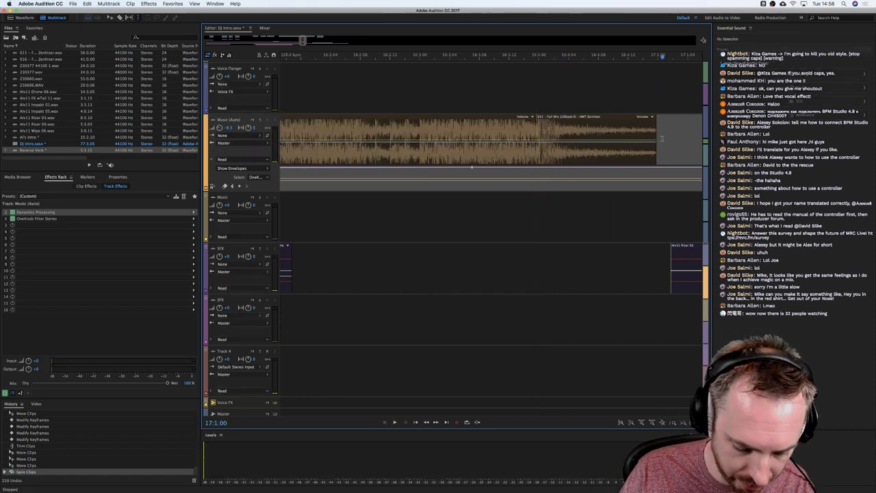
pyautogui.hotkey('alt', 'a')
pyautogui.moveTo(563, 121); pyautogui.dragTo(561, 202)
pyautogui.press('Return')
pyautogui.click(501, 212)
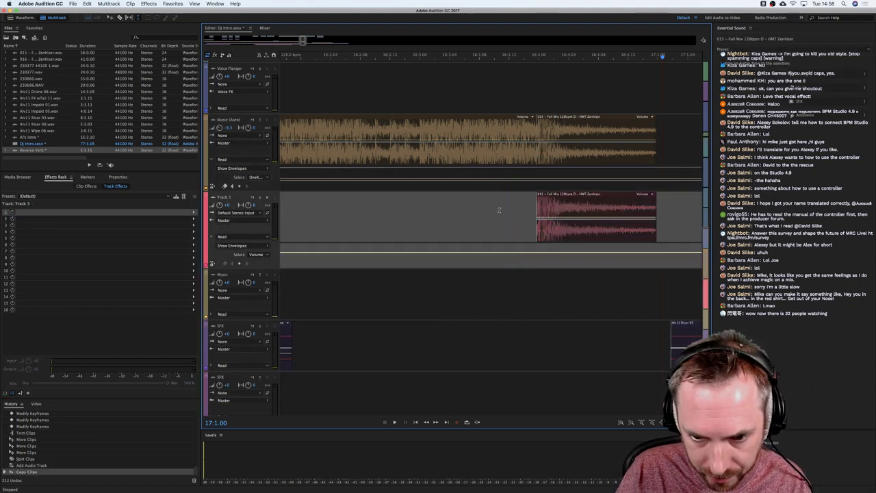
pyautogui.click(194, 214)
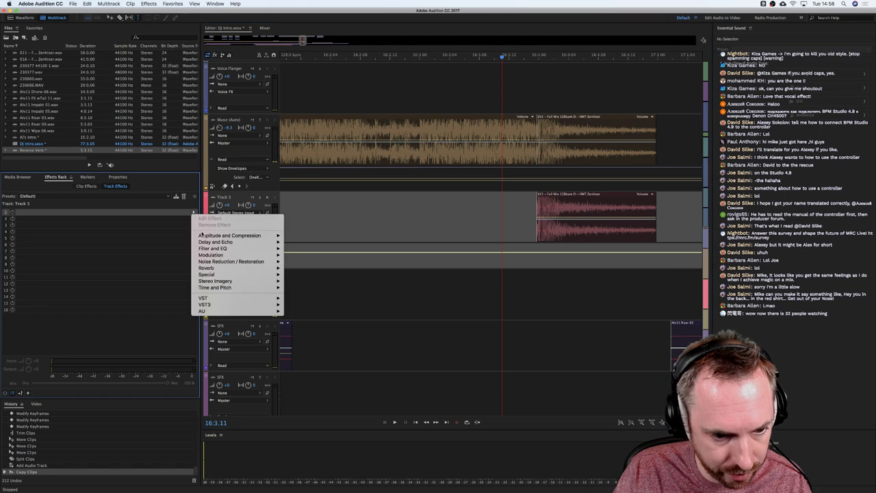
pyautogui.moveTo(229, 301)
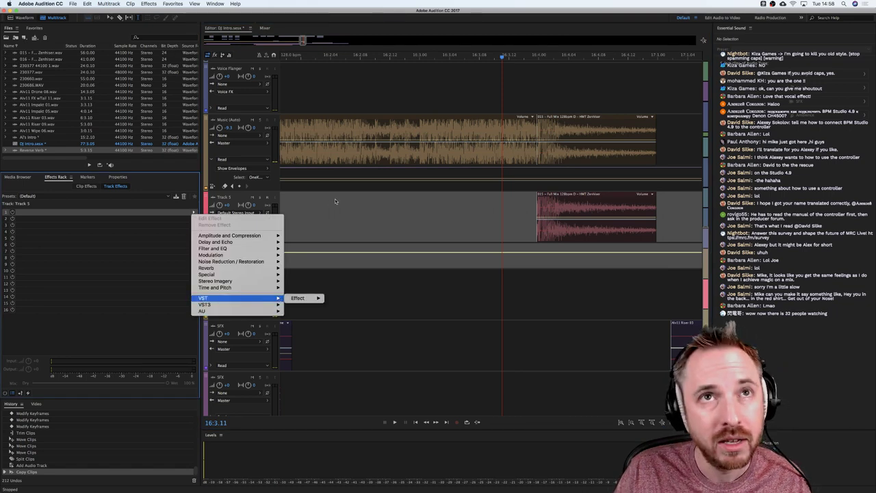
pyautogui.press('super+Tab')
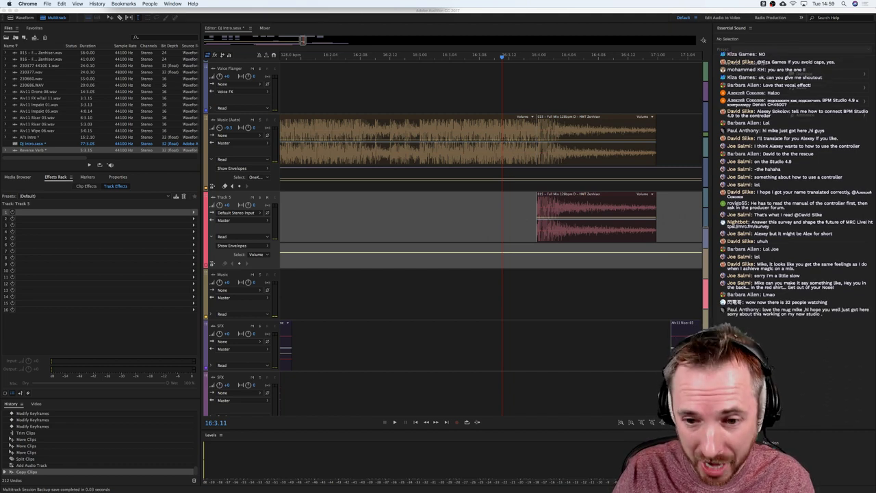
pyautogui.click(519, 216)
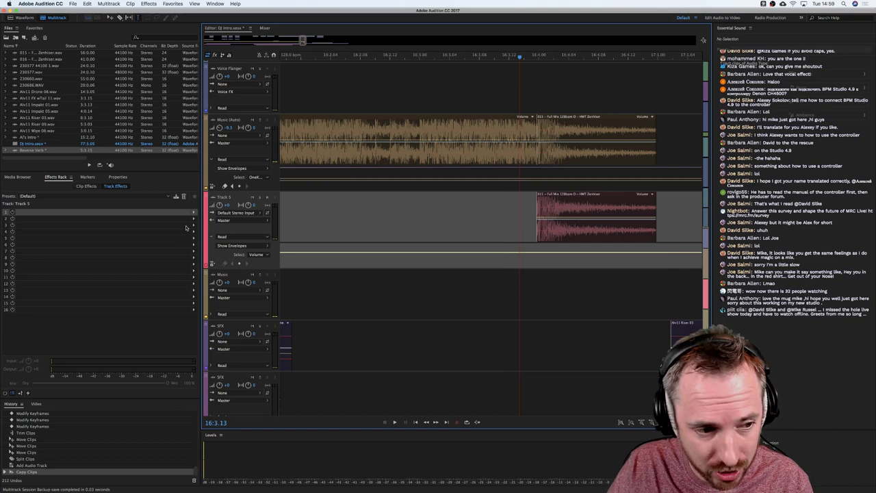
# Add the Waves Abbey Road Plates Stereo reverb to Track 5, audition the final hit twice, and close the effect window.
pyautogui.click(193, 213)
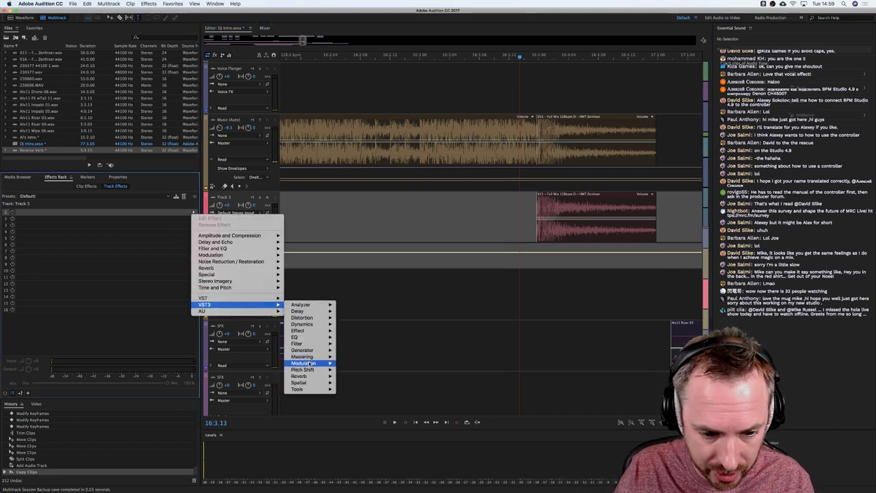
pyautogui.moveTo(299, 376)
pyautogui.moveTo(351, 376)
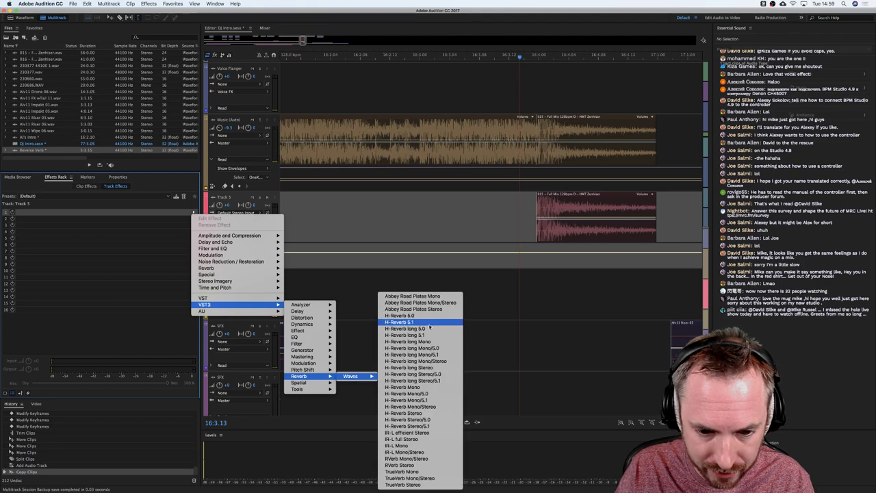
pyautogui.click(435, 302)
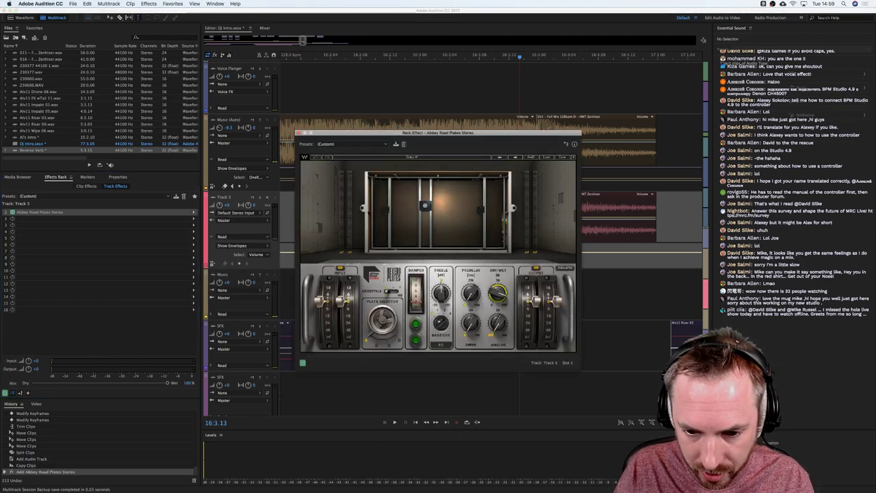
pyautogui.press('space')
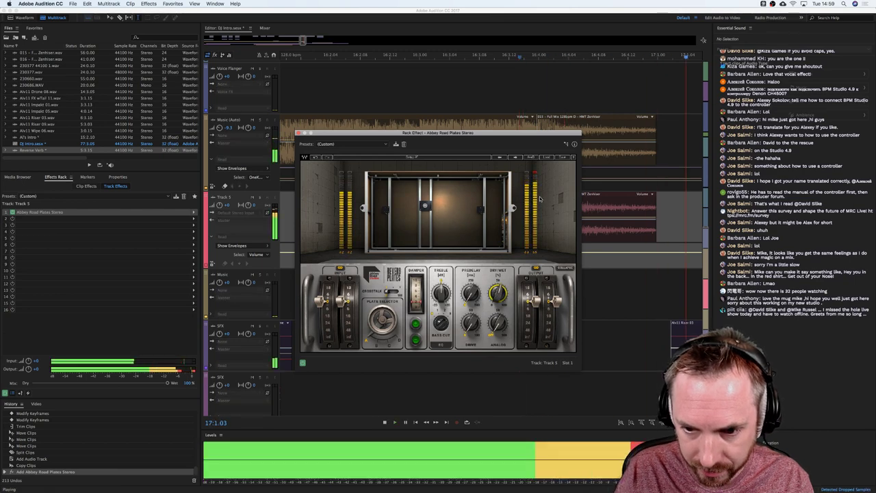
pyautogui.press('space')
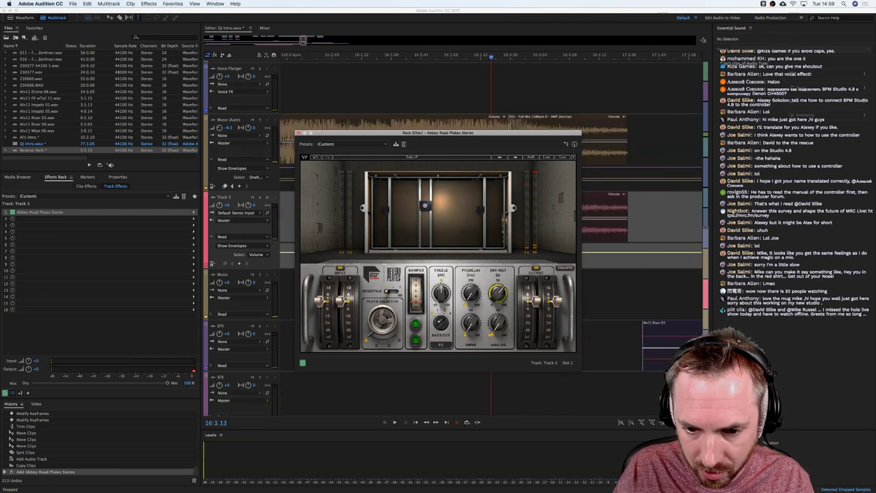
pyautogui.press('space')
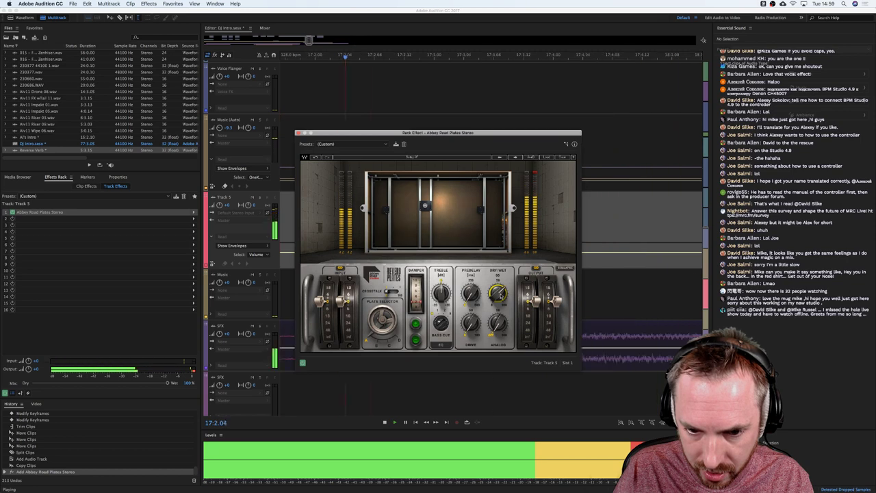
pyautogui.press('space')
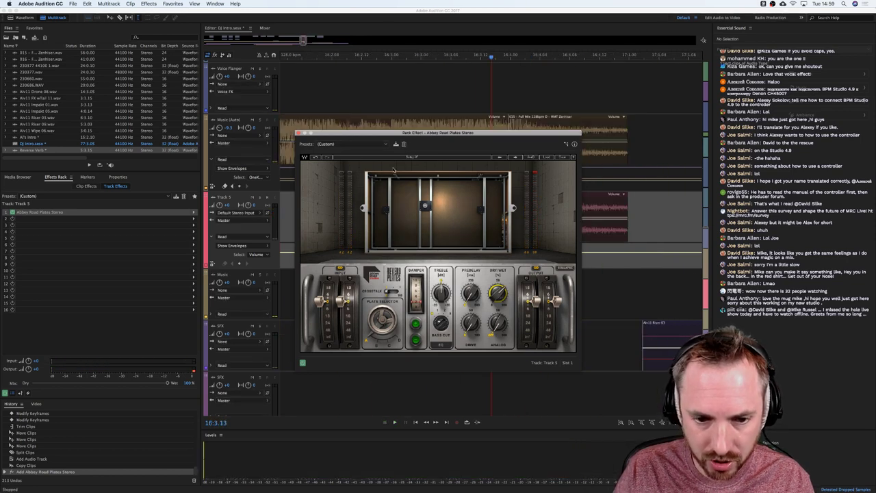
pyautogui.click(298, 134)
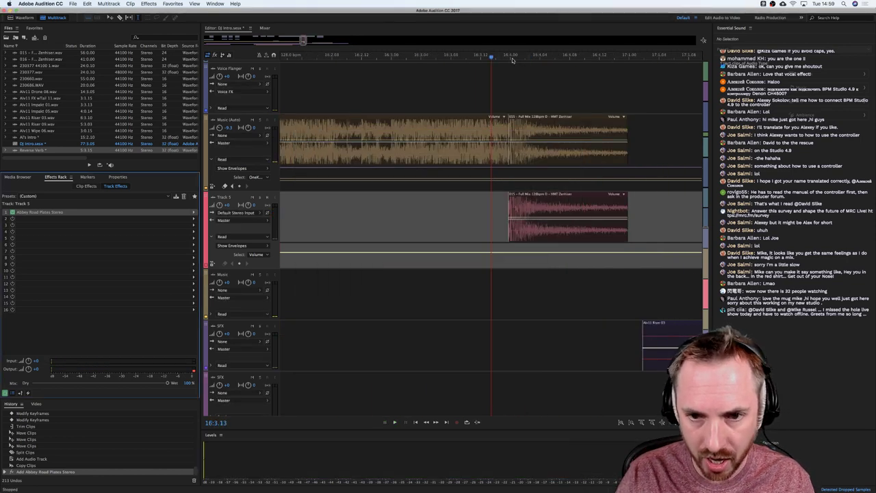
# Solo Track 5 to audition the reverb tail of the final hit alone, and turn solo off.
pyautogui.scroll(-5, 512, 60)
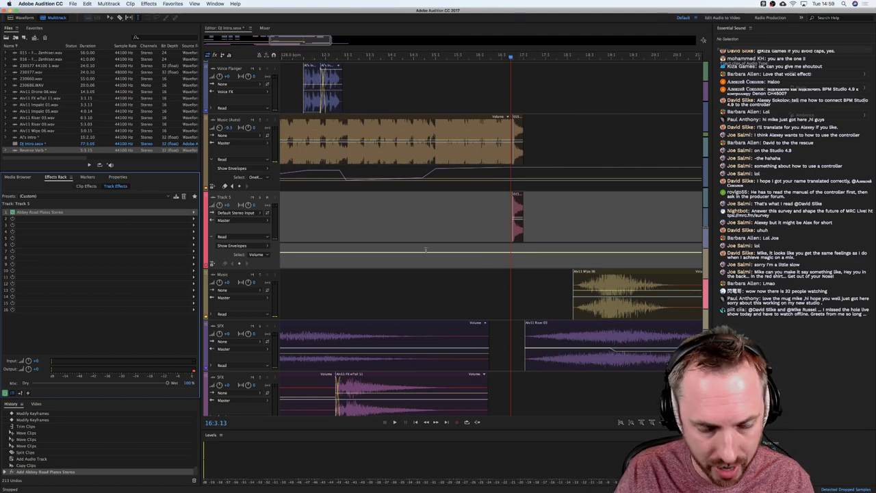
pyautogui.click(261, 197)
pyautogui.press('space')
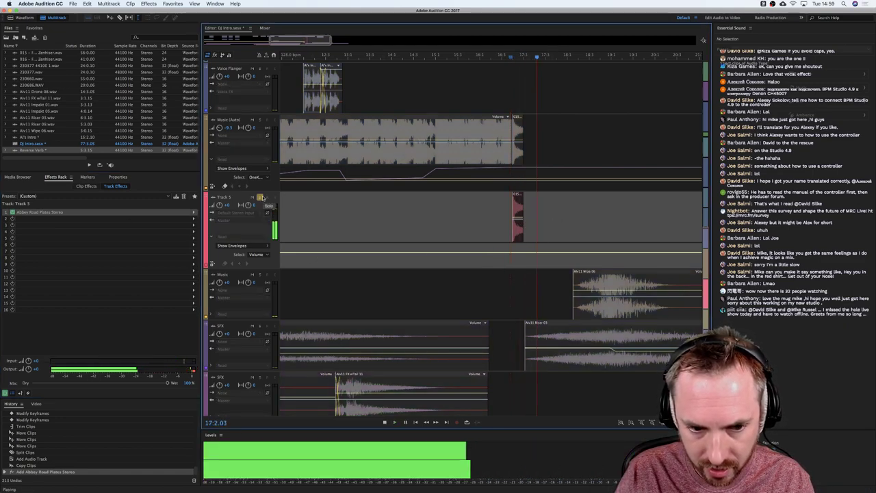
pyautogui.press('space')
pyautogui.click(261, 197)
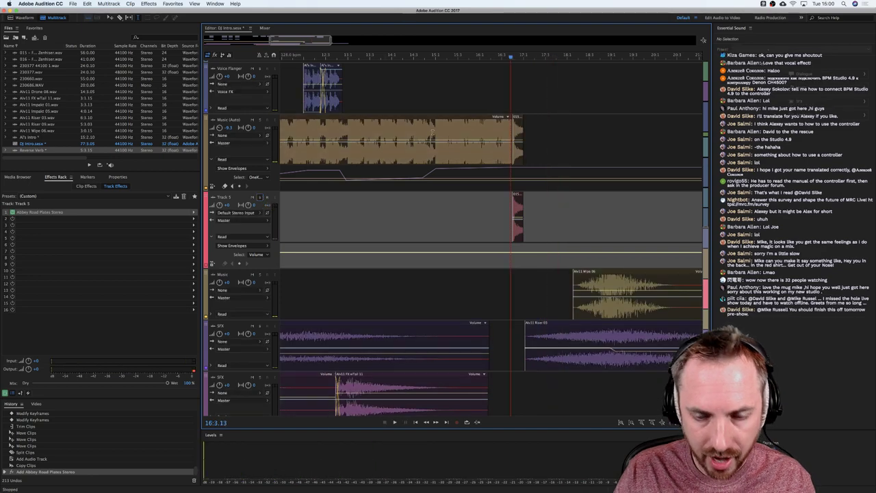
pyautogui.scroll(-10, 509, 165)
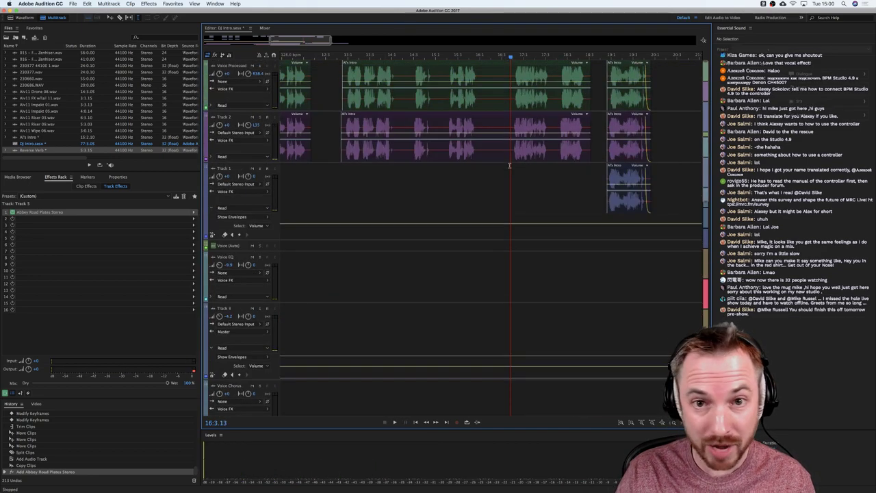
pyautogui.scroll(-10, 439, 56)
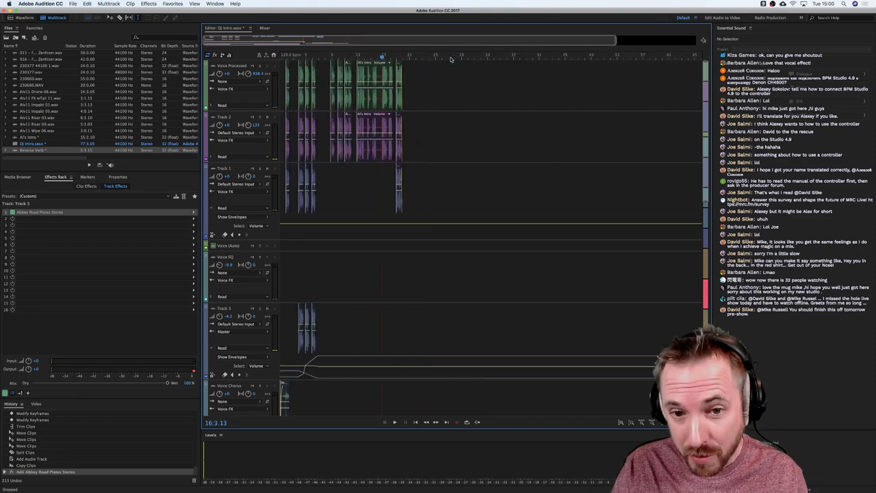